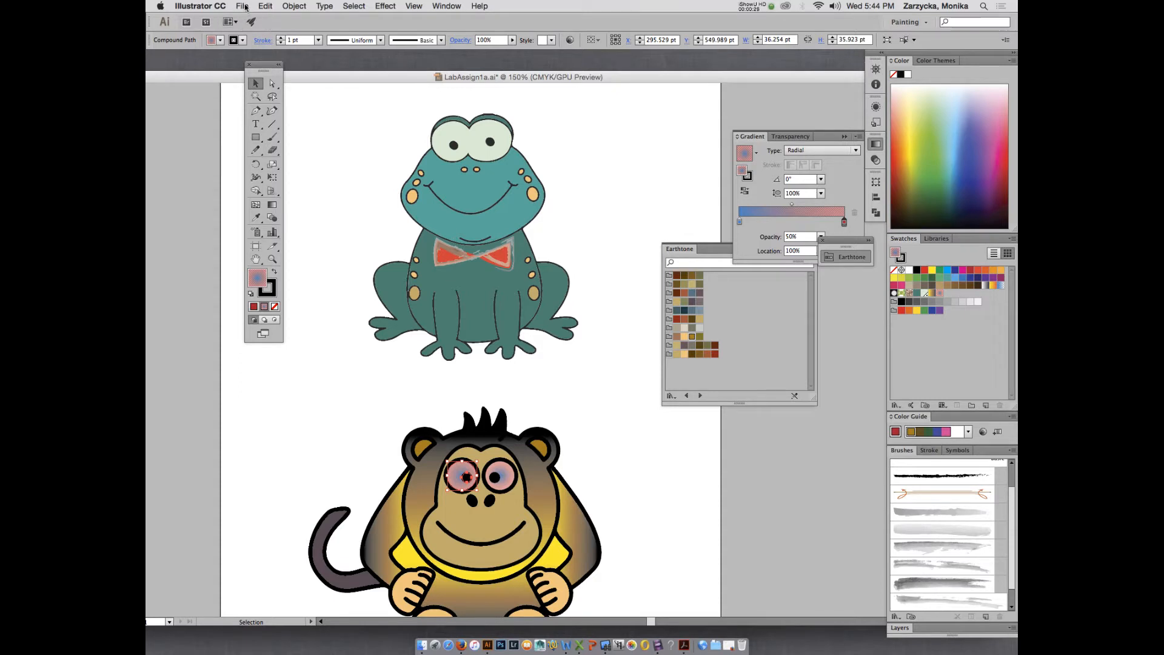
Start Save As and target the Desktop folder in the expanded dialog.
click(244, 6)
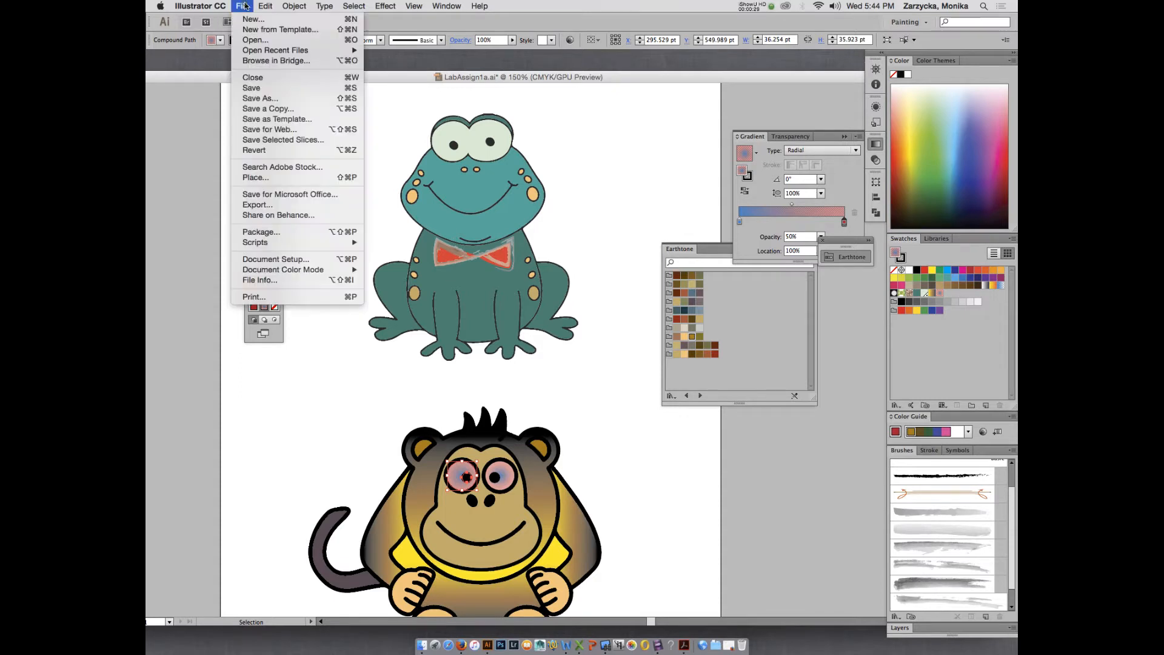
click(260, 99)
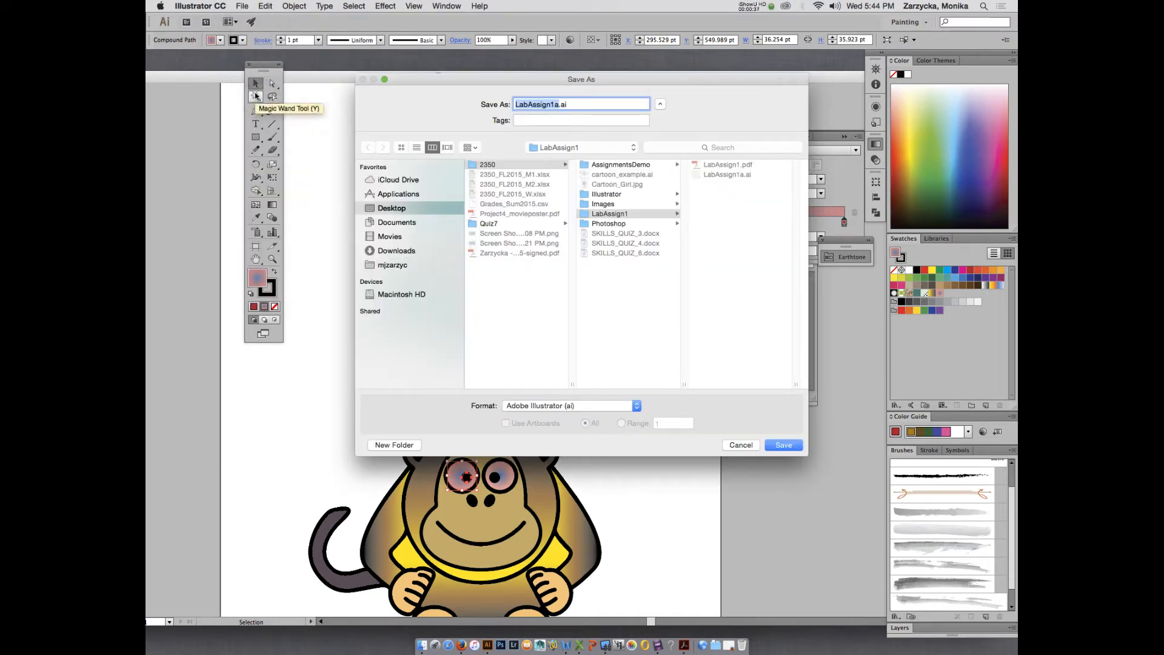
click(659, 105)
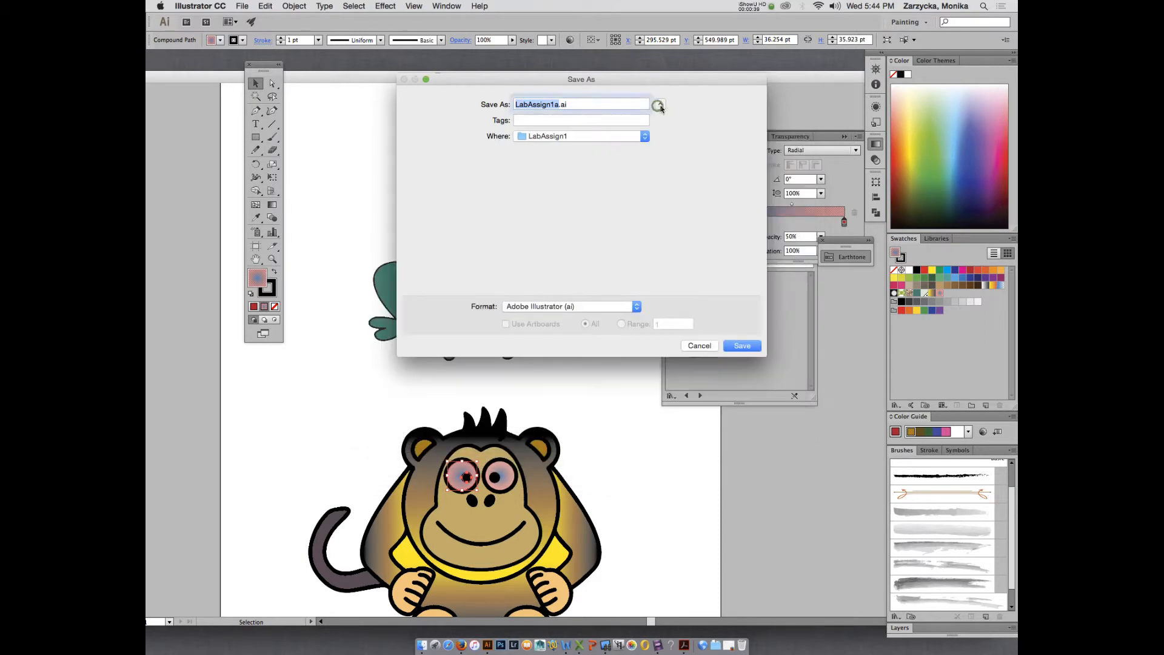
click(659, 105)
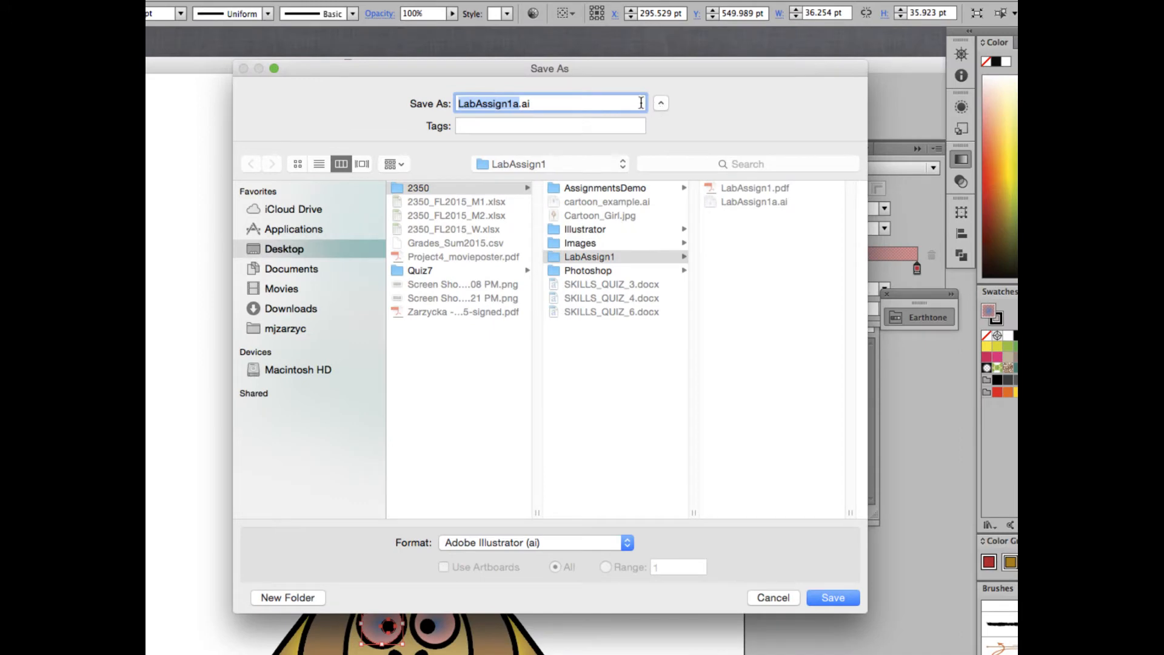
click(309, 250)
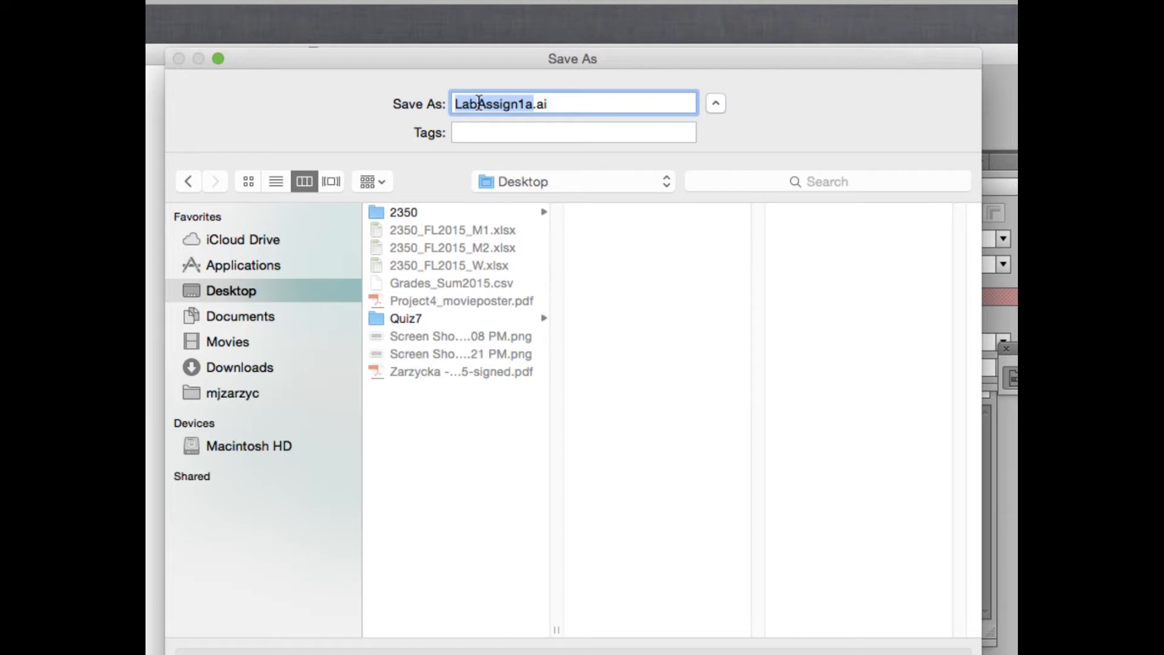
Replace 'Lab' at the start of the file name with the student's surname and initial.
click(479, 103)
drag(478, 104, 453, 104)
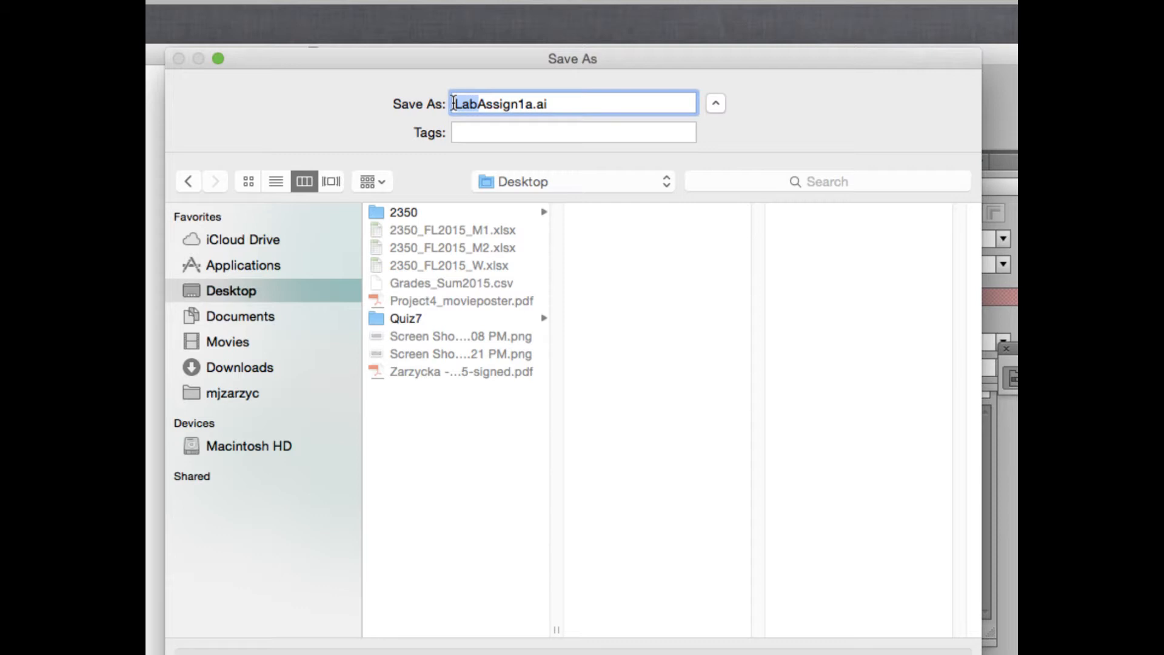
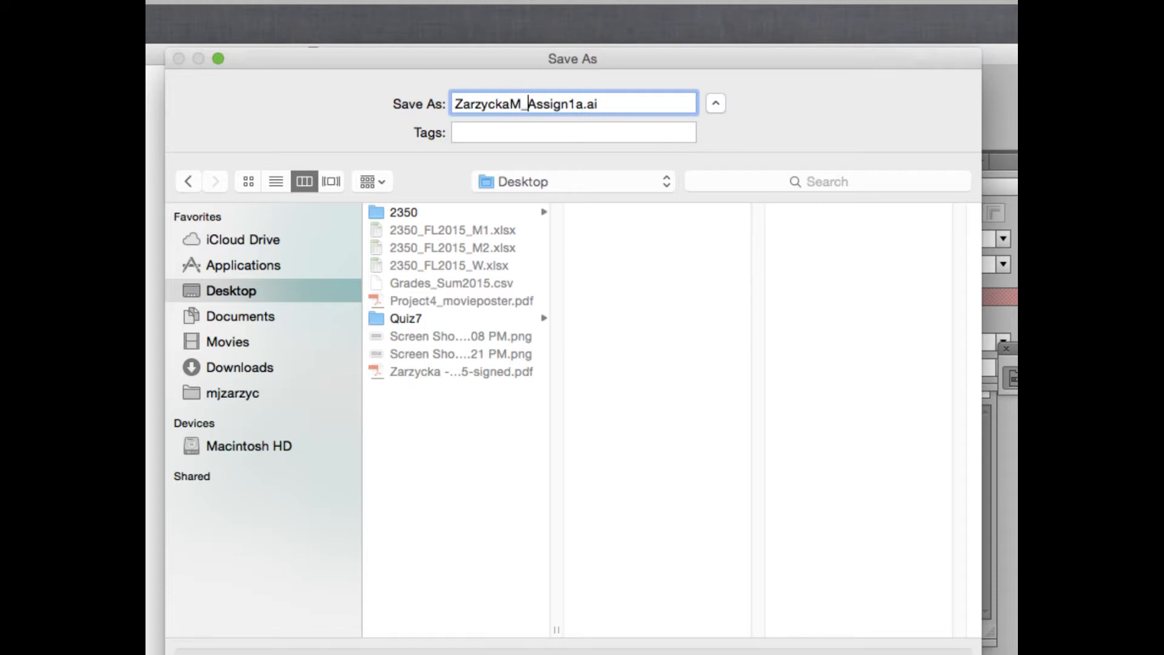
drag(528, 104, 450, 99)
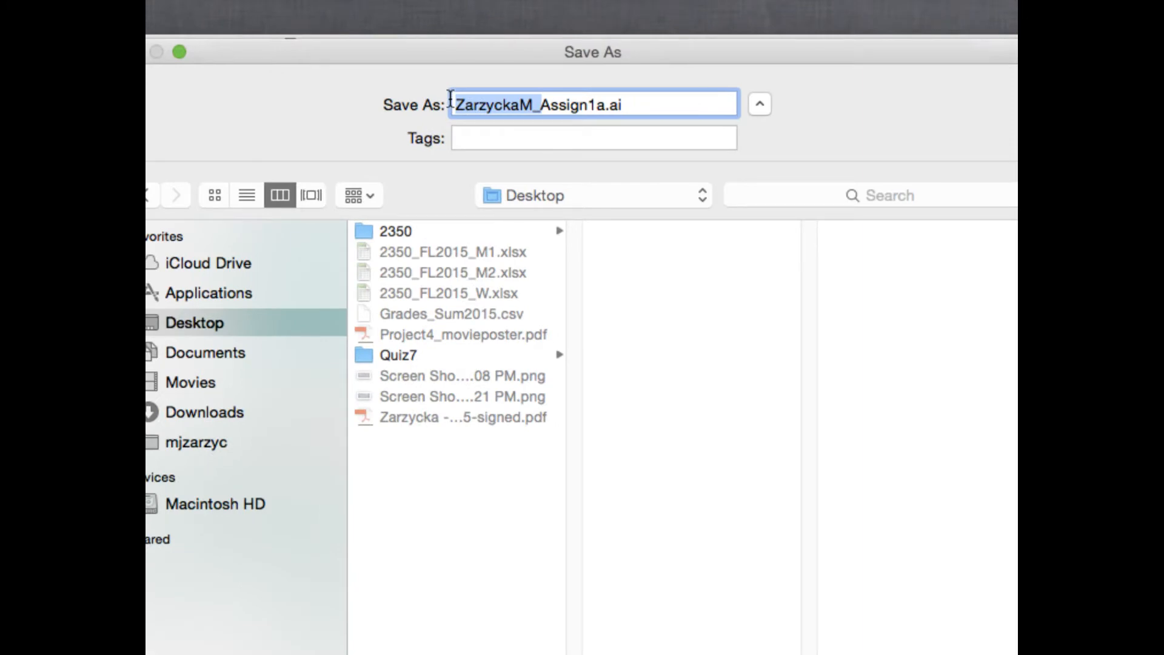
Change the name ending to _Assign1_W.ai and save into 2350 > AssignmentsDemo.
click(603, 104)
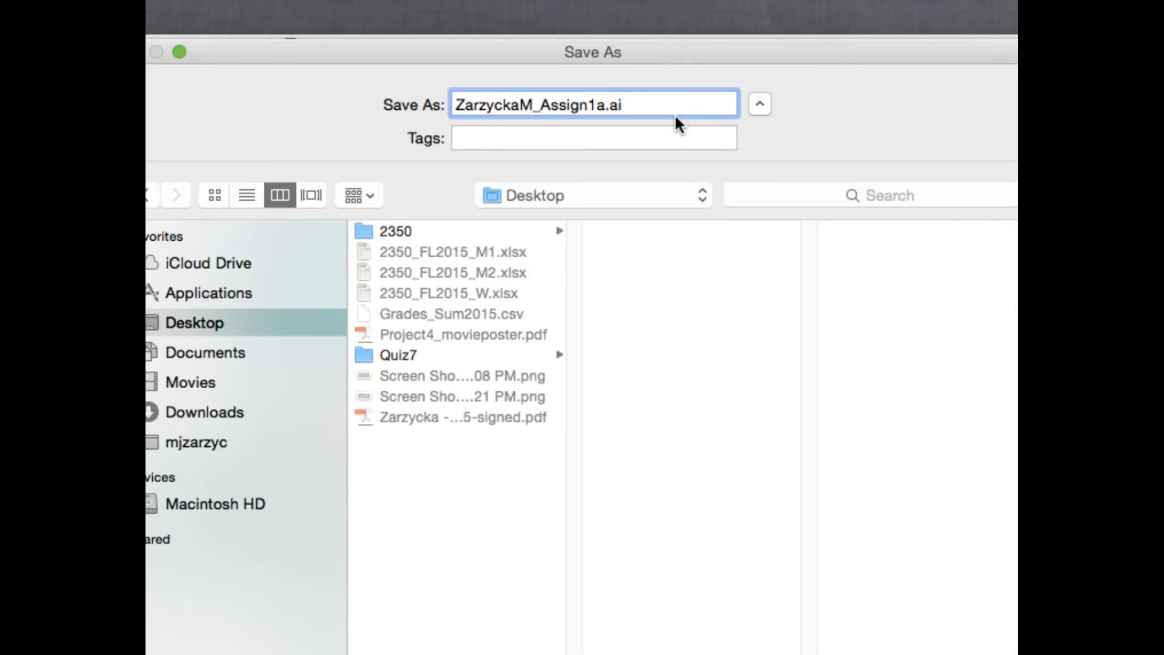
key(BackSpace)
text(_W)
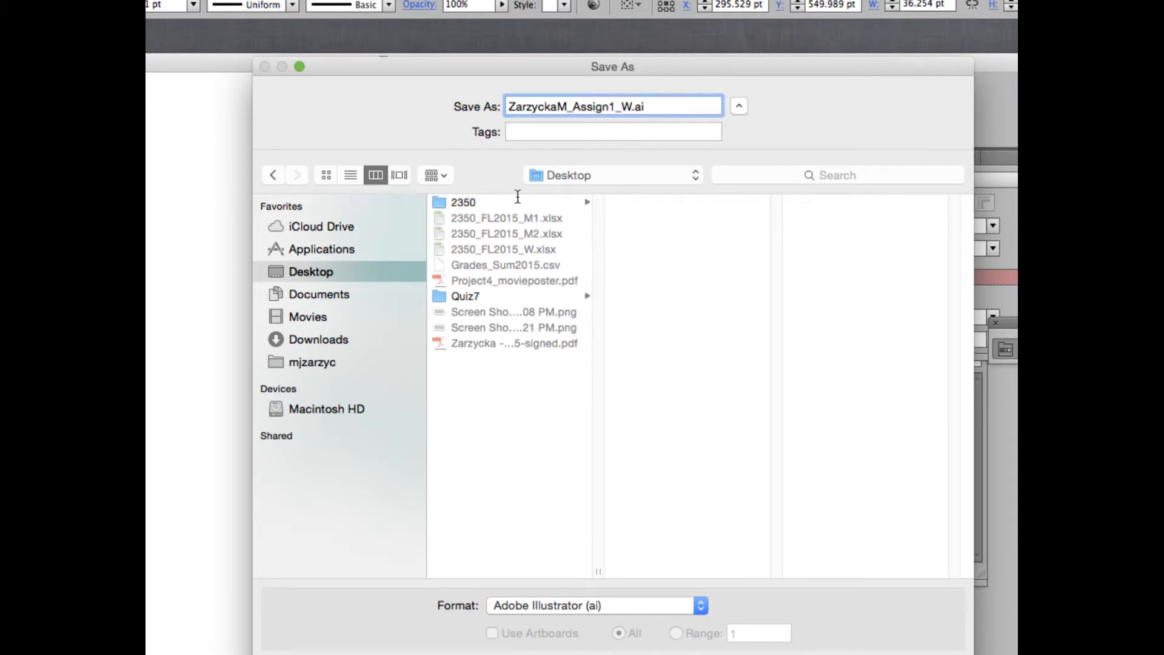
click(467, 204)
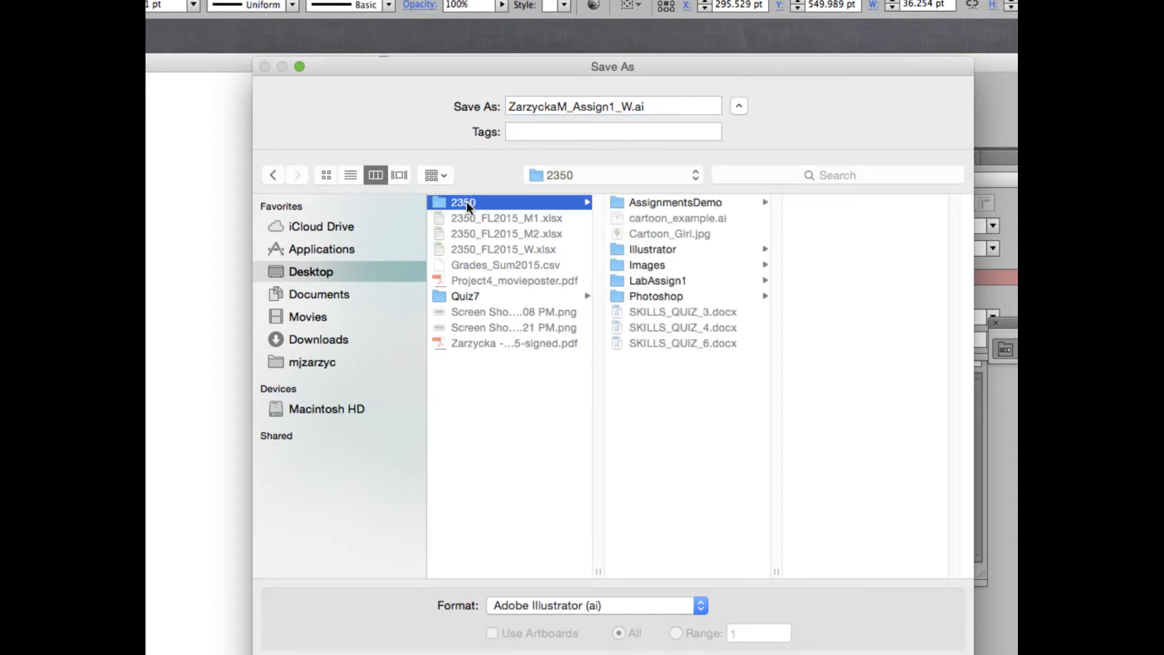
click(663, 204)
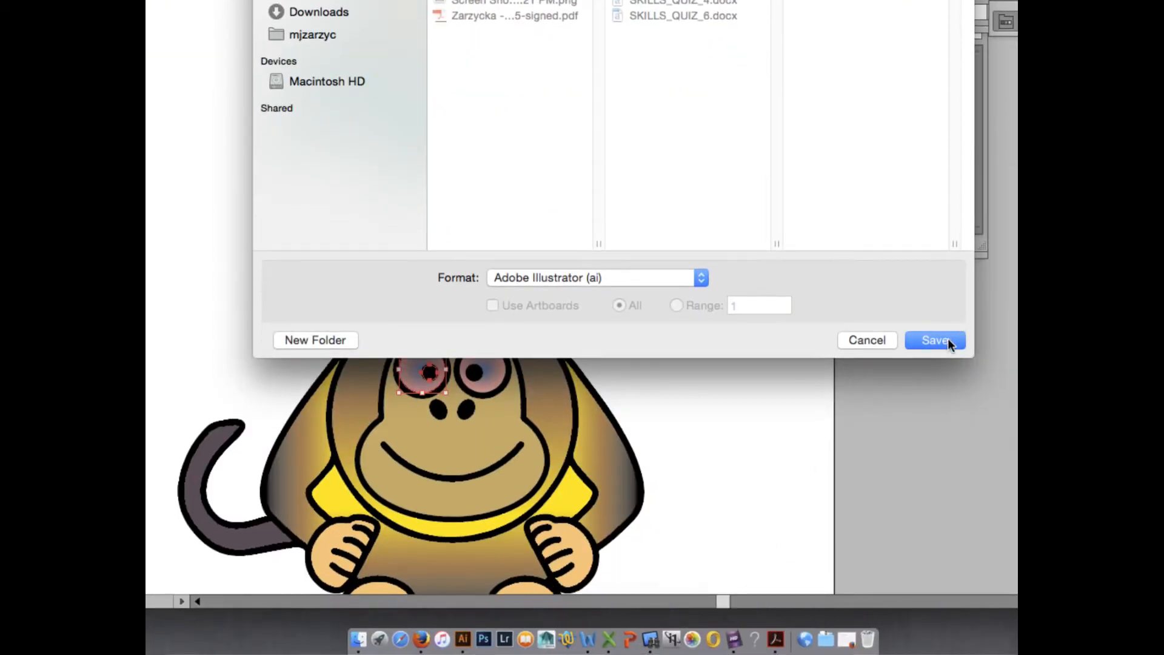
click(948, 340)
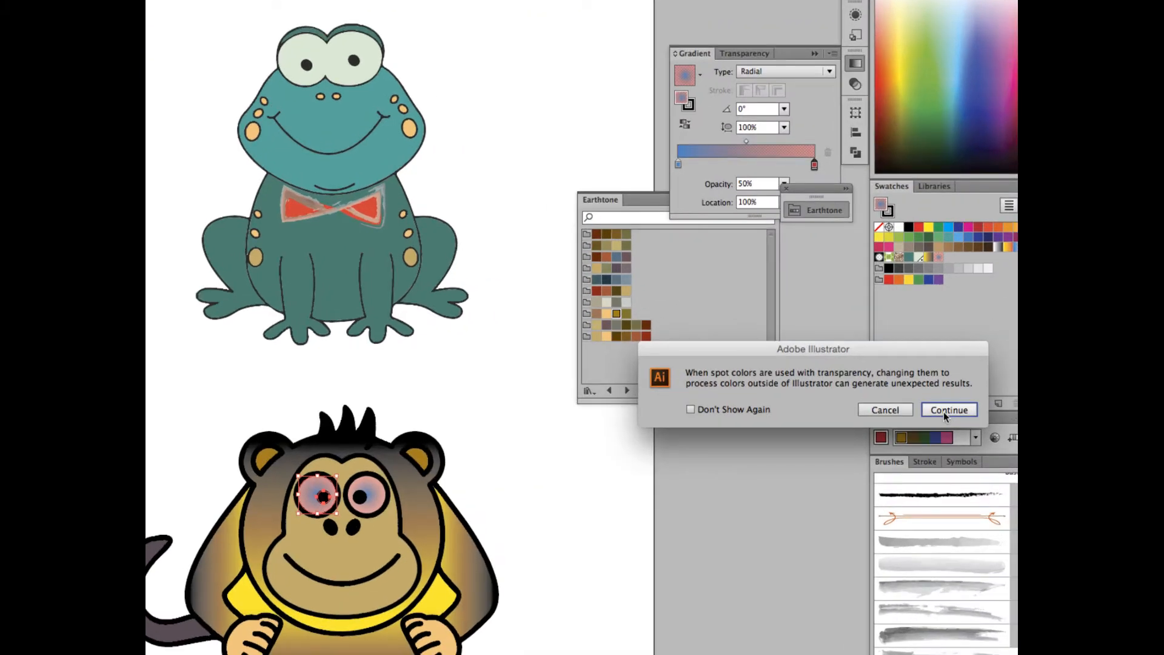
Continue past the spot colour transparency warning and accept the default Illustrator Options.
click(943, 412)
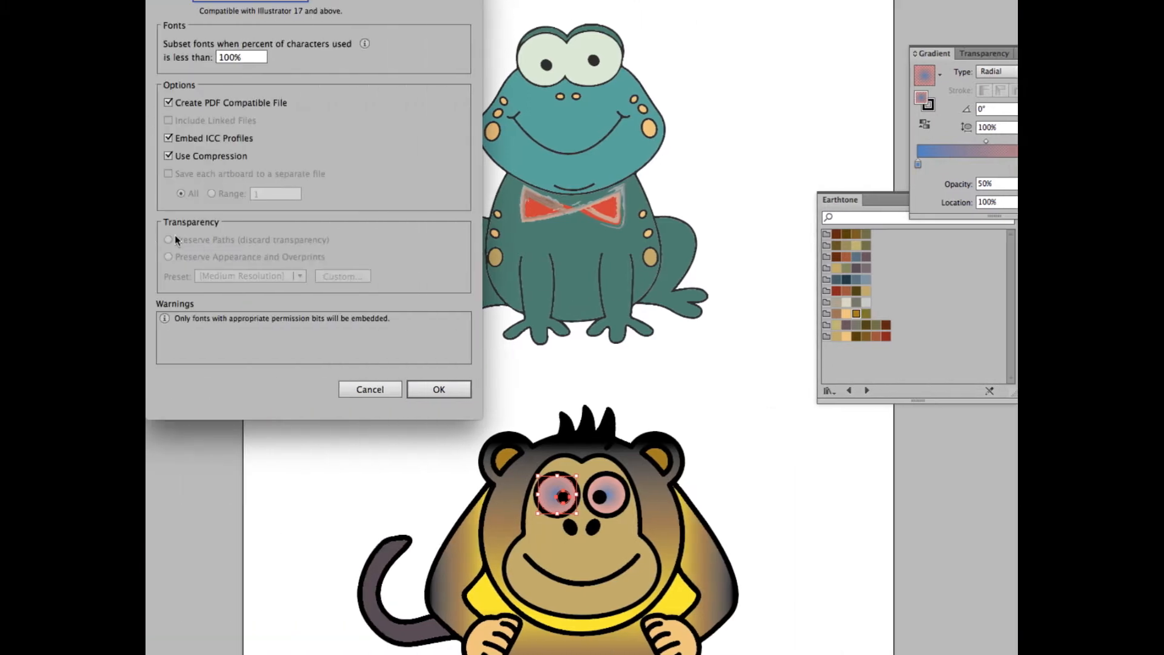
click(200, 389)
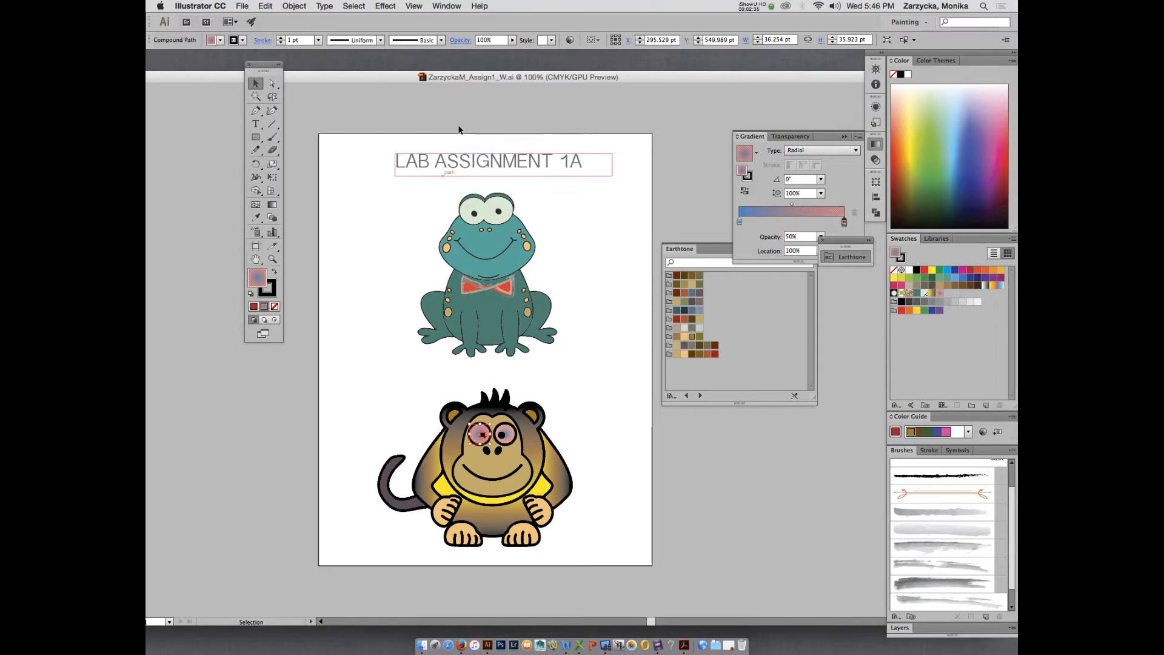
click(452, 5)
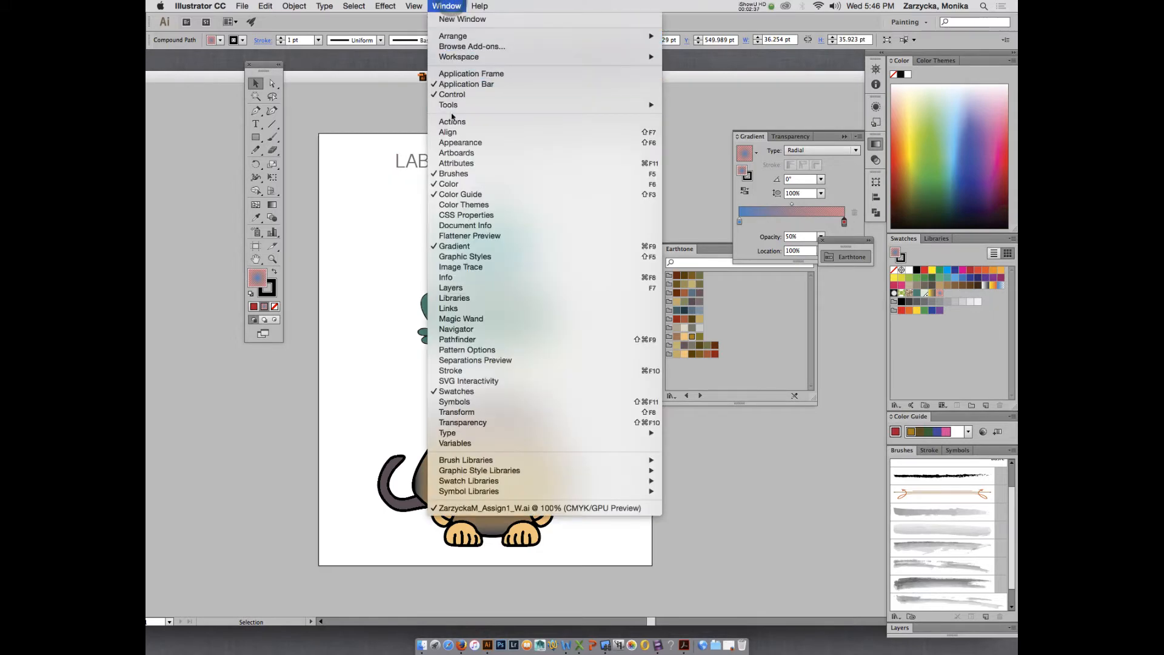
Show the Artboards panel and add three new artboards, making four in total.
click(464, 154)
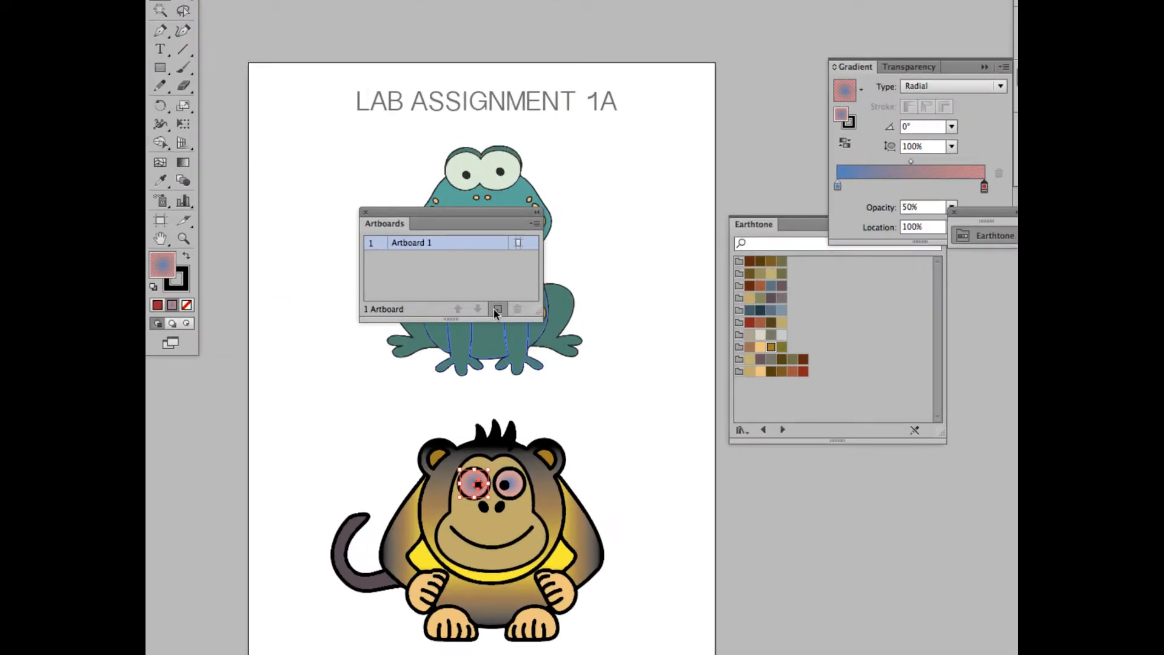
click(497, 310)
click(497, 310)
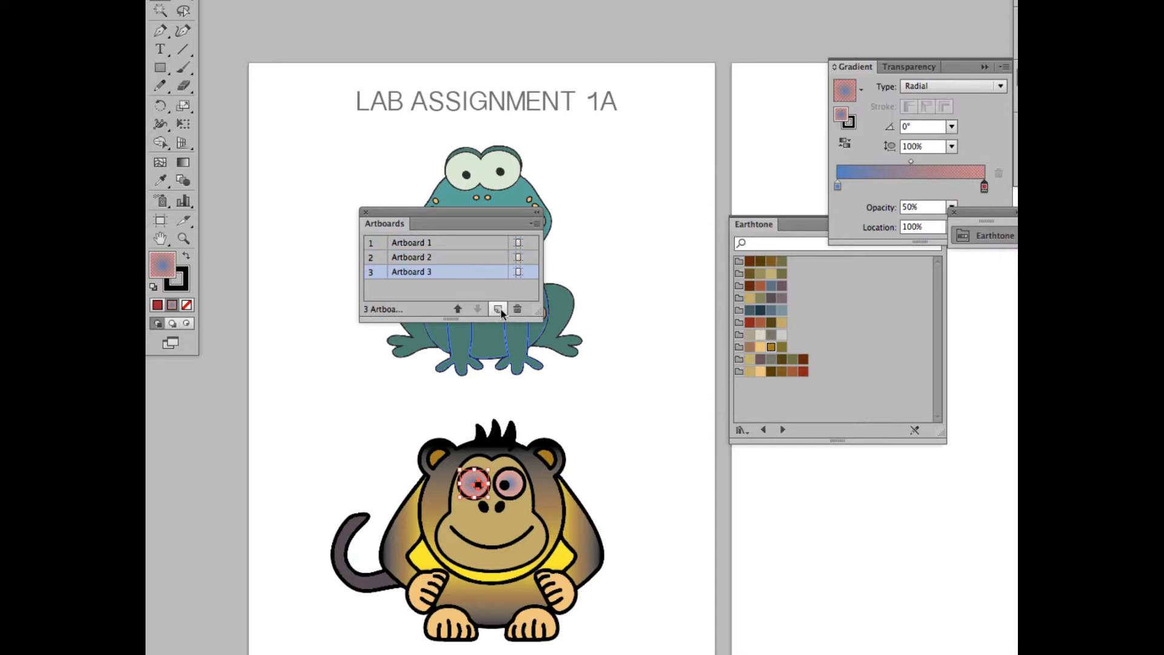
click(497, 310)
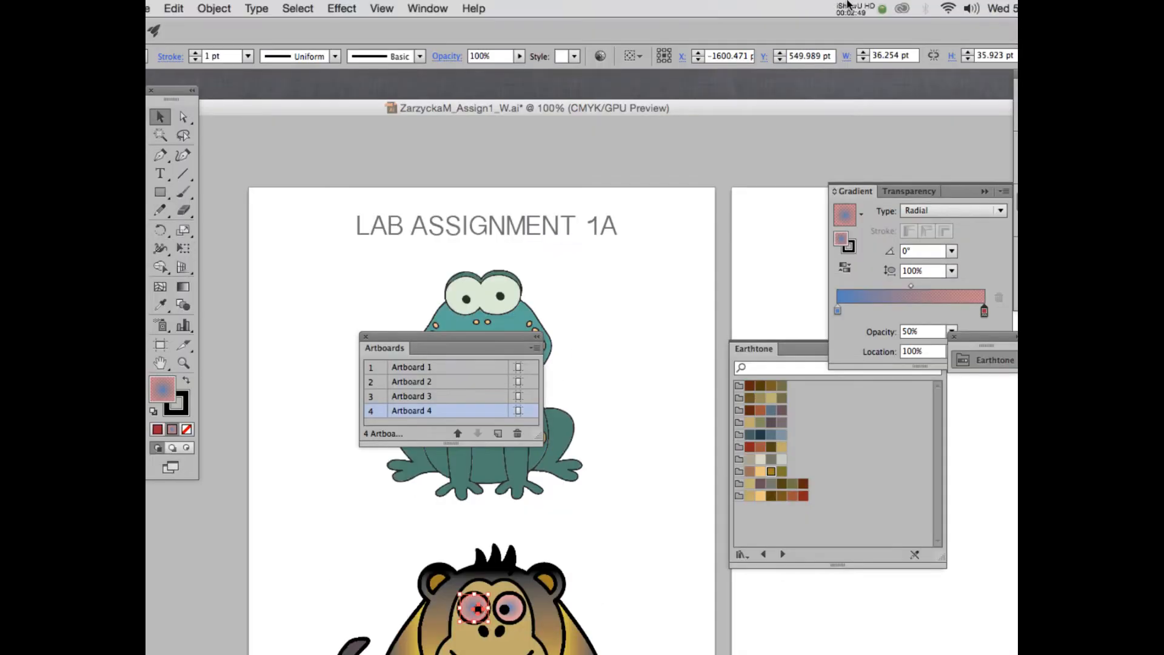
Reposition the Artboards panel beside the Gradient panel and move the document window lower.
click(855, 7)
click(864, 55)
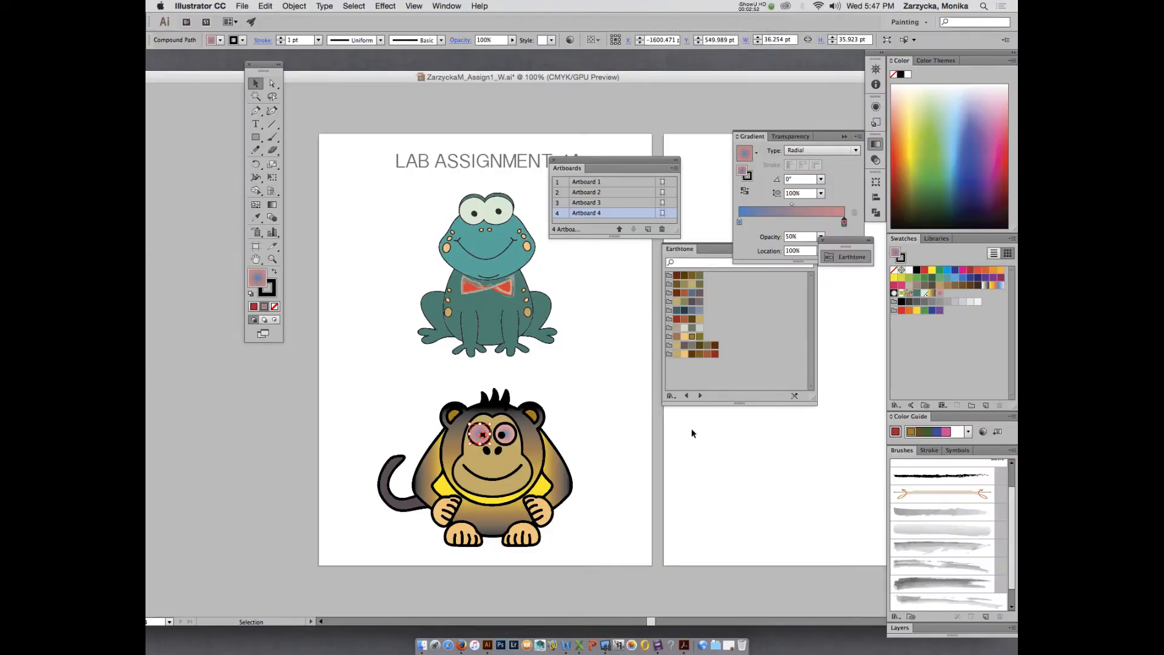
drag(651, 621, 681, 616)
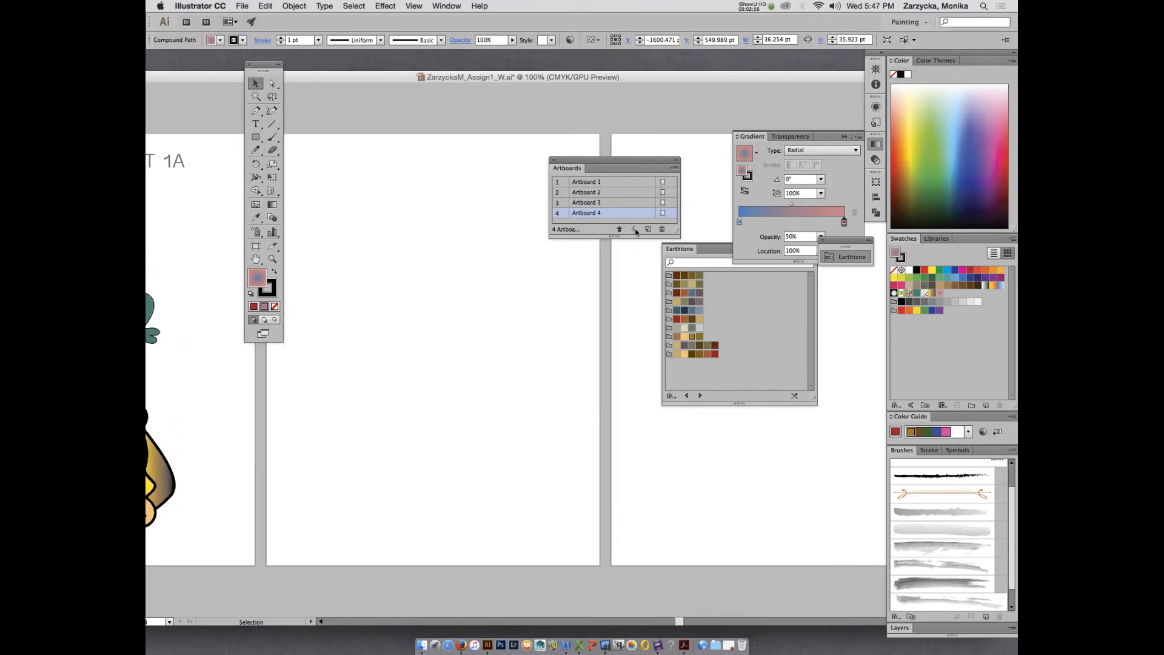
drag(567, 167, 626, 144)
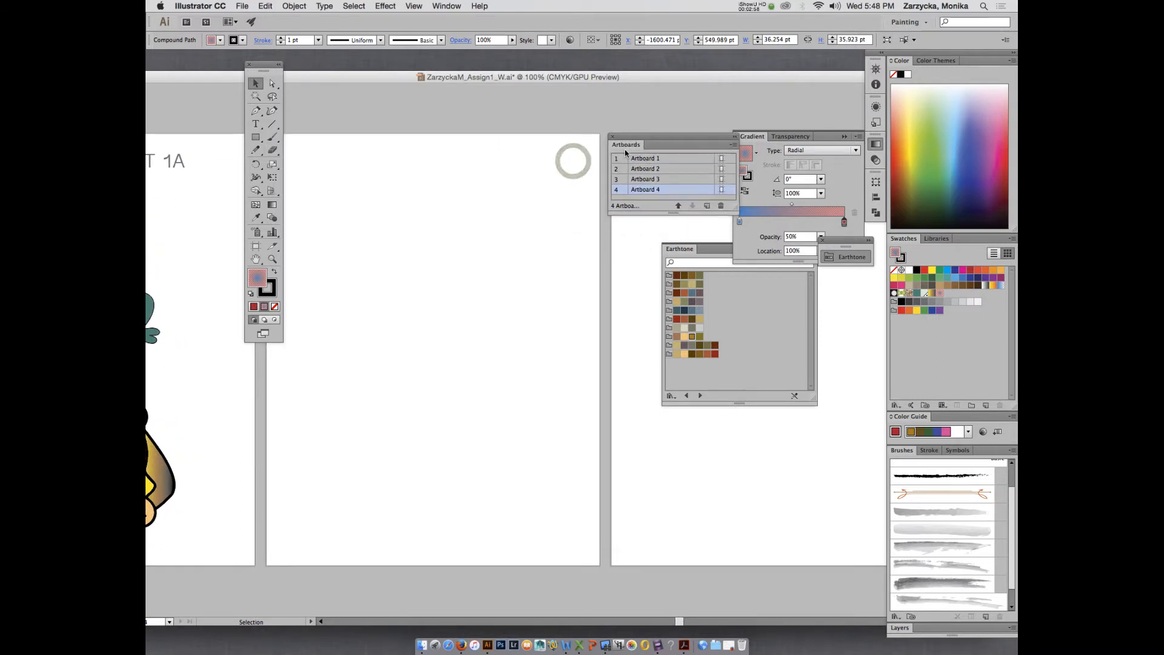
drag(770, 74, 763, 113)
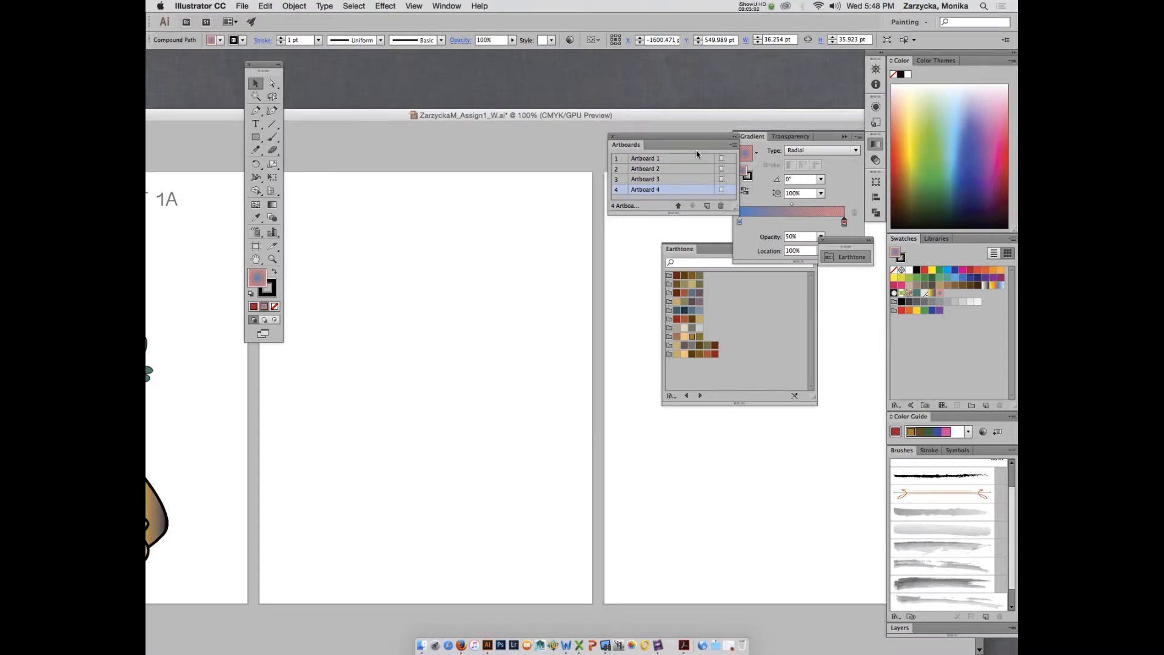
Open the reference LabAssign1.pdf from Acrobat's recent files.
click(684, 645)
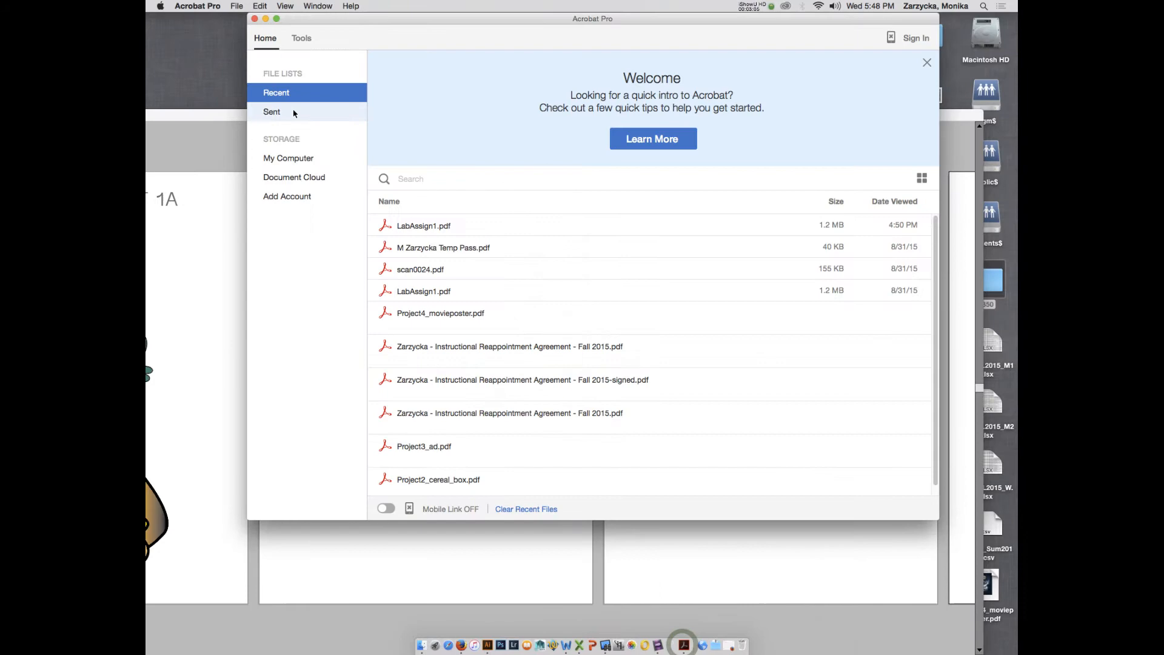
click(424, 228)
double_click(417, 228)
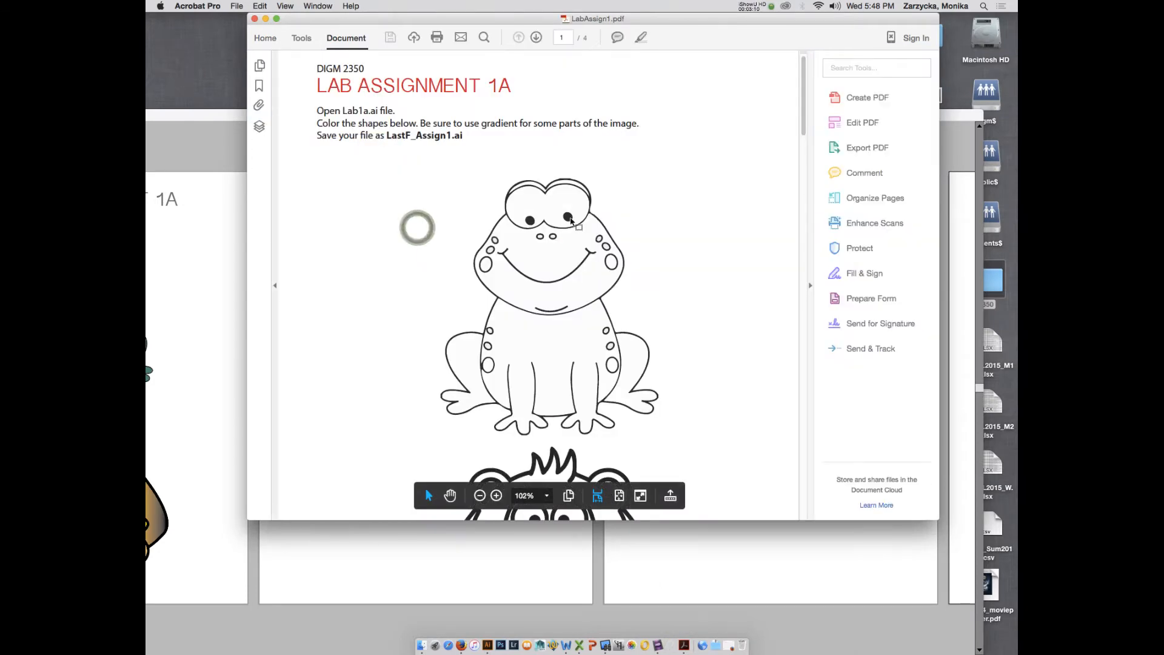
scroll(569, 220, down, 15)
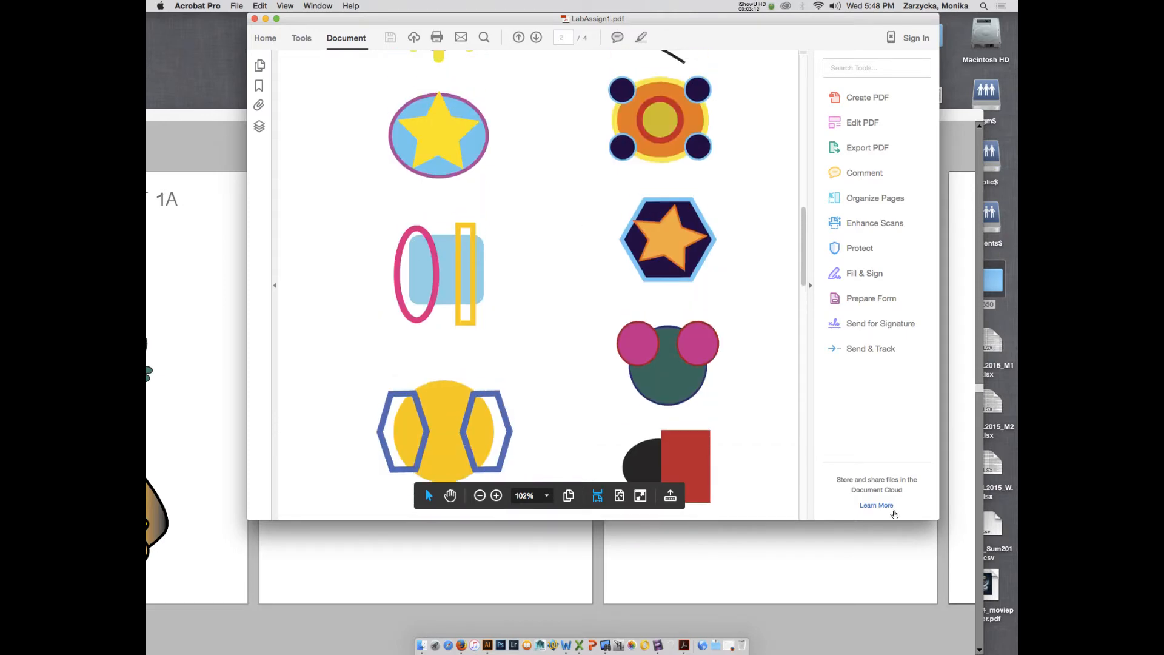
Move the Acrobat window to the upper left and shrink it to a compact size.
drag(938, 518, 730, 560)
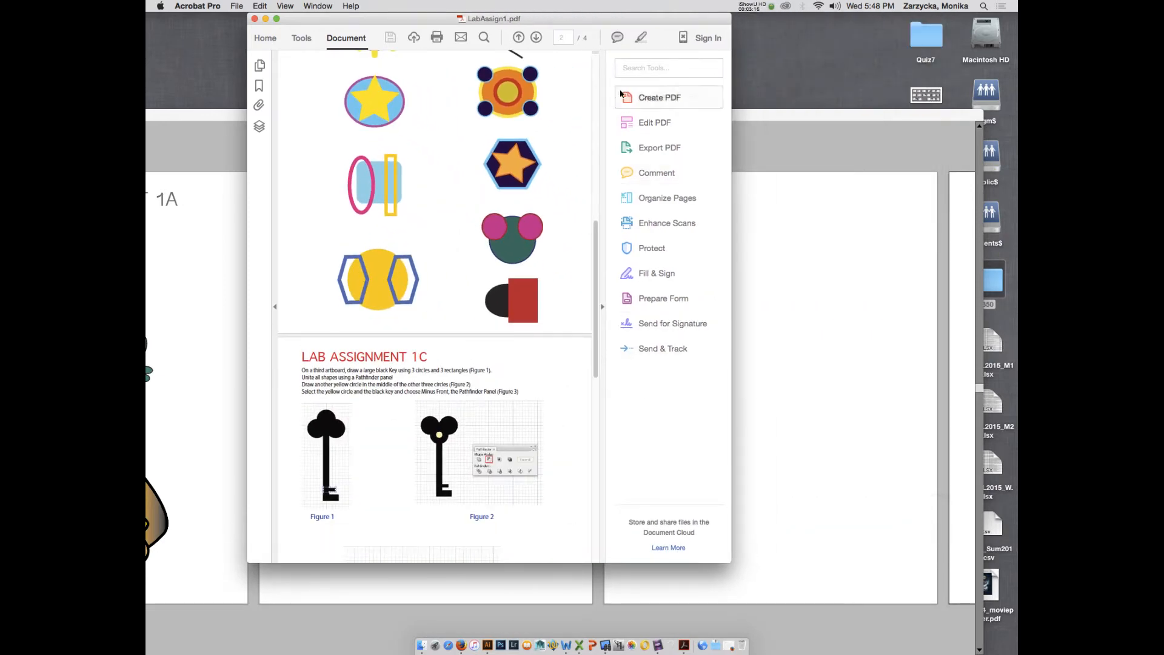
drag(579, 20, 879, 56)
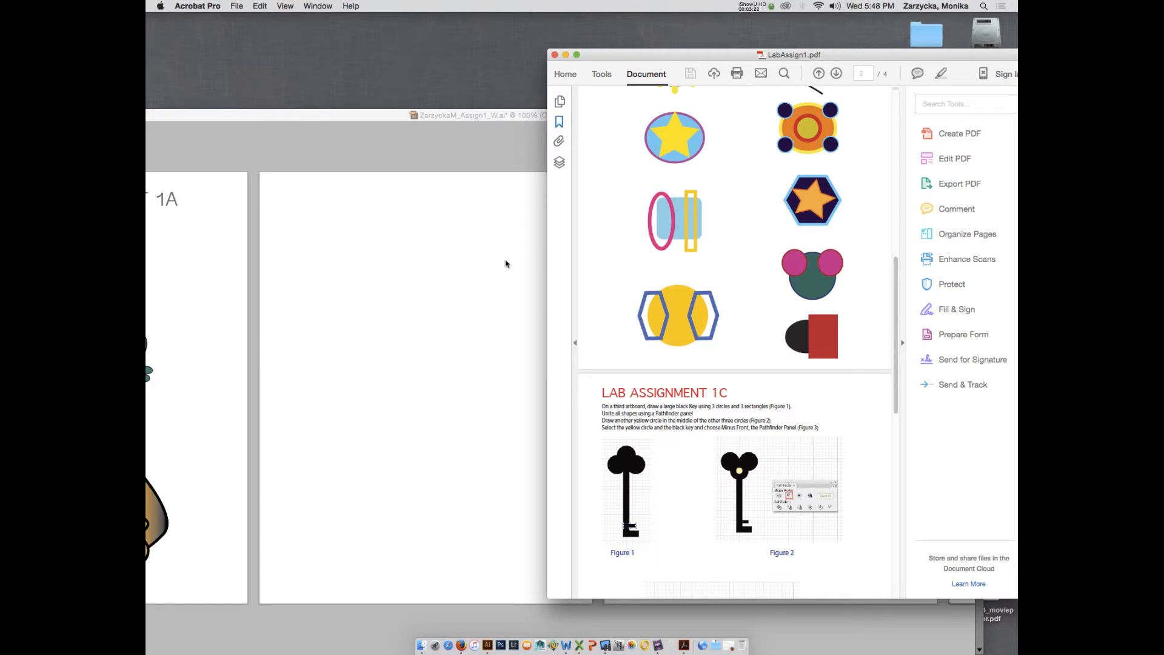
scroll(667, 342, down, 3)
scroll(752, 185, up, 5)
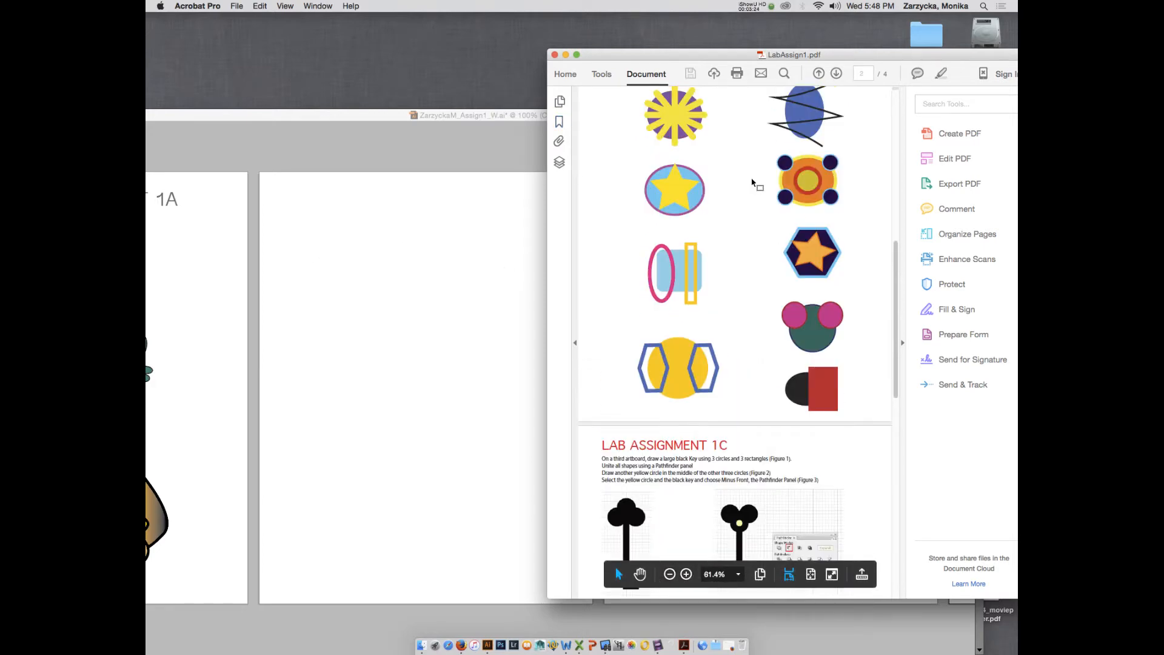
drag(818, 51, 426, 15)
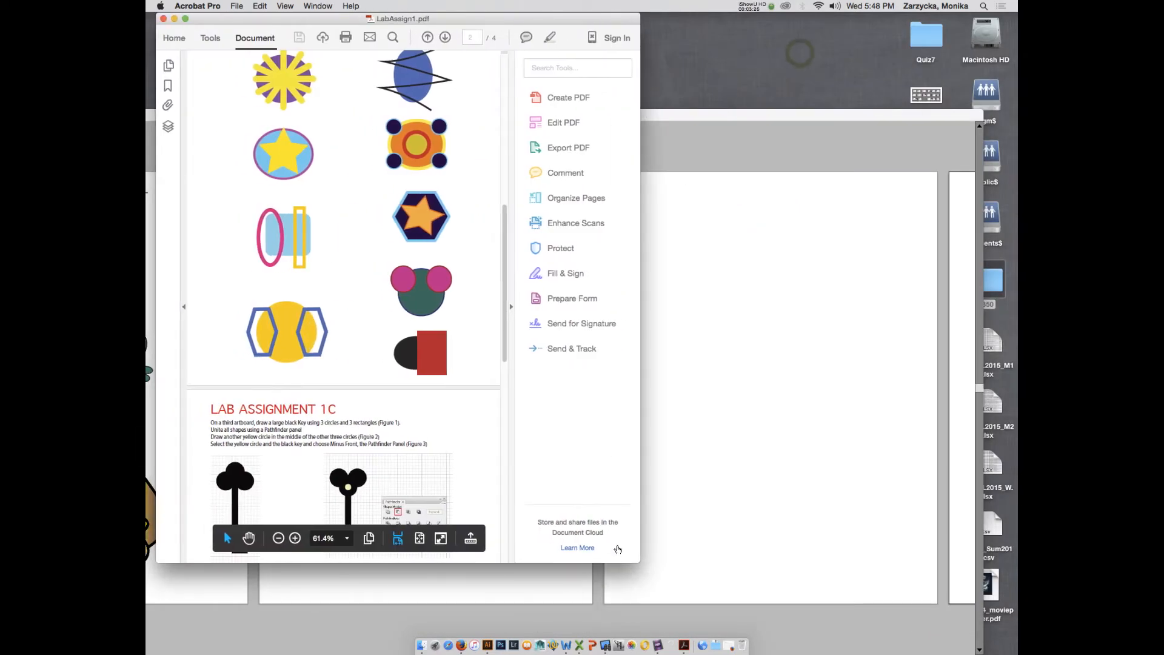
drag(638, 561, 496, 345)
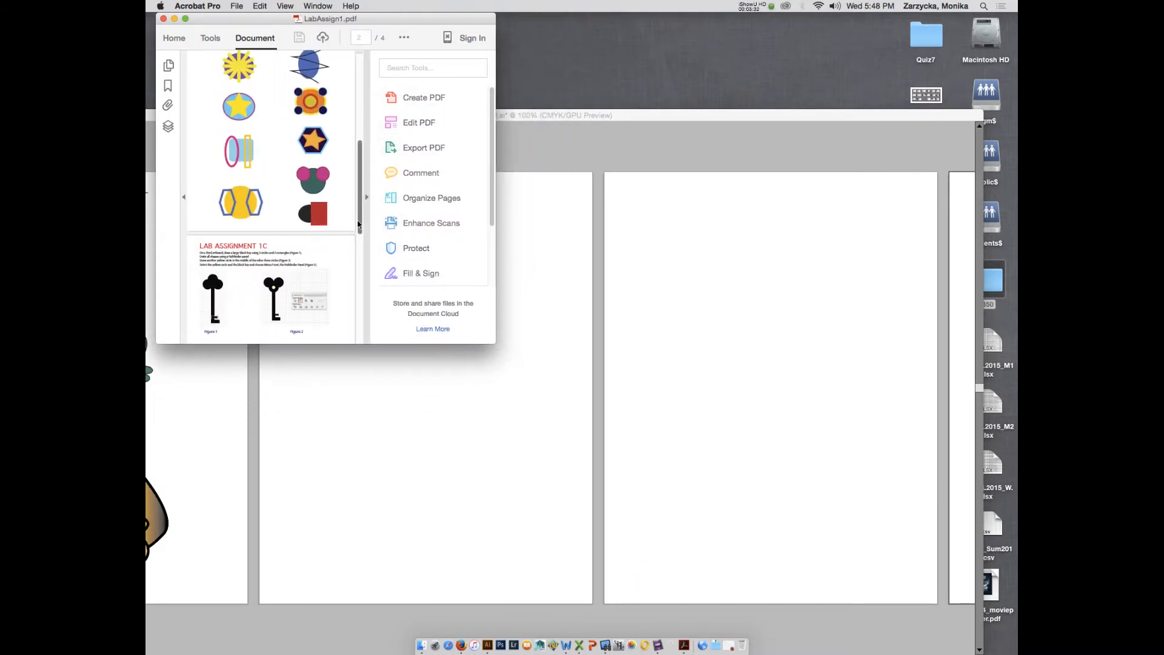
Collapse Acrobat's Tools pane, make the PDF window taller, and return to Illustrator.
click(365, 196)
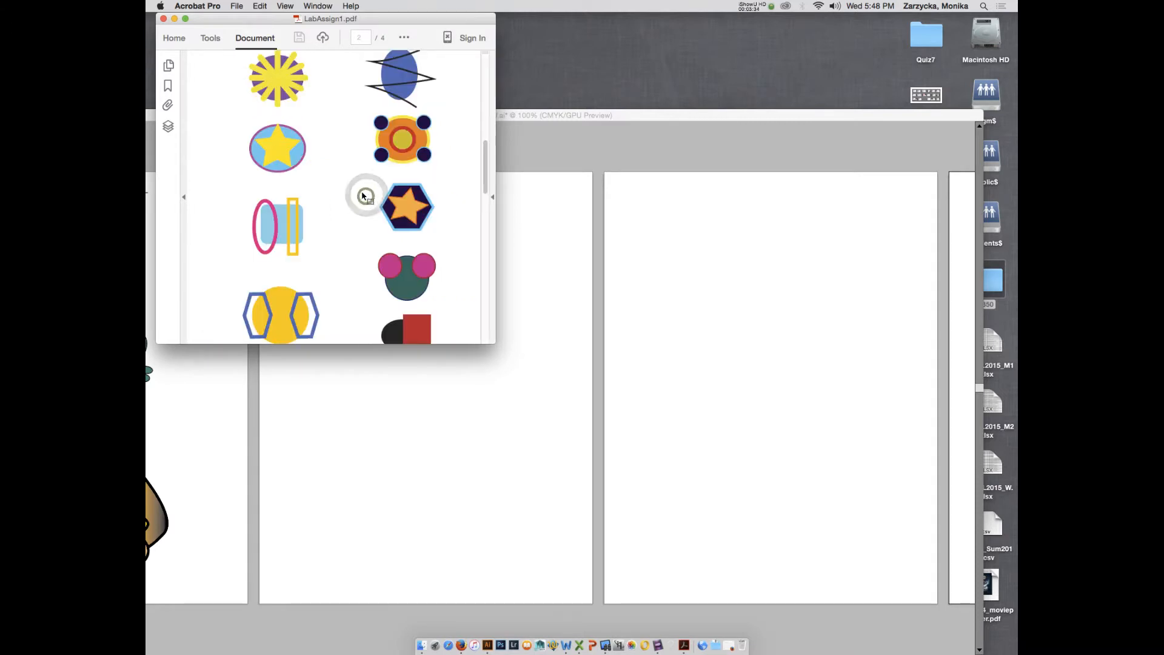
drag(484, 169, 483, 168)
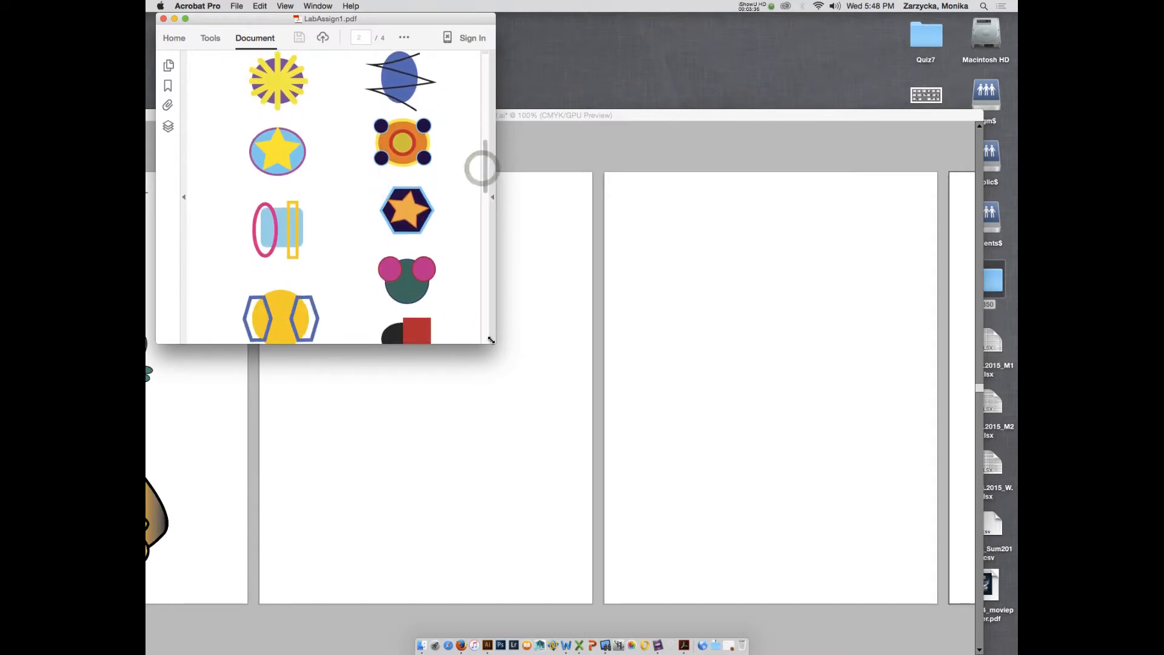
drag(491, 340, 492, 386)
click(673, 123)
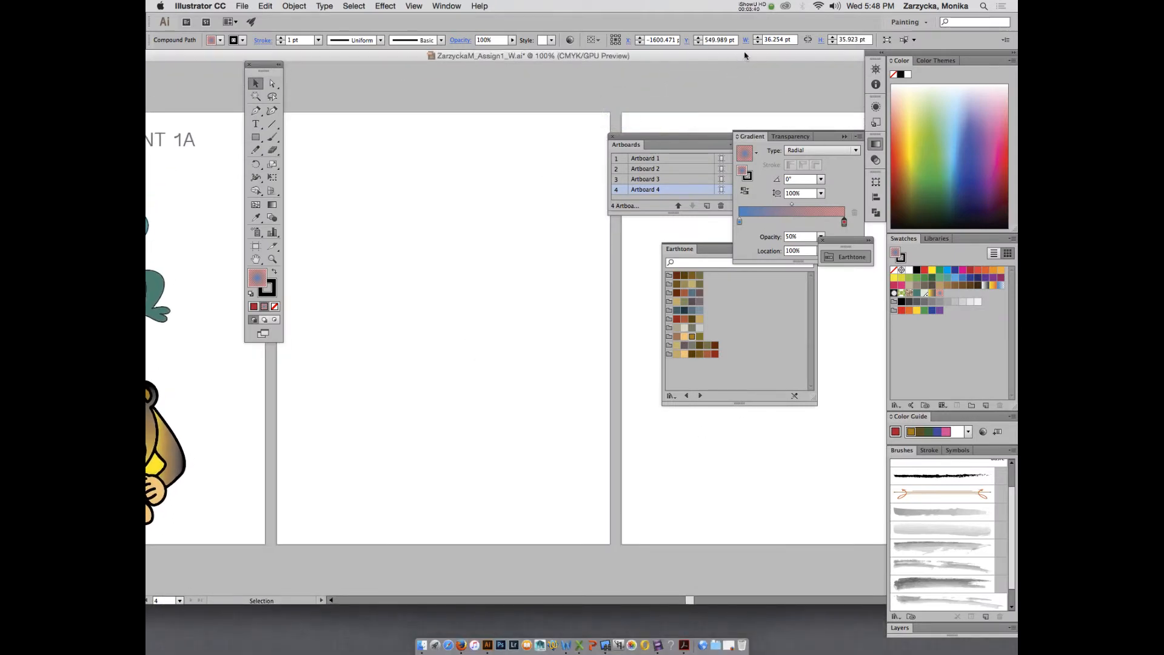
Make the Illustrator document window narrower and close the Artboards panel.
drag(745, 56, 508, 55)
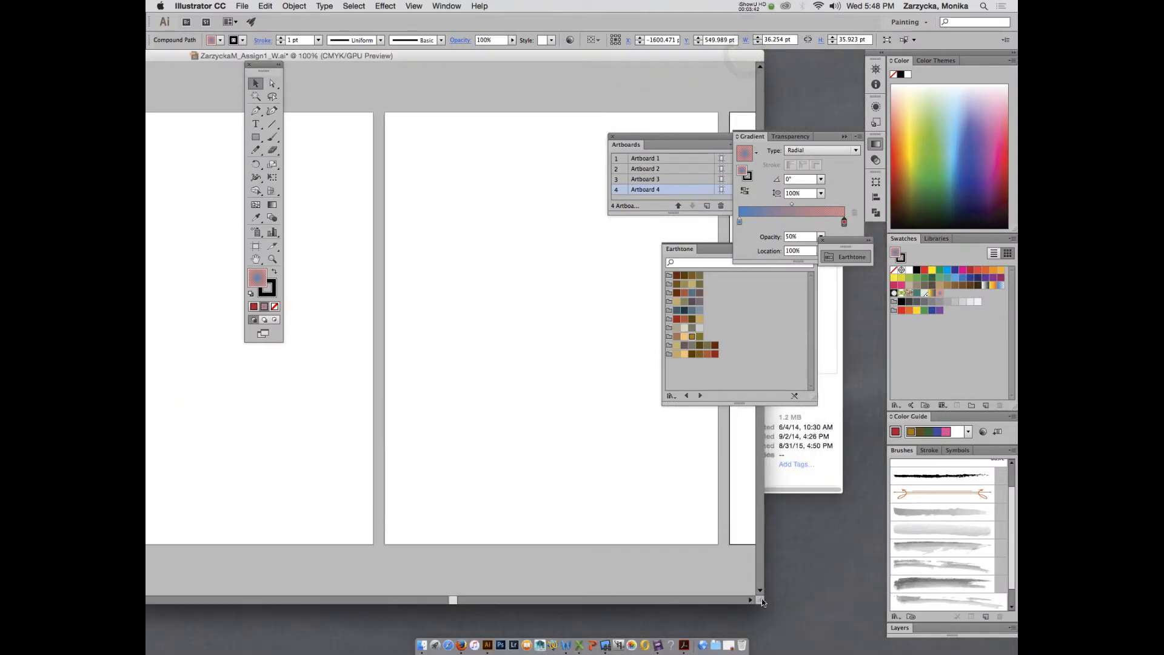
drag(761, 598, 357, 569)
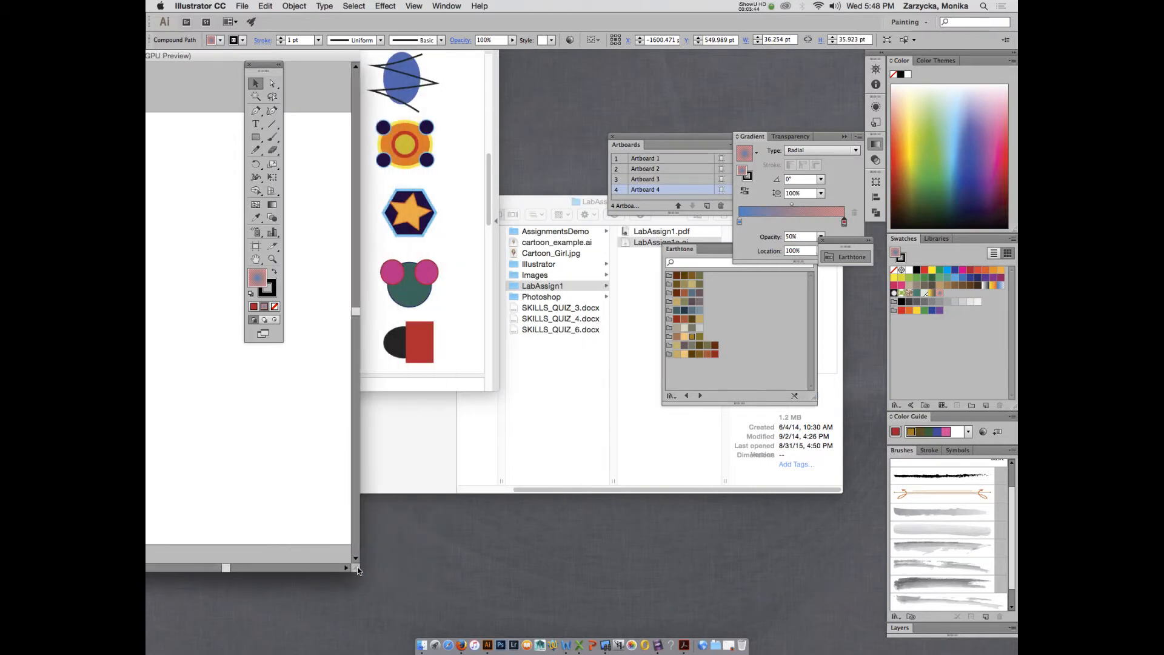
double_click(308, 56)
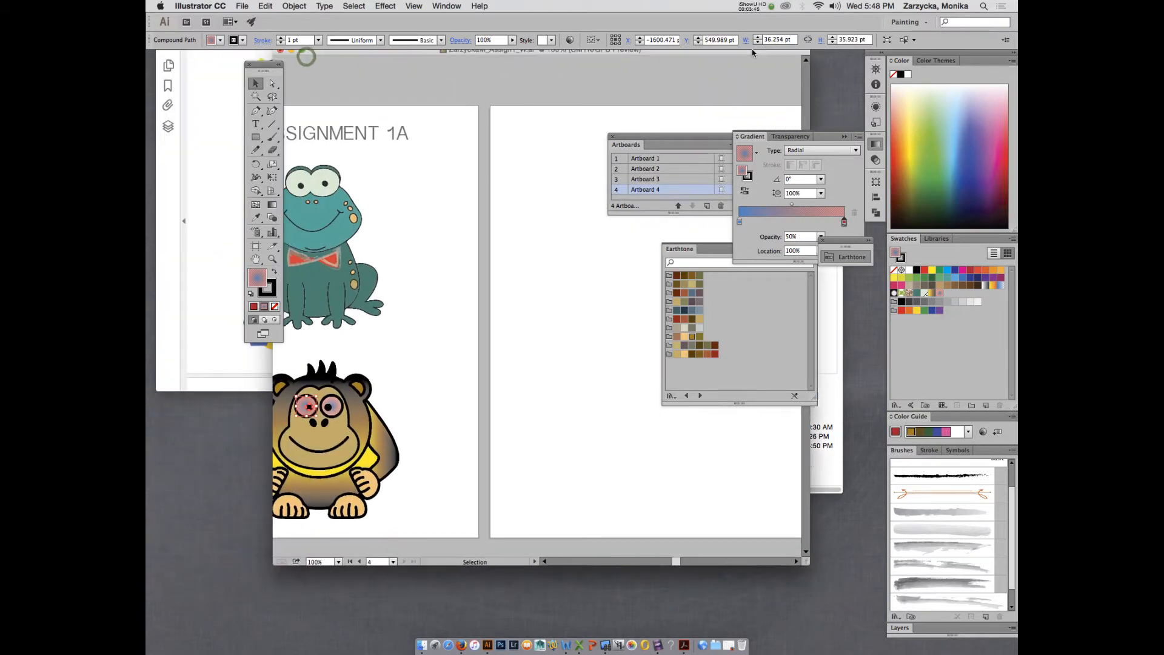
drag(683, 569, 698, 571)
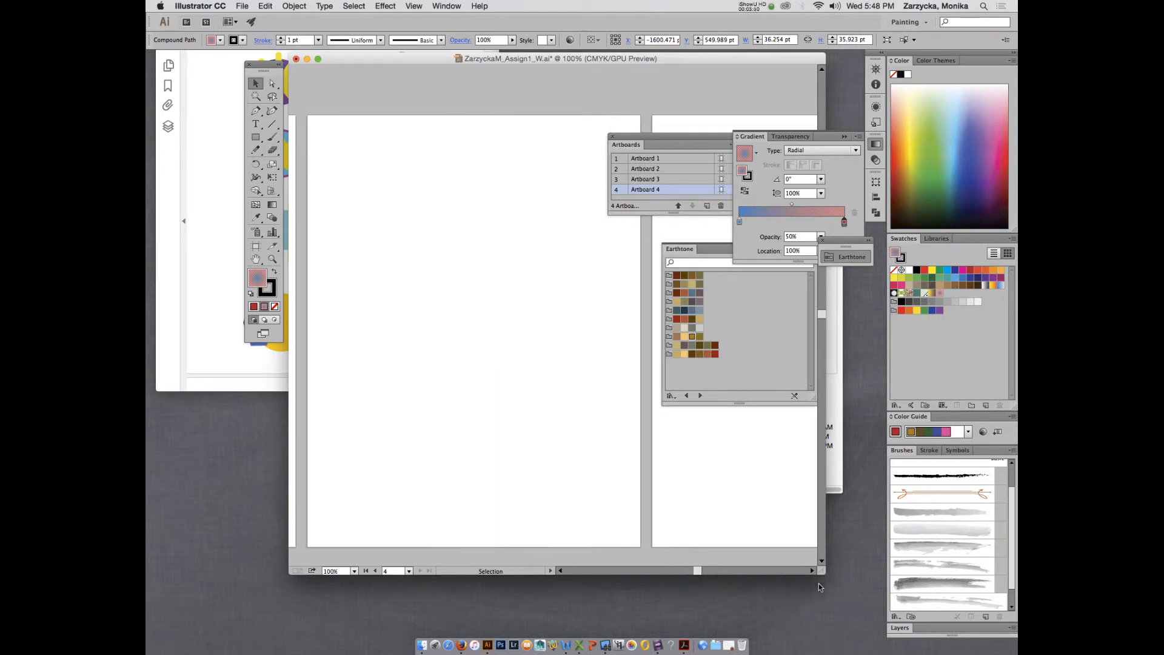
drag(823, 576, 670, 576)
drag(617, 141, 701, 70)
click(697, 66)
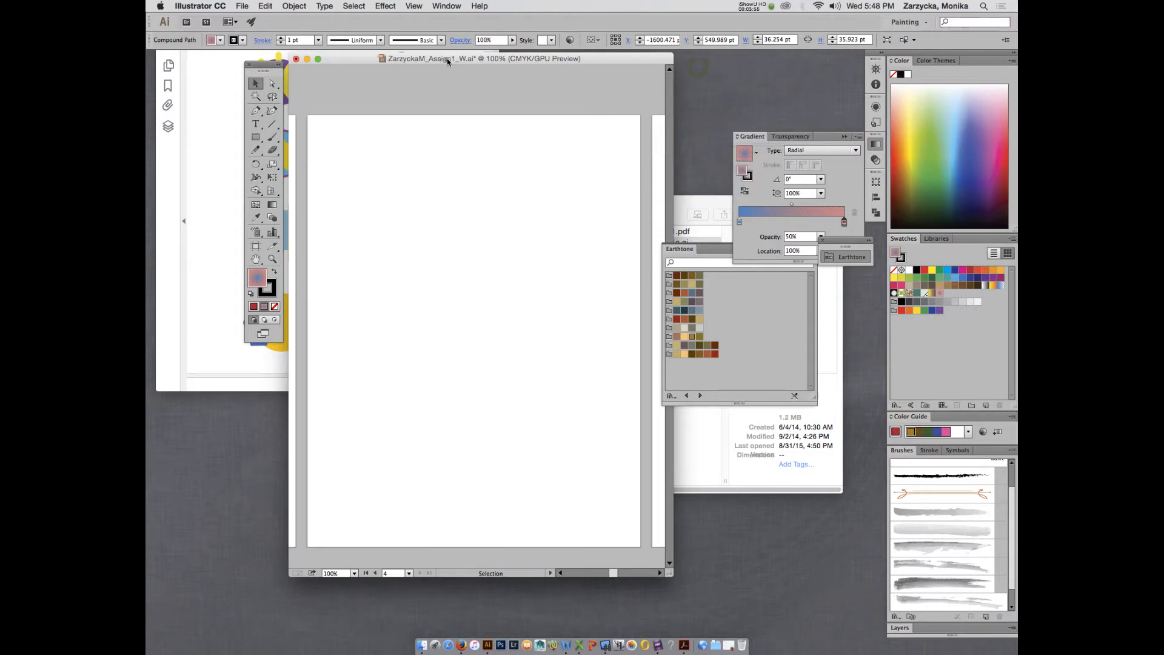
drag(448, 61, 575, 73)
Place the PDF window at lower left with the document window beside it.
click(325, 219)
drag(394, 24, 337, 96)
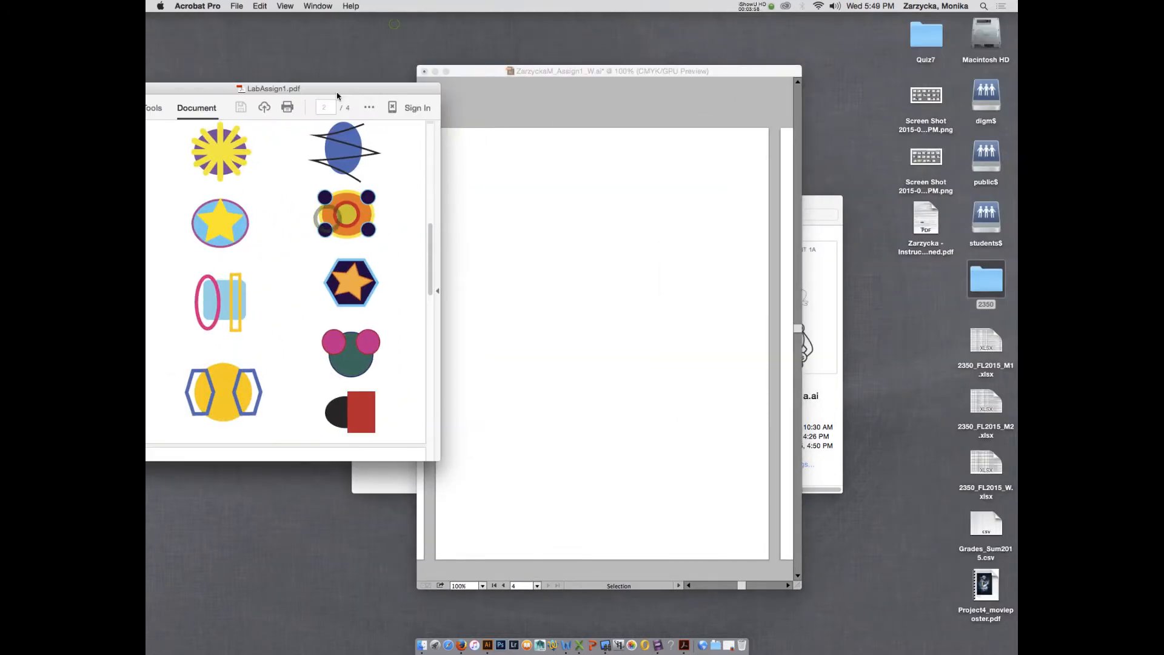
click(581, 191)
drag(541, 74, 570, 75)
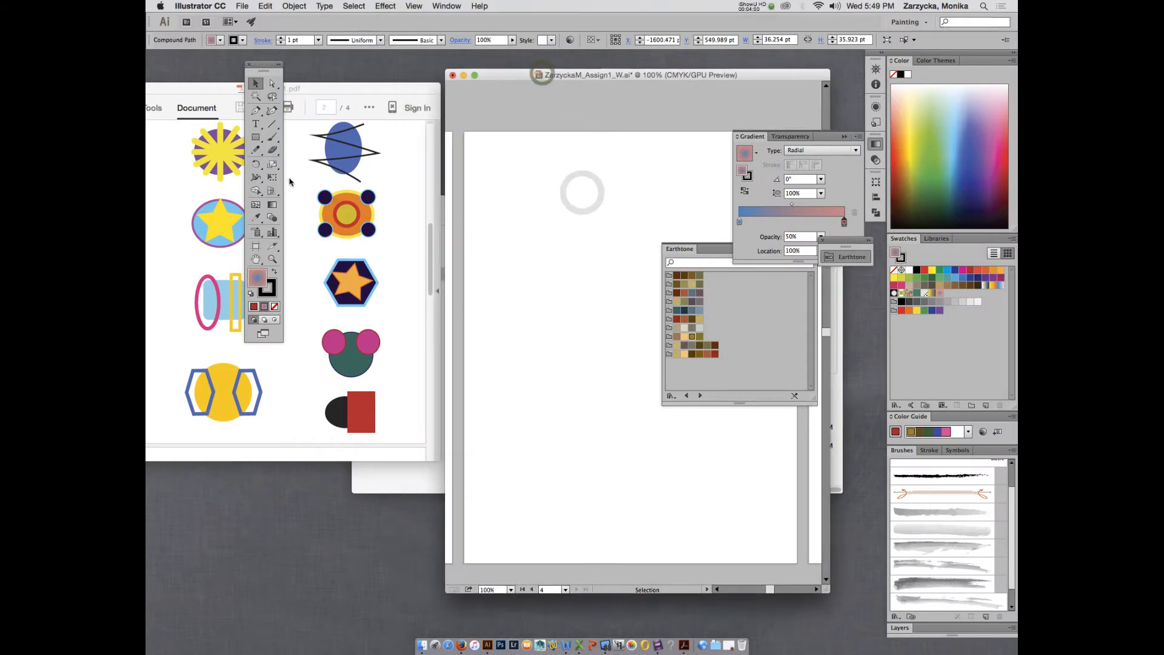
Collapse the Earthtone and Gradient panels, move the Tools panel, and float the Swatches panel.
click(685, 250)
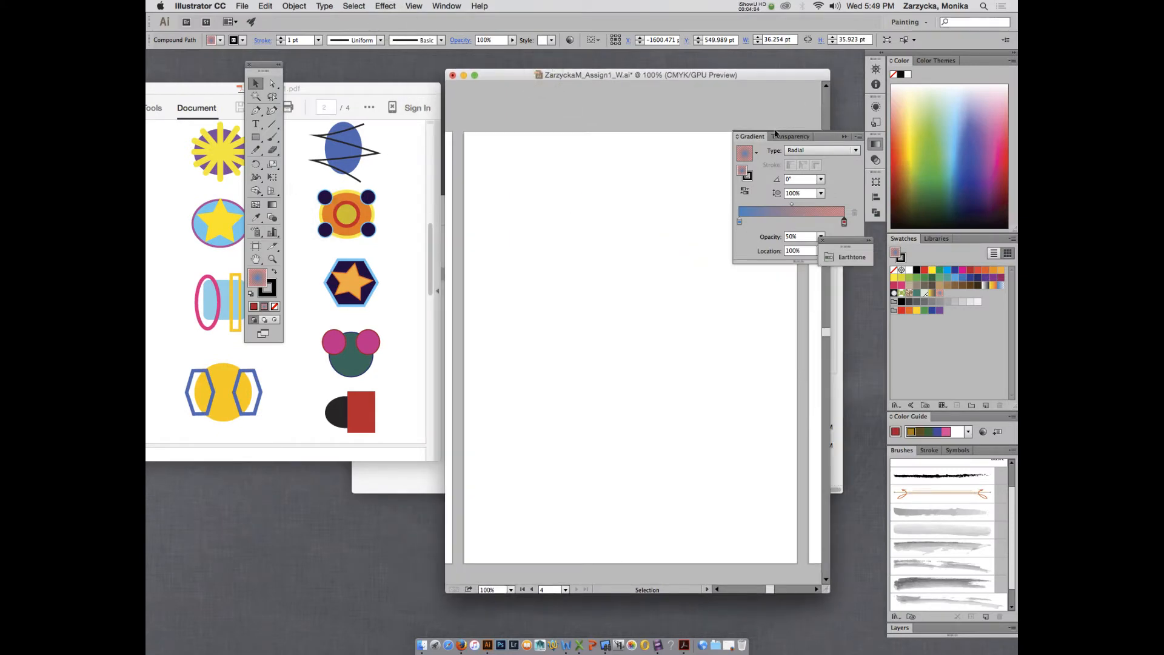
click(844, 137)
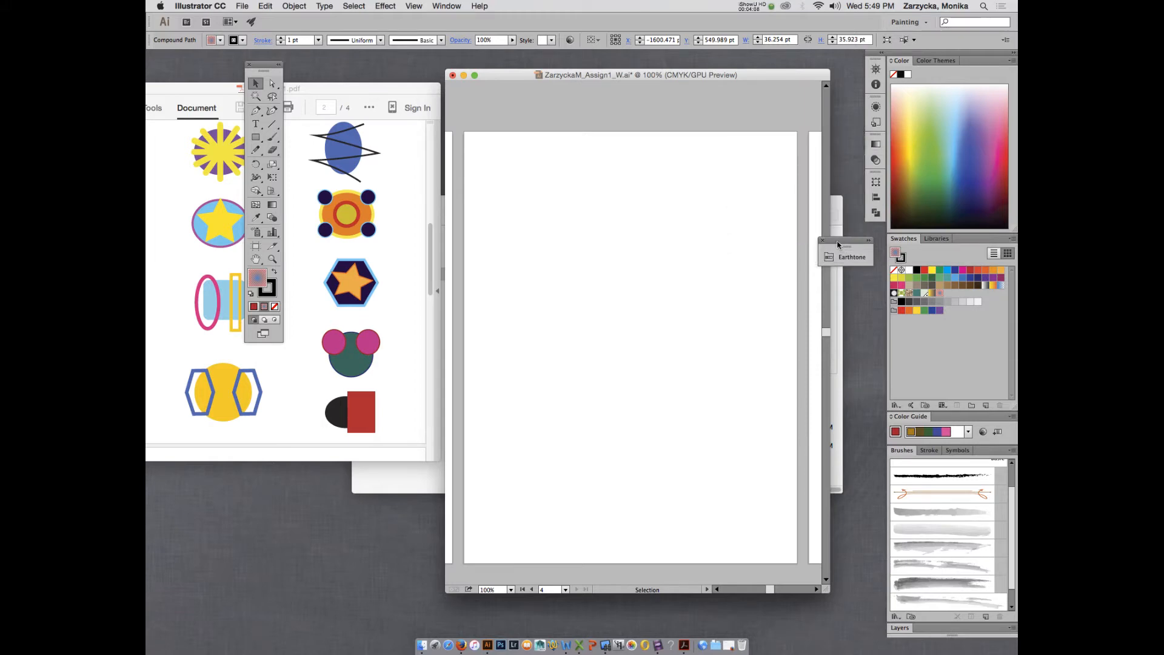
drag(822, 244, 836, 242)
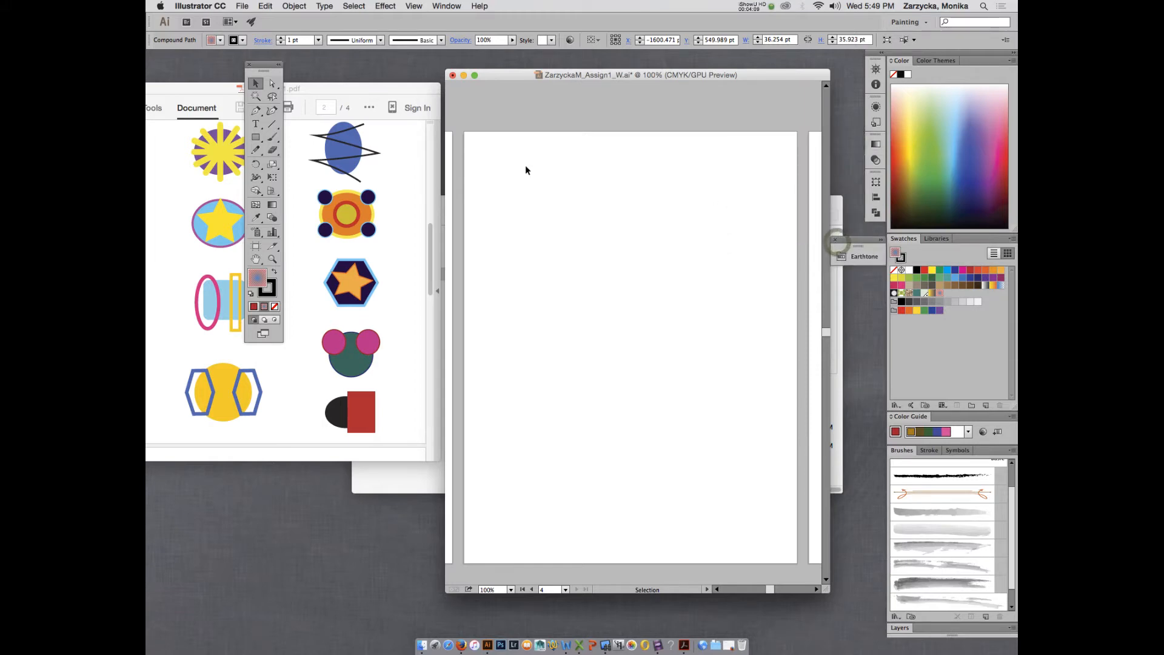
click(267, 68)
drag(267, 68, 450, 119)
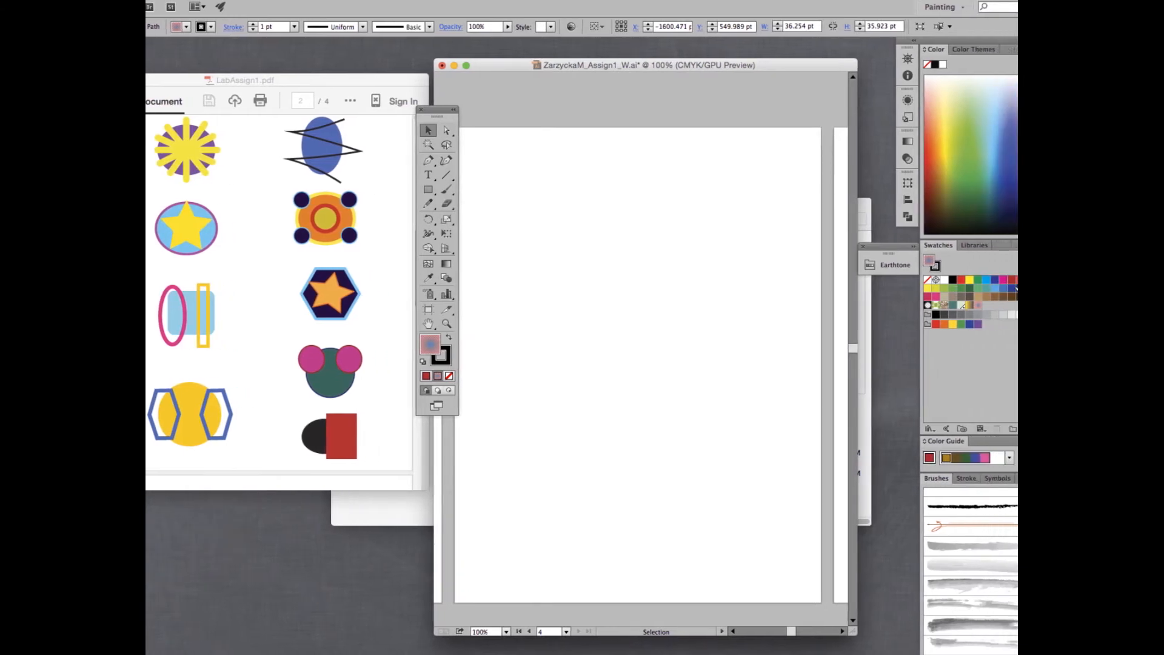
drag(939, 245, 827, 172)
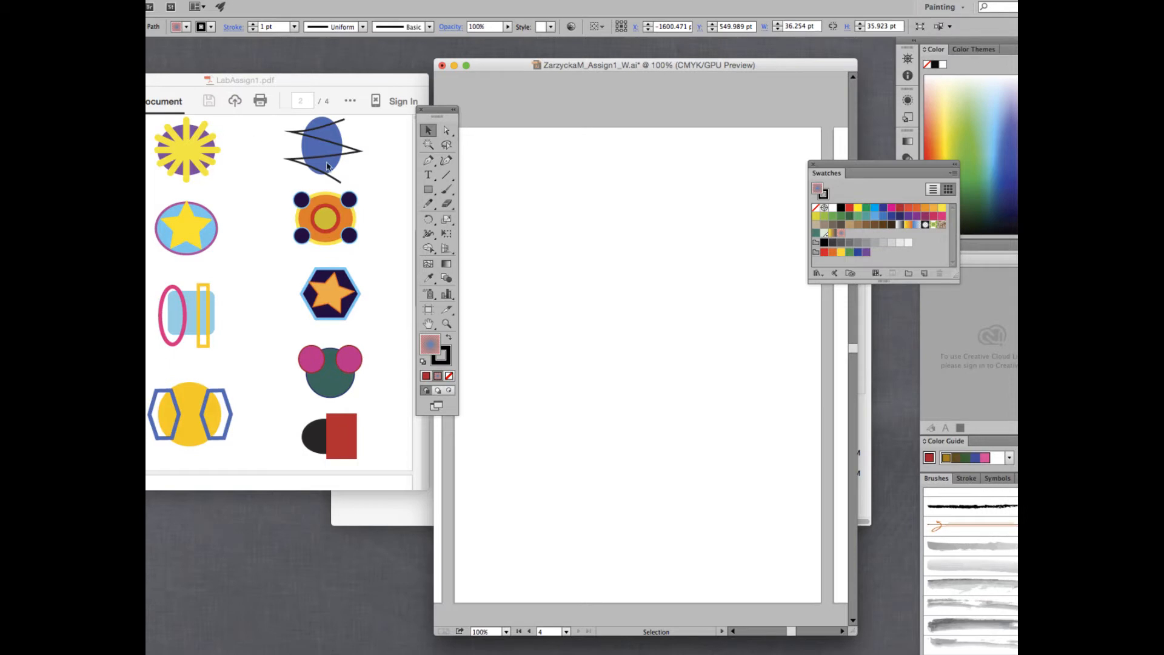
Choose the Ellipse tool with no stroke and a purple fill.
click(428, 193)
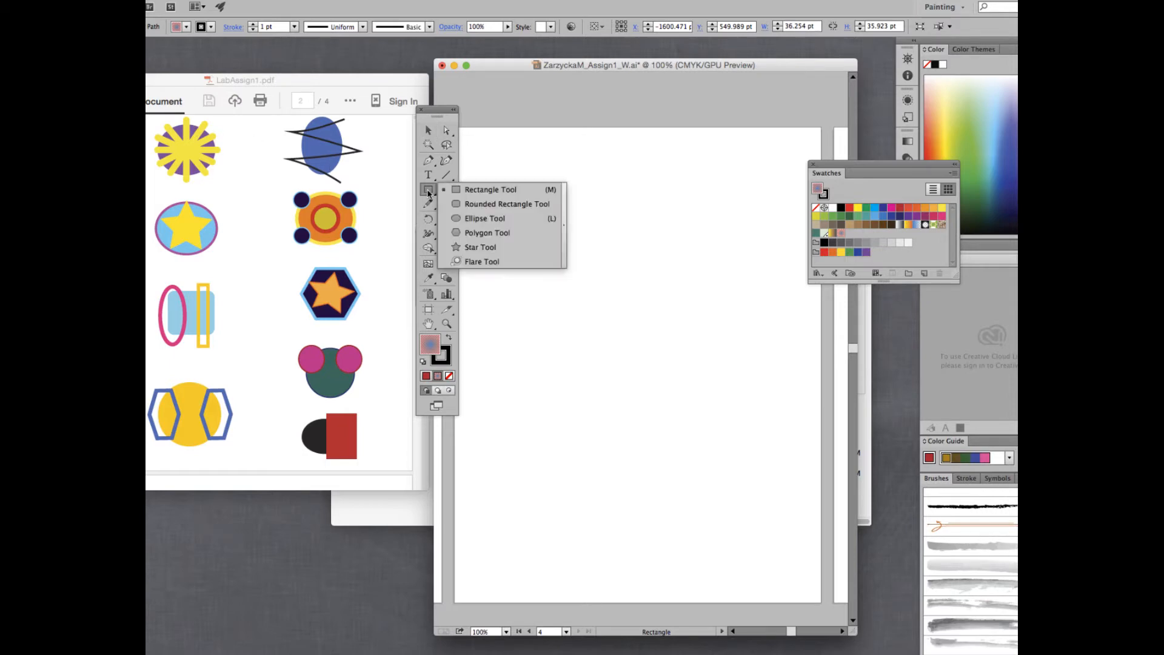
click(485, 219)
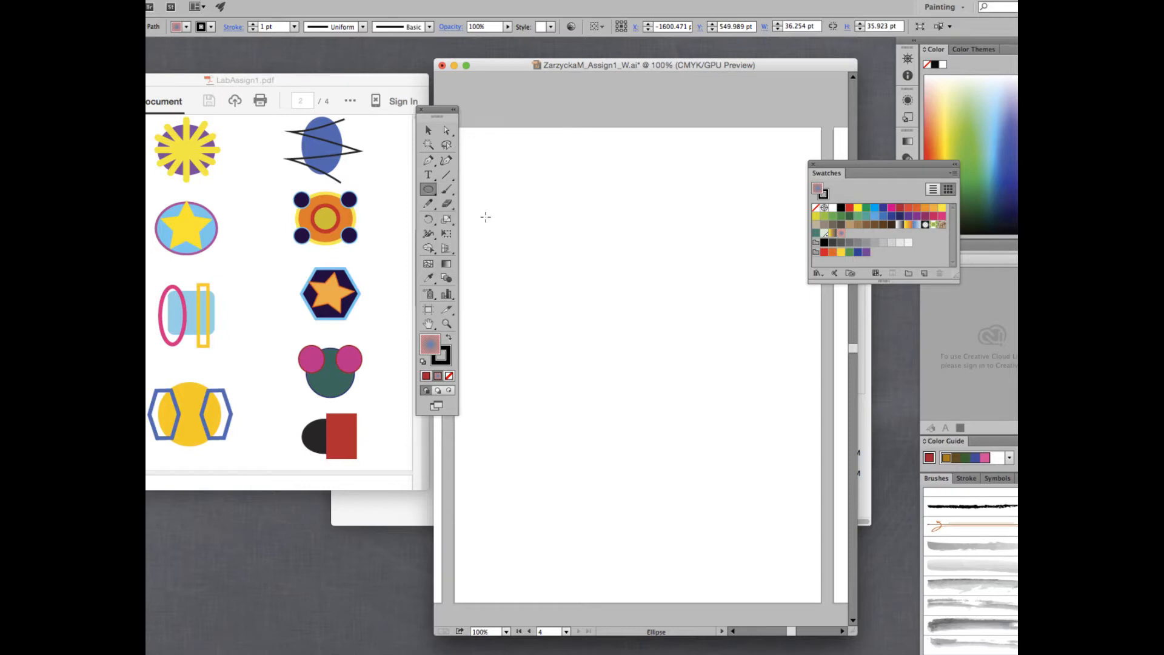
click(442, 359)
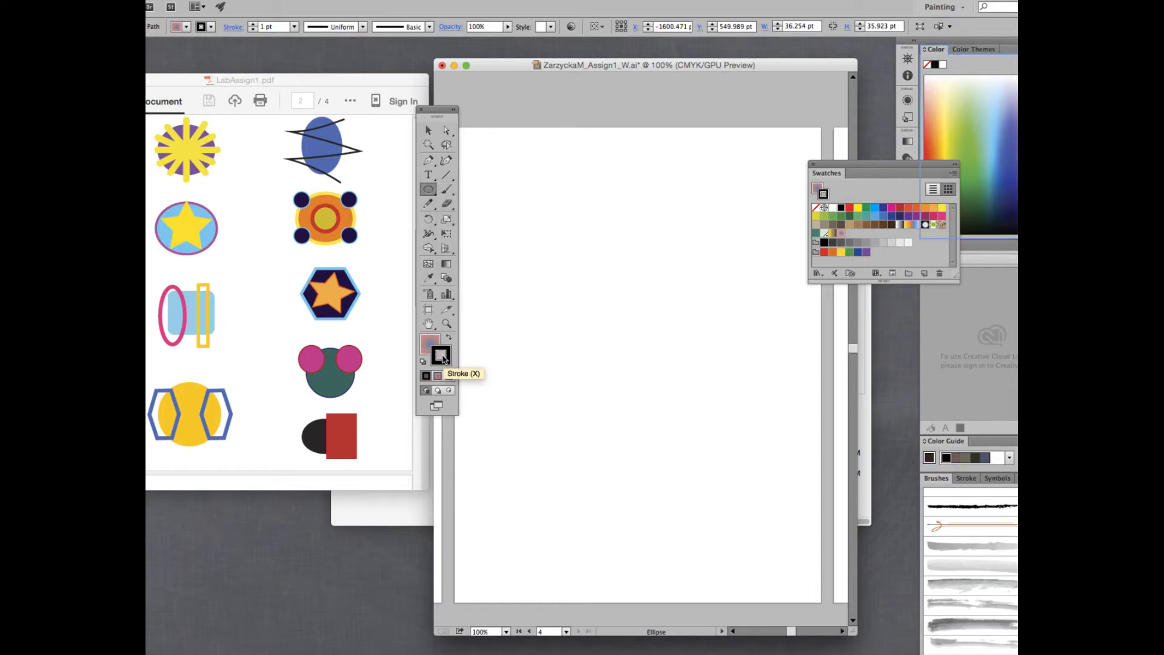
click(449, 376)
click(426, 343)
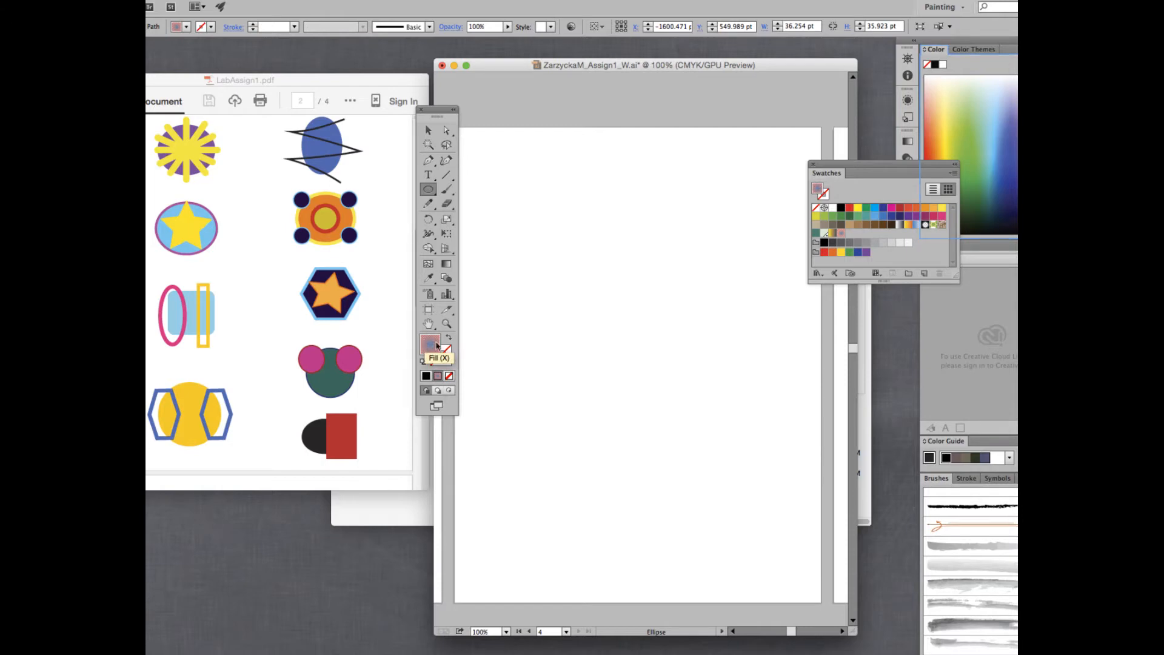
click(909, 216)
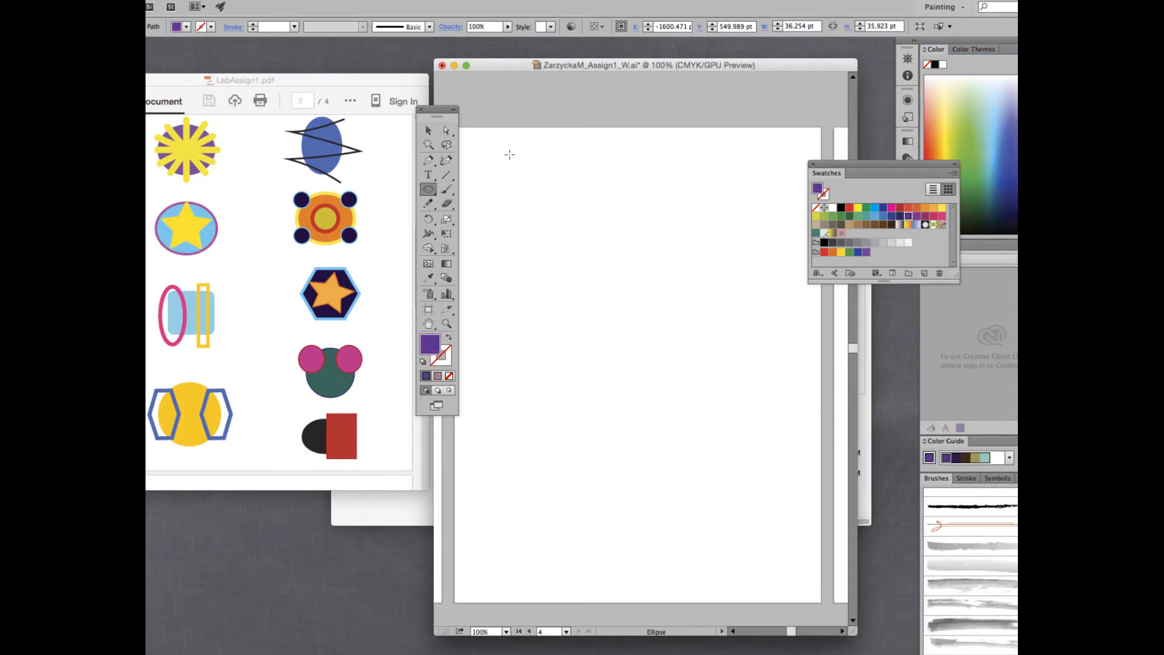
Draw a 143 pt circle near the artboard's top-left, undoing an accidental move.
drag(486, 153, 573, 239)
click(428, 130)
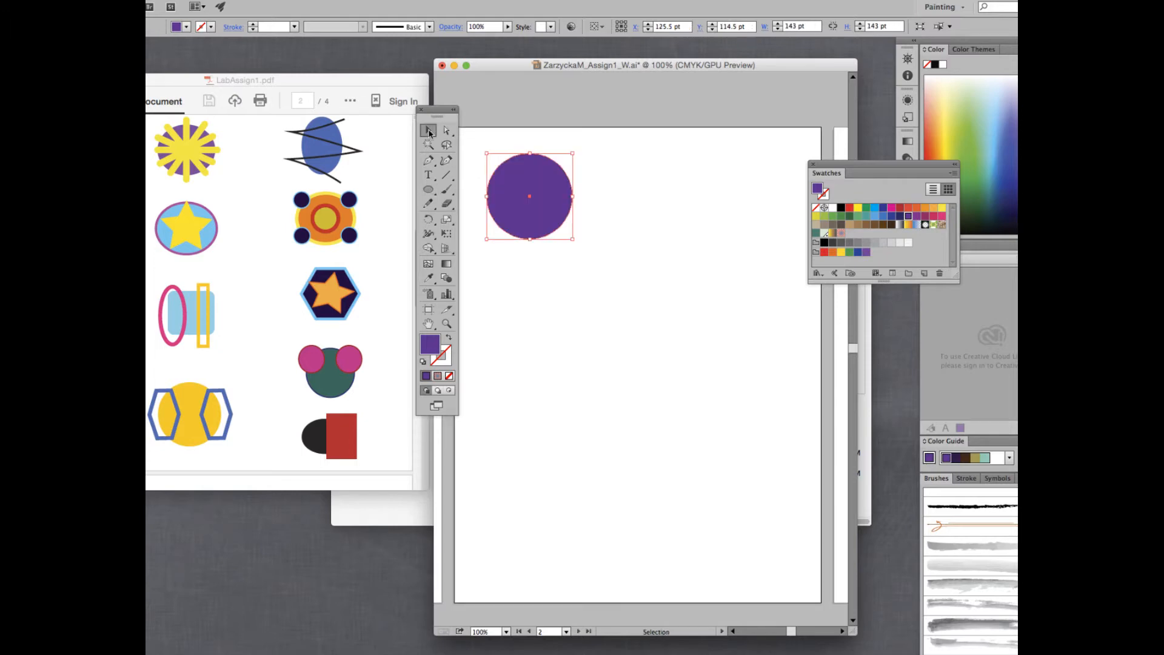
drag(558, 192, 547, 183)
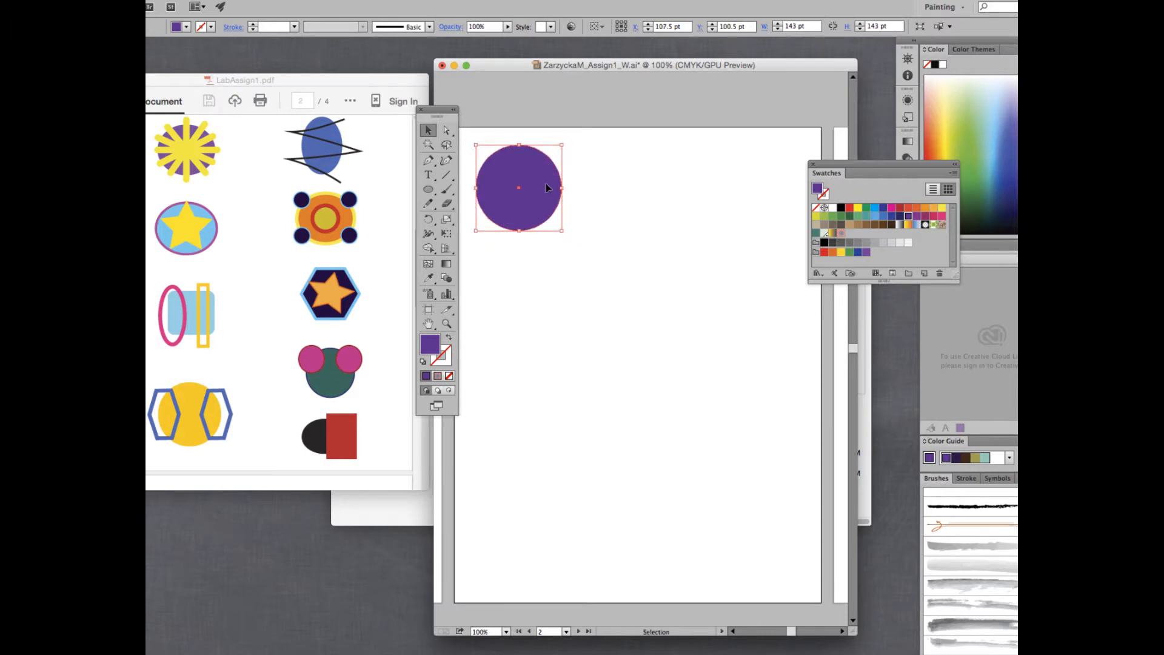
key(super+z)
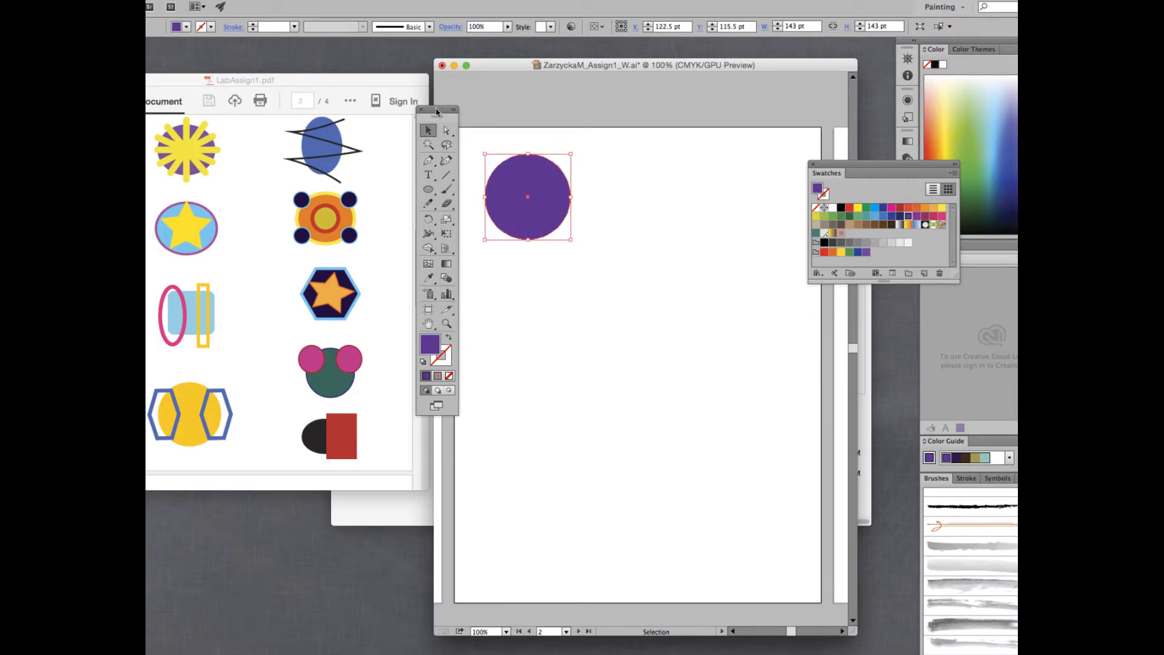
Shift the Tools panel left and the reference PDF window right.
drag(437, 111, 423, 115)
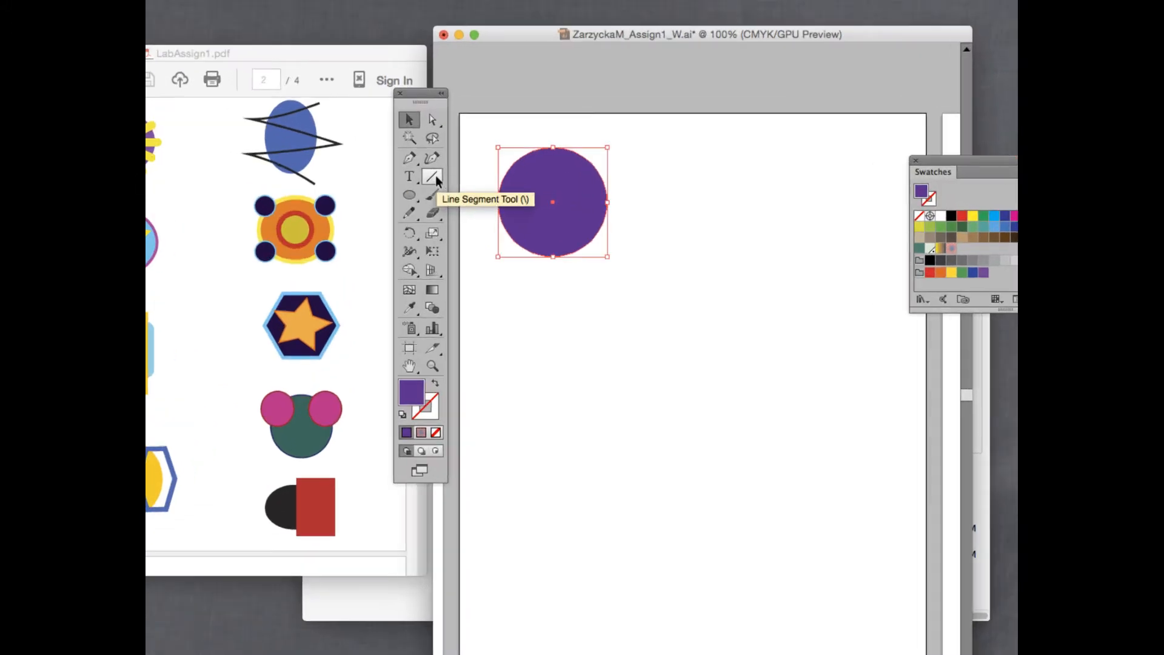
drag(333, 53, 365, 52)
click(713, 145)
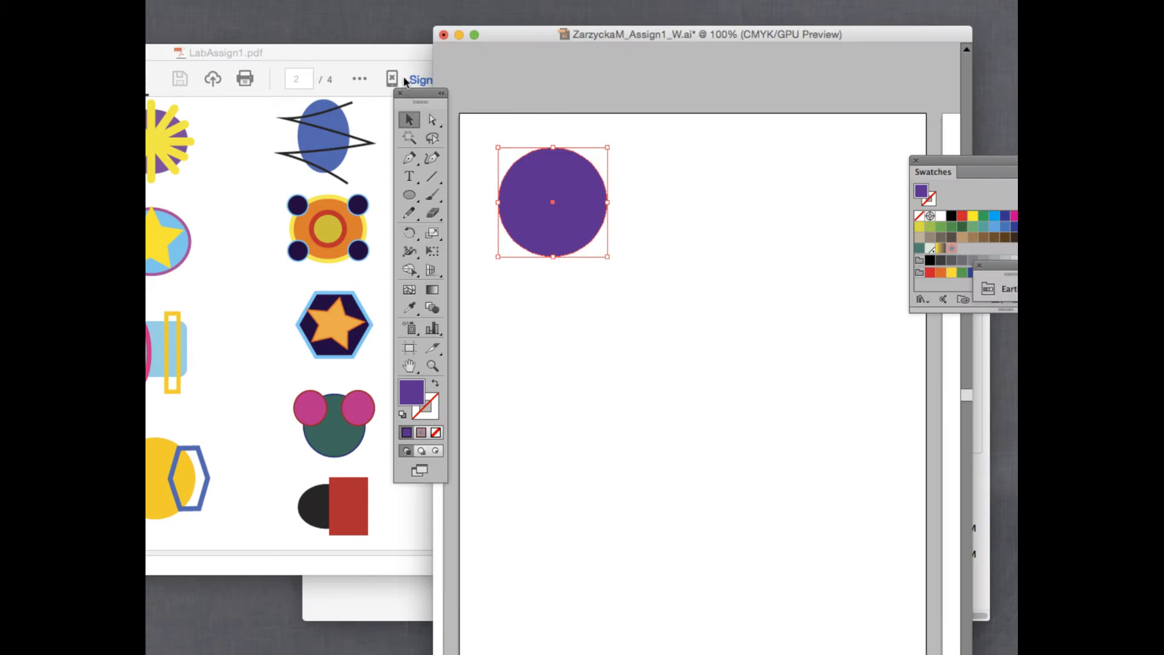
click(364, 52)
drag(363, 52, 413, 56)
click(694, 109)
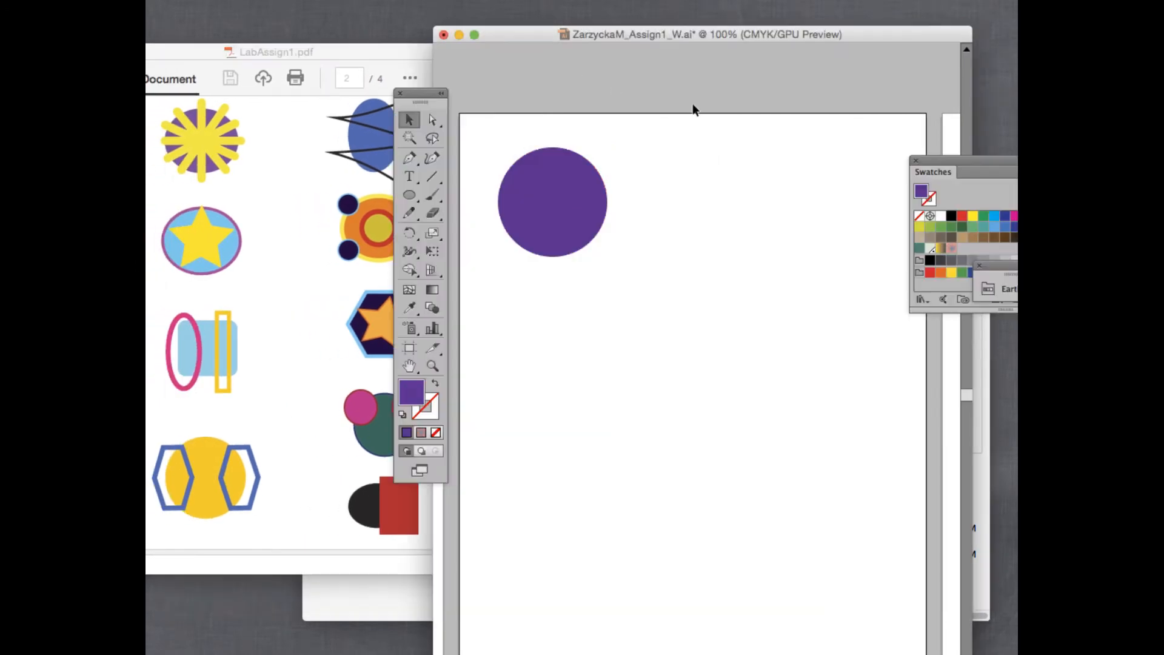
Draw a 168 pt vertical line through the purple circle's centre.
click(434, 175)
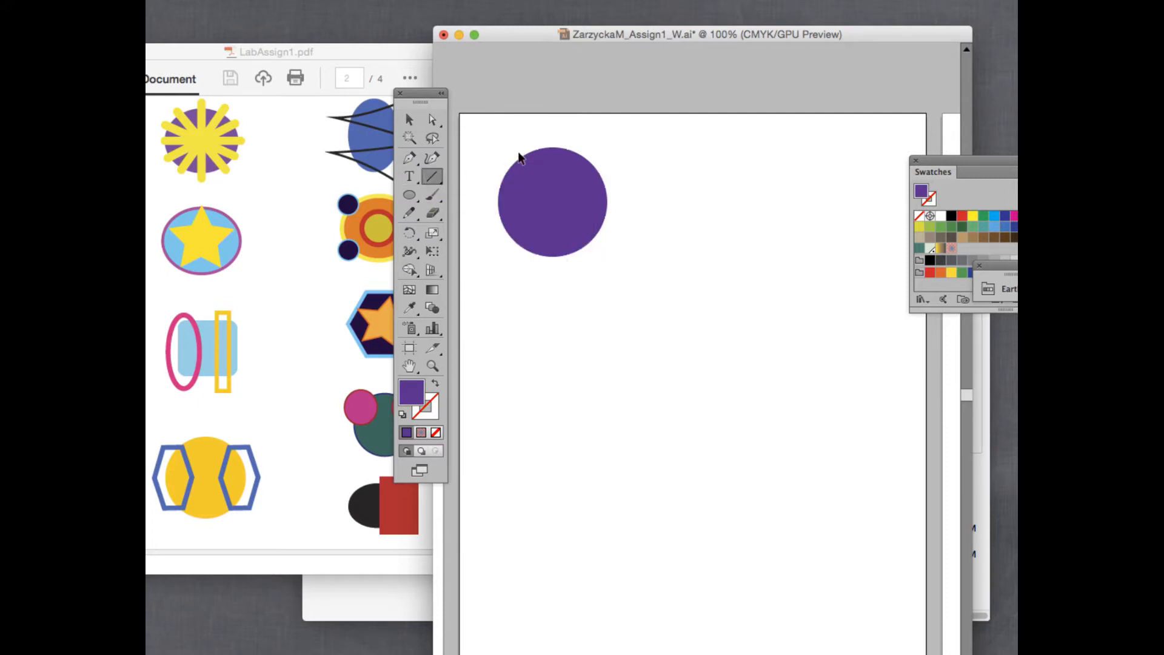
drag(553, 203, 550, 276)
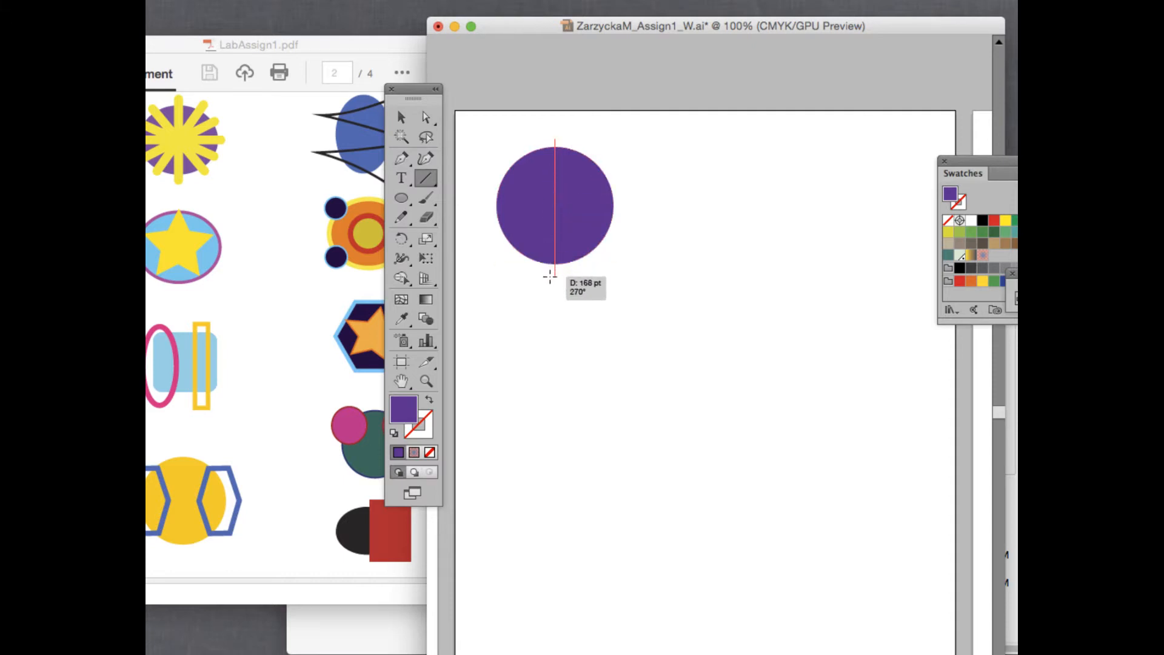
drag(550, 277, 550, 277)
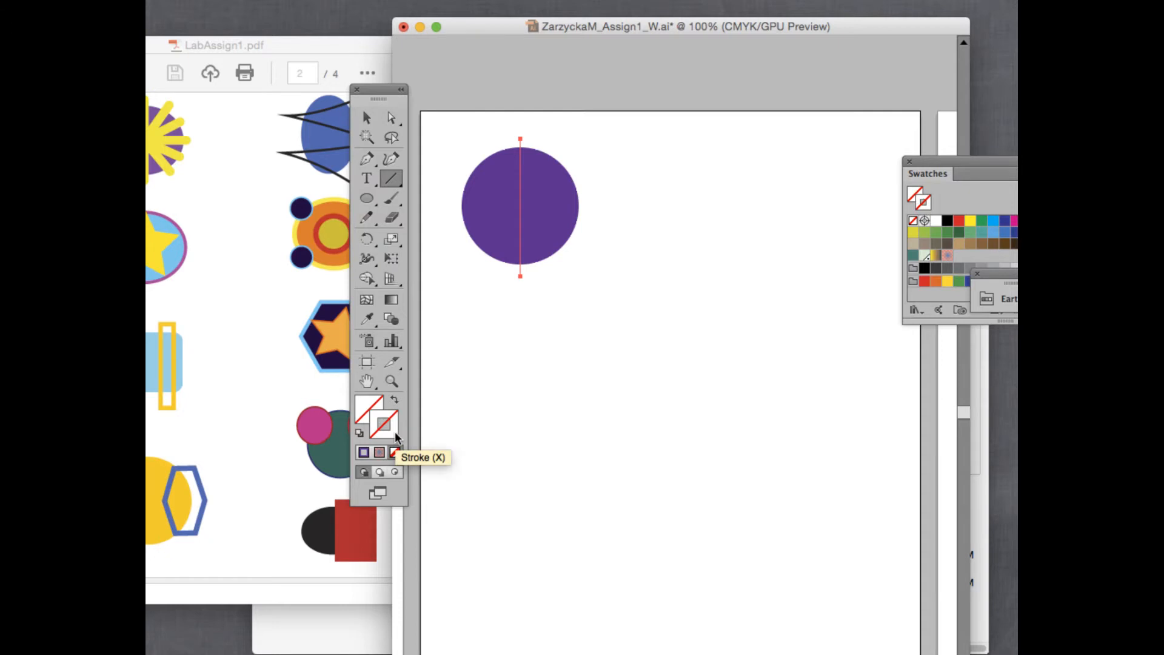
Give the vertical line a yellow stroke with a 13 pt weight.
click(971, 222)
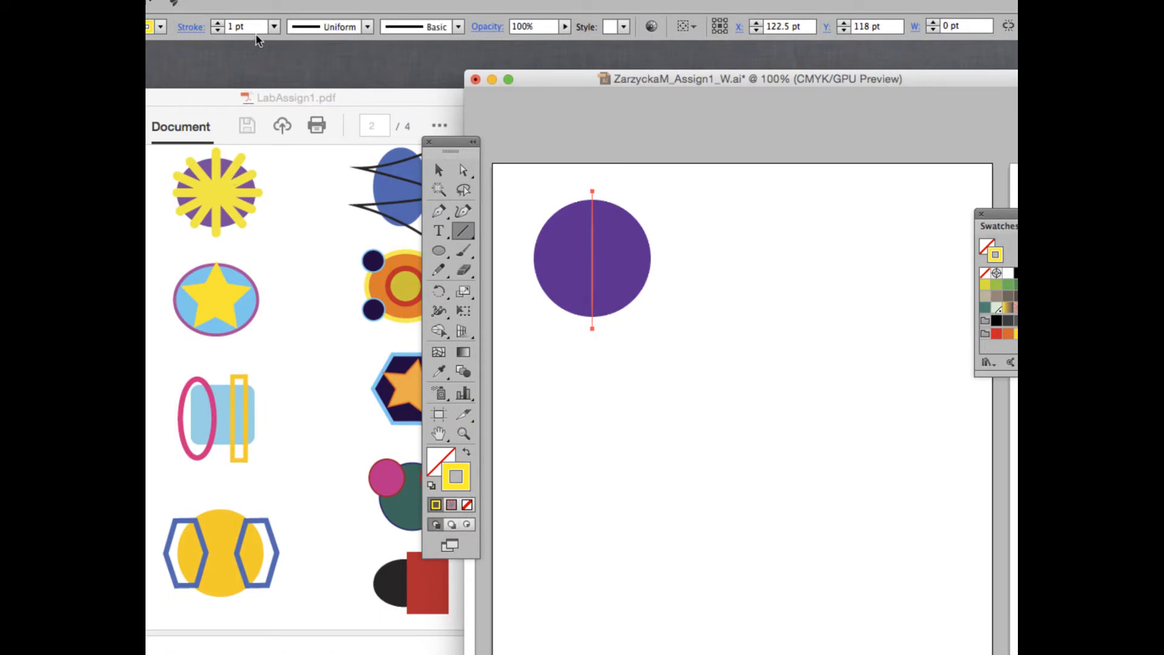
click(243, 27)
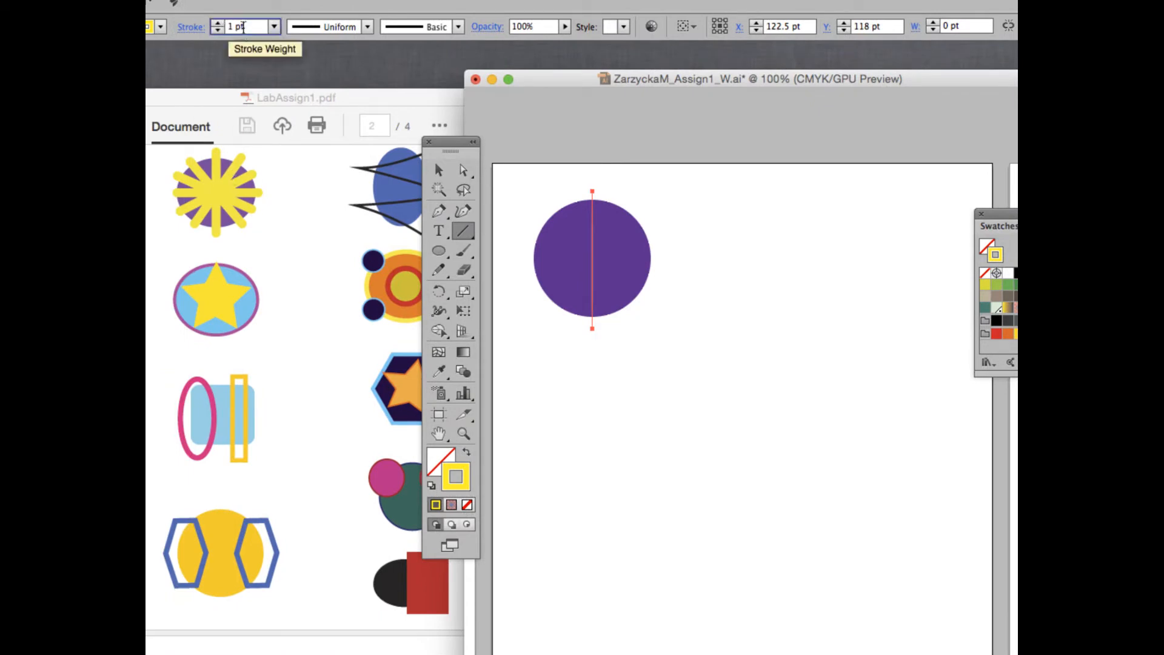
click(234, 27)
text(8)
key(Return)
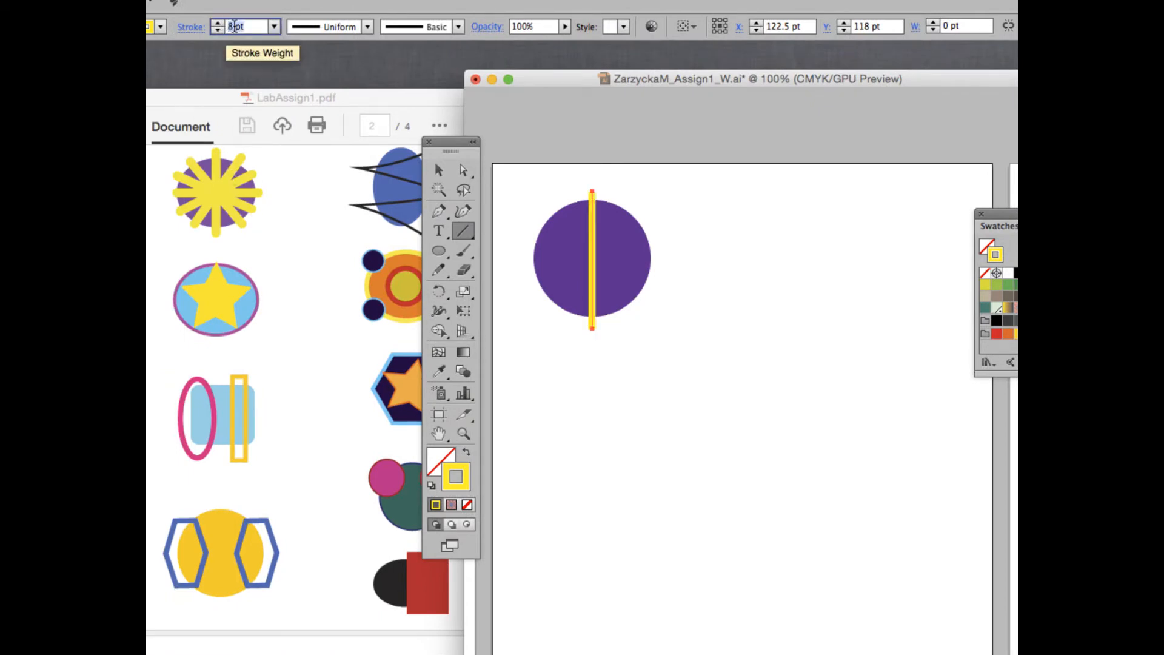
key(Down)
key(Down)
key(Down)
key(Down)
key(Down)
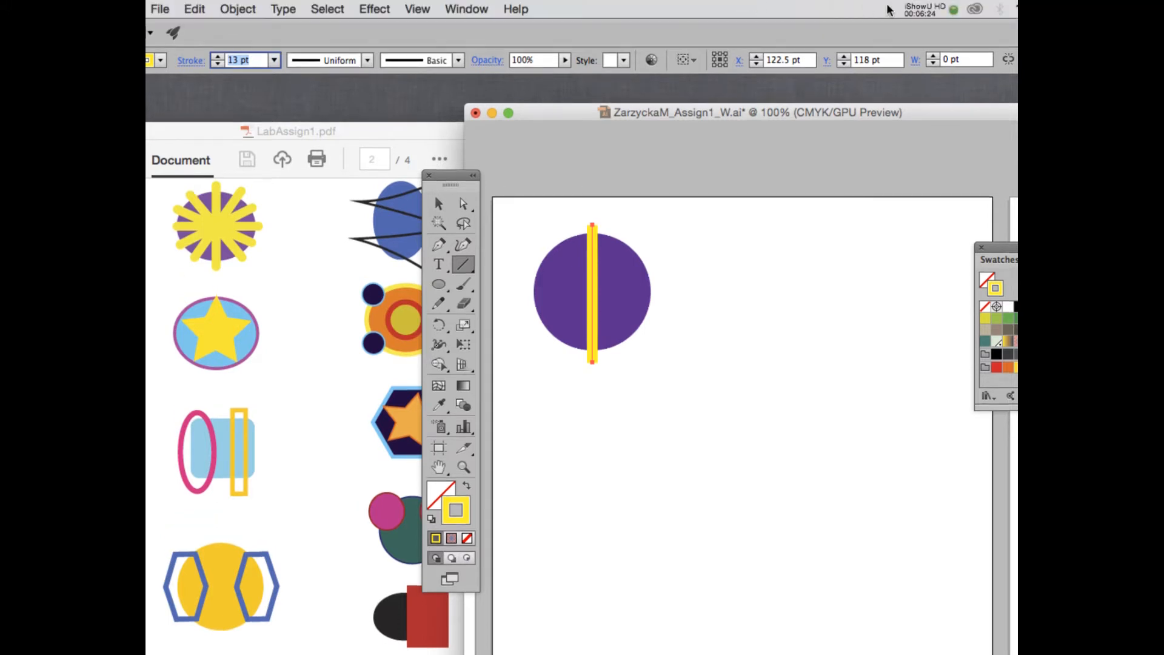
click(918, 7)
click(937, 57)
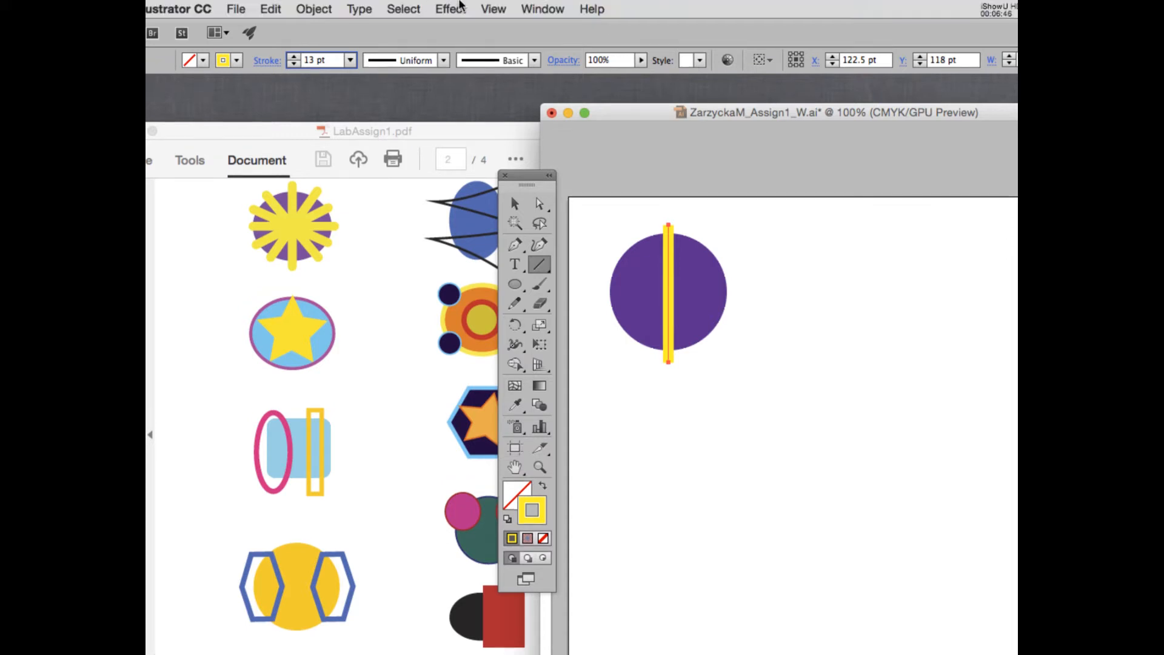
click(550, 7)
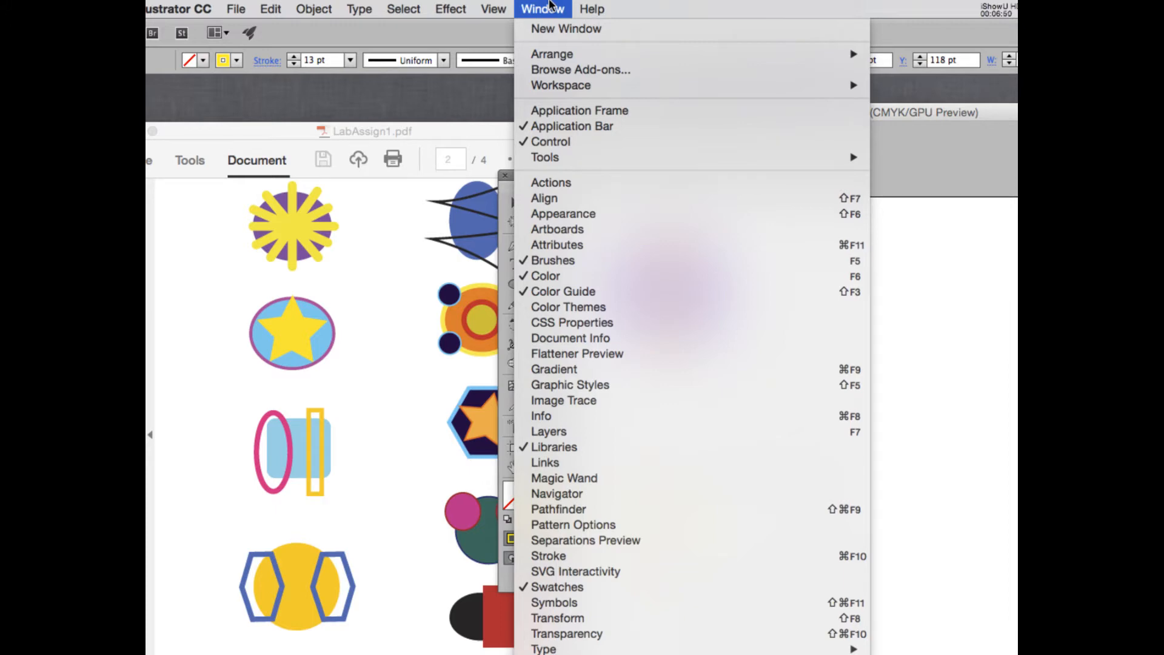
Float the Stroke panel and set Round Cap and Round Join on the yellow line.
click(562, 555)
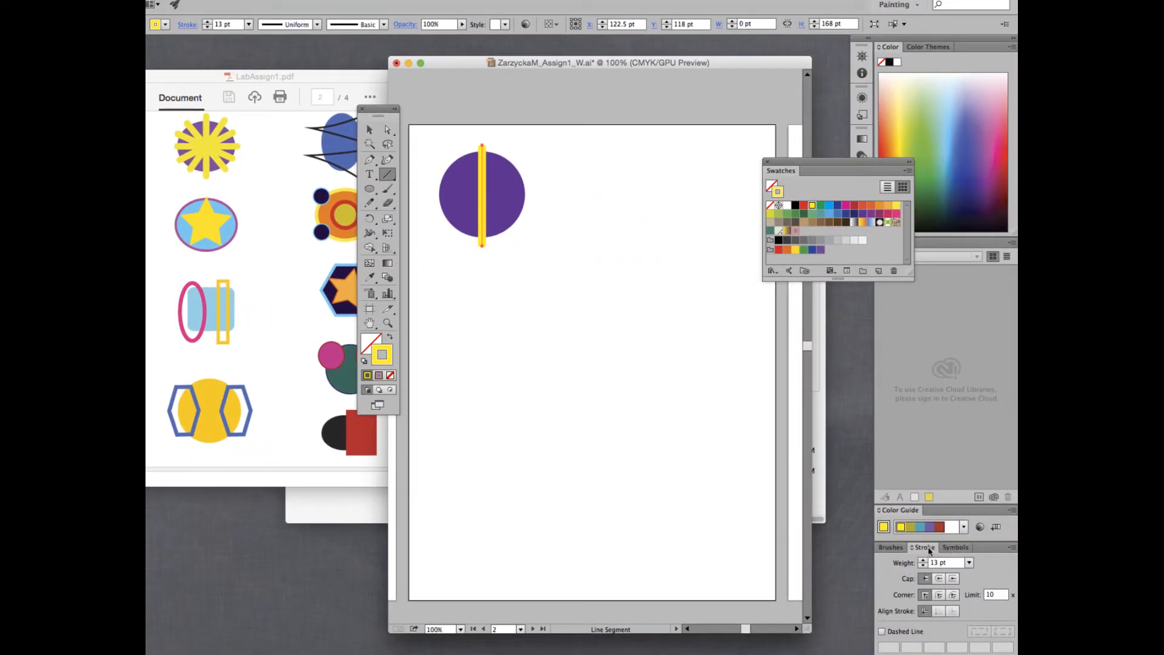
drag(998, 567, 775, 180)
mouse_move(699, 162)
mouse_down()
mouse_move(599, 124)
mouse_move(848, 542)
mouse_move(590, 146)
mouse_move(606, 143)
mouse_up()
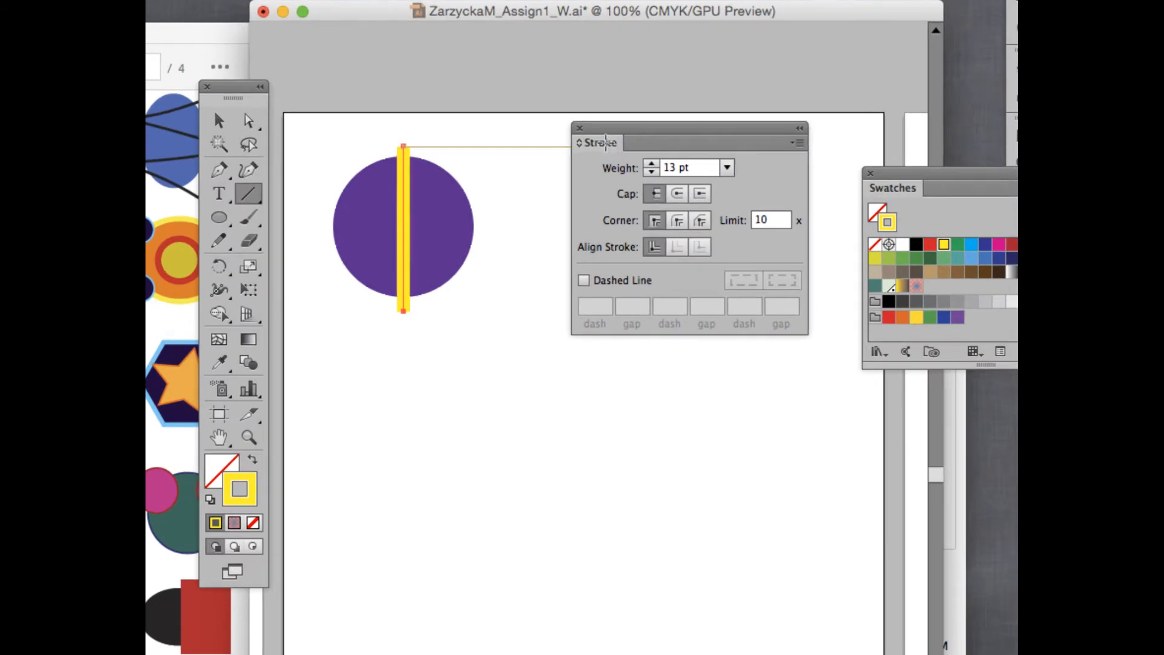
click(678, 195)
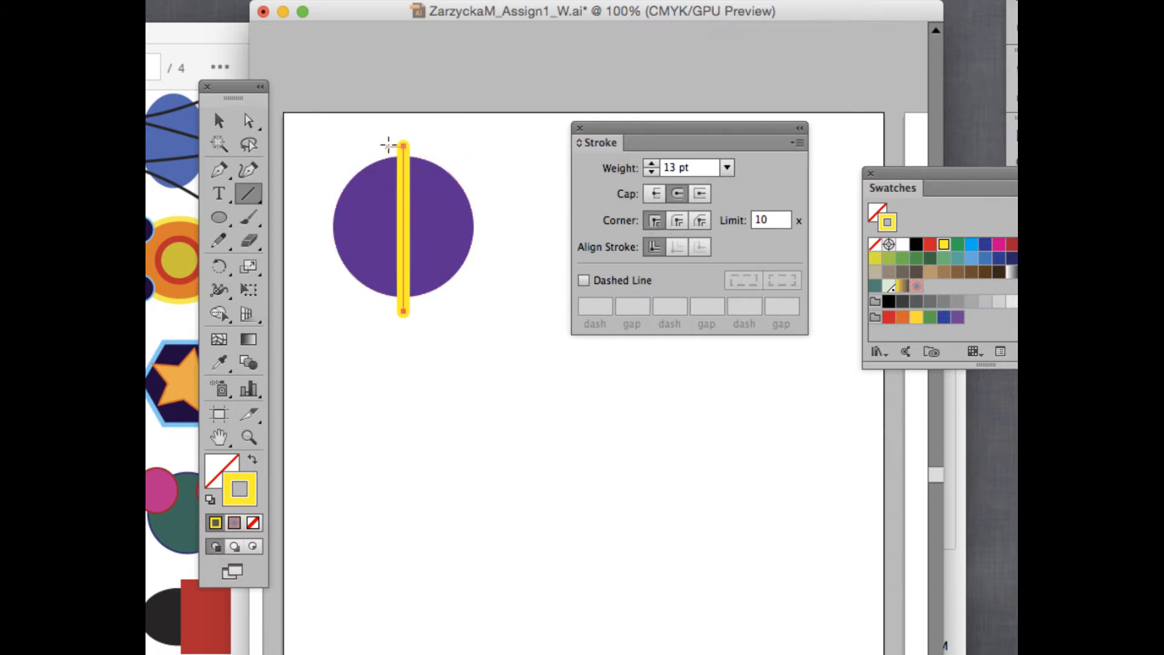
click(678, 222)
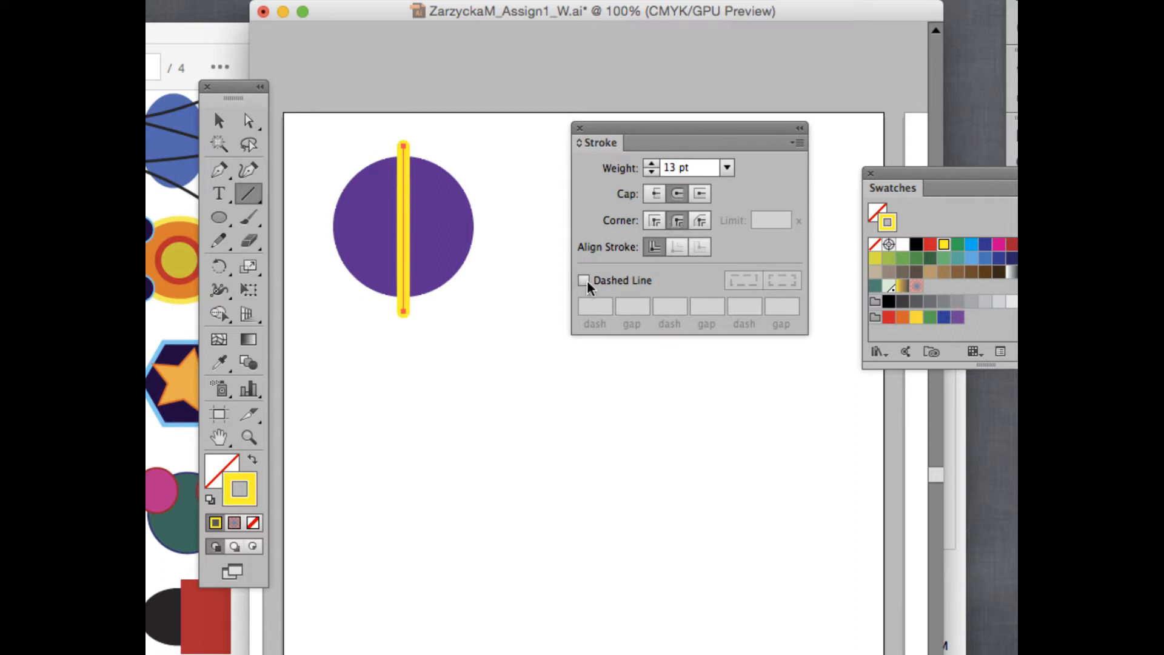
Turn on Dashed Line for the yellow line with a 20 pt dash and 20 pt gap.
click(585, 281)
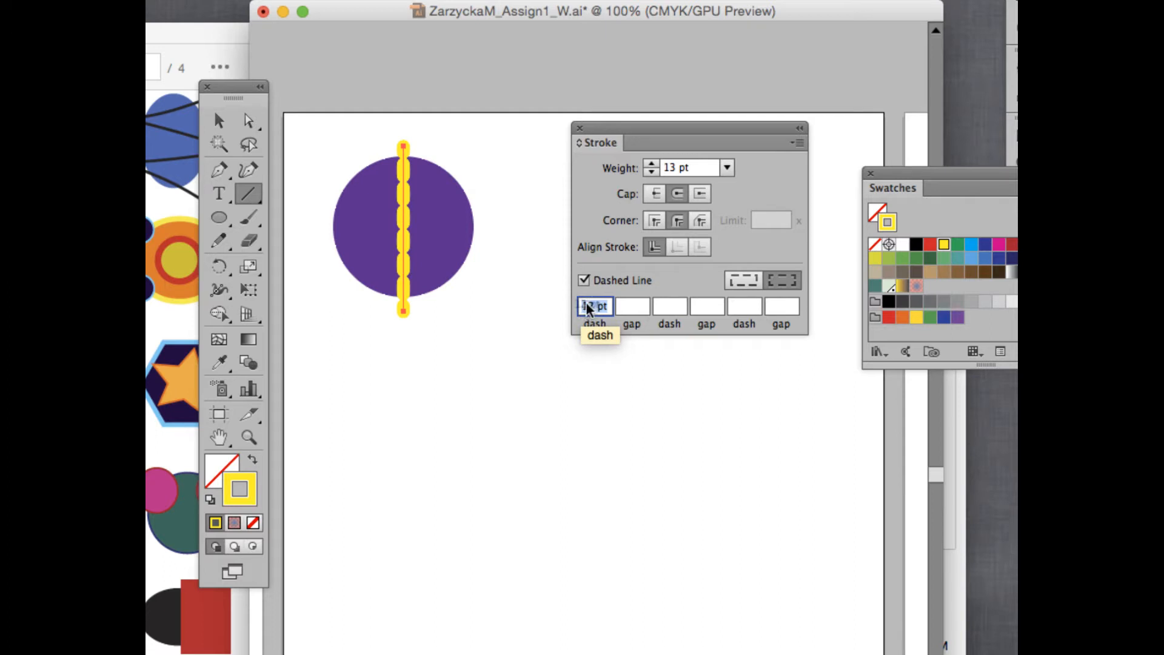
click(590, 307)
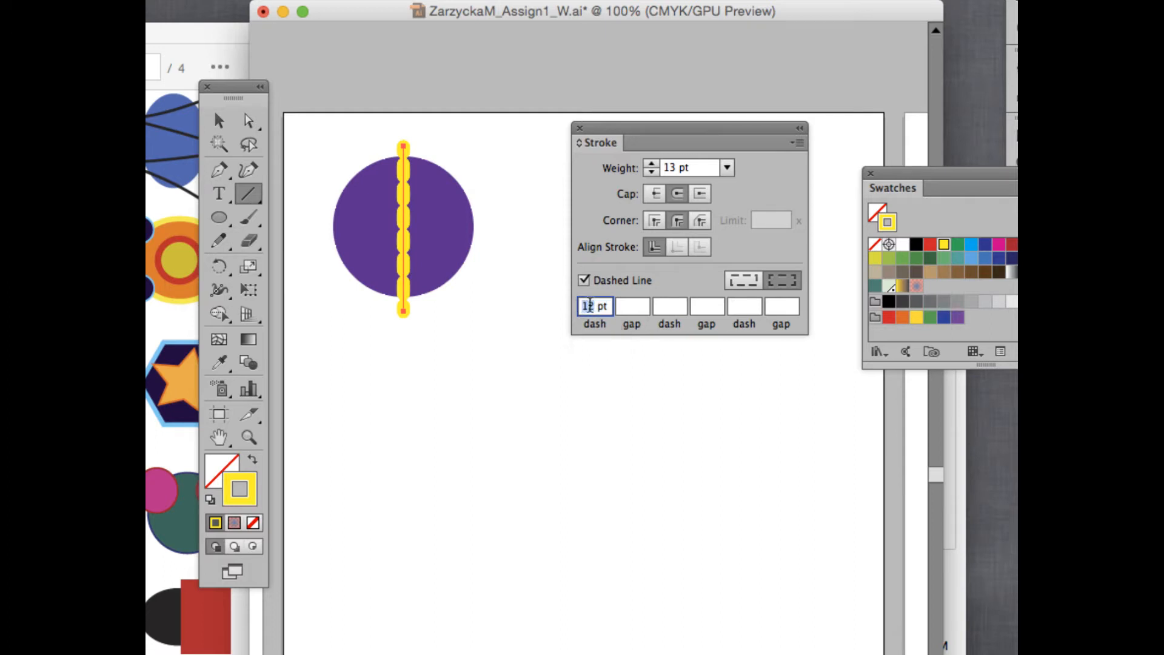
key(BackSpace)
key(BackSpace)
text(20)
click(633, 307)
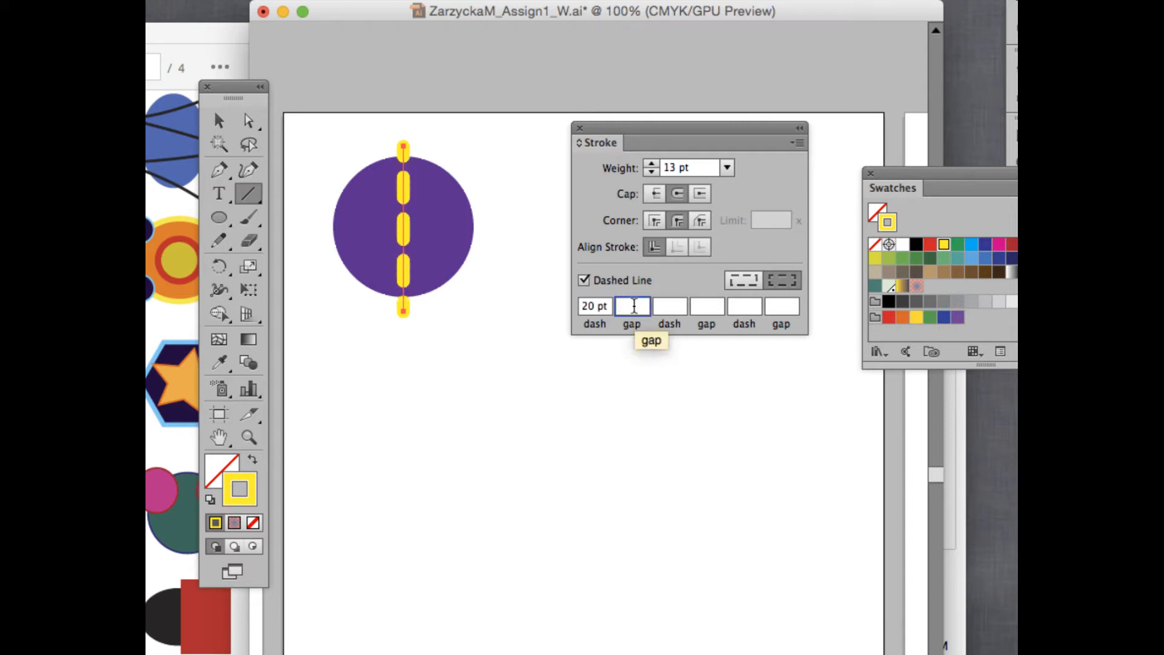
text(5)
key(Return)
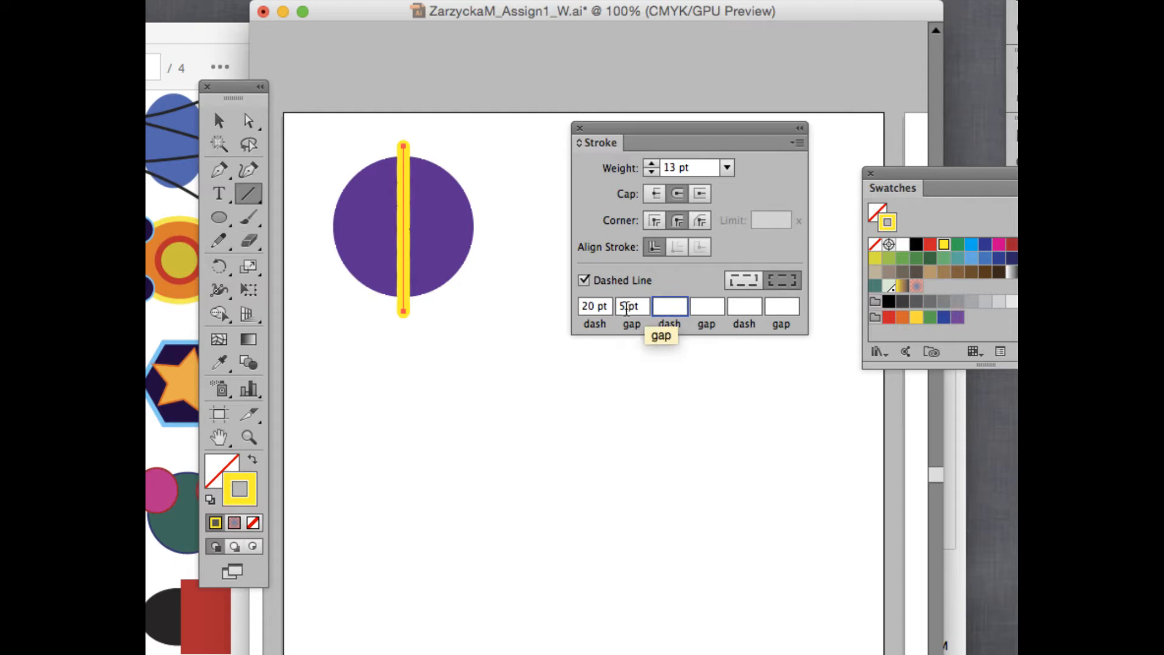
text(20)
key(Return)
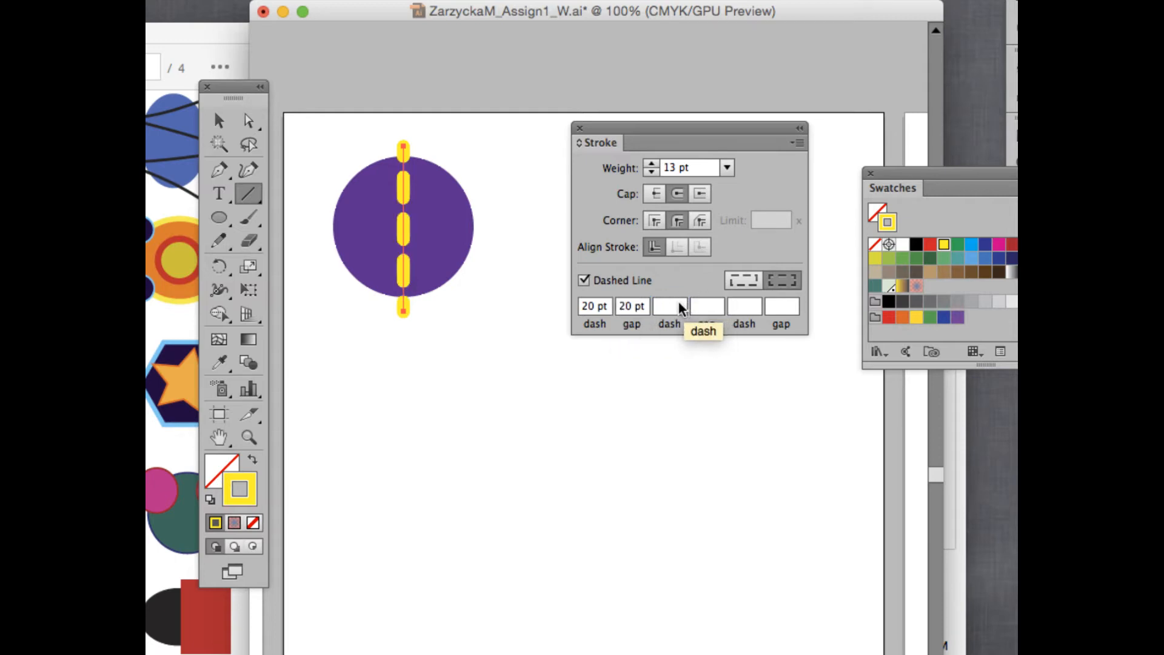
Compare the dash alignment options and settle on aligning dashes to the line's ends.
click(754, 283)
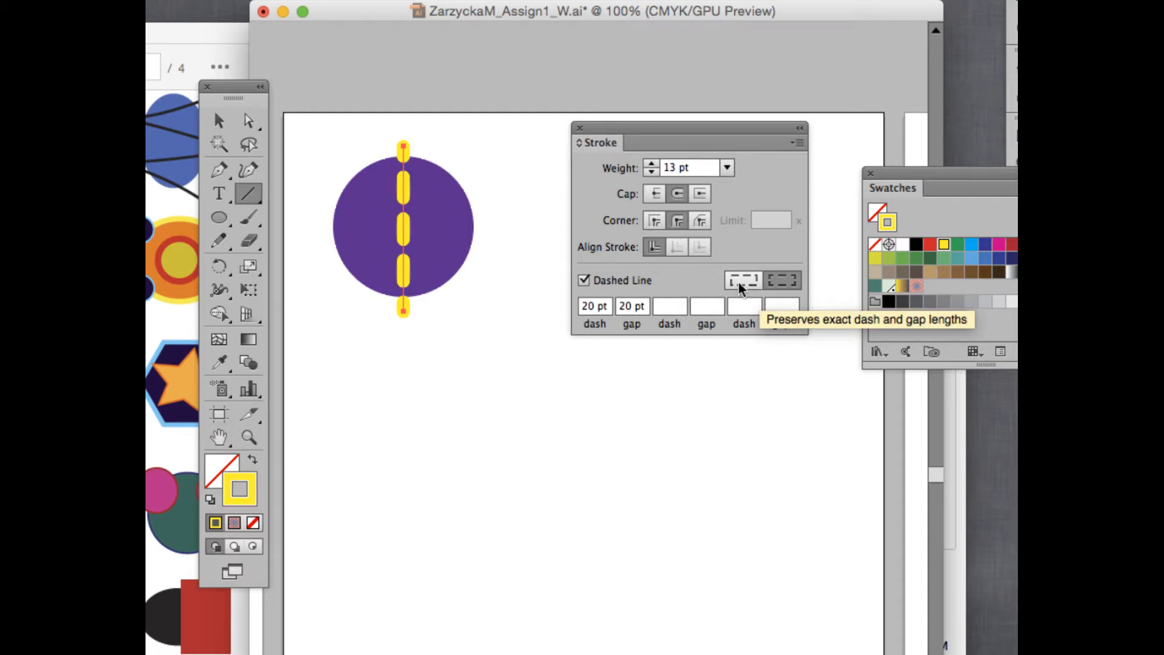
click(779, 285)
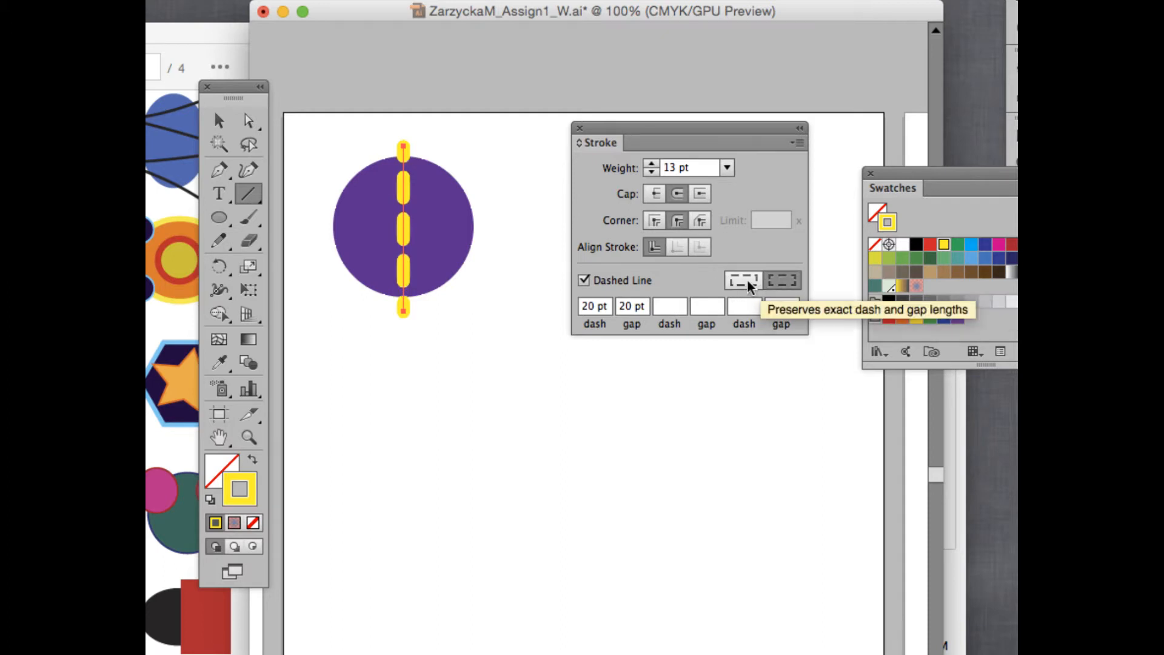
click(752, 282)
click(778, 284)
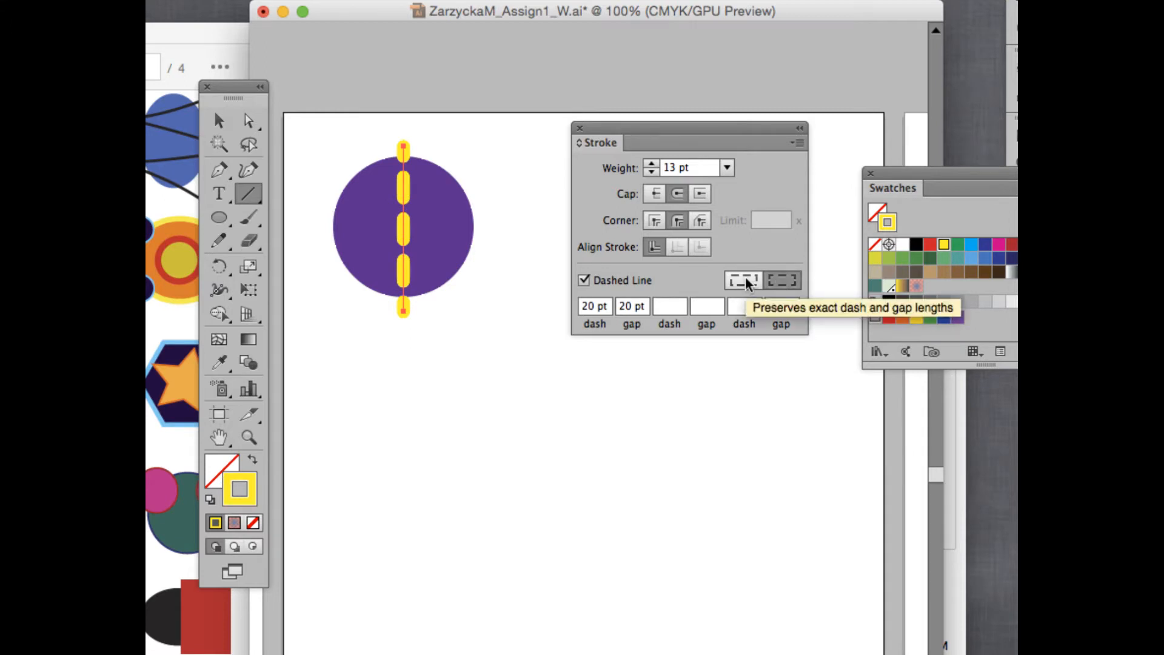
click(748, 283)
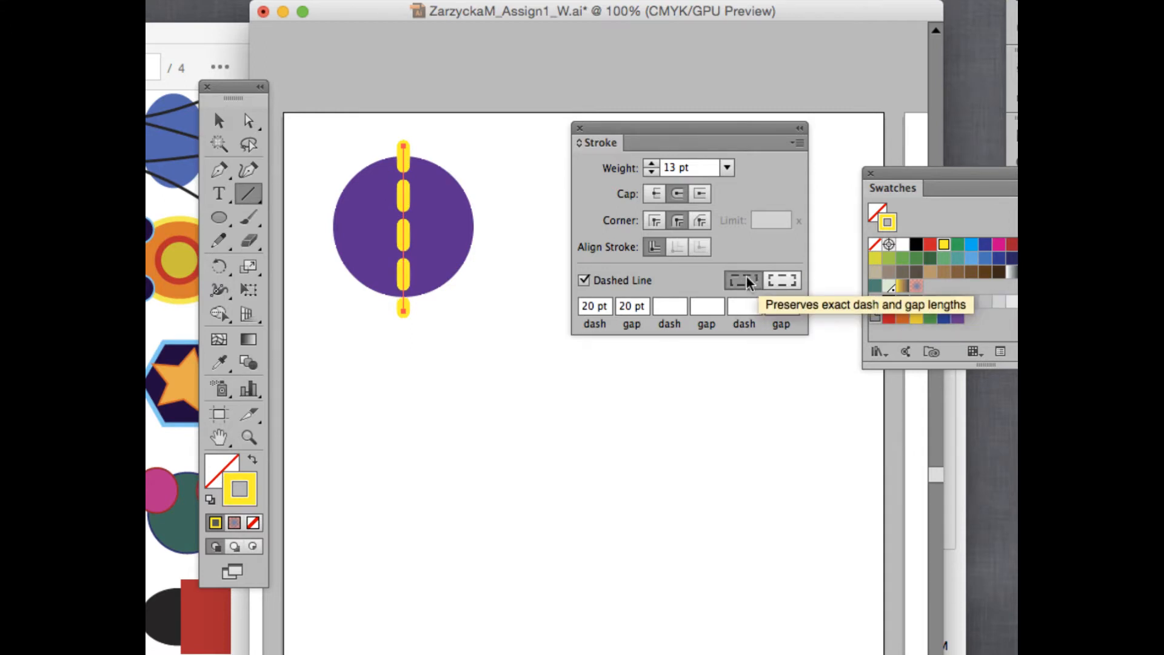
click(782, 282)
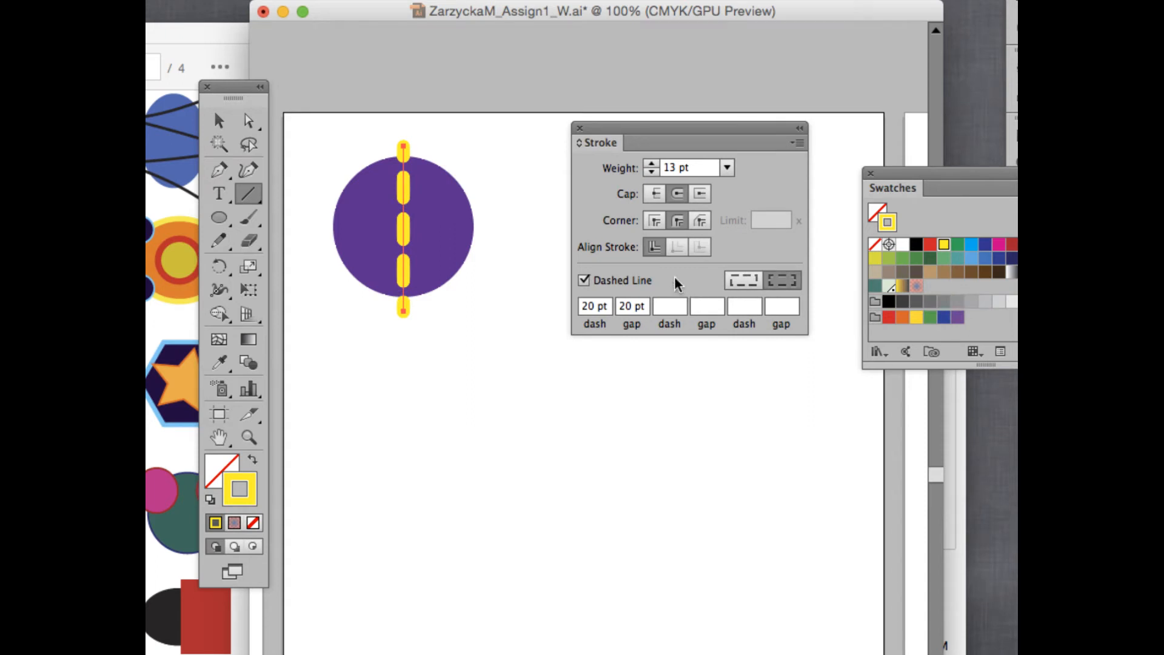
Switch off dashing so the 13 pt yellow line is solid, then reselect it.
click(584, 281)
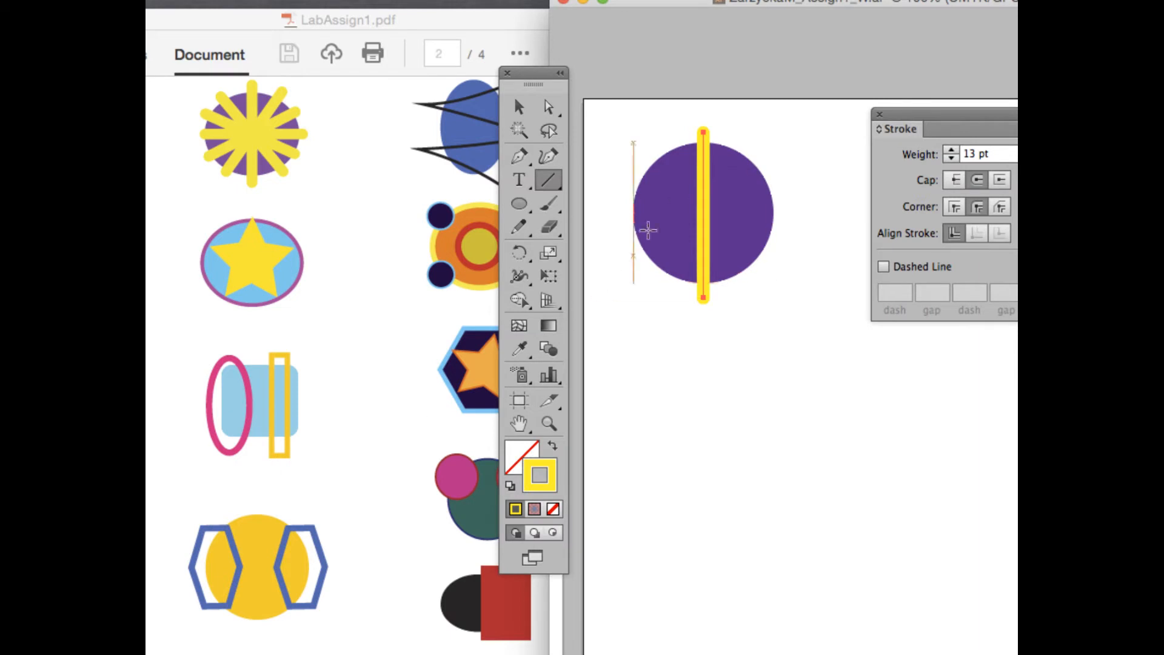
click(518, 106)
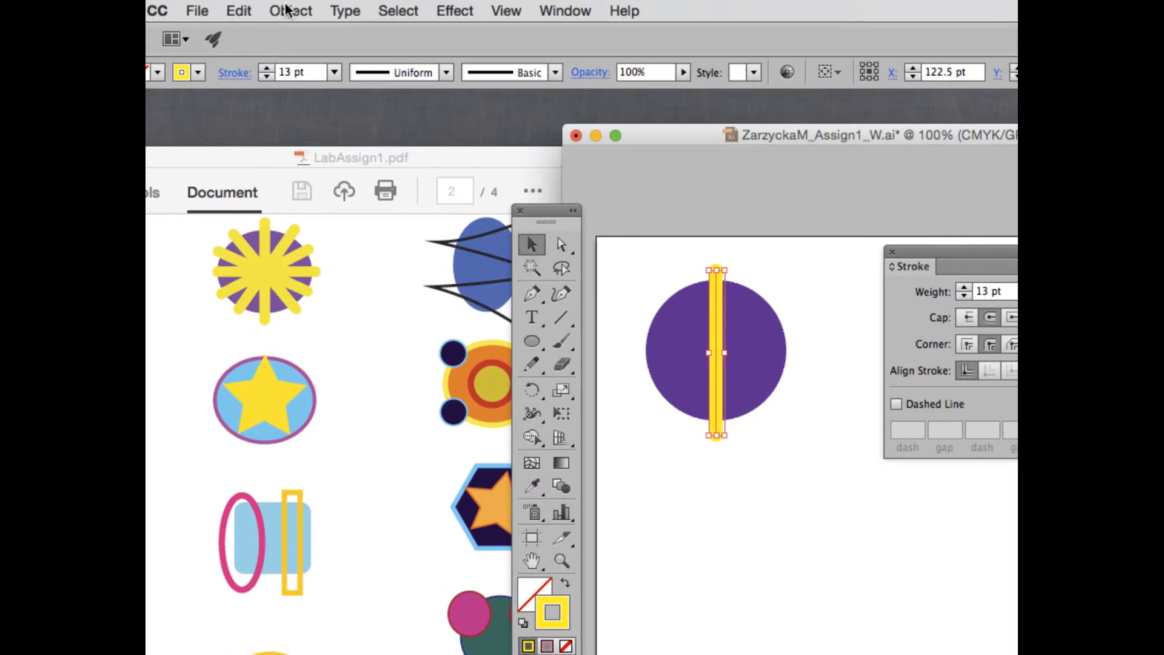
Expand the yellow bar with Fill and Stroke checked, outlining it into a filled shape.
click(290, 10)
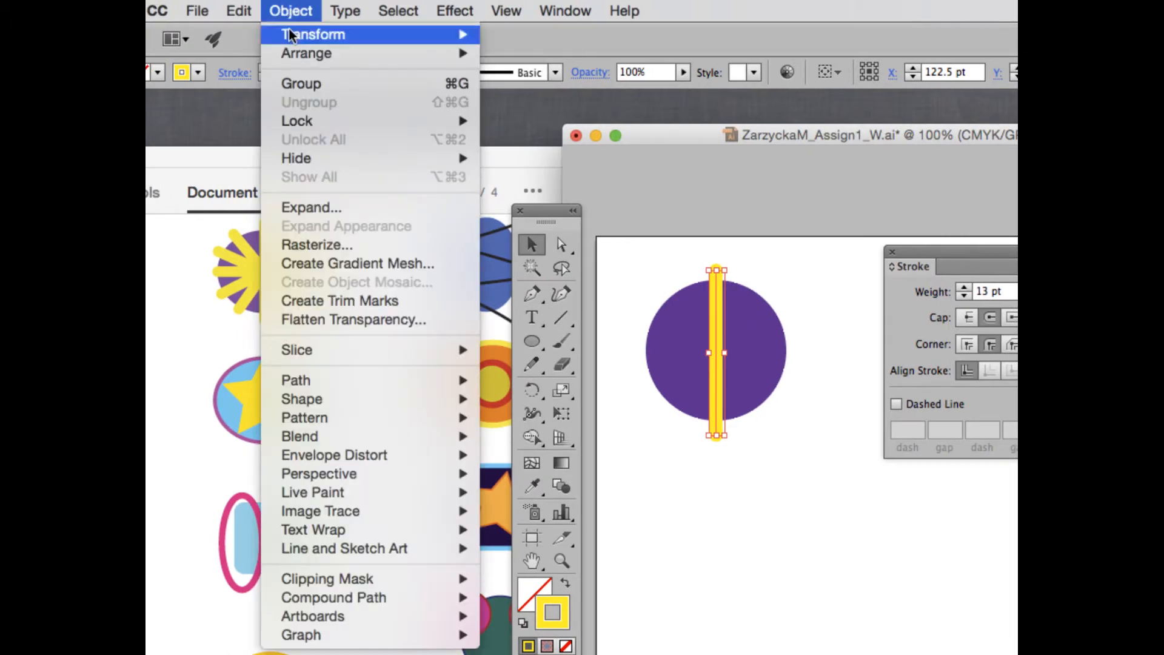
click(320, 210)
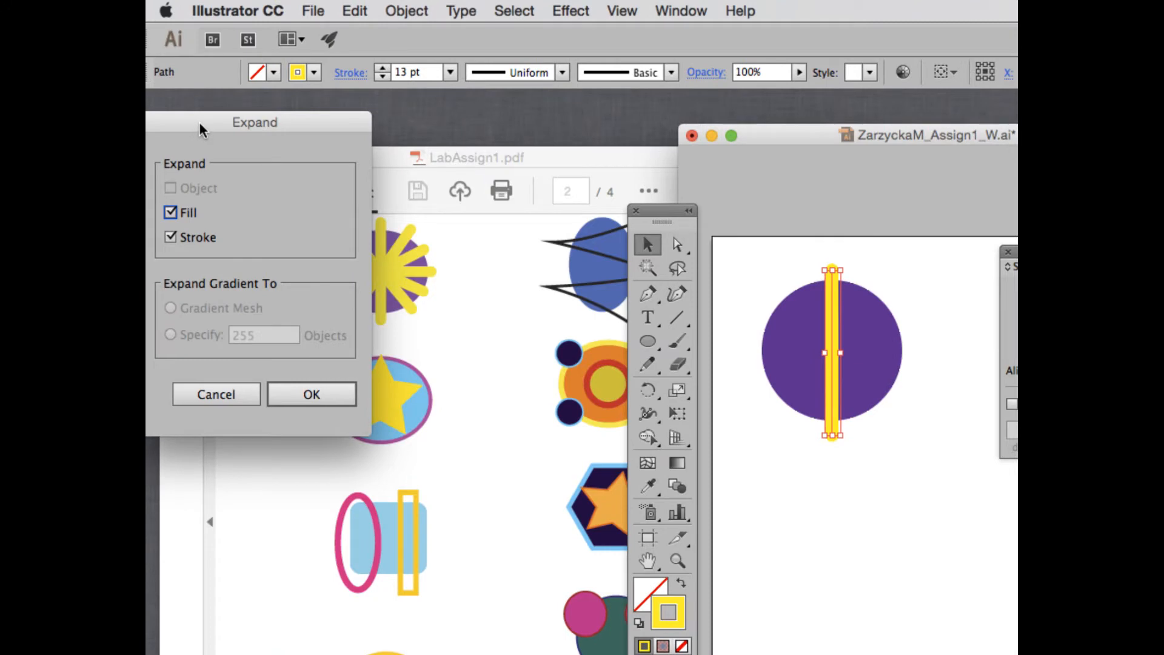
drag(233, 123, 513, 135)
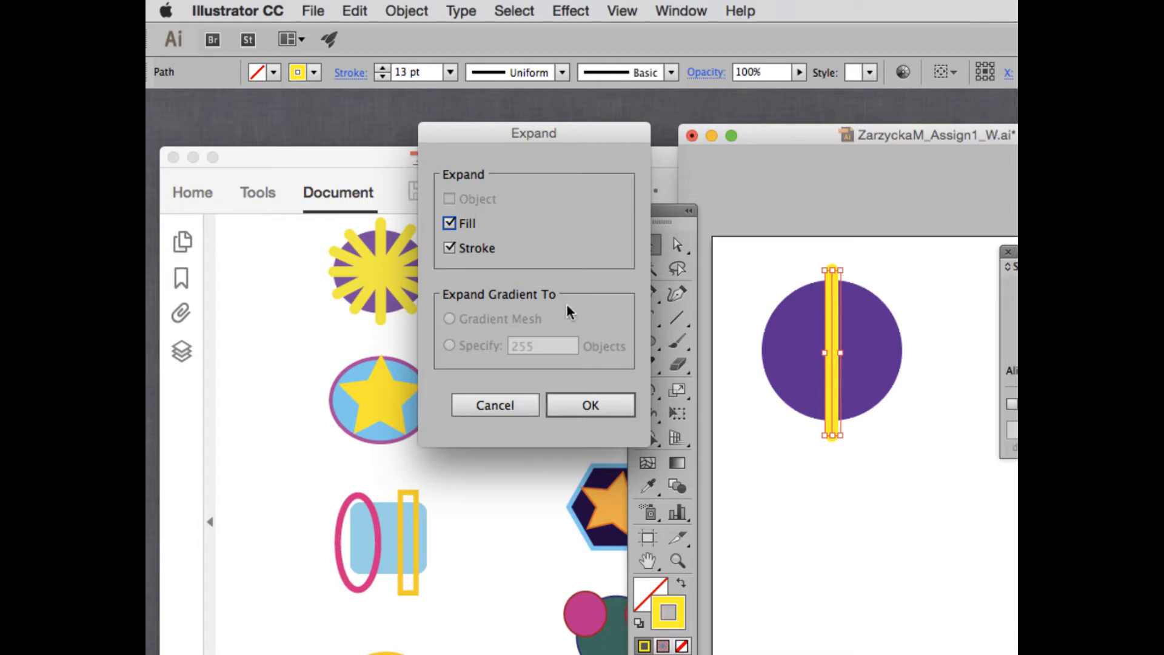
click(589, 406)
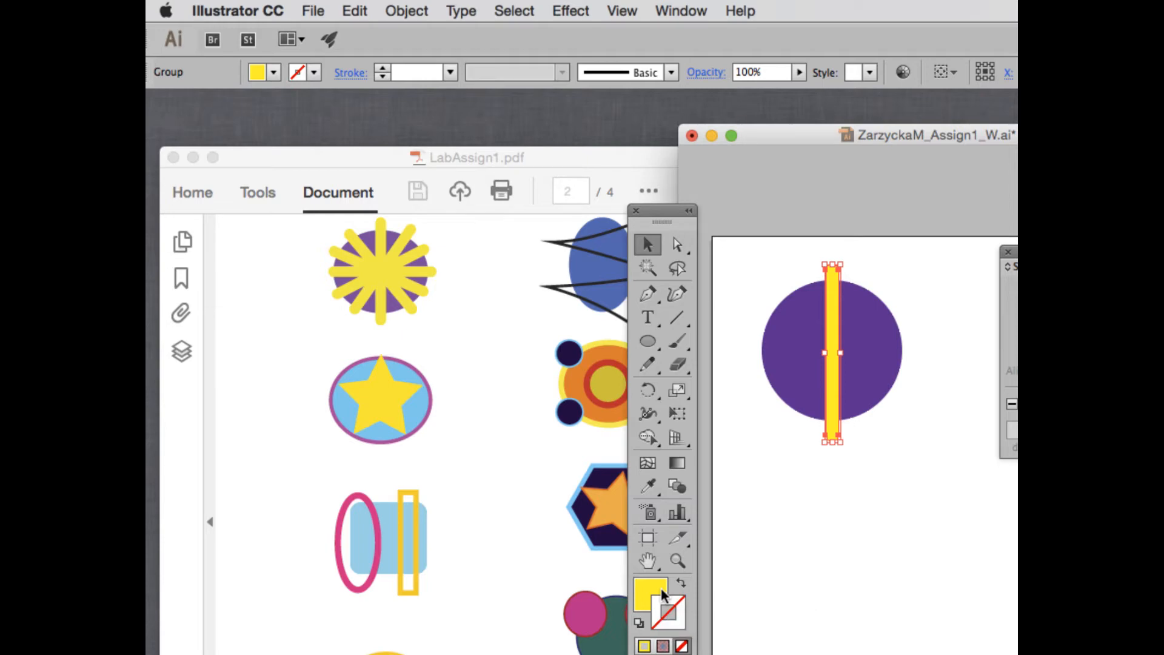
Move the Tools panel and document window left toward the reference, then copy the yellow bar.
drag(644, 212, 498, 197)
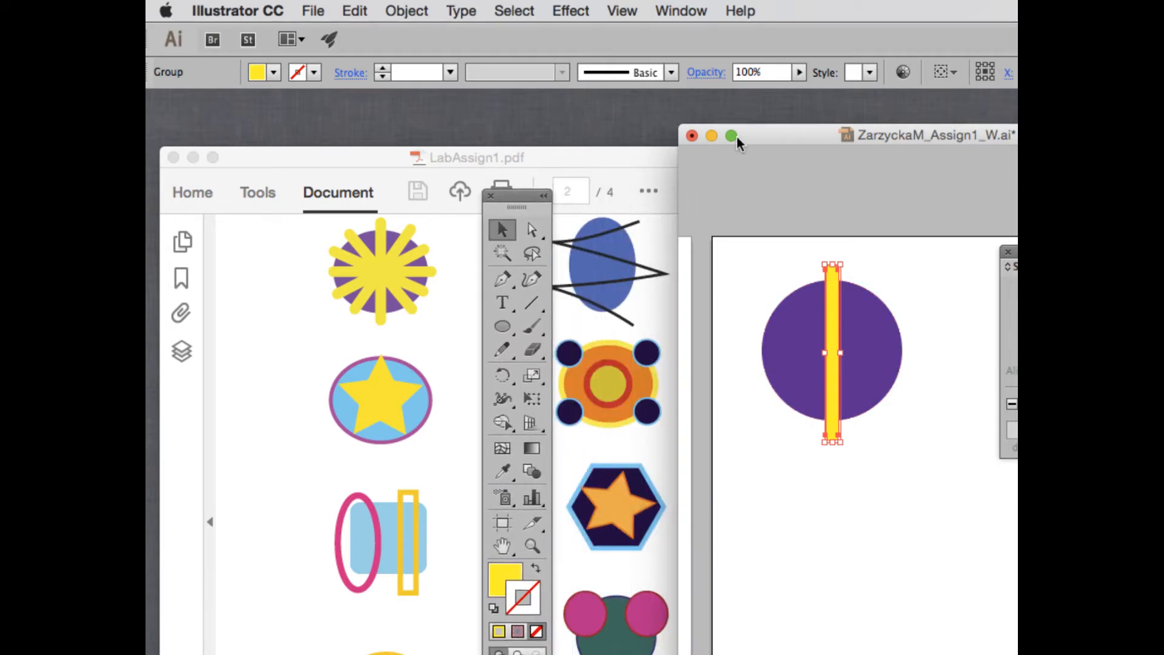
drag(812, 139, 673, 105)
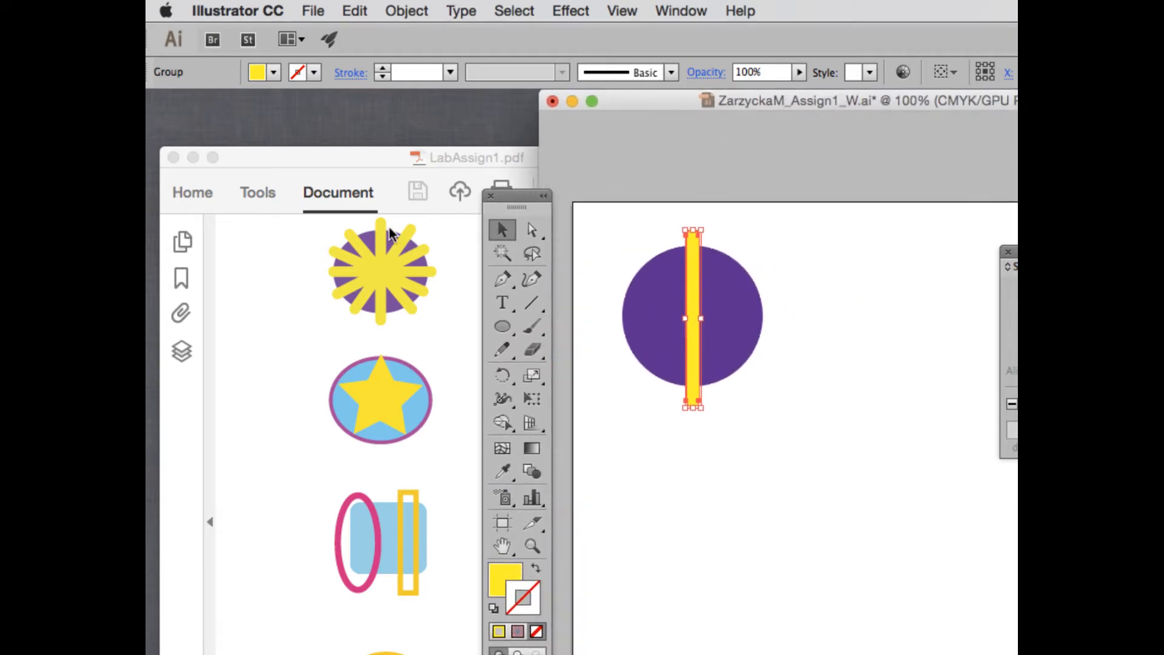
drag(793, 106, 714, 103)
drag(516, 197, 449, 176)
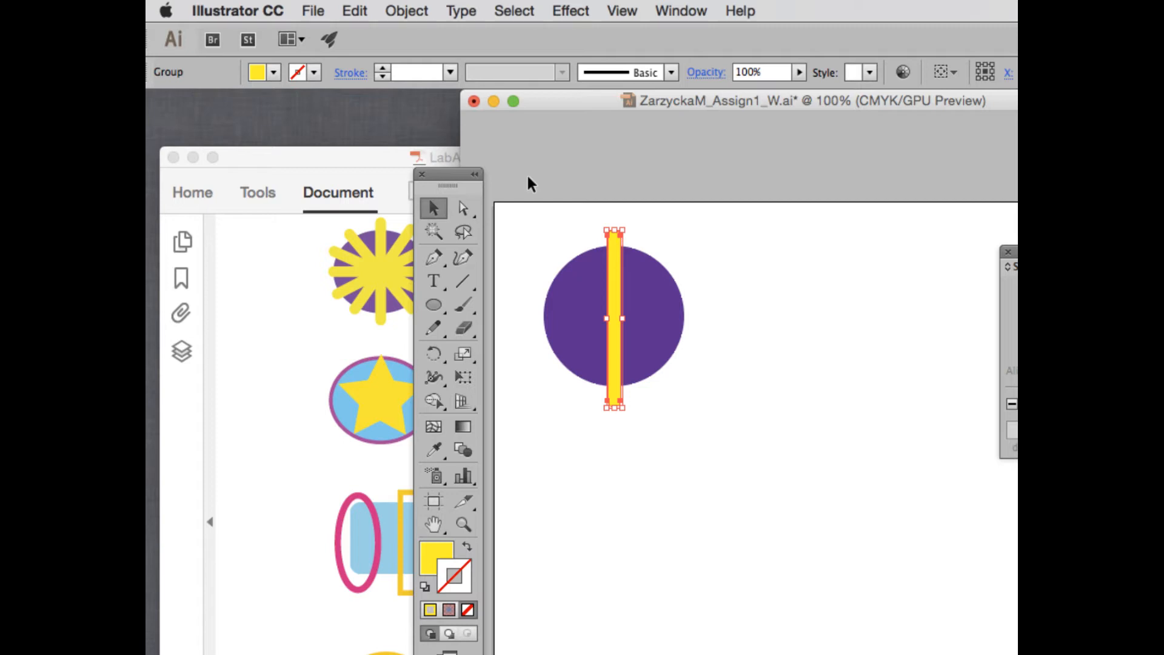
key(super)
Paste the yellow bar in place and rotate the copy about 21° diagonally.
click(358, 11)
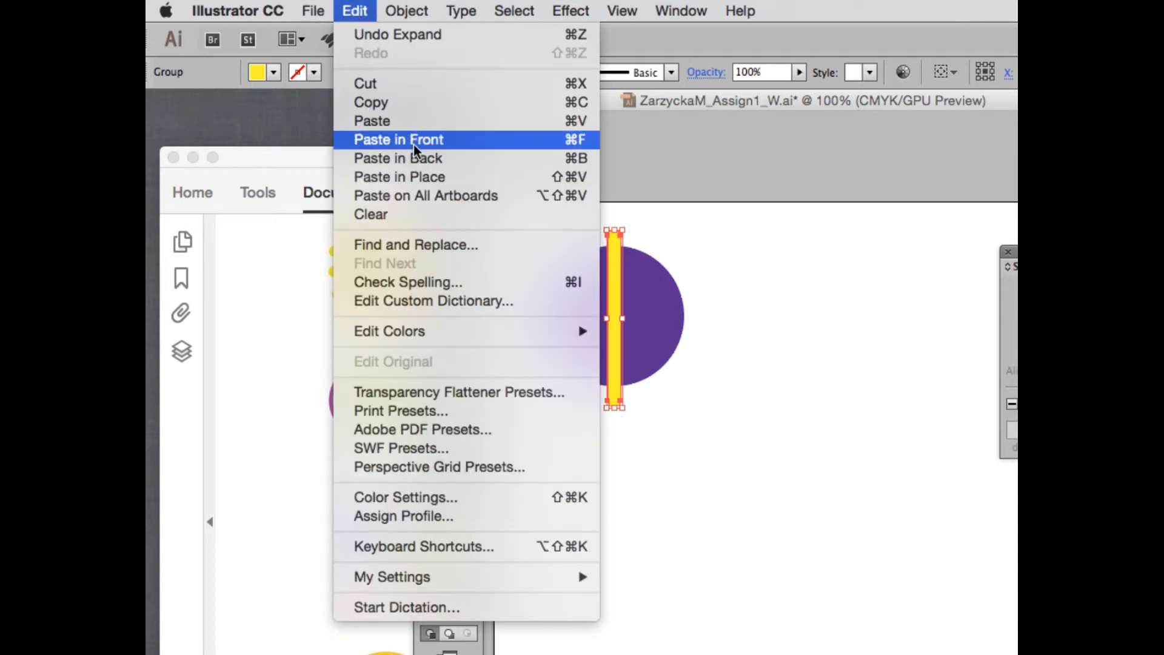
click(559, 182)
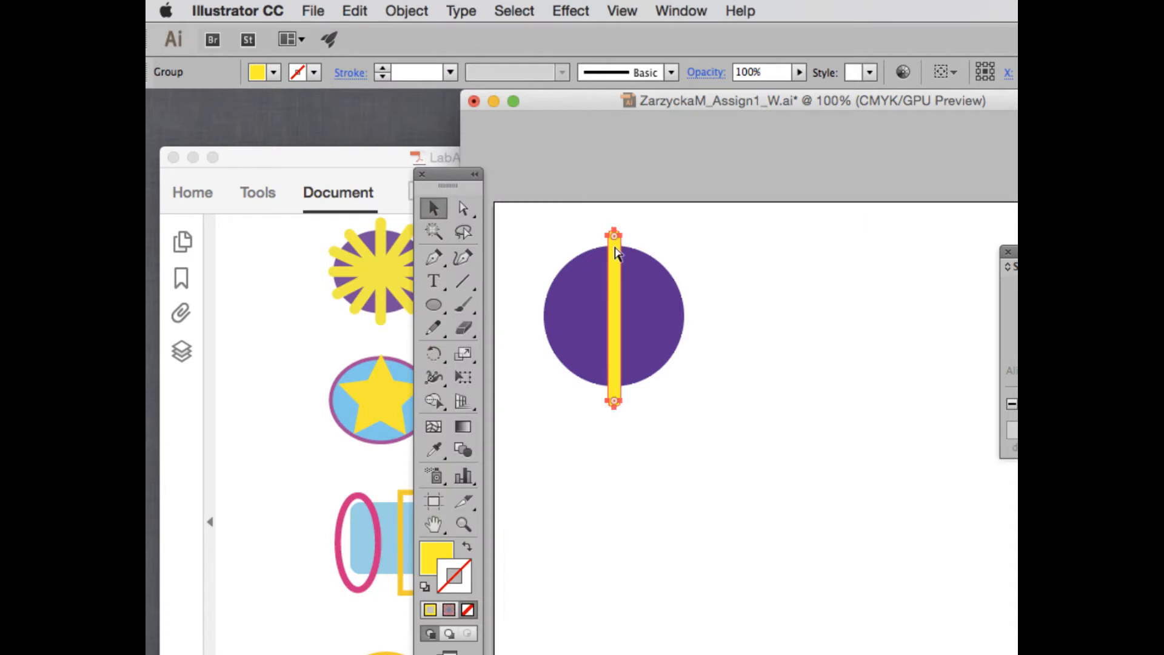
click(618, 254)
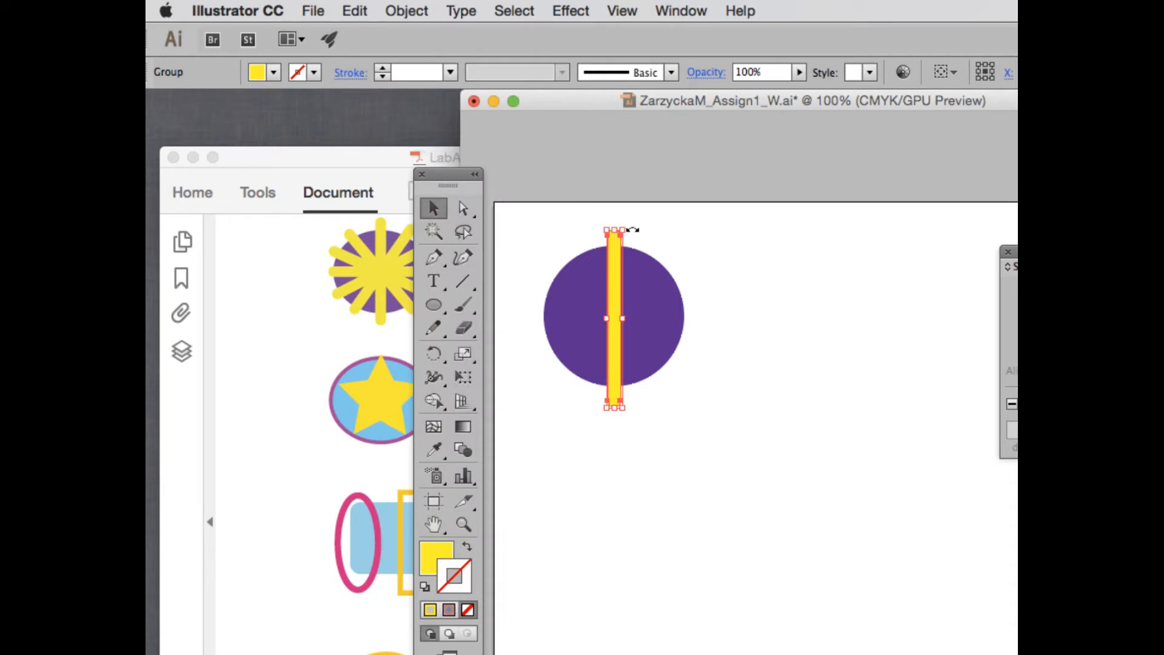
key(alt+super+equal)
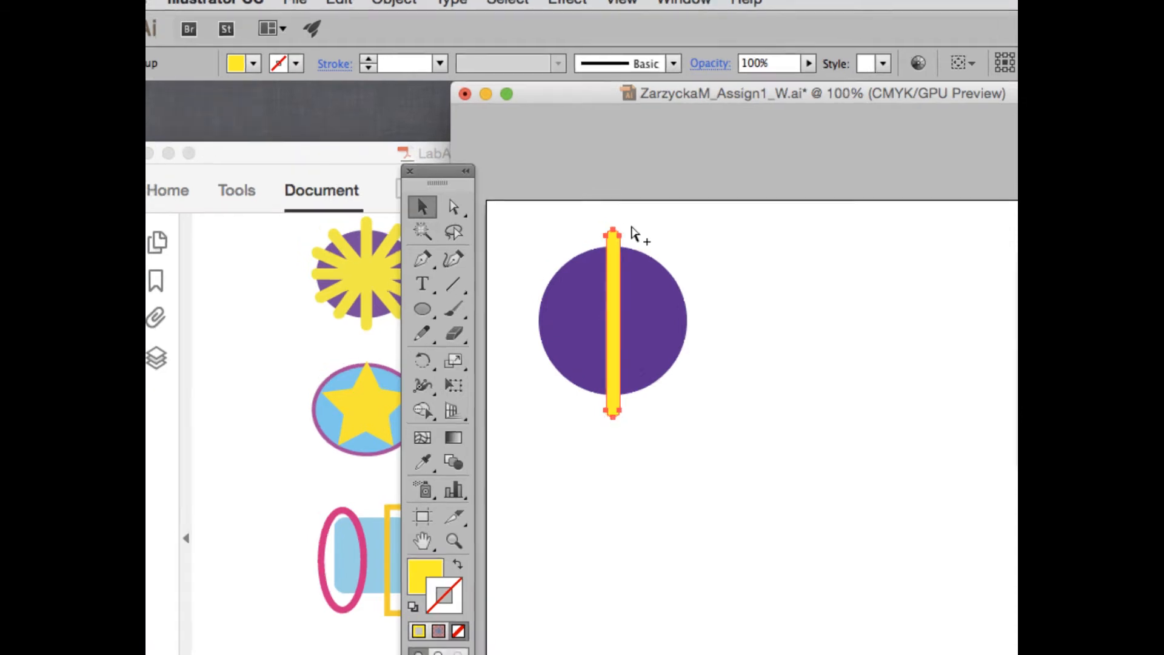
drag(631, 227, 687, 241)
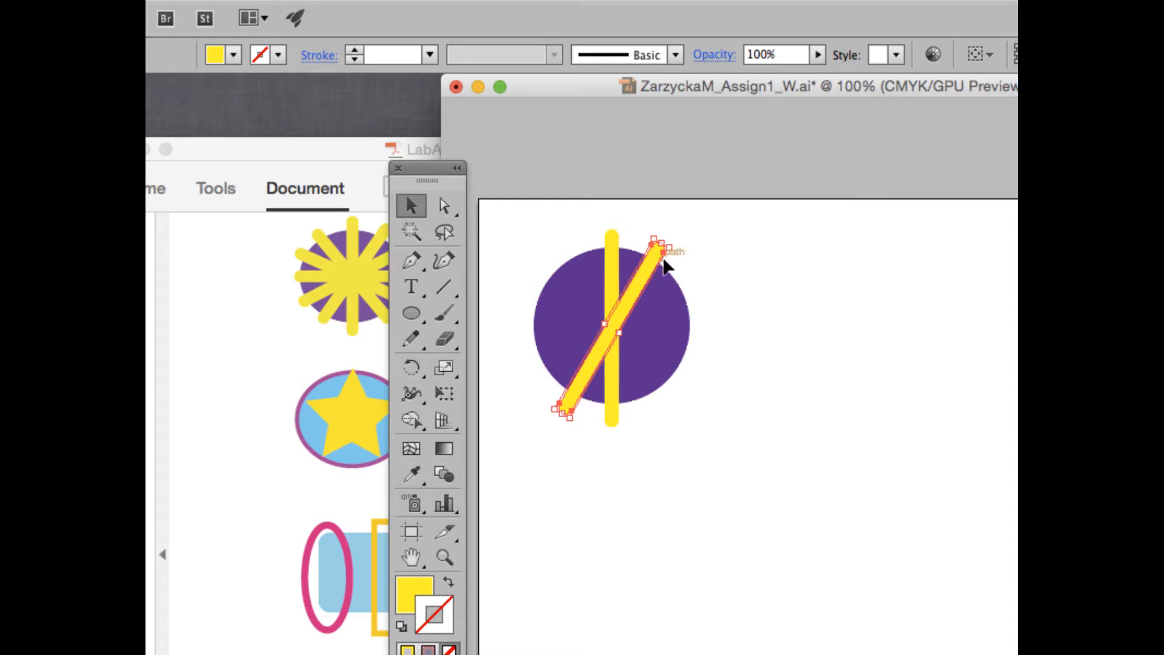
Copy and rotate further bars to about 60°, 90° and 145° around the circle.
key(super+c)
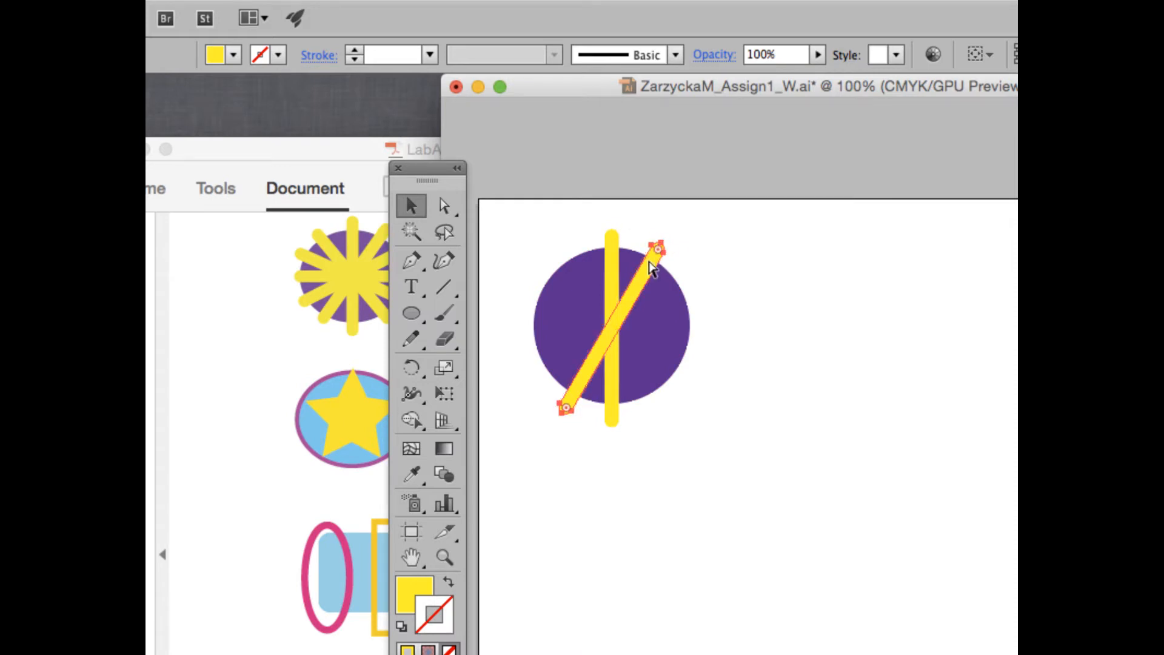
drag(681, 250, 720, 297)
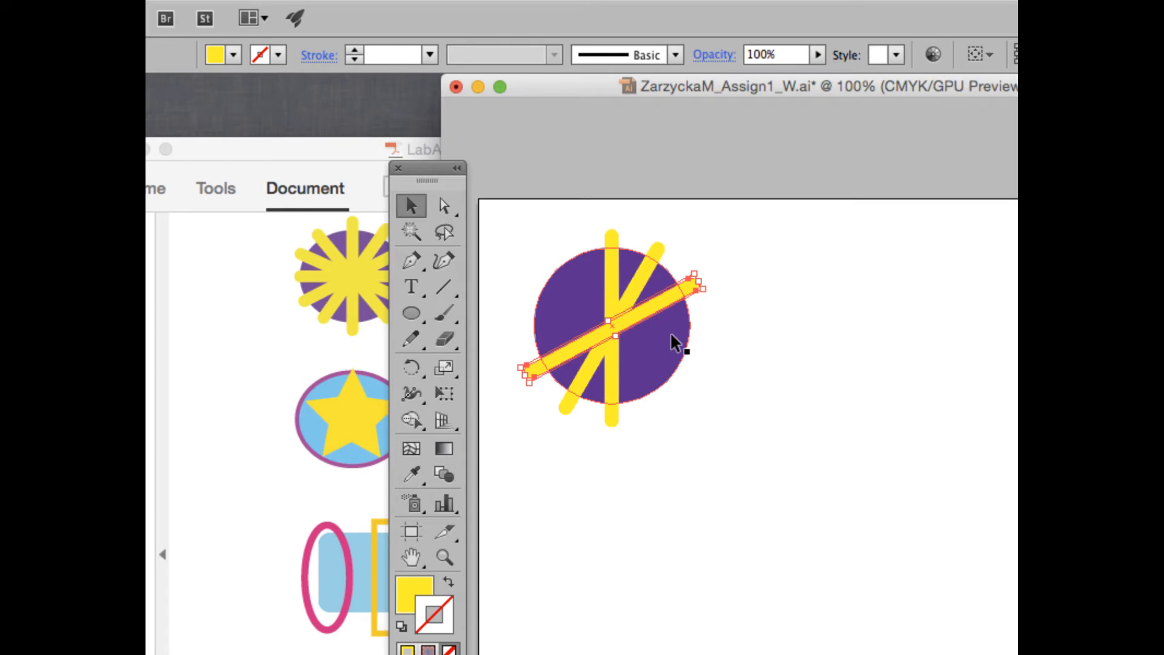
key(super+c)
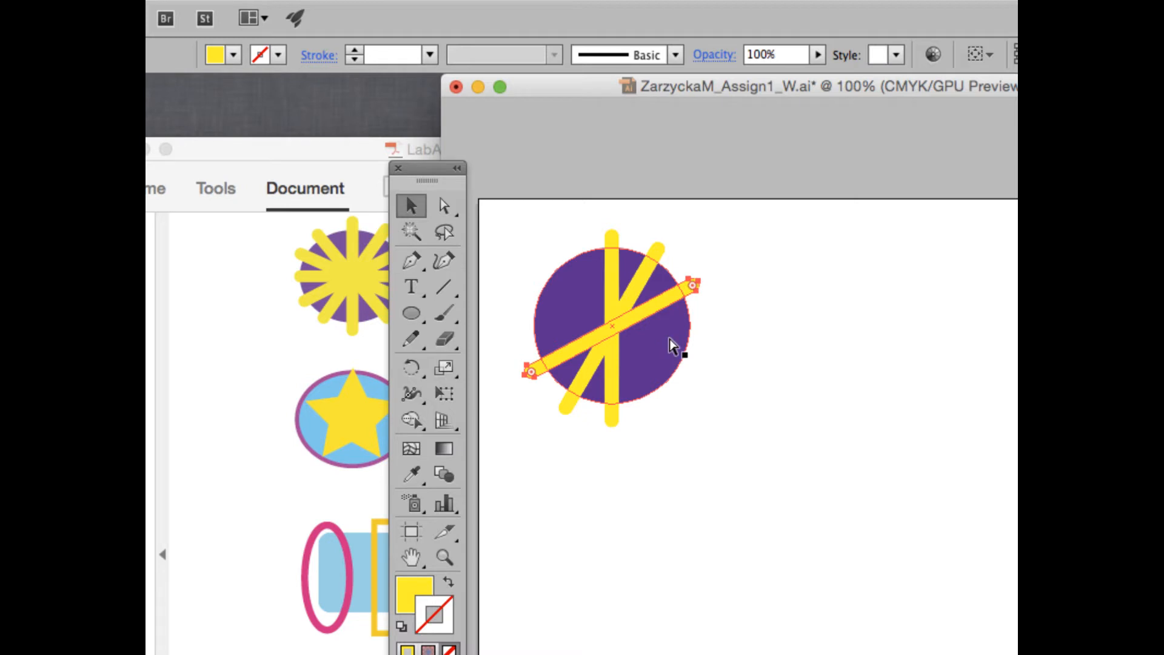
key(super+f)
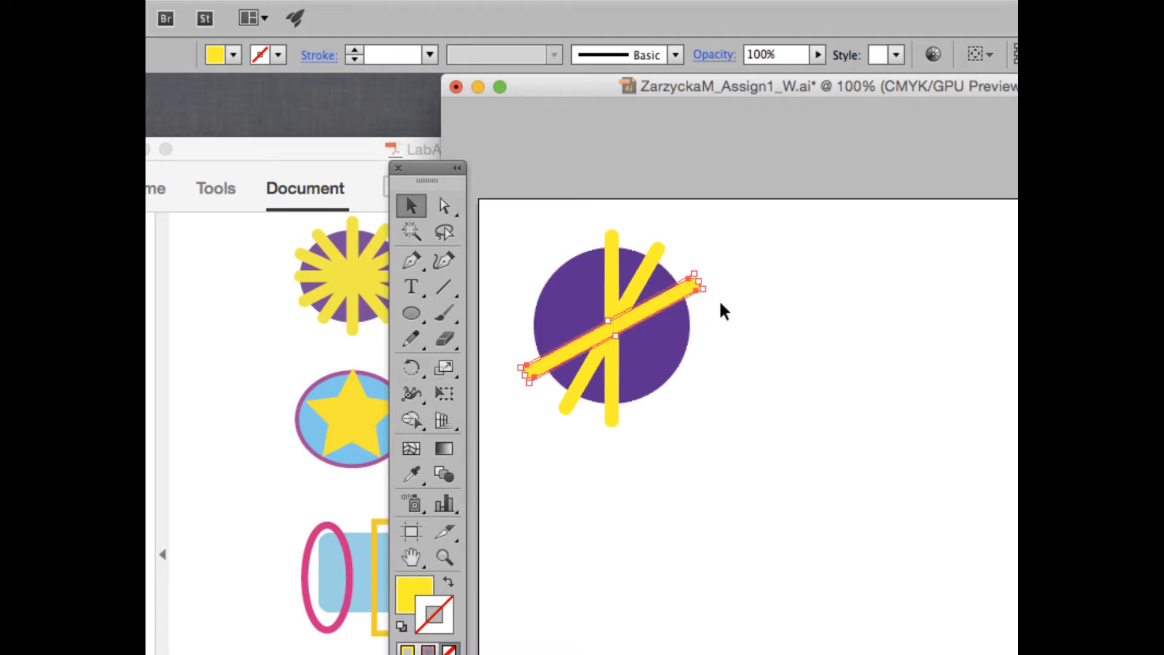
drag(710, 294, 730, 386)
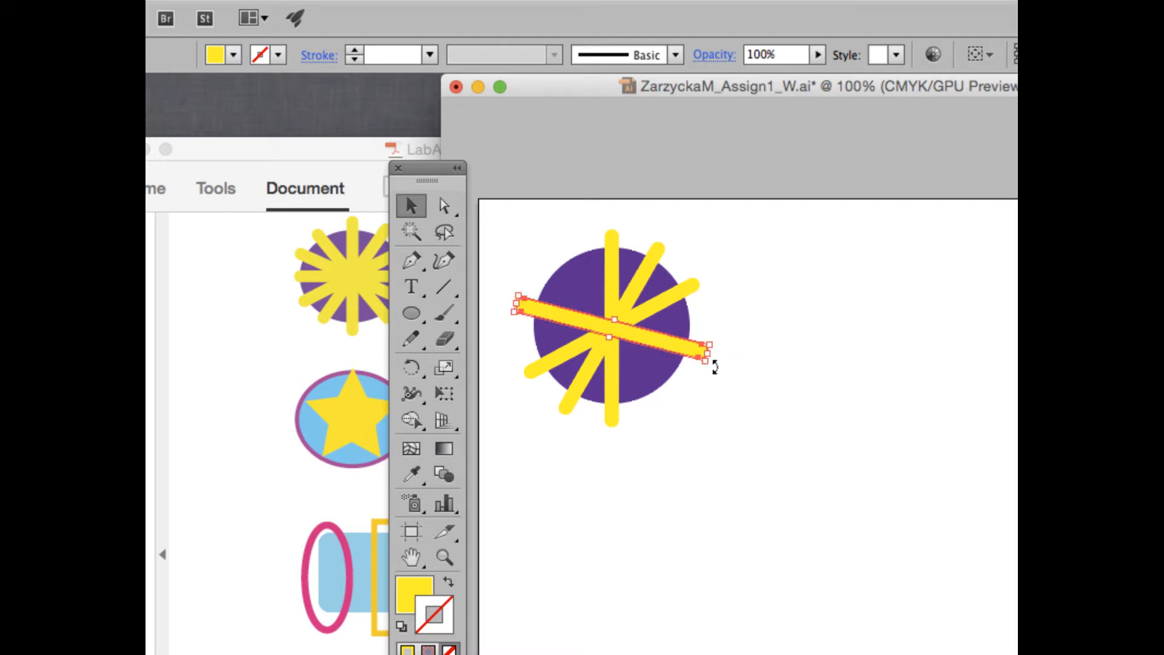
drag(715, 366, 662, 419)
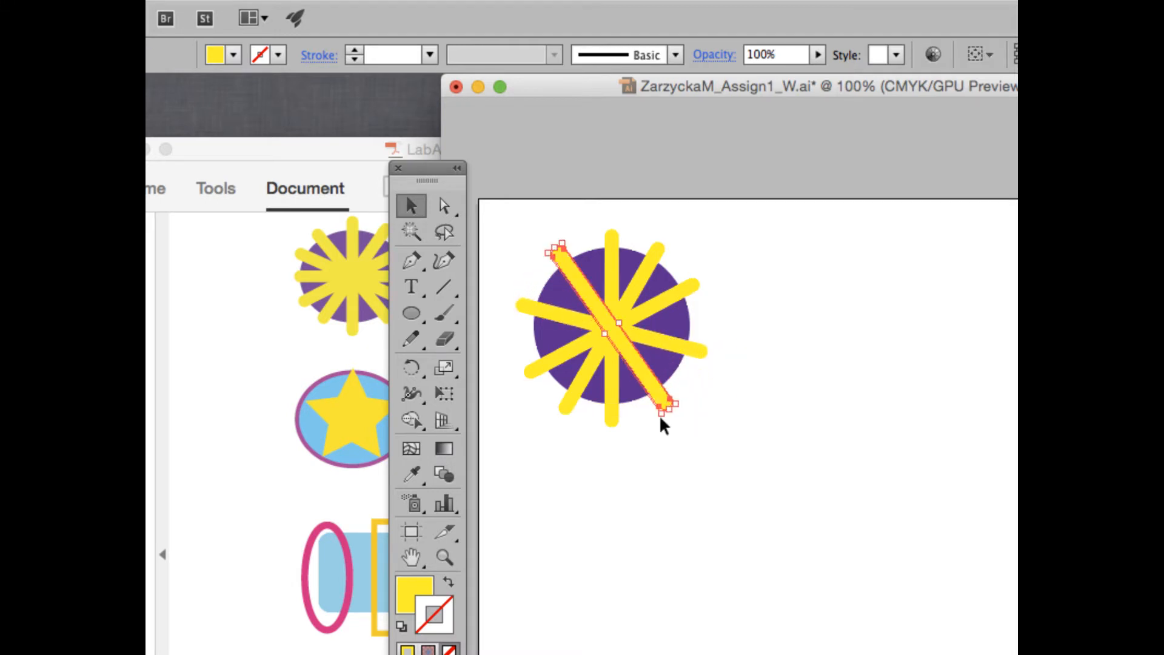
click(741, 348)
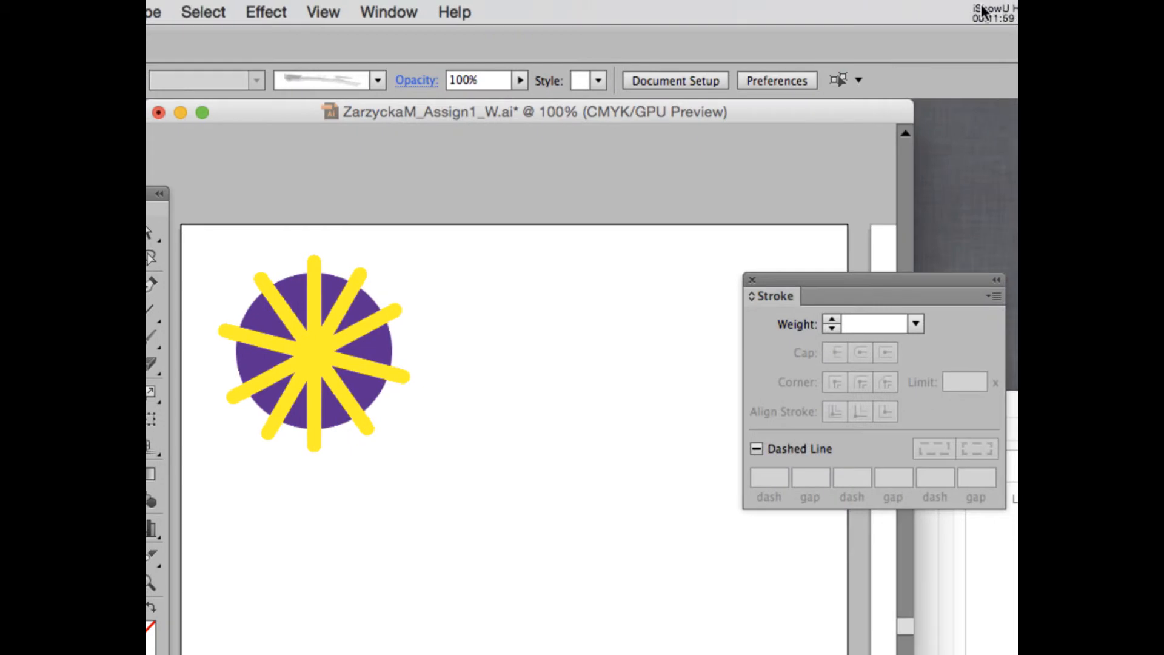
Move the document window right beside the reference sheet and pick the Ellipse tool.
click(984, 12)
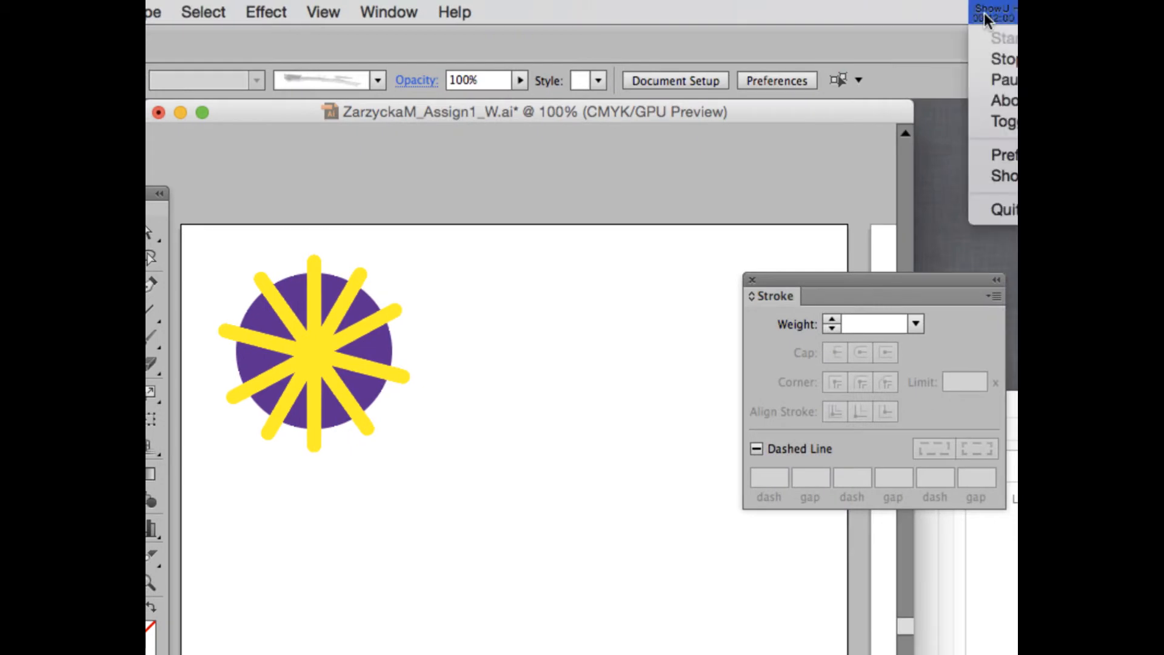
click(998, 79)
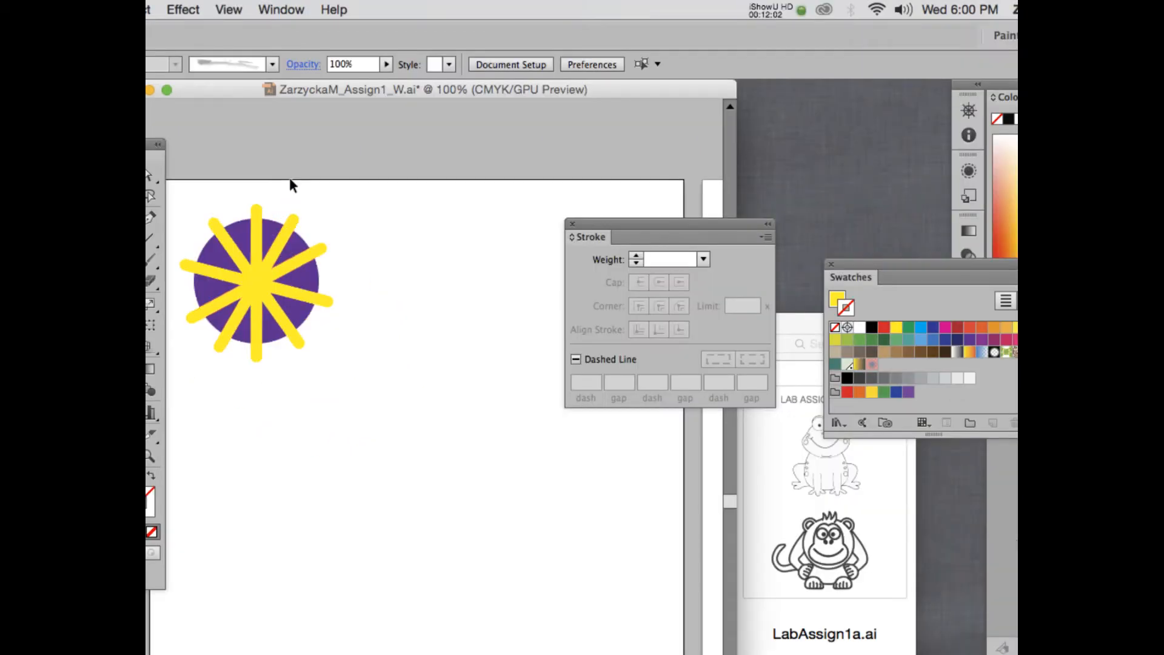
drag(366, 89, 547, 89)
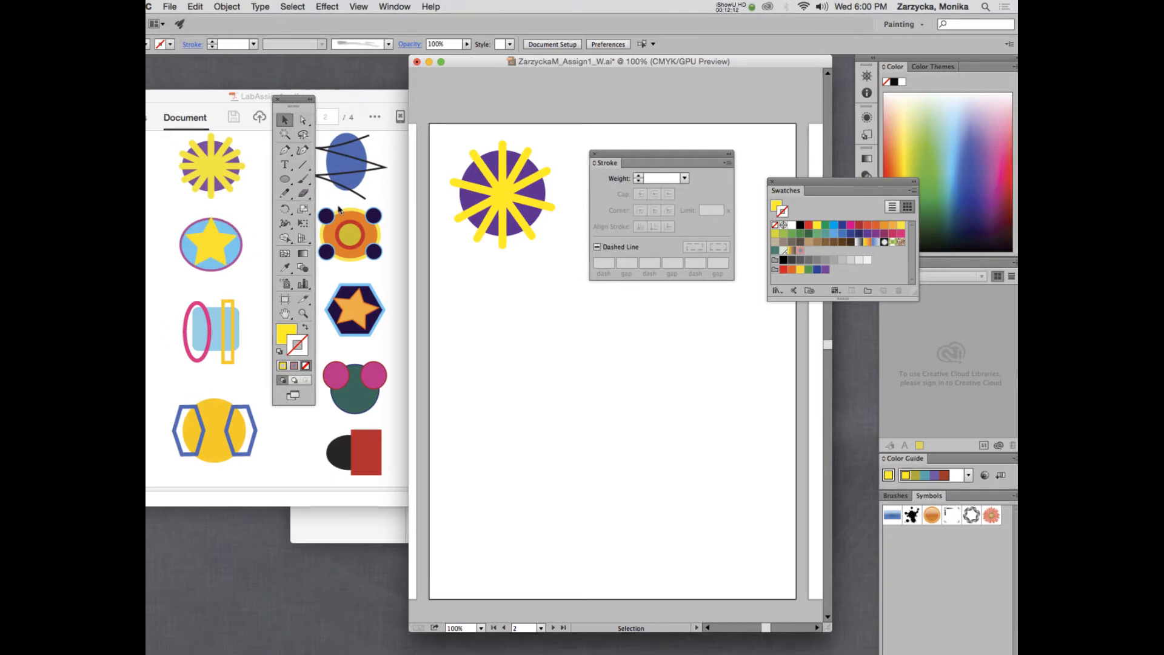
click(284, 183)
Set a light blue fill and crimson stroke, then draw an ellipse below the rayed circle.
click(287, 331)
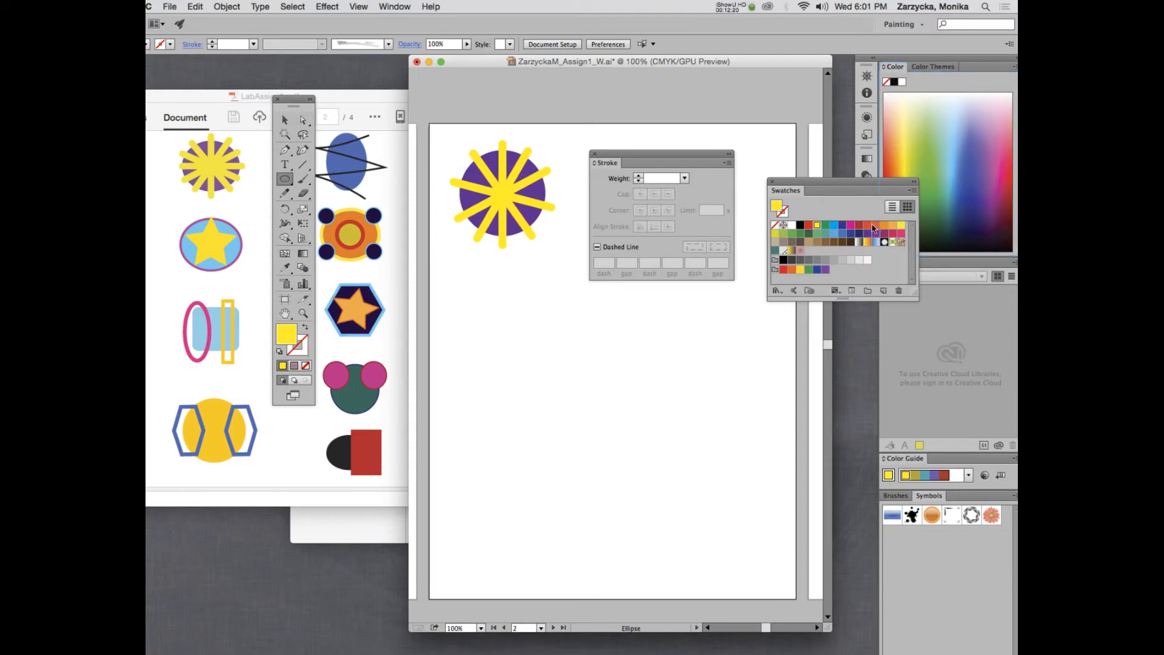
click(841, 226)
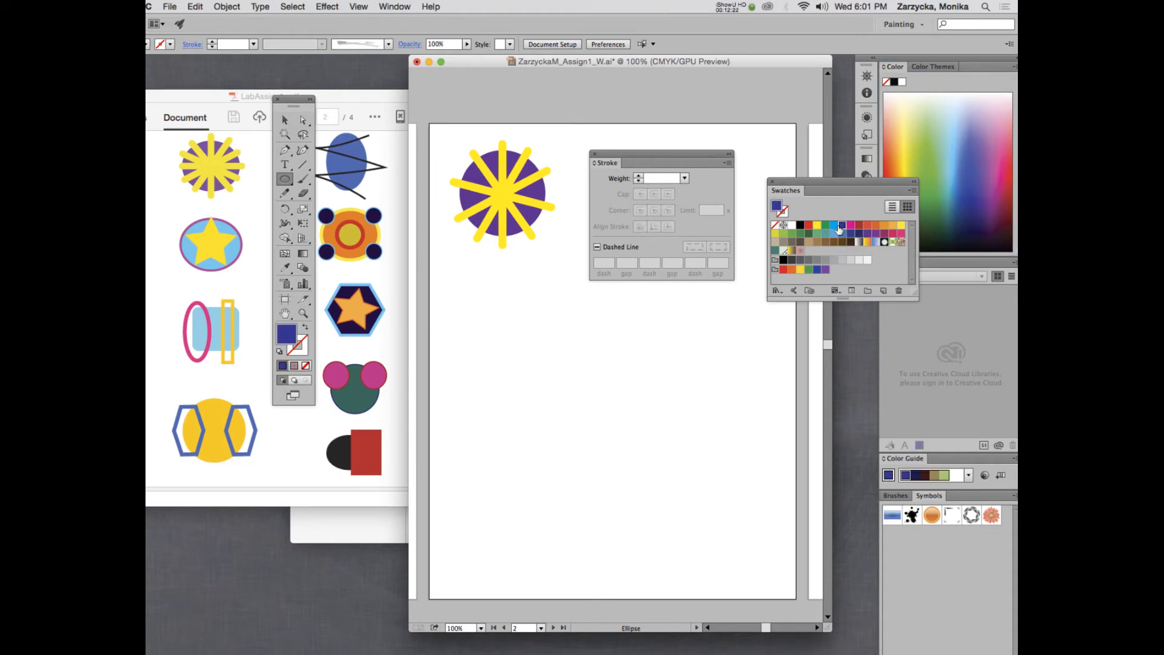
click(834, 226)
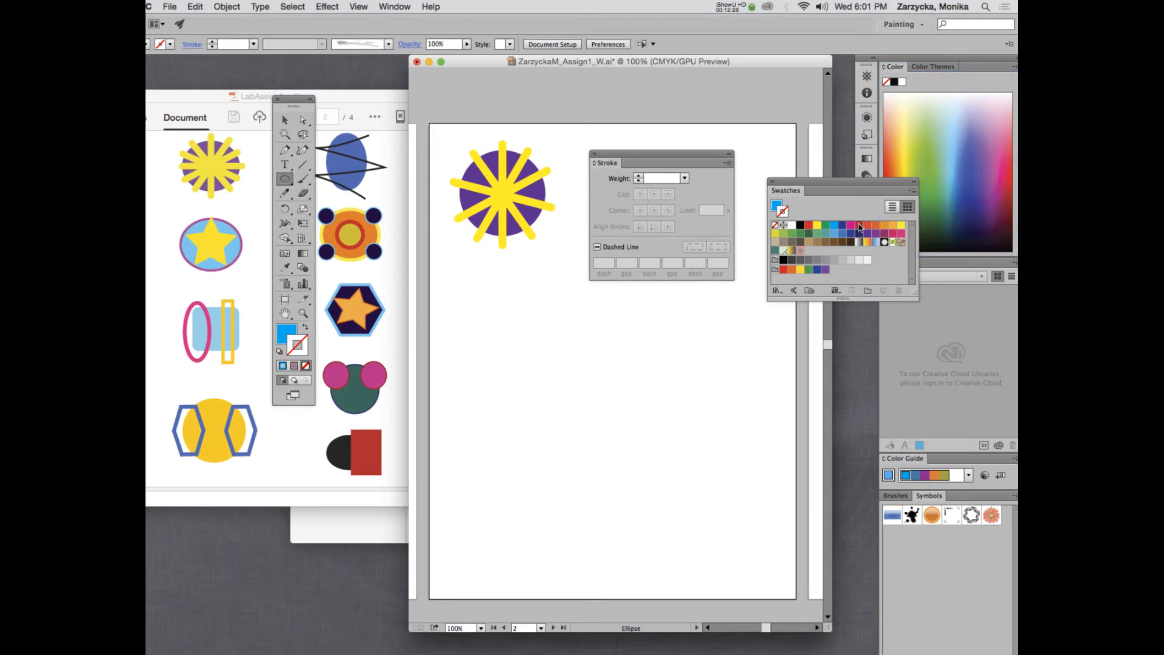
click(893, 234)
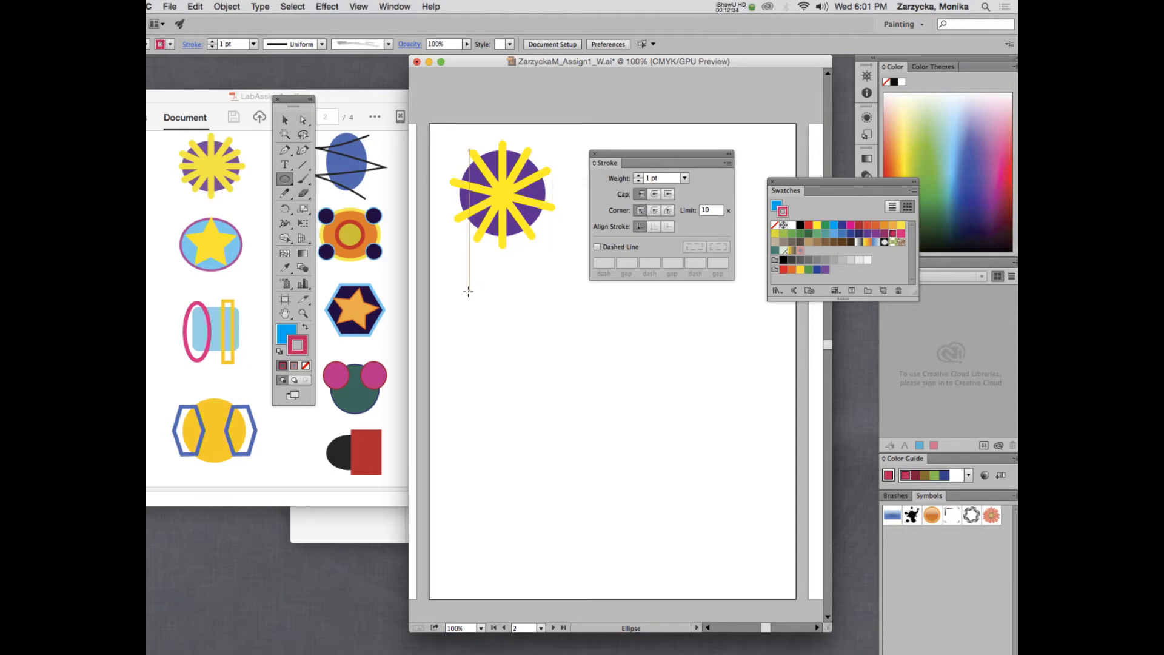
drag(460, 281, 564, 357)
Move the ellipse up under the rayed circle and raise its stroke weight to 6 pt.
click(284, 119)
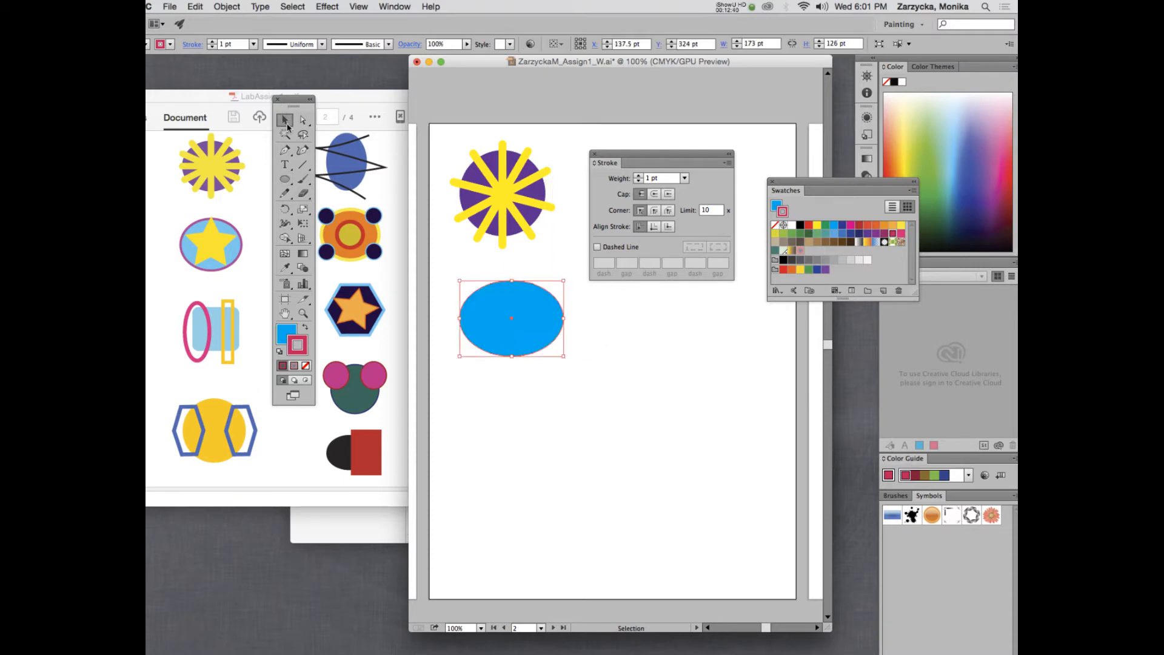
mouse_move(502, 335)
mouse_down()
mouse_move(497, 311)
mouse_move(496, 321)
mouse_up()
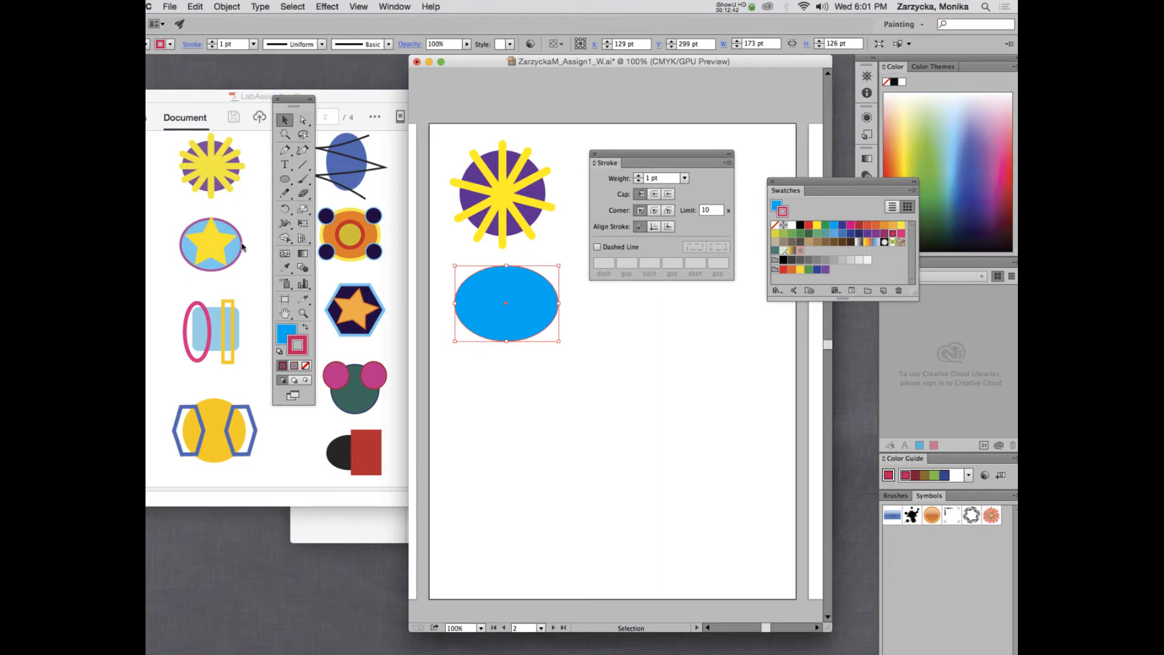
click(212, 42)
click(212, 41)
click(212, 41)
click(211, 41)
click(211, 41)
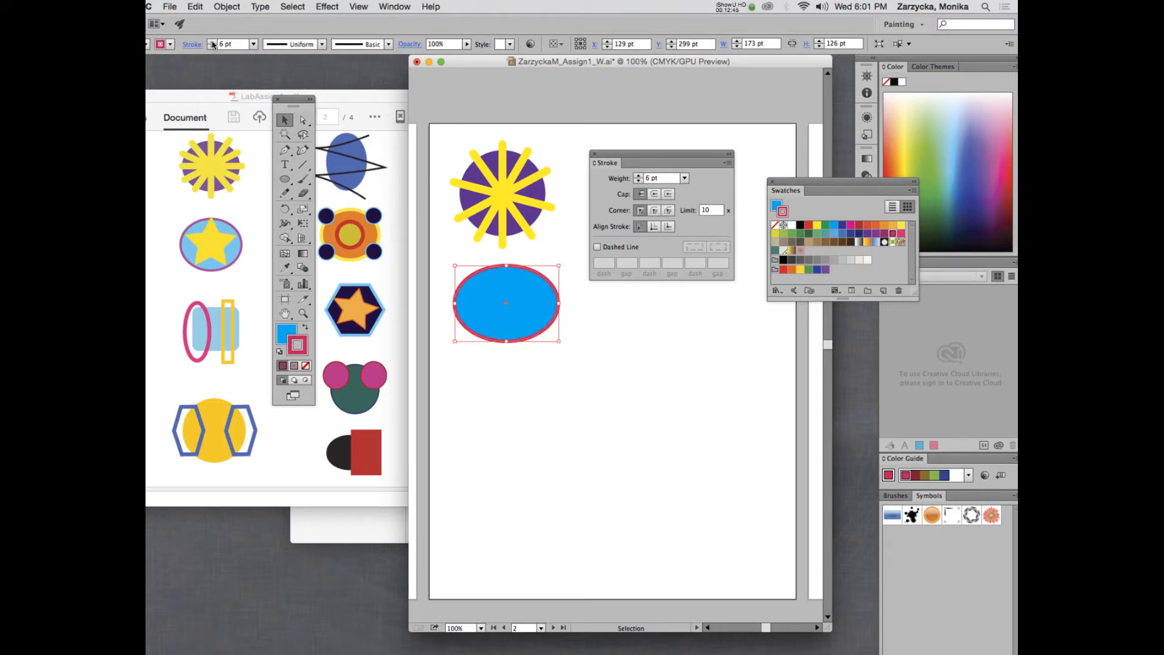
click(587, 327)
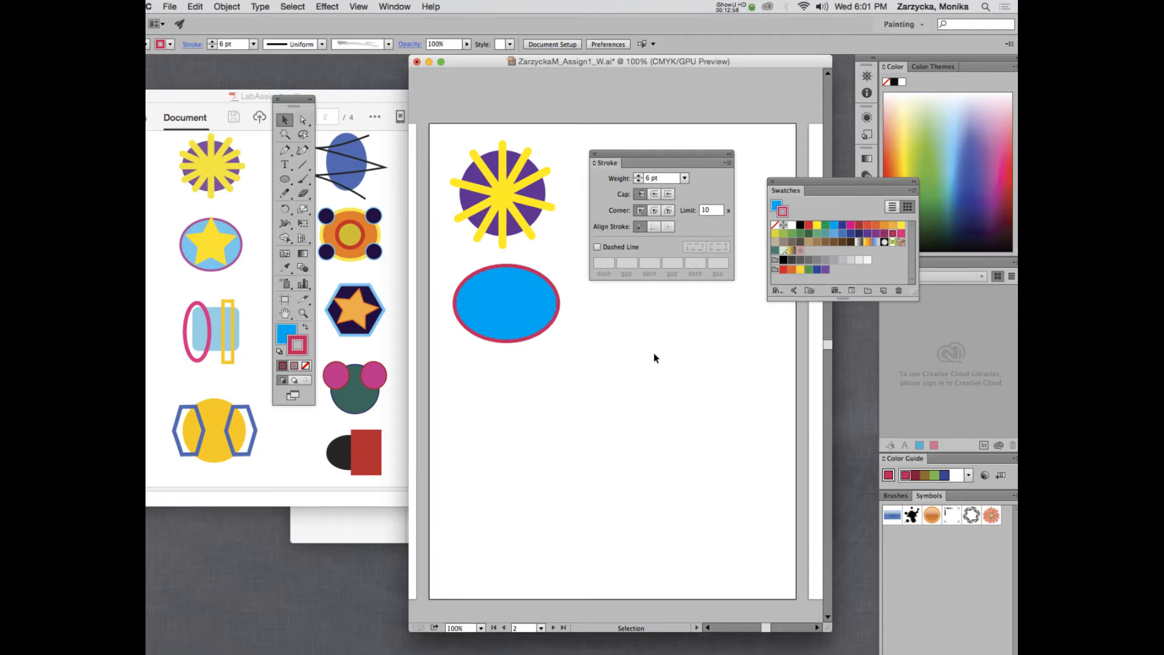
Draw a star with the Star tool using no stroke and a yellow fill.
click(283, 180)
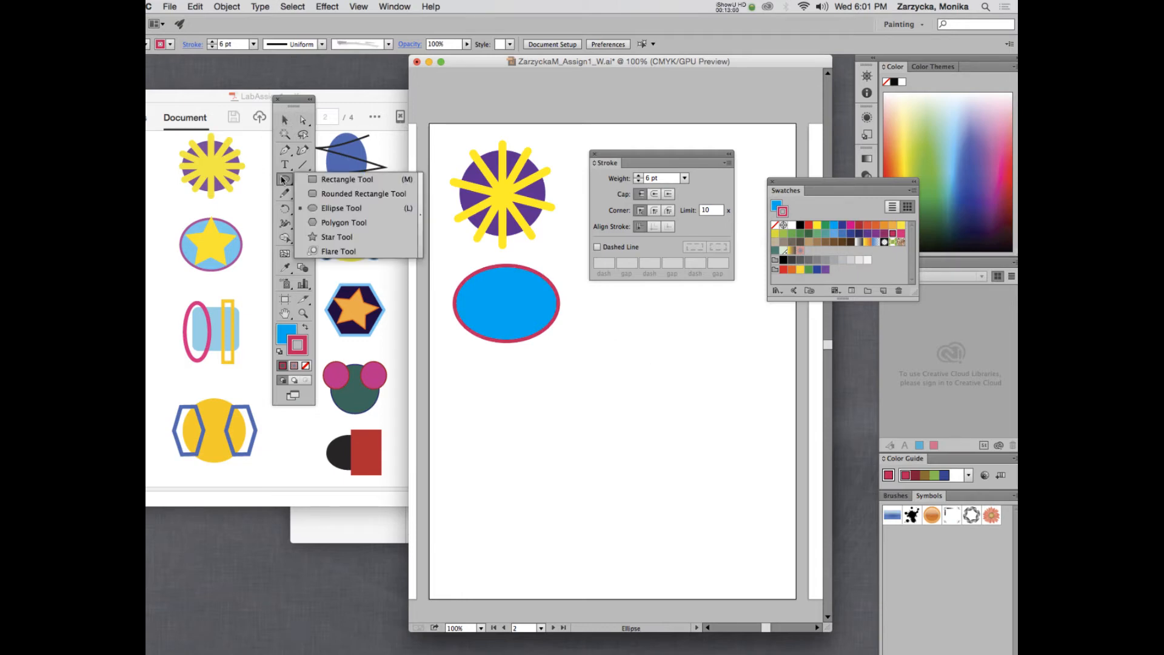
click(322, 236)
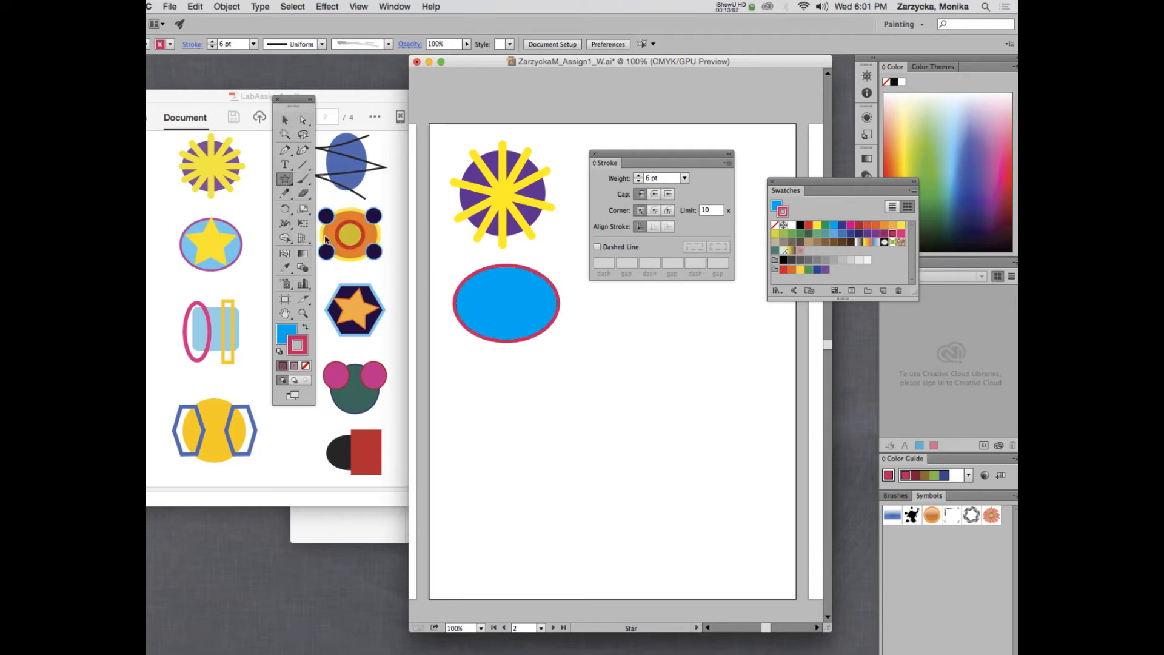
click(306, 366)
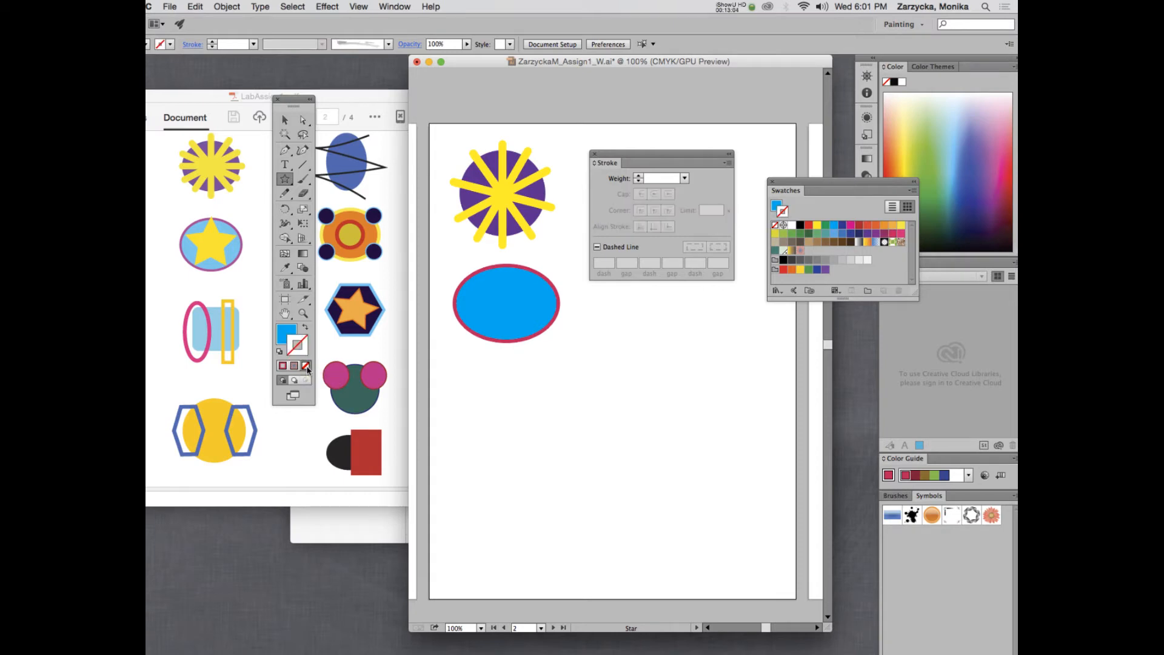
click(285, 331)
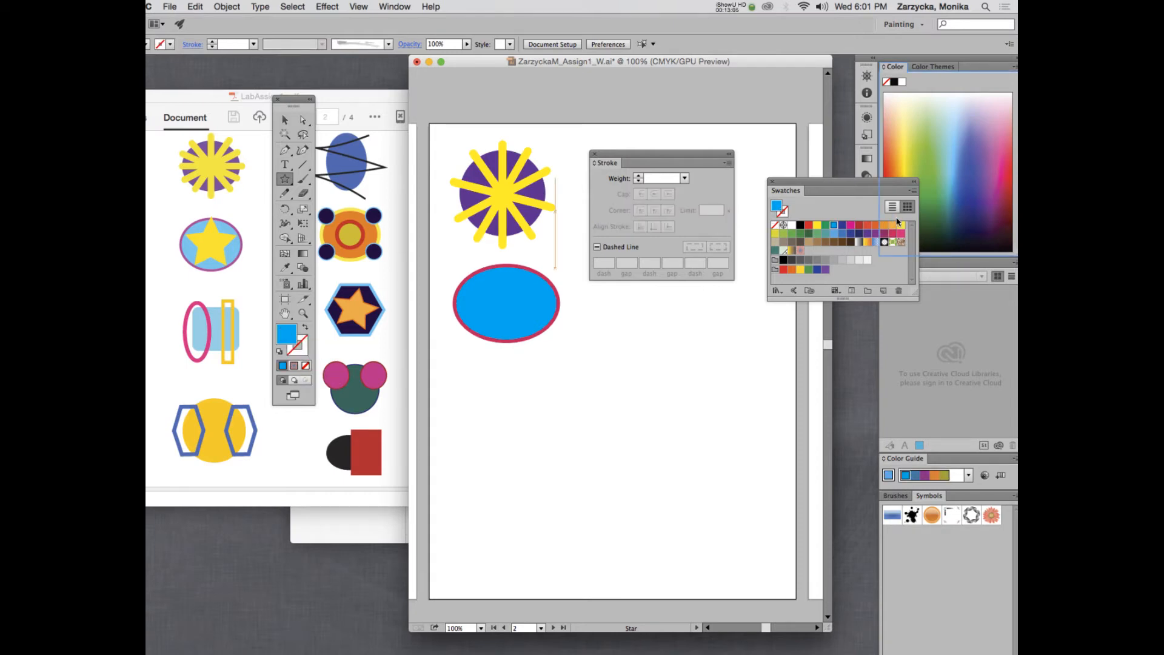
click(817, 225)
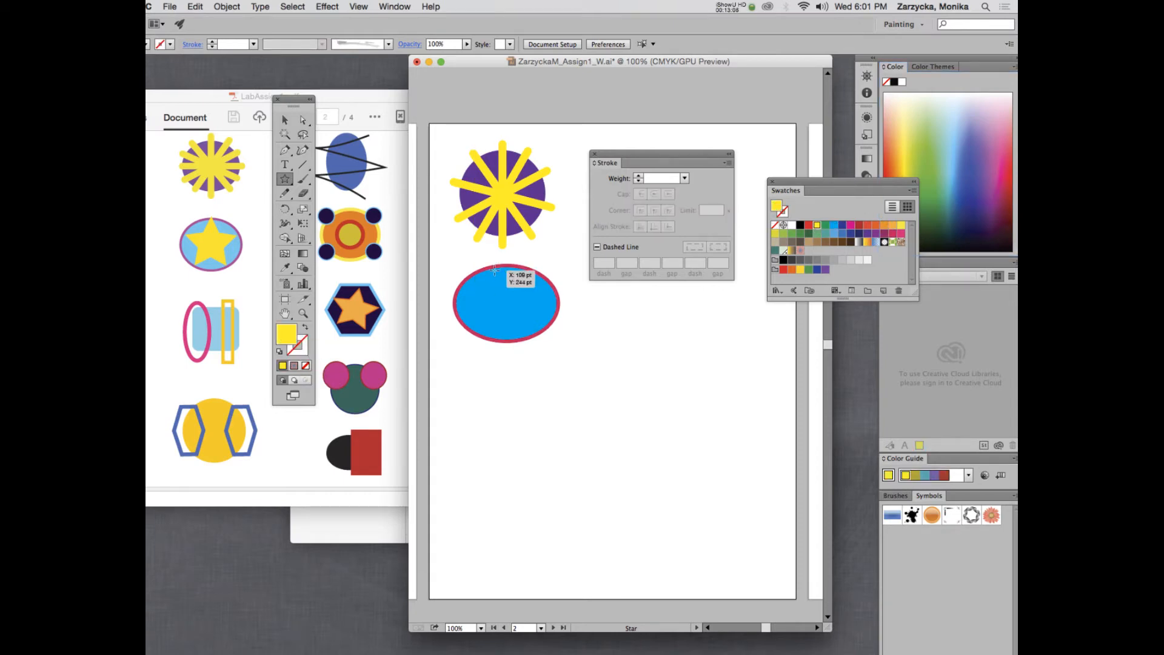
drag(495, 266, 522, 299)
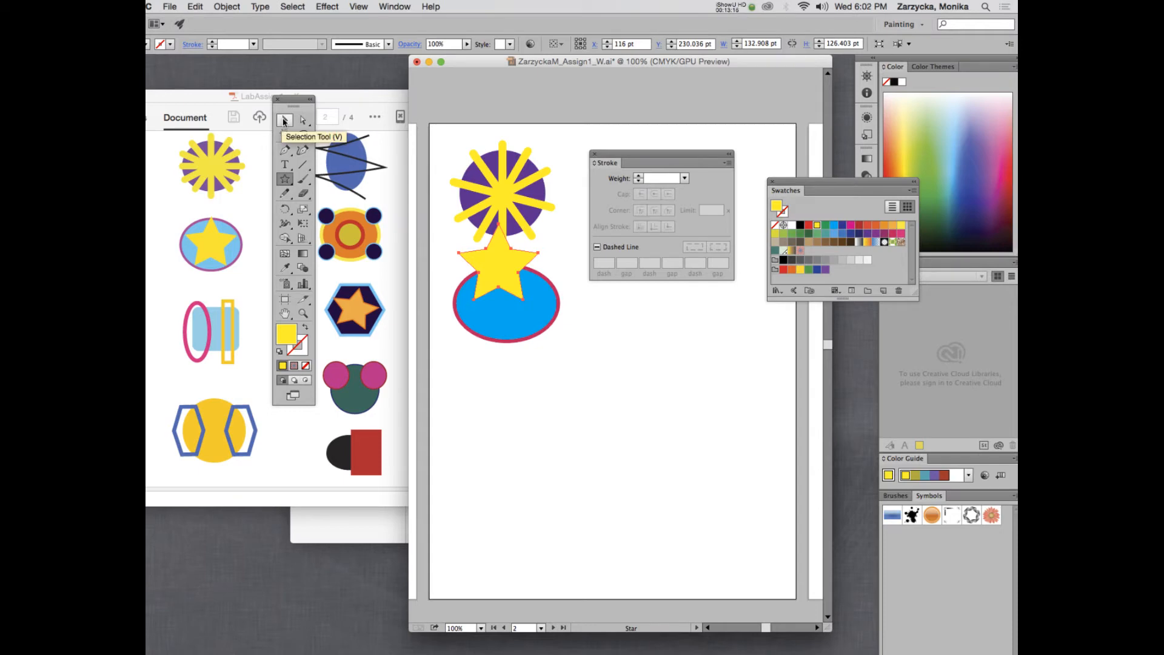
Move the star into the blue ellipse and resize it to about 128 by 121 pt.
click(283, 121)
drag(516, 272, 523, 311)
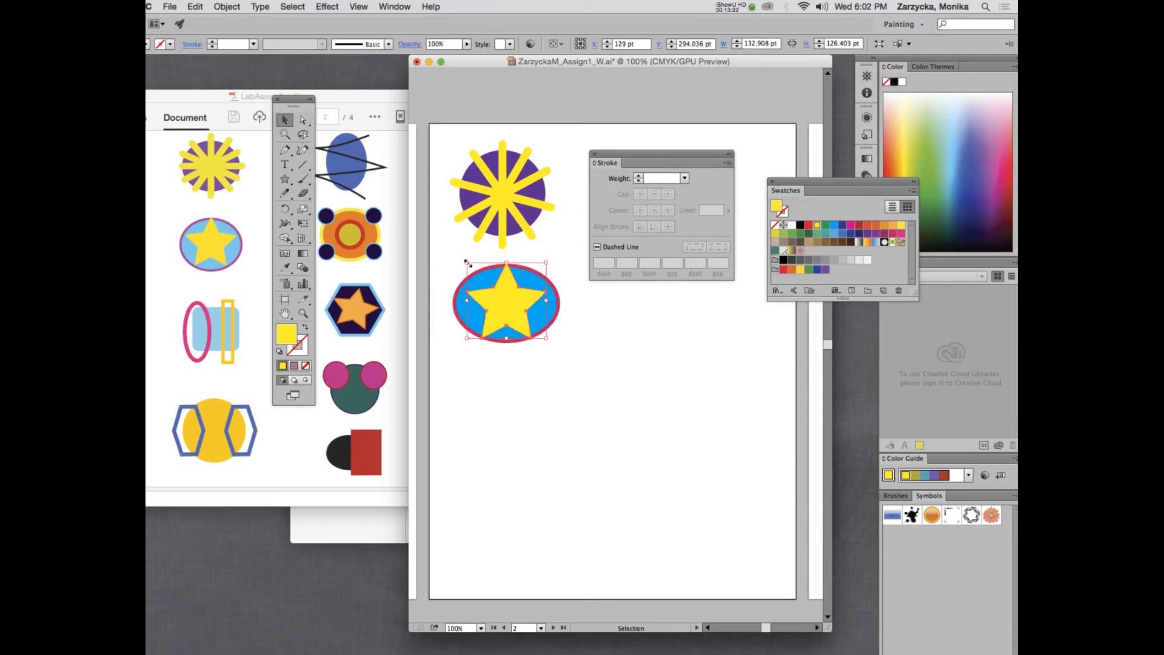
drag(467, 262, 470, 266)
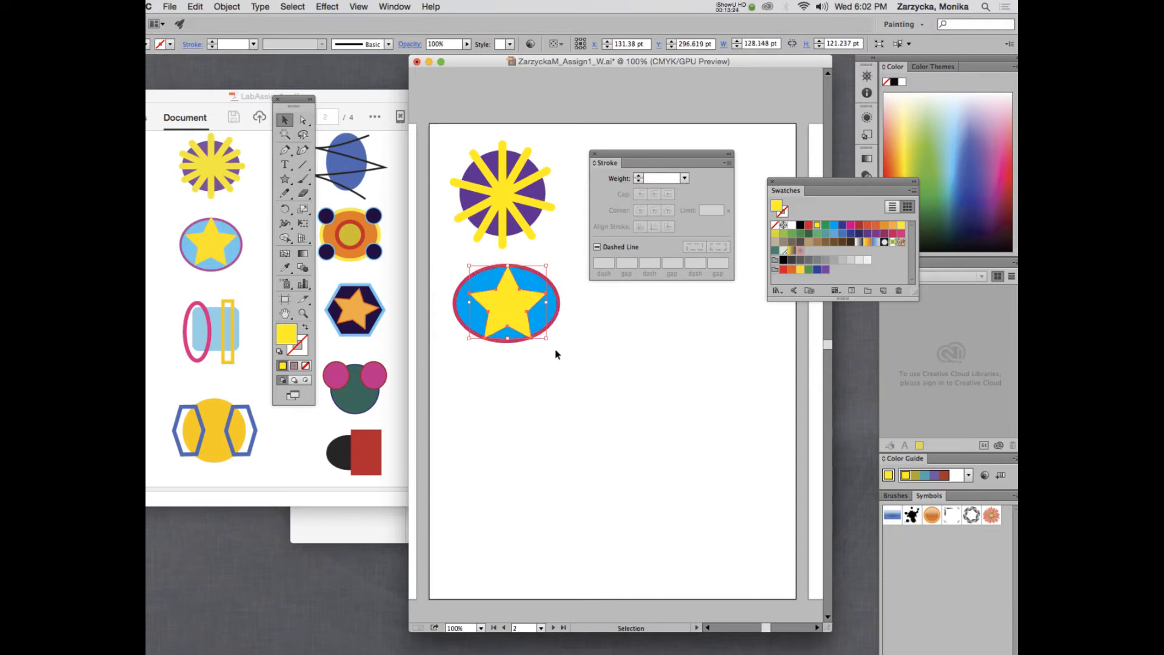
drag(546, 338, 542, 338)
click(609, 337)
scroll(581, 354, down, 1)
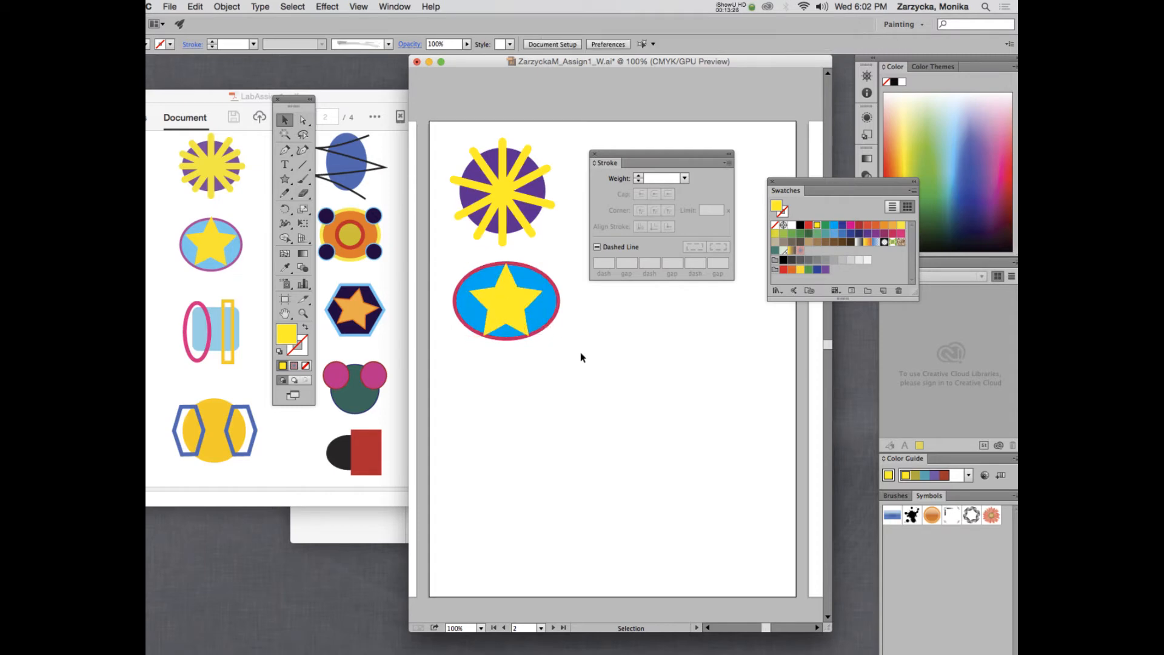
scroll(581, 357, down, 2)
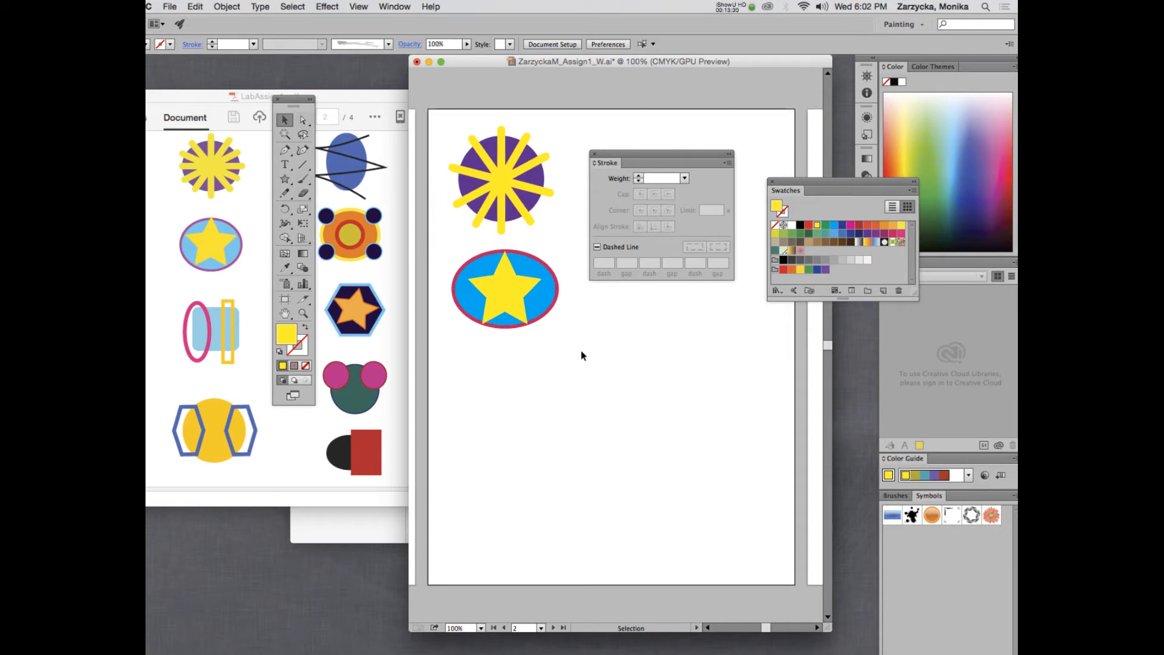
Set the fill colour to light cyan 30D0D8 in the Color Picker.
click(735, 5)
click(741, 43)
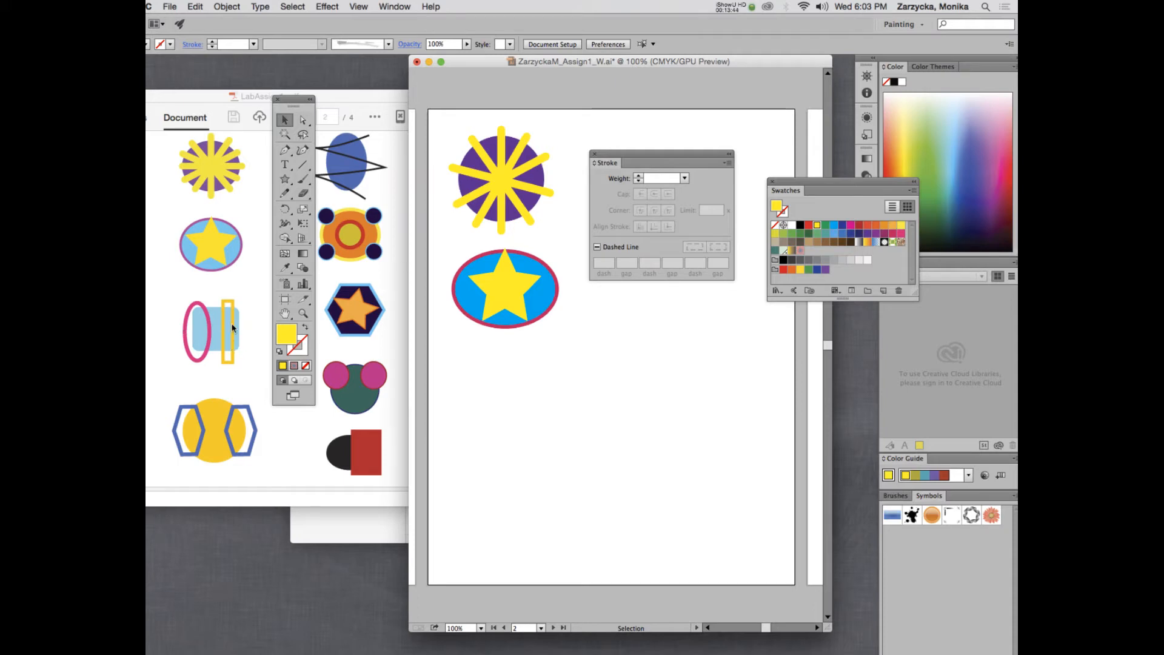
double_click(288, 336)
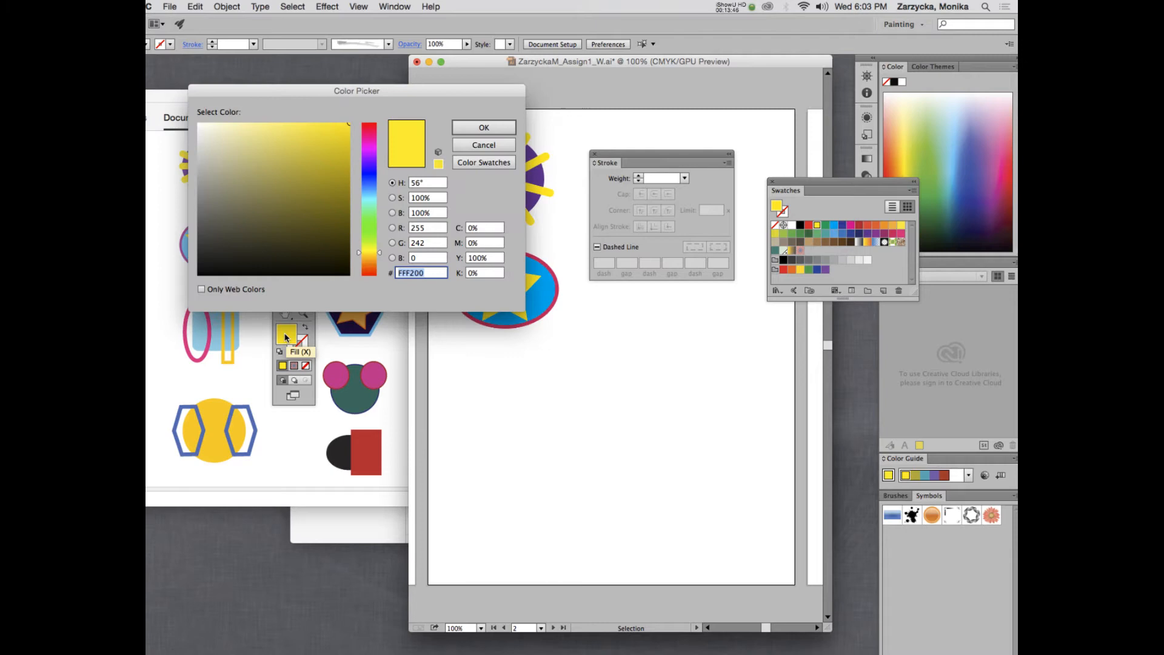
click(371, 195)
drag(371, 195, 372, 202)
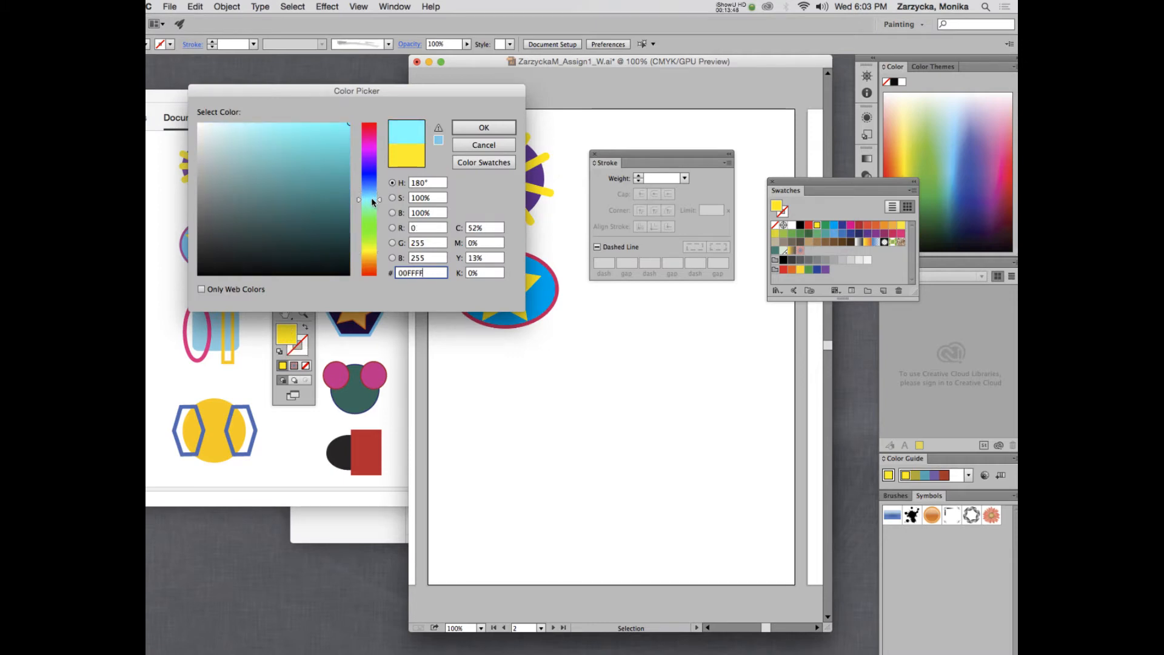
click(316, 145)
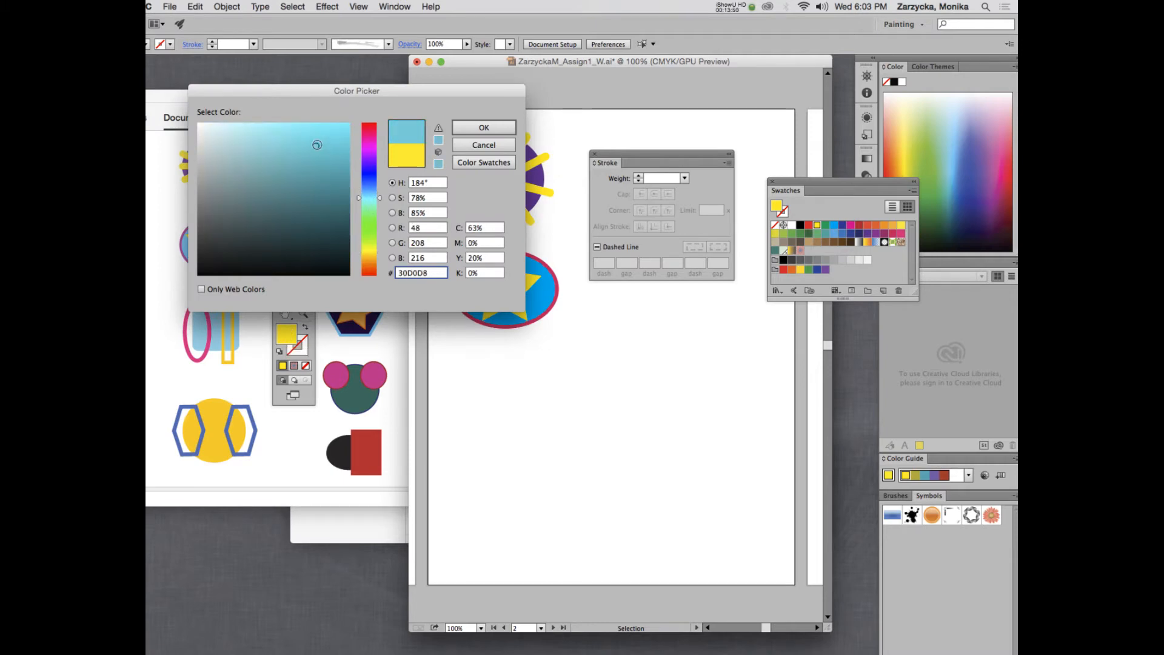
key(Return)
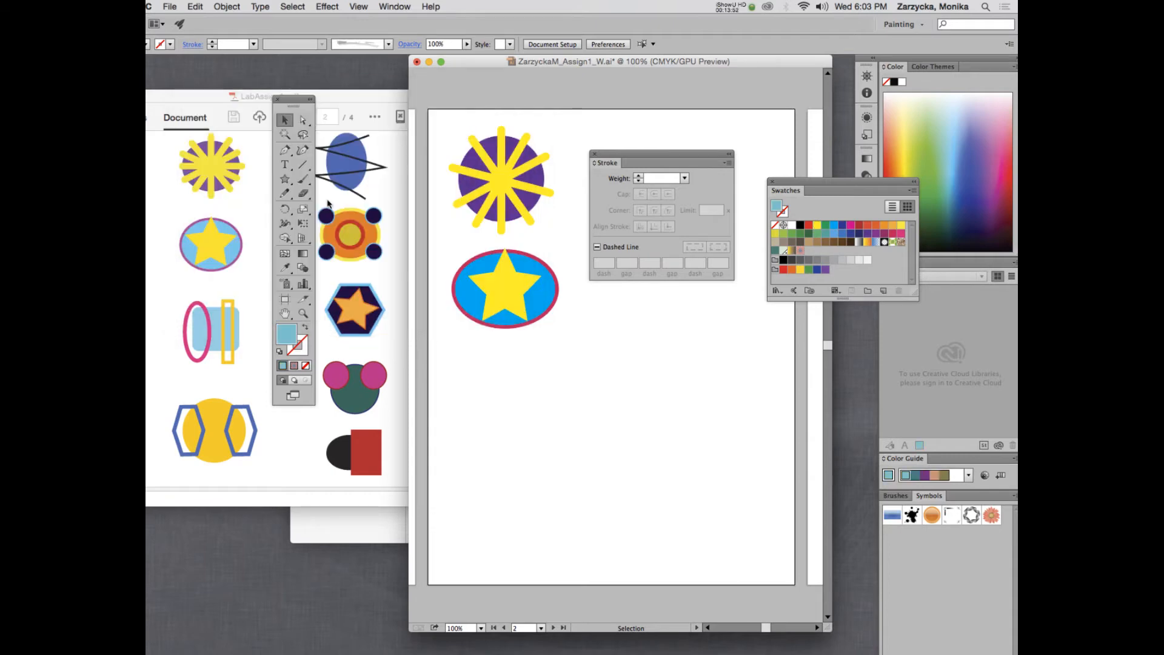
click(284, 180)
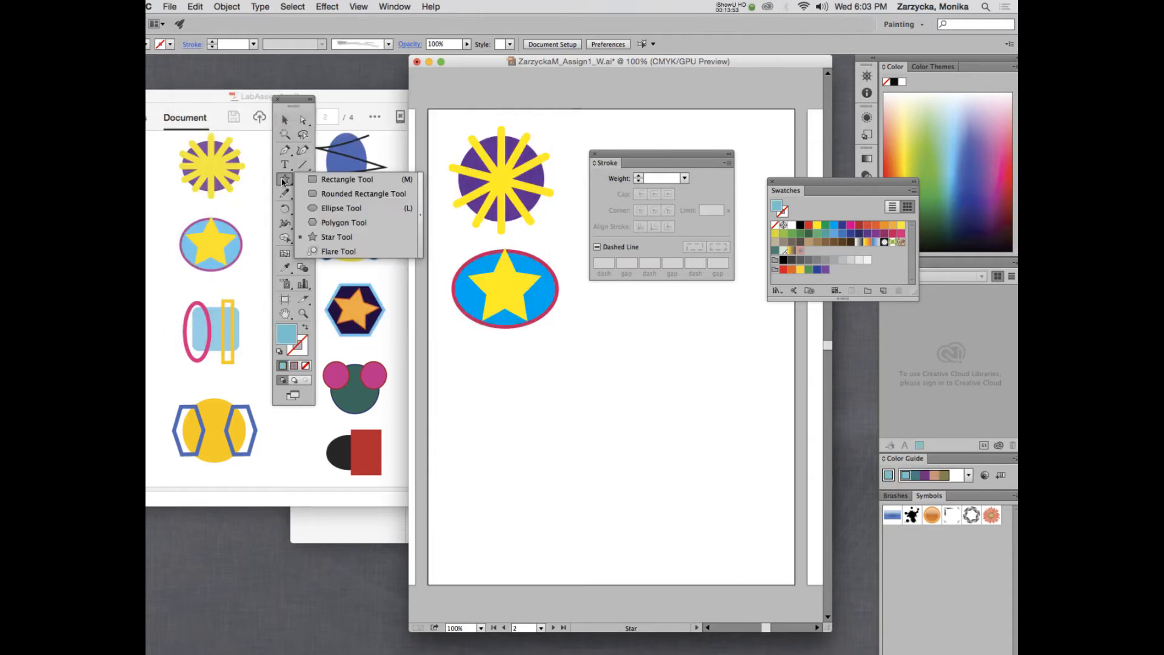
Draw a light blue rounded rectangle (about 151 × 126 pt) below the star ellipse, then set magenta stroke, no fill.
click(326, 194)
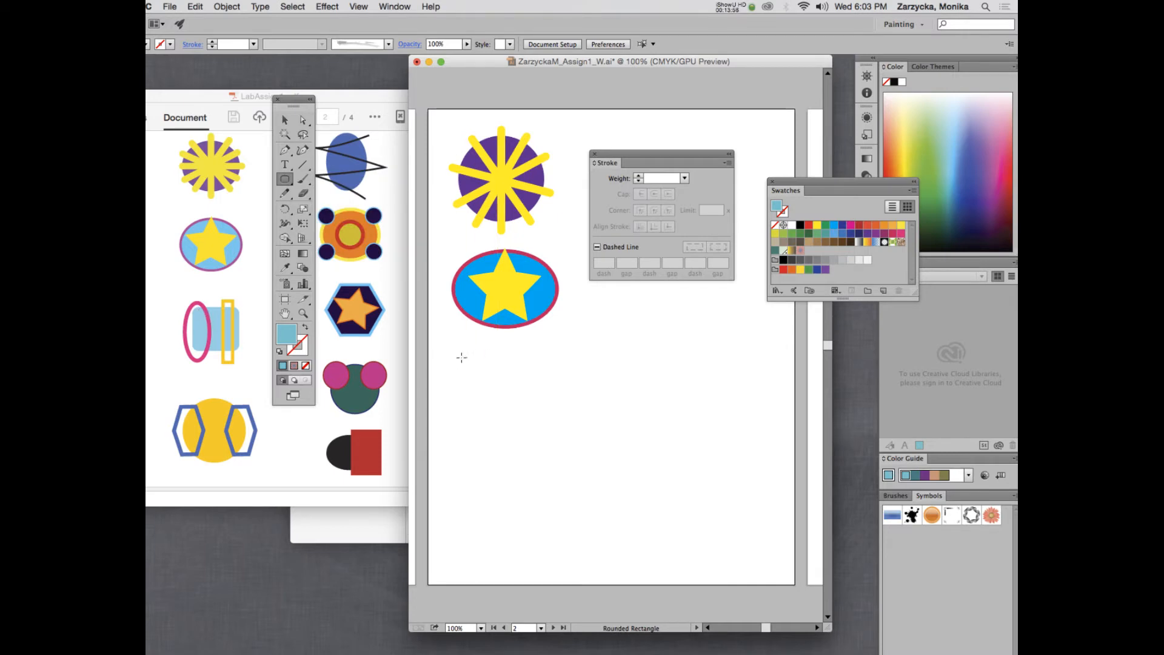
drag(462, 356, 554, 432)
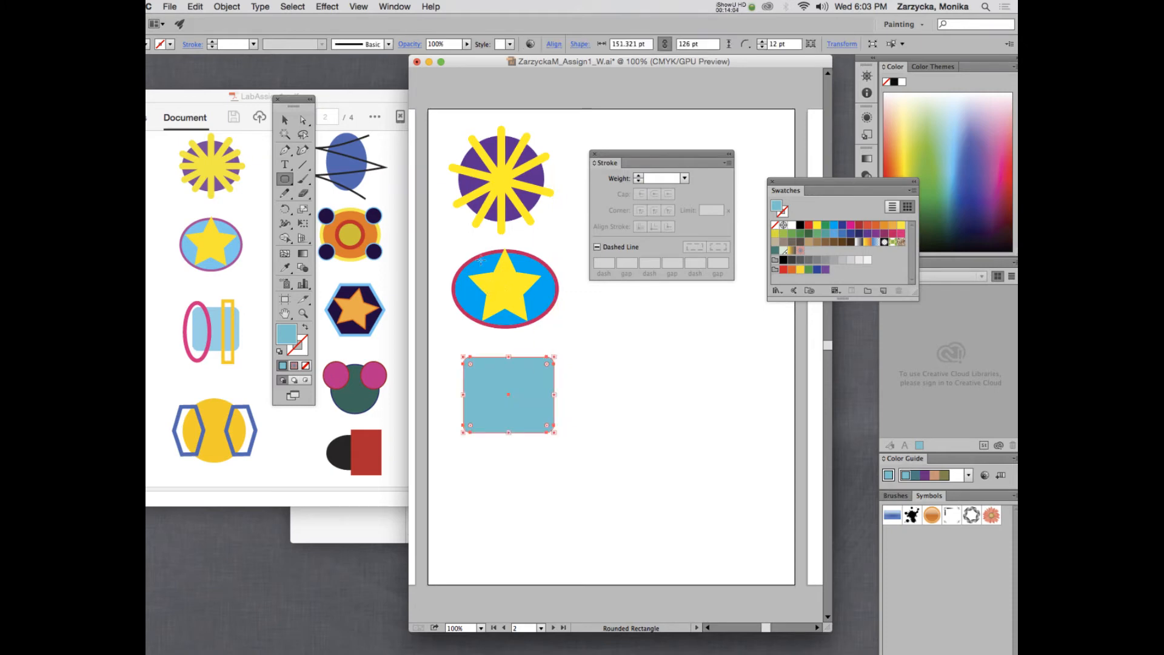
click(285, 120)
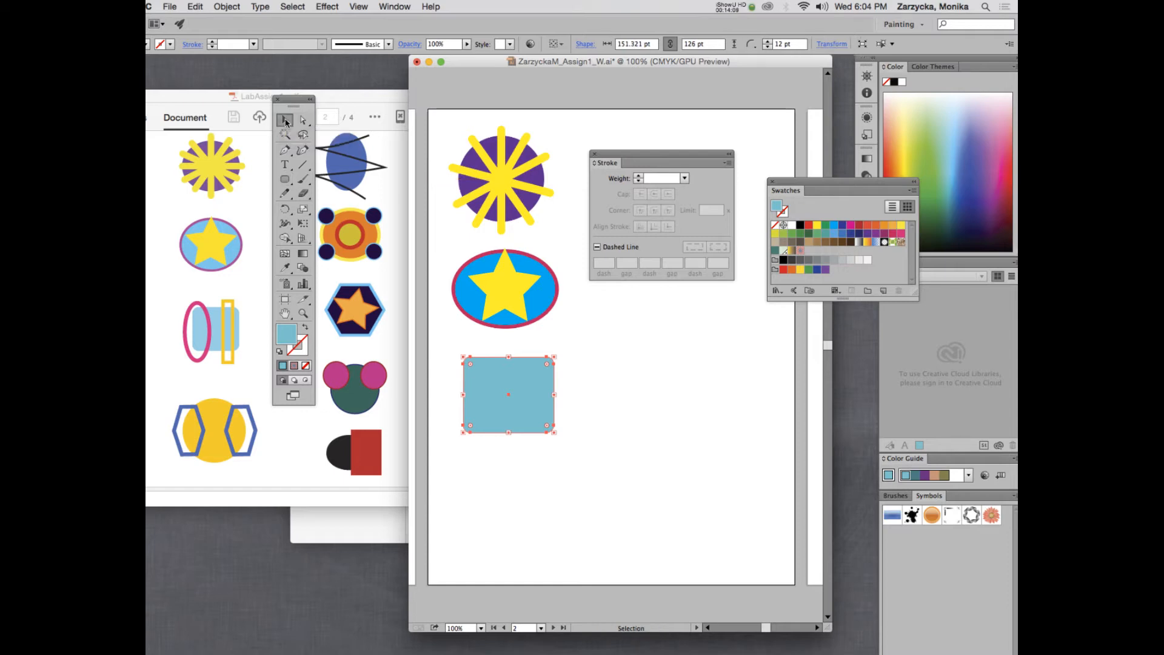
click(481, 351)
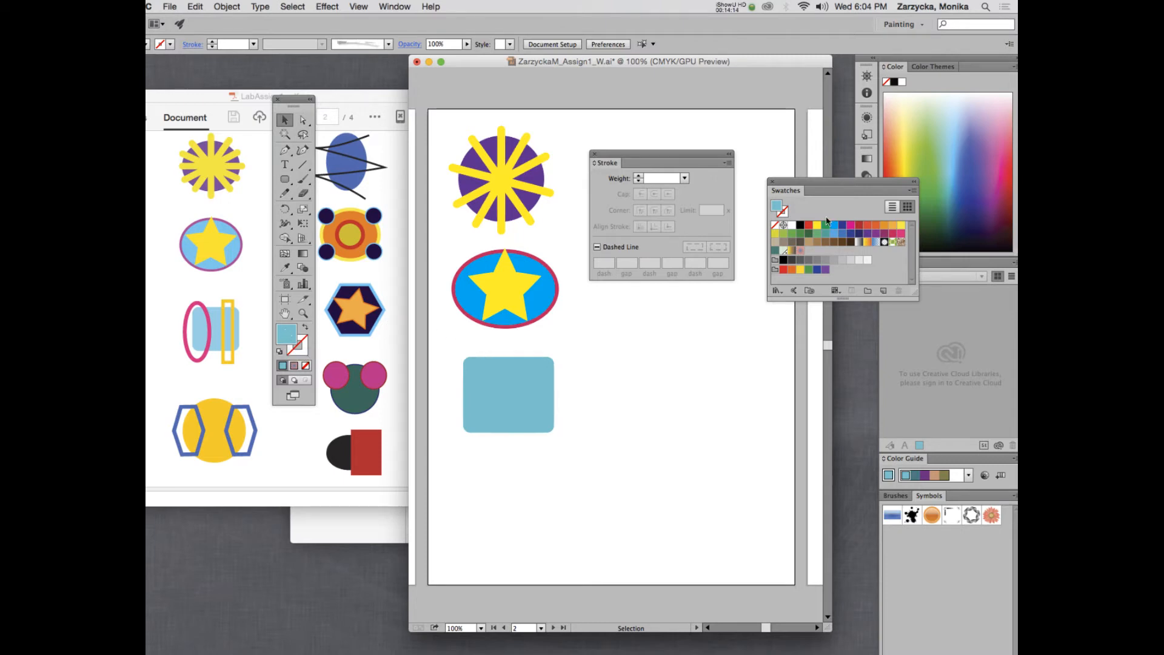
click(851, 225)
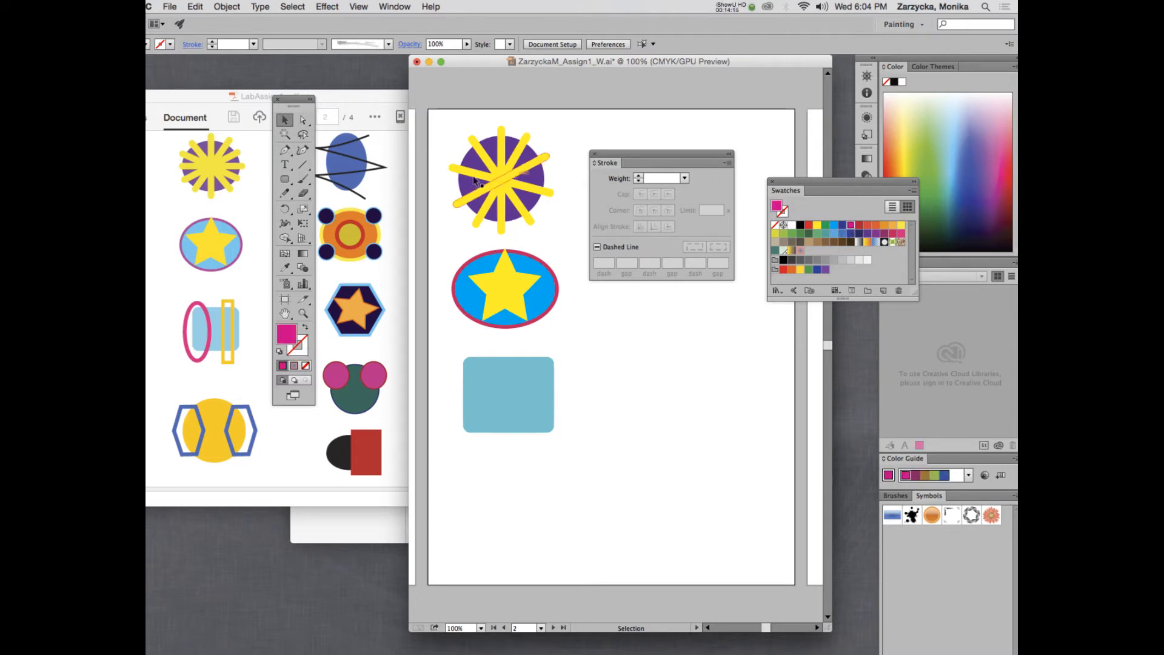
click(305, 326)
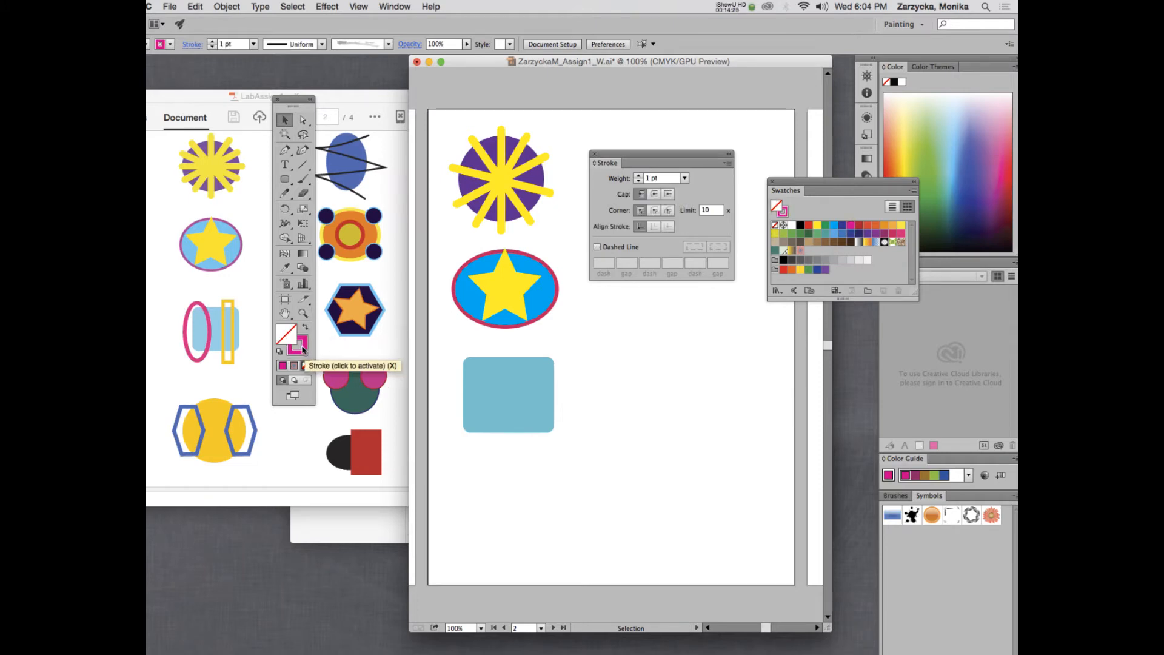
Set magenta as the outline colour with no fill.
click(301, 341)
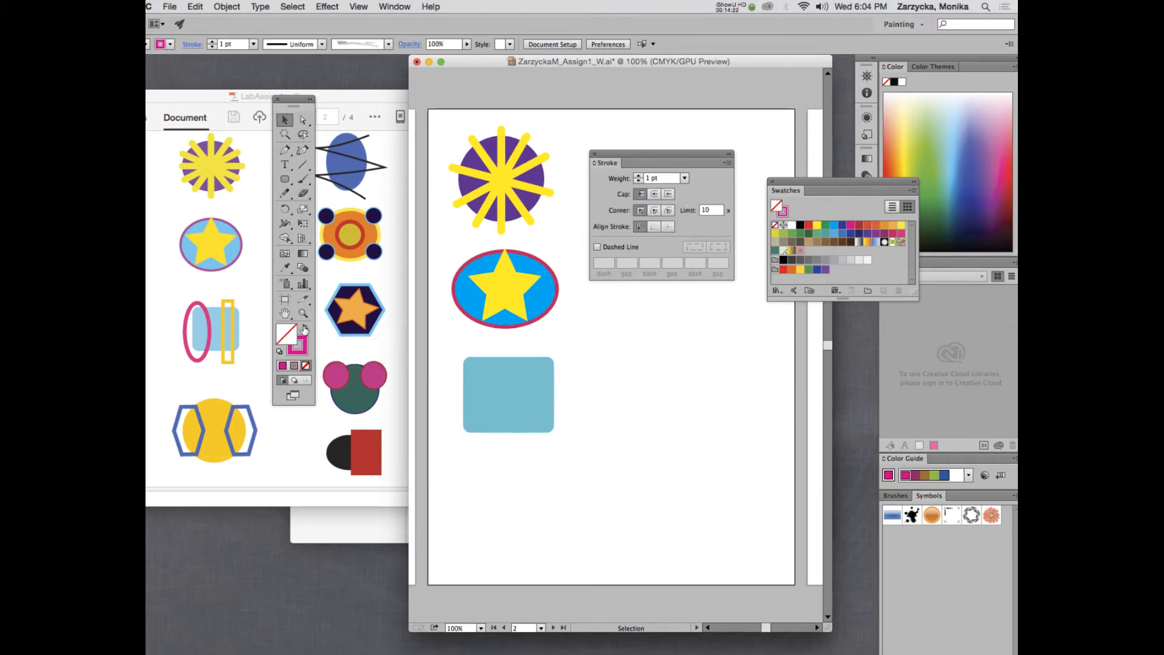
click(304, 328)
click(304, 328)
click(304, 328)
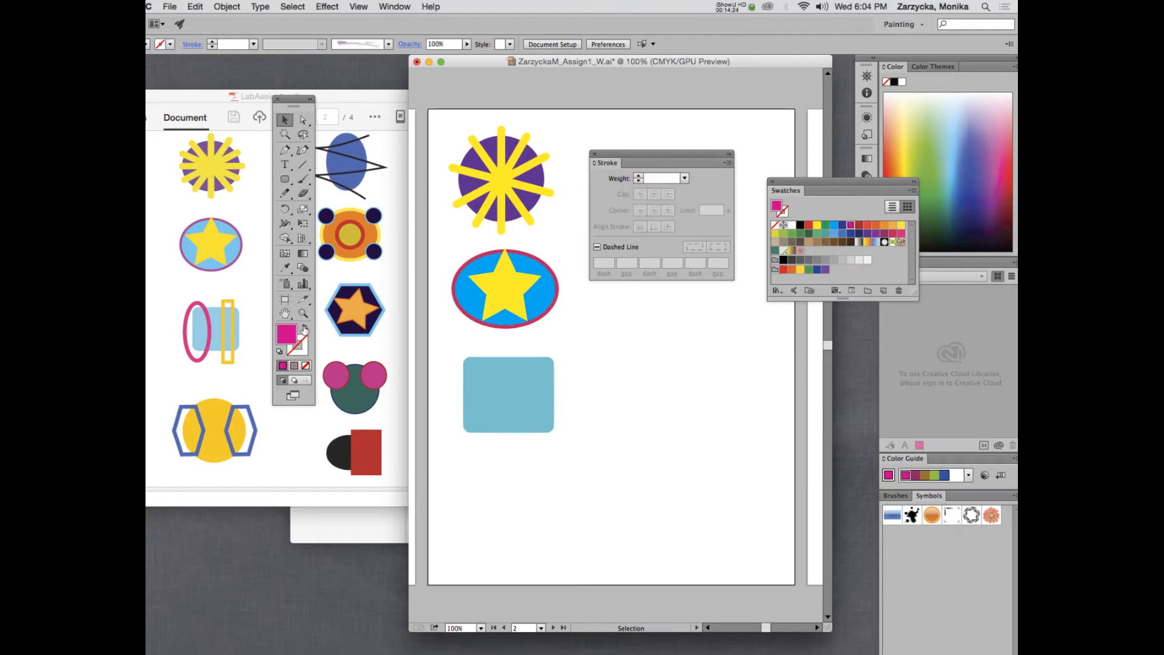
click(304, 328)
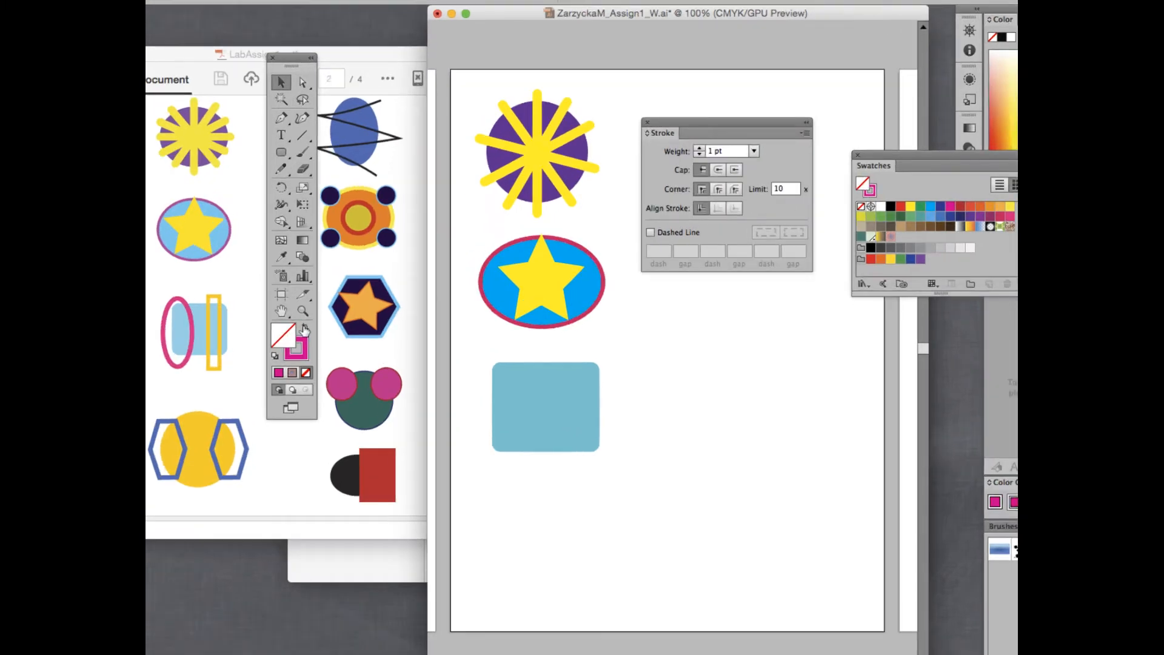
click(304, 328)
click(304, 328)
click(305, 328)
click(305, 328)
click(304, 328)
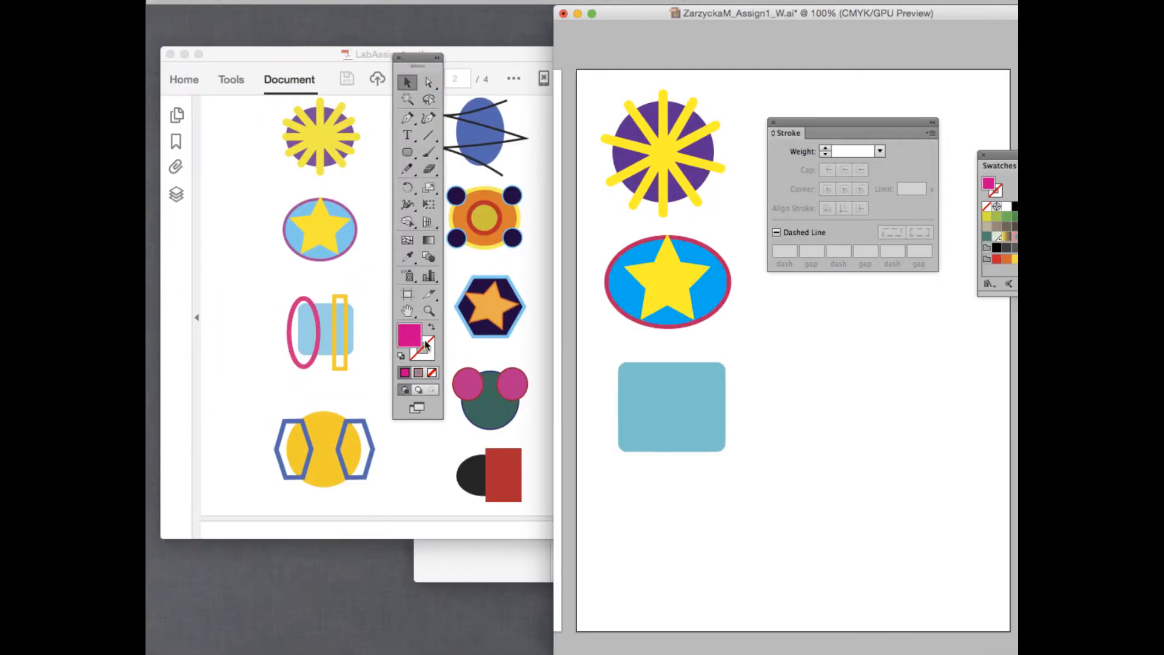
click(435, 329)
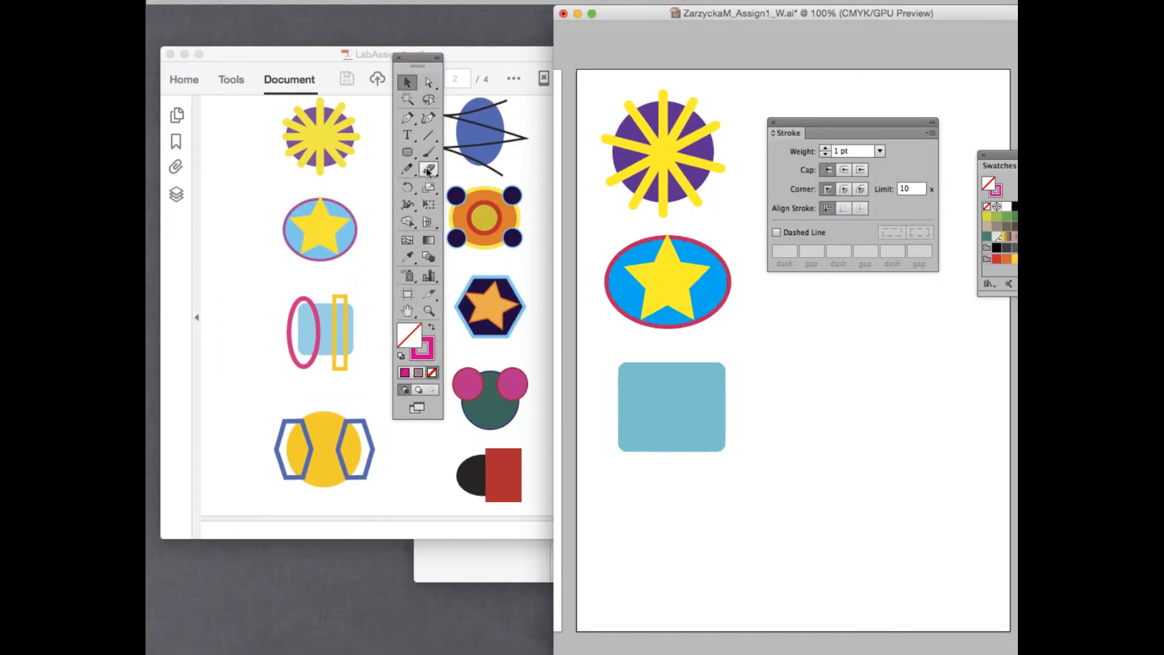
Draw a tall narrow ellipse left of the shapes and raise its stroke weight to 12 pt.
key(l)
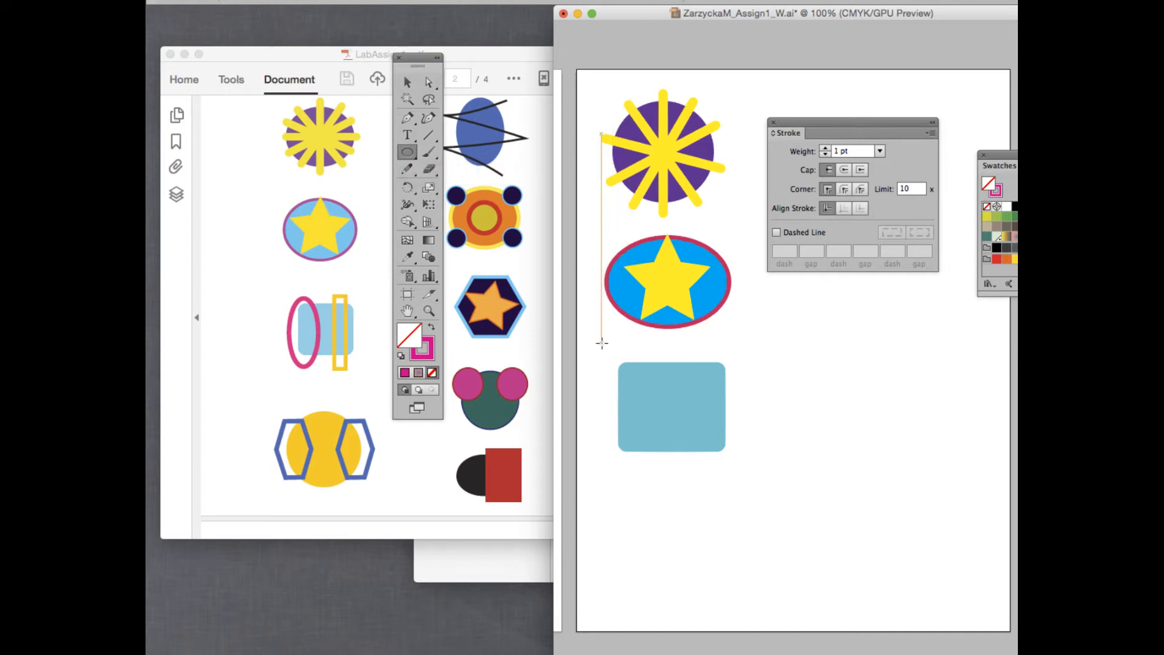
drag(602, 345, 652, 466)
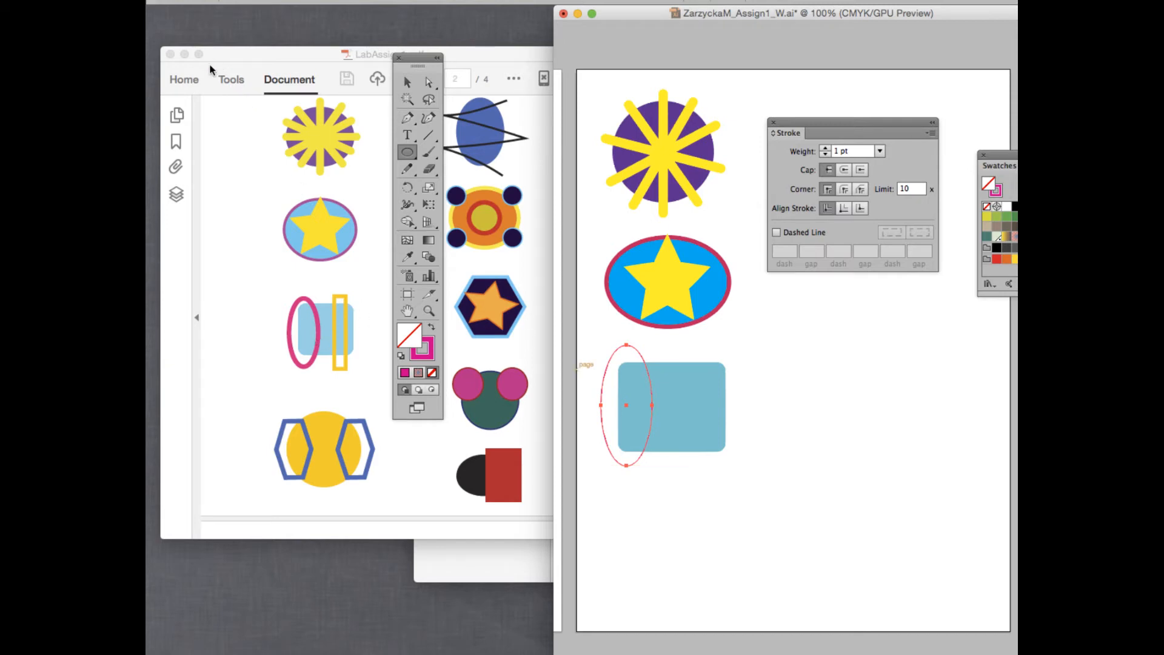
click(824, 149)
click(824, 148)
click(824, 149)
click(824, 149)
click(824, 149)
click(824, 148)
click(824, 148)
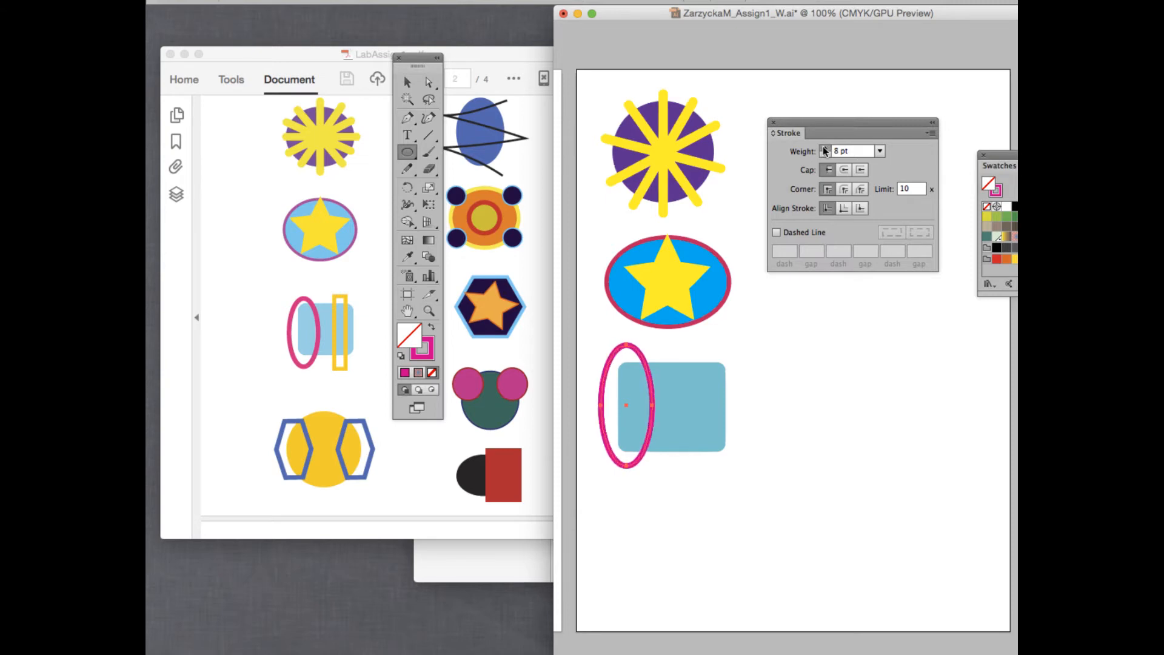
click(824, 148)
click(824, 149)
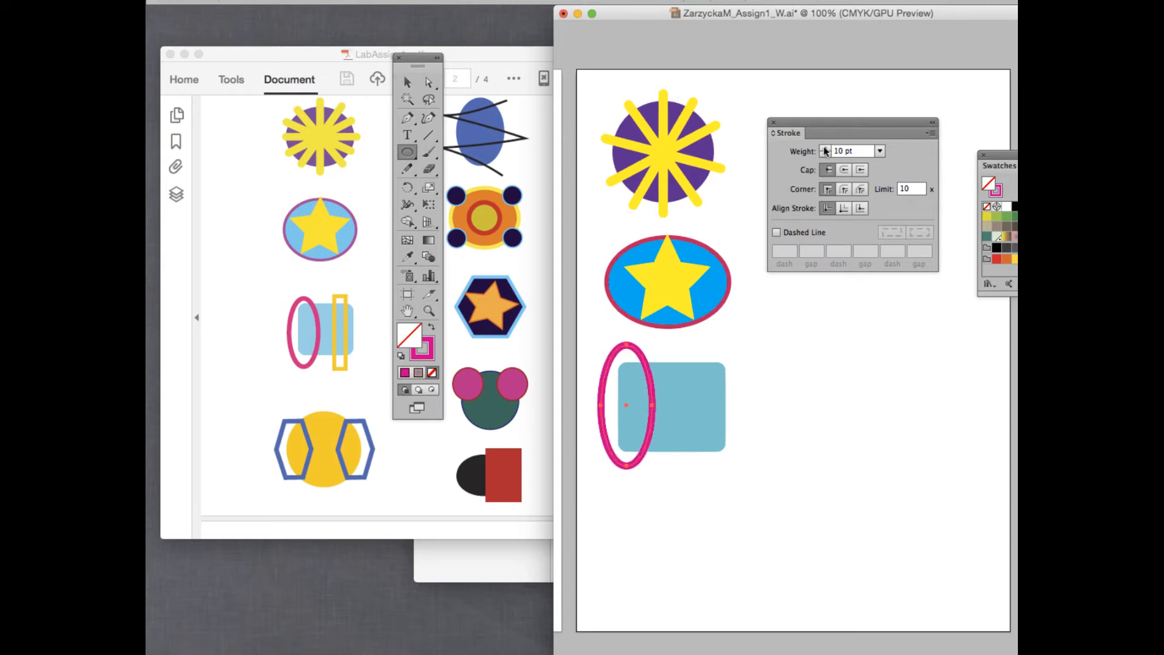
click(824, 149)
click(824, 148)
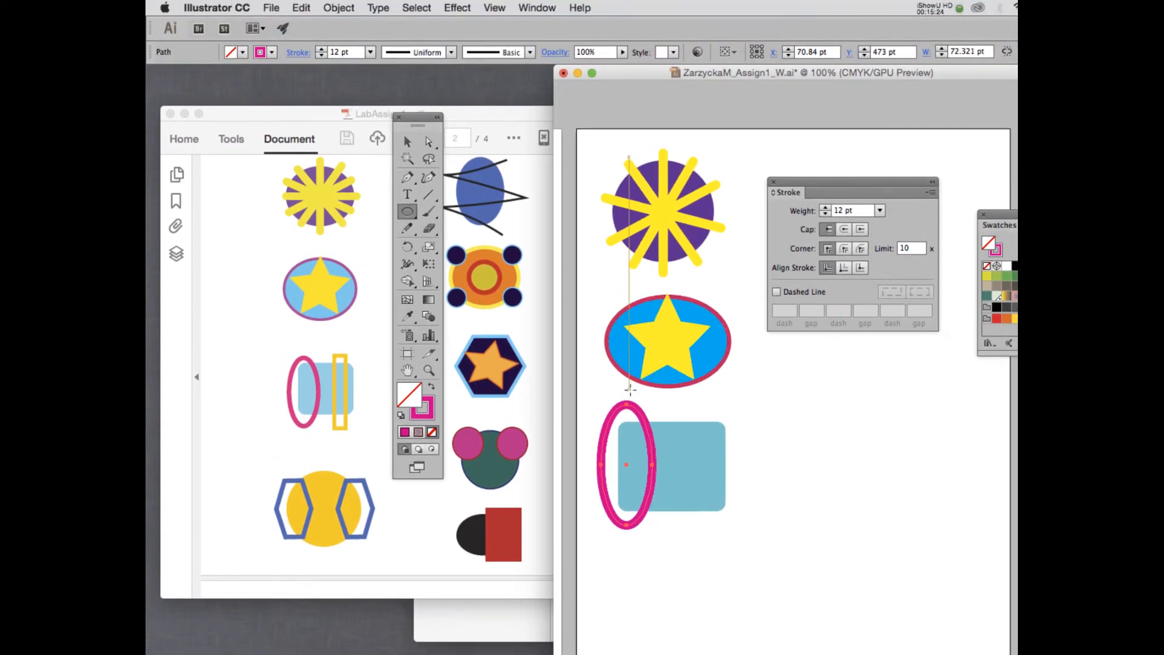
Expand the ellipse's thick stroke into a filled shape with Object > Expand, then deselect.
click(335, 7)
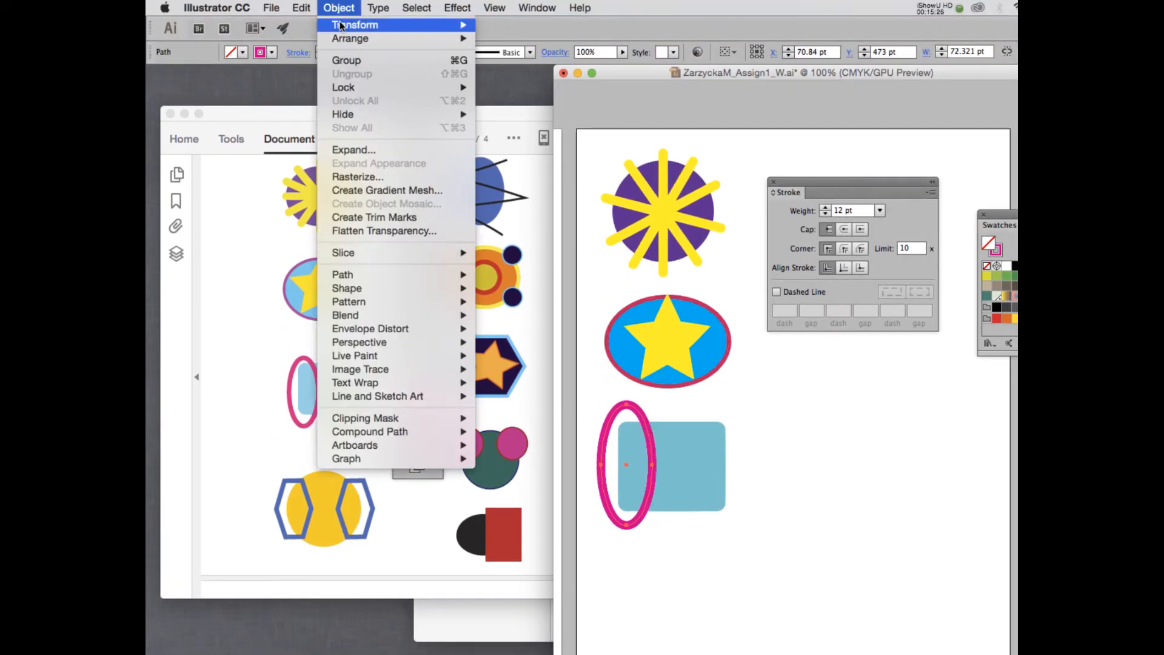
click(357, 150)
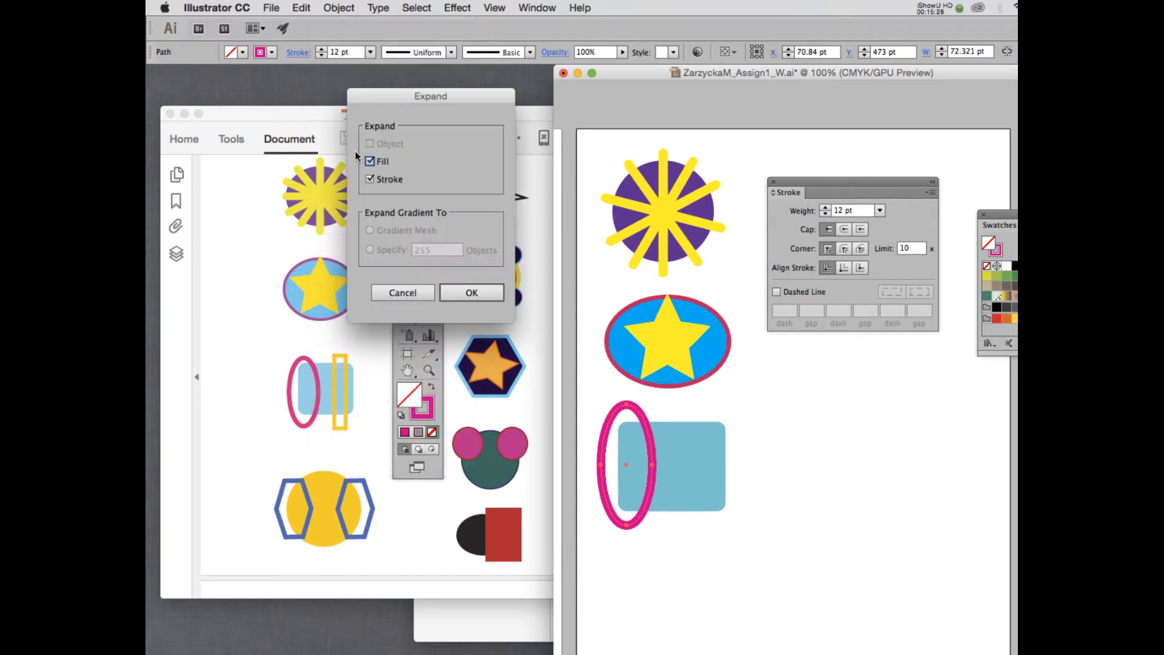
click(471, 293)
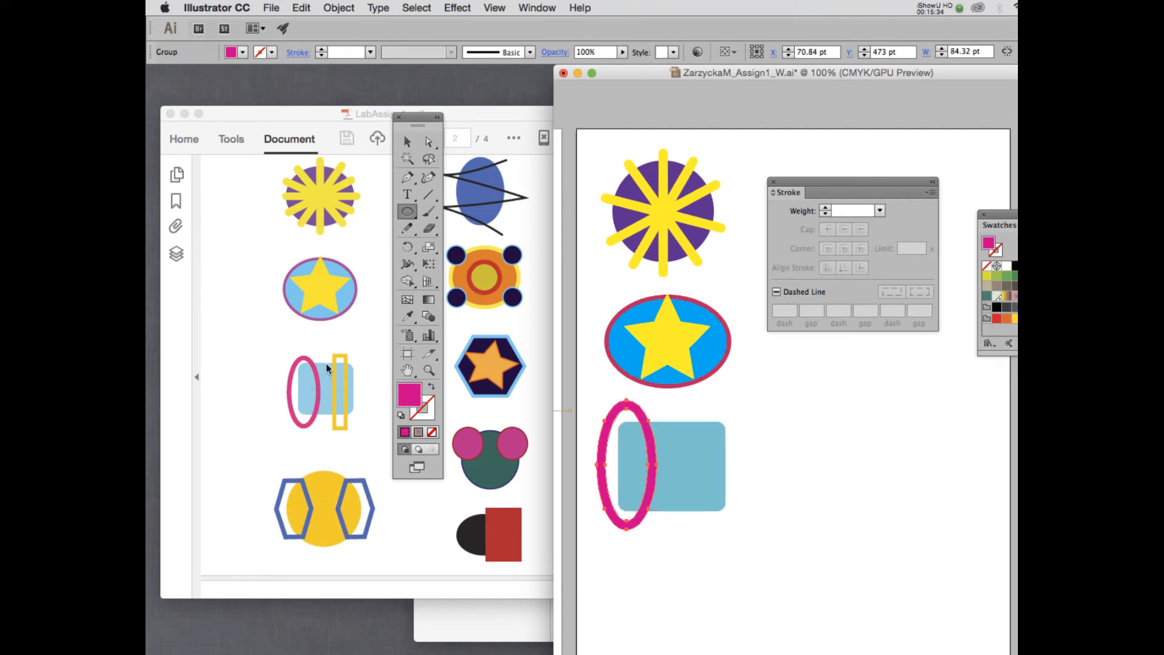
click(407, 141)
click(736, 421)
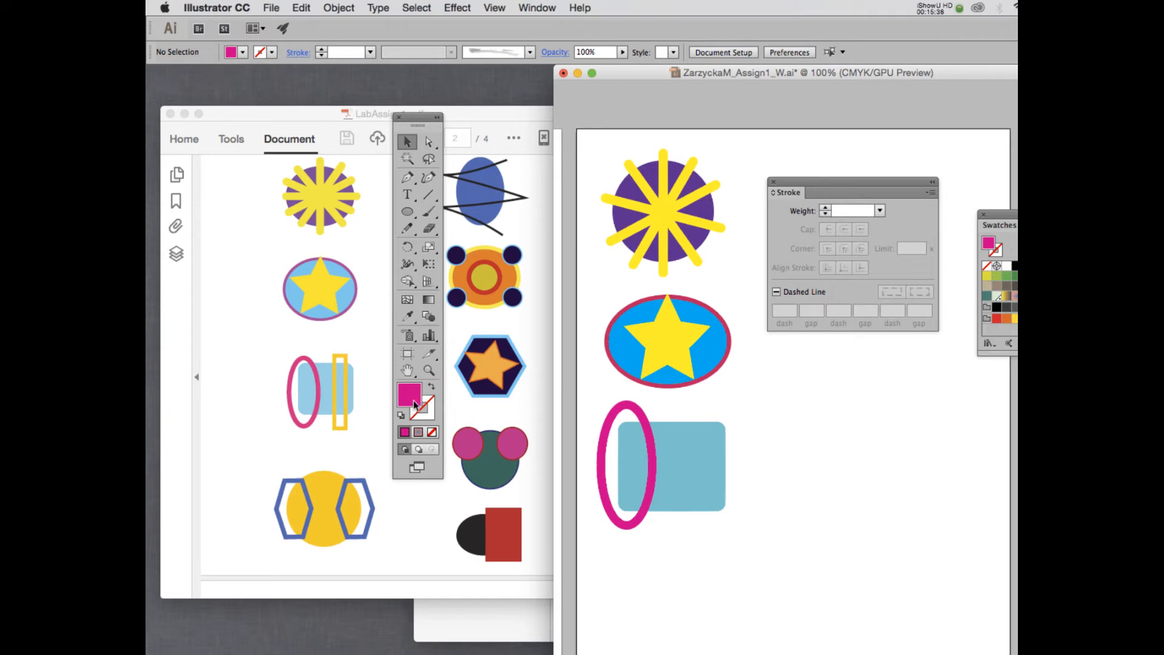
click(432, 389)
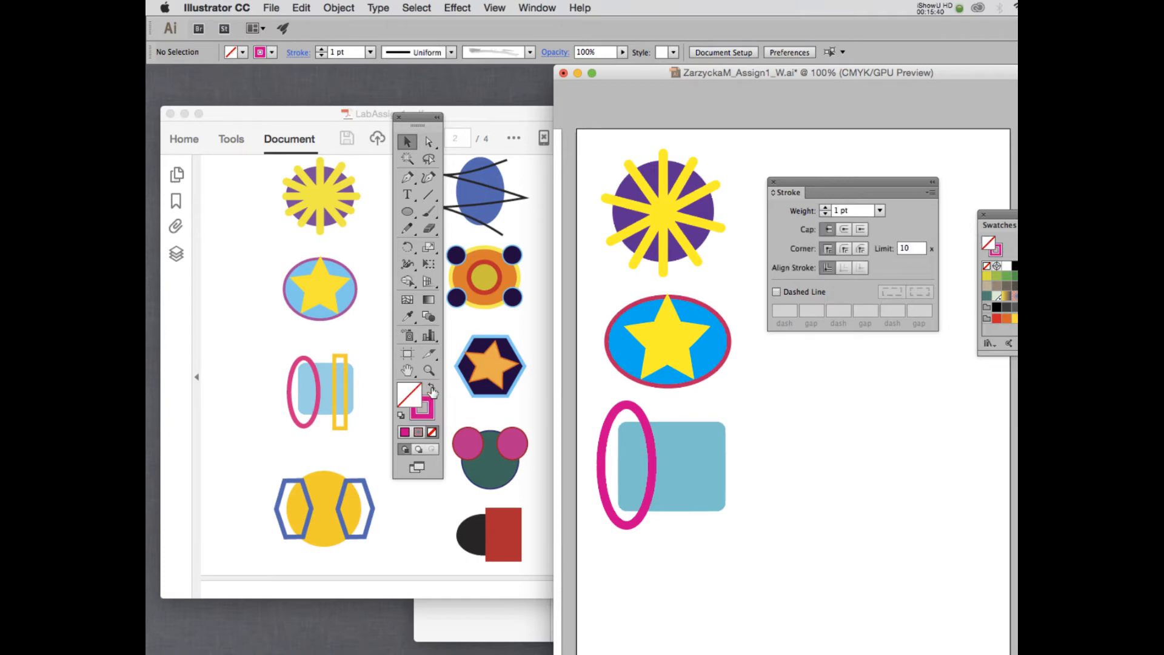
Set the stroke colour to yellow and draw a tall rectangle over the blue rectangle's right side.
double_click(422, 408)
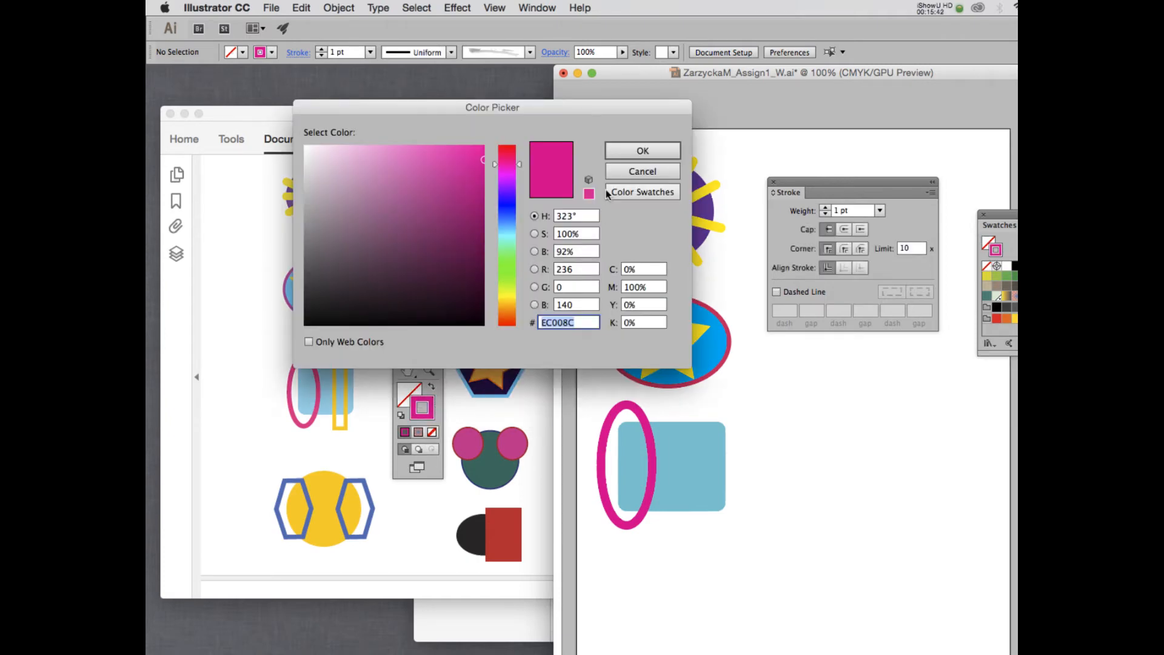
click(508, 298)
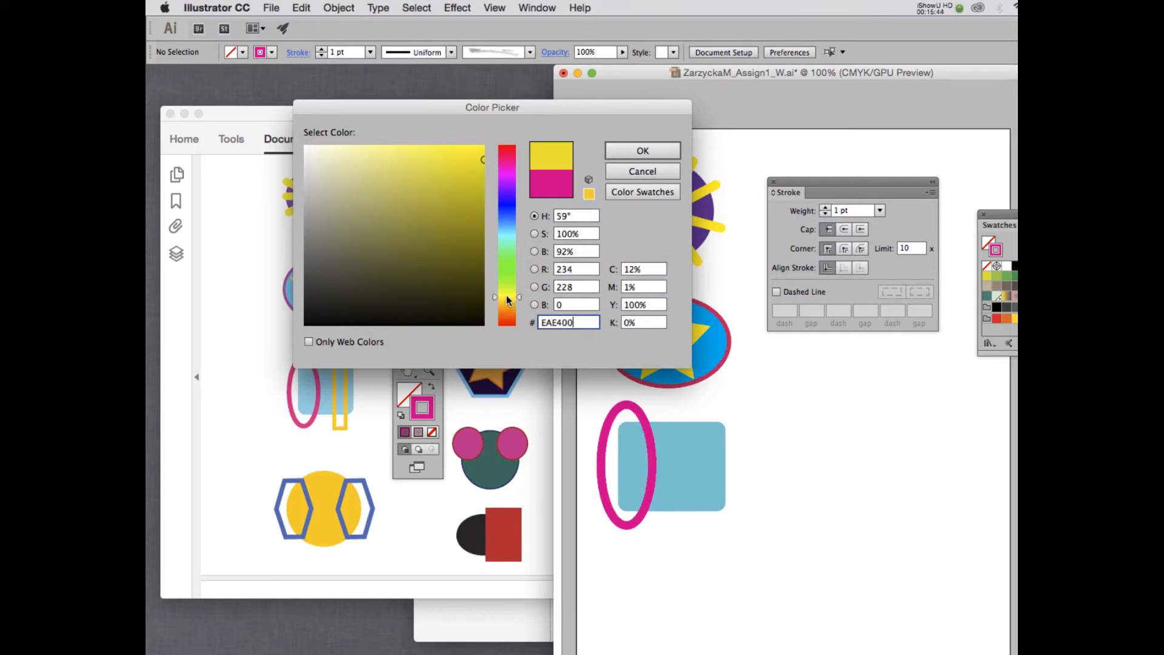
click(643, 150)
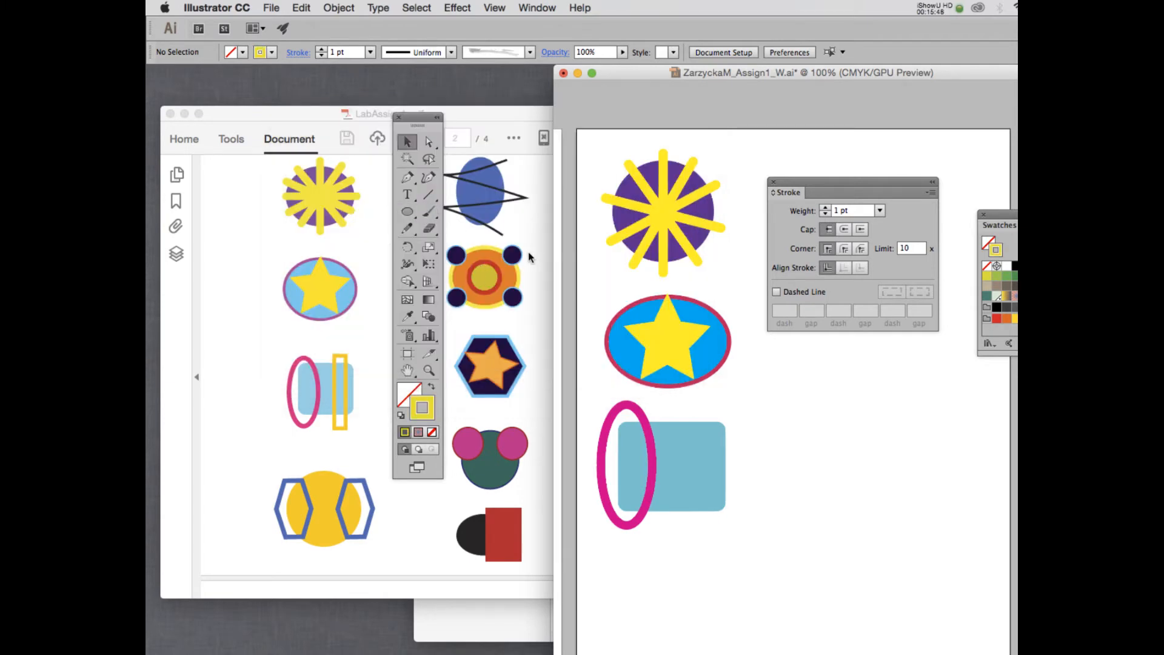
key(m)
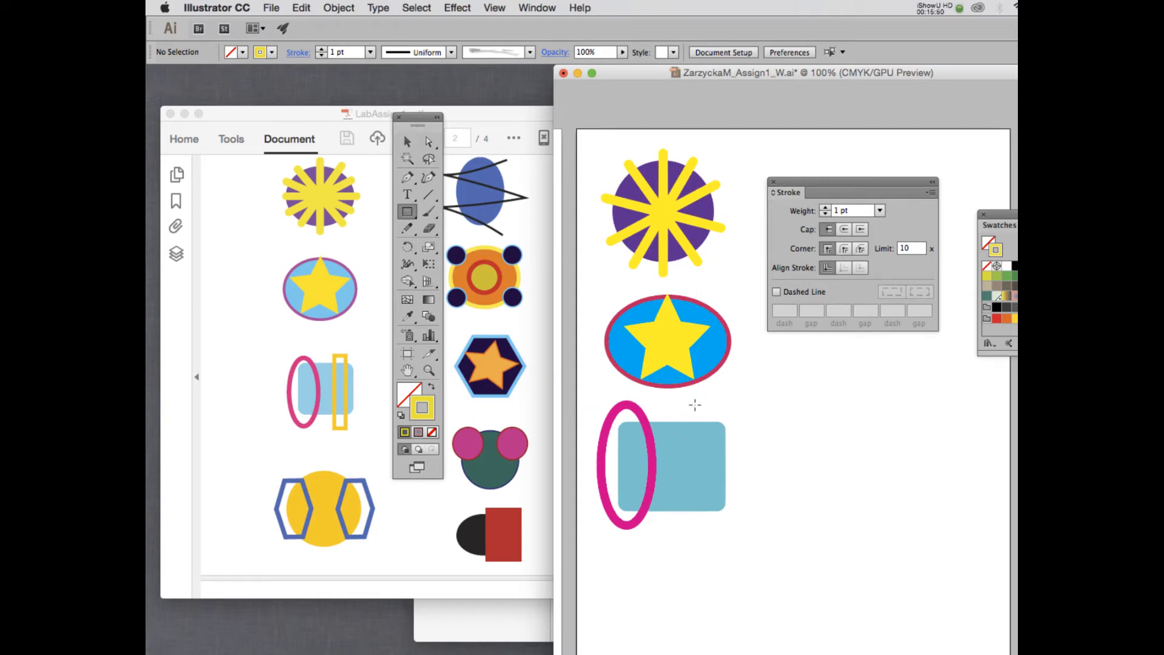
drag(688, 401, 721, 530)
Give the rectangle an 11 pt stroke and narrow it to about 31 pt wide.
double_click(838, 211)
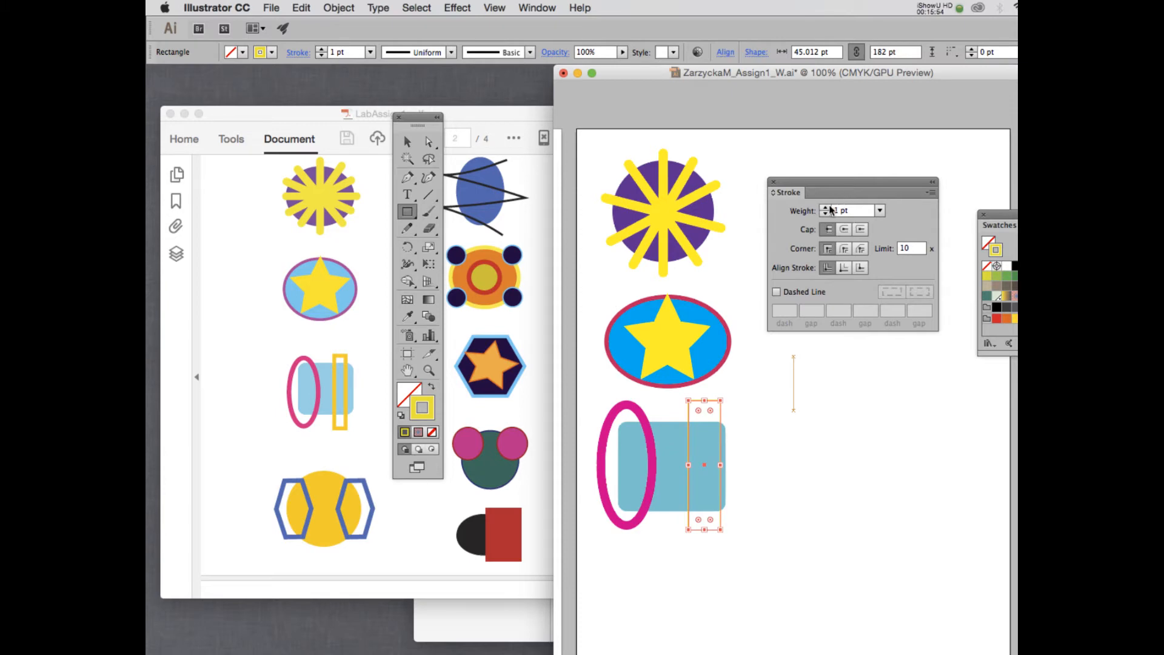
text(3)
key(Return)
text(10)
key(Return)
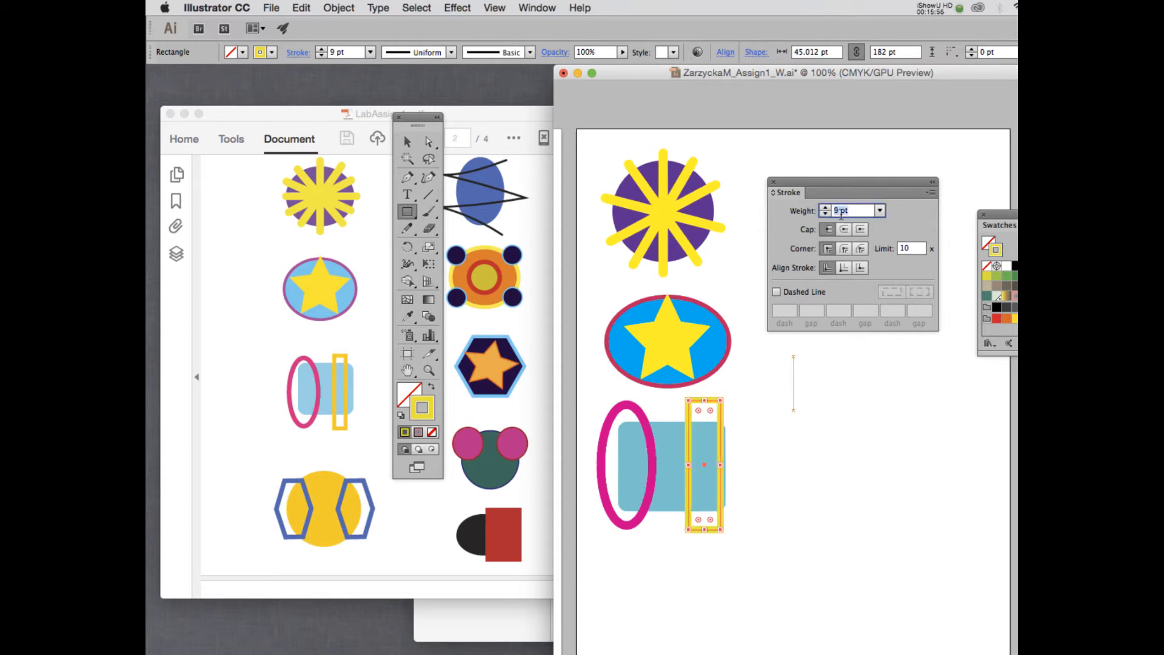
key(Up)
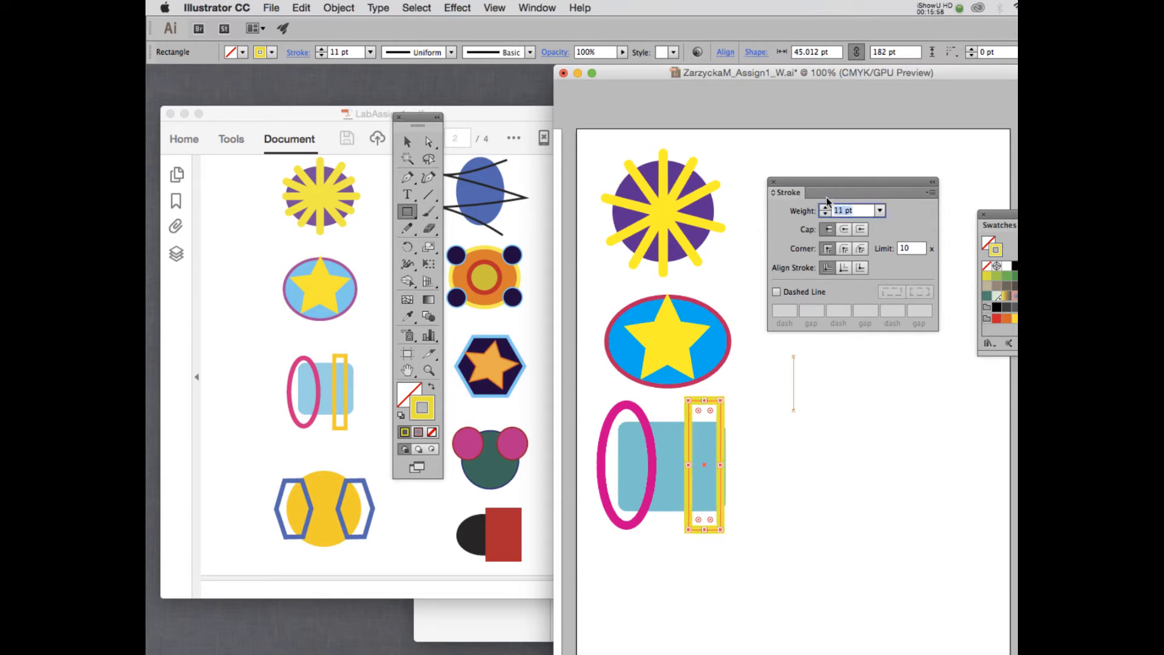
click(410, 141)
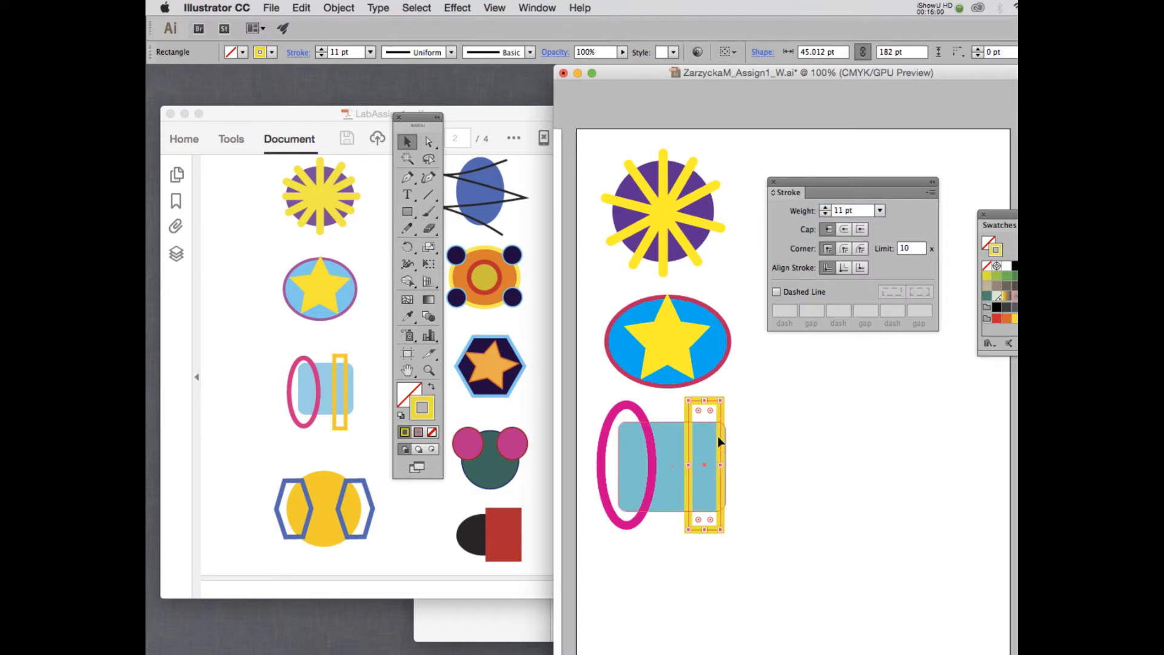
drag(721, 464, 711, 463)
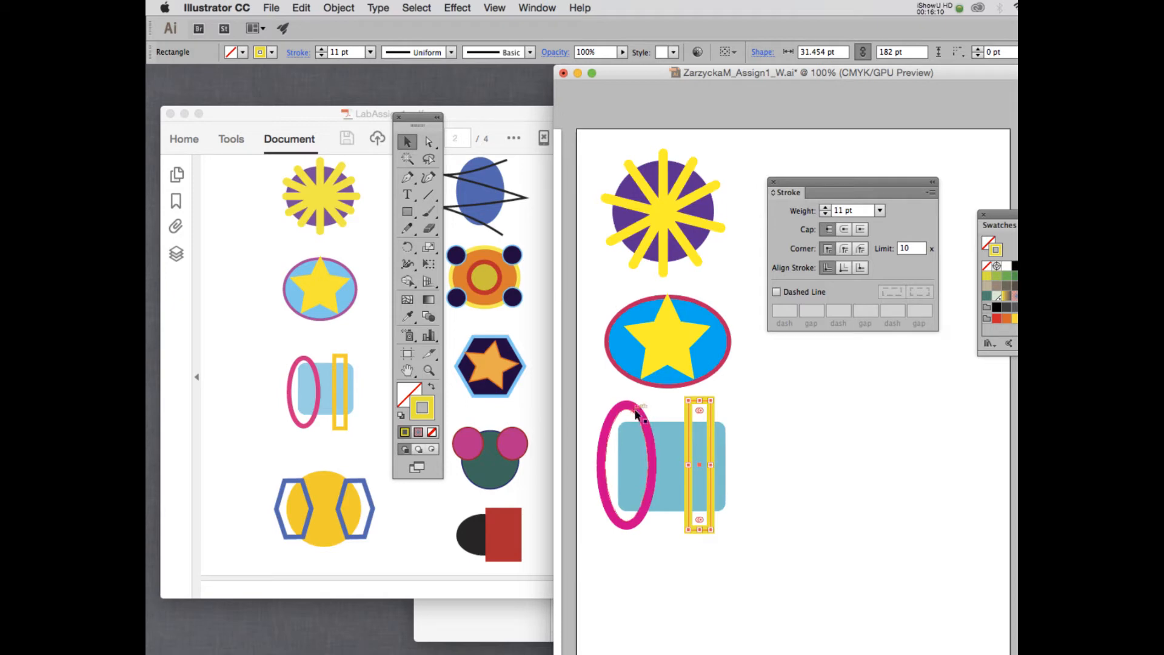
click(341, 8)
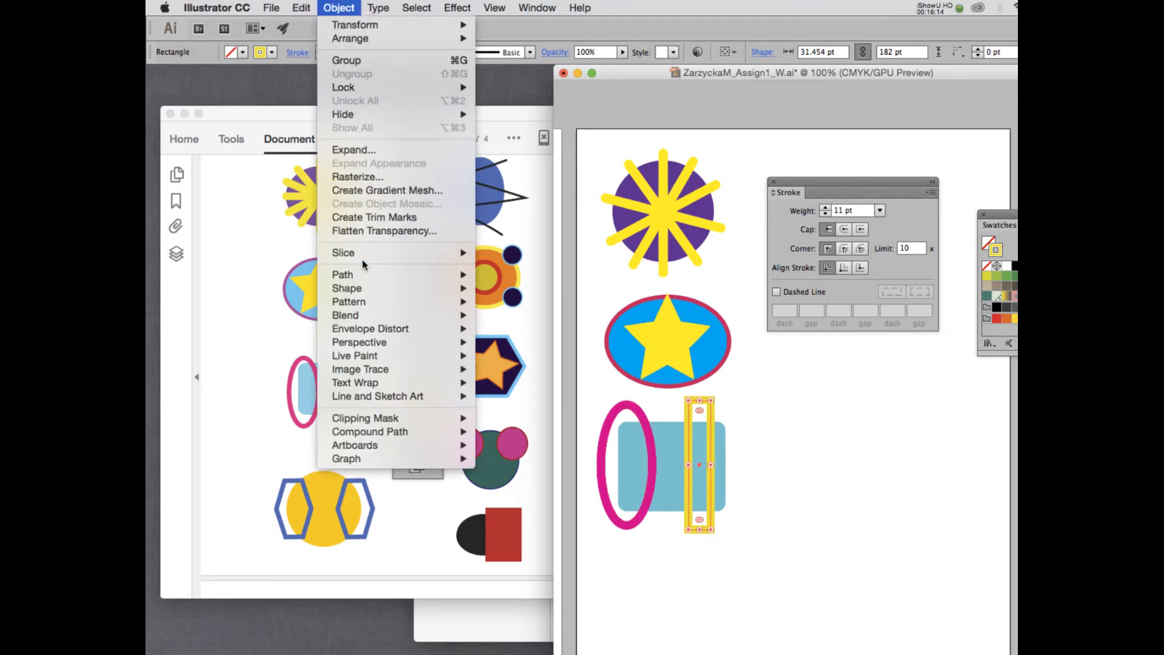
Expand the yellow rectangle's outline into a filled shape.
mouse_move(362, 251)
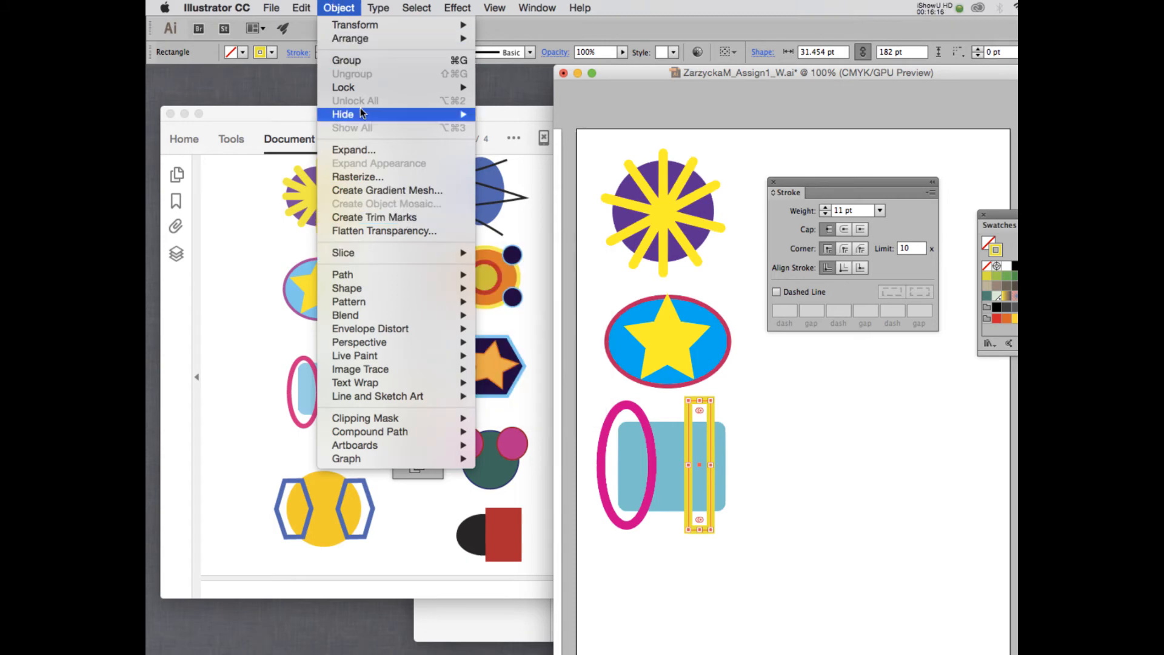
click(354, 146)
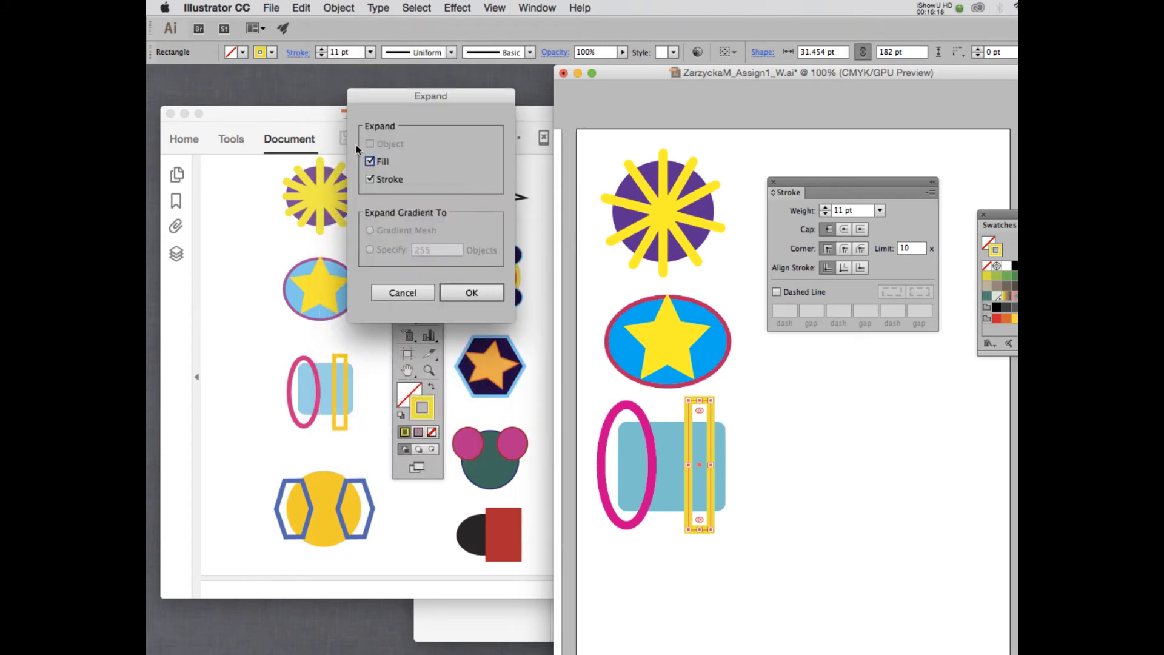
click(464, 294)
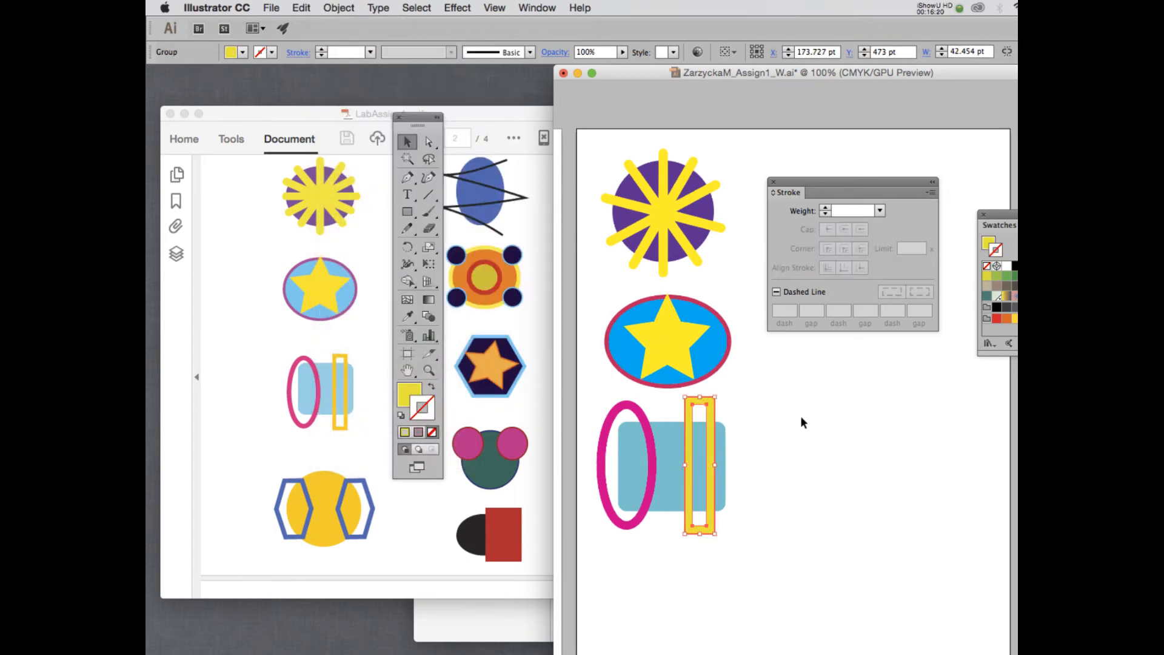
scroll(763, 402, down, 1)
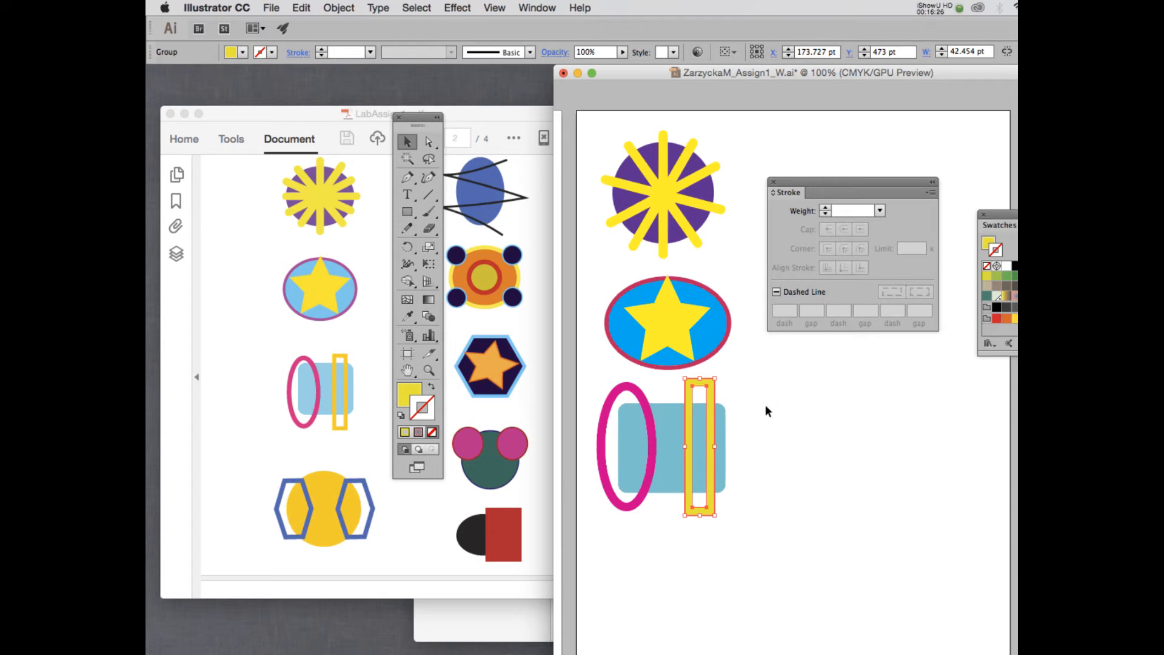
scroll(762, 402, down, 4)
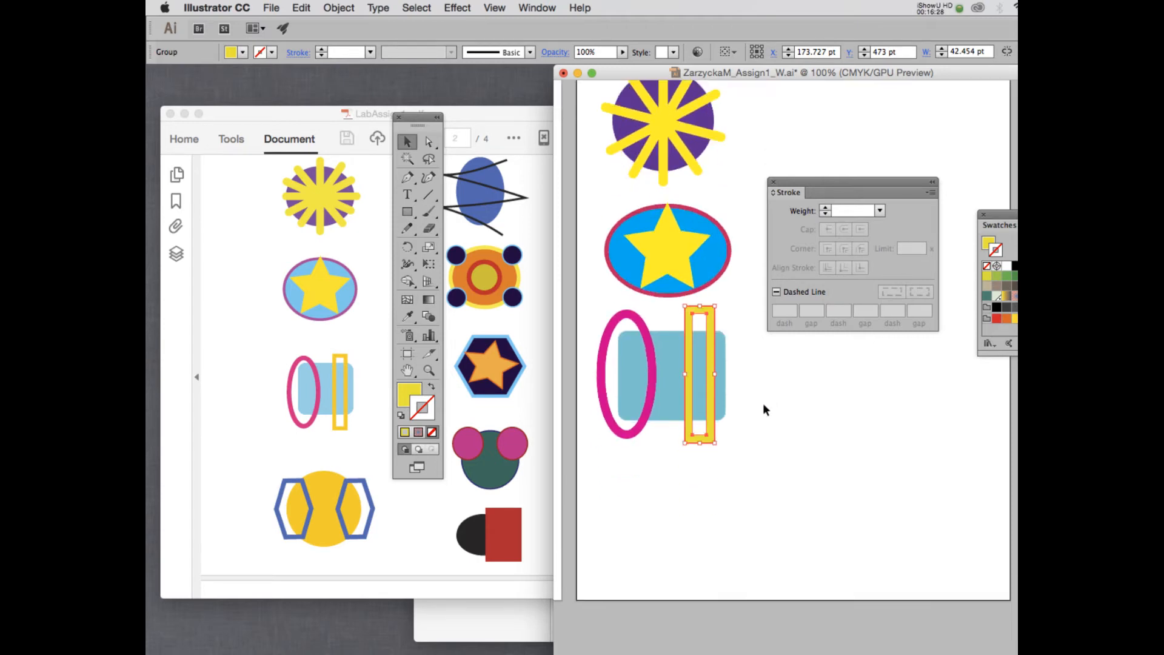
scroll(770, 393, down, 1)
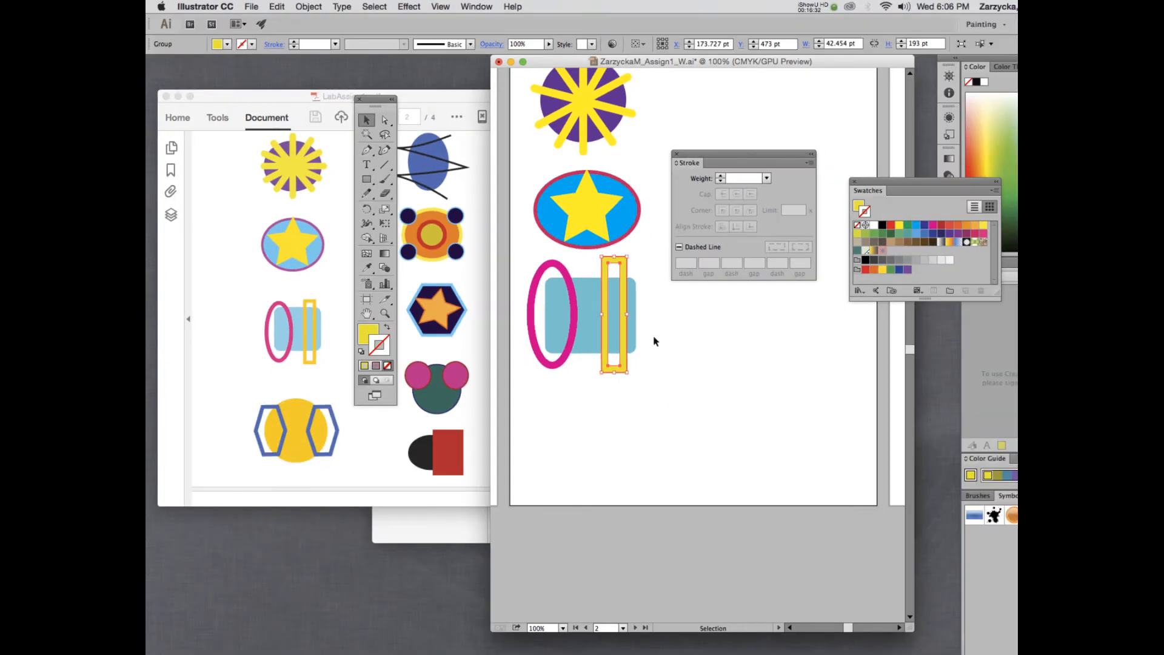
scroll(653, 340, up, 5)
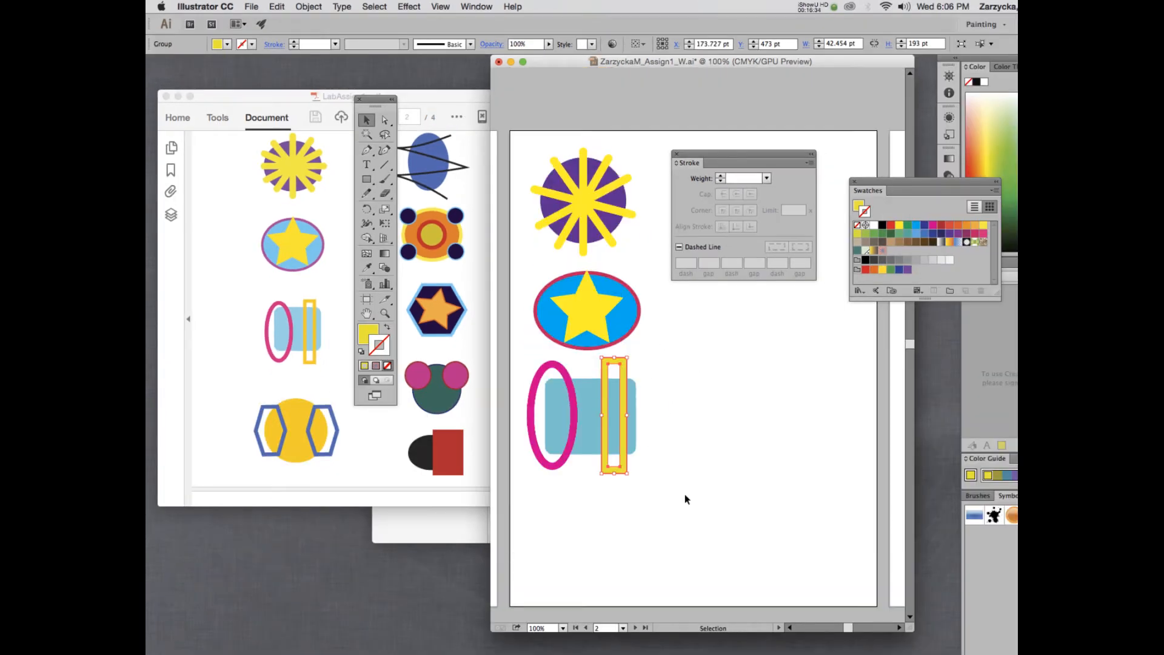
Scale down the ellipse, blue rectangle and yellow frame together, then shrink the star ellipse.
drag(687, 494, 533, 386)
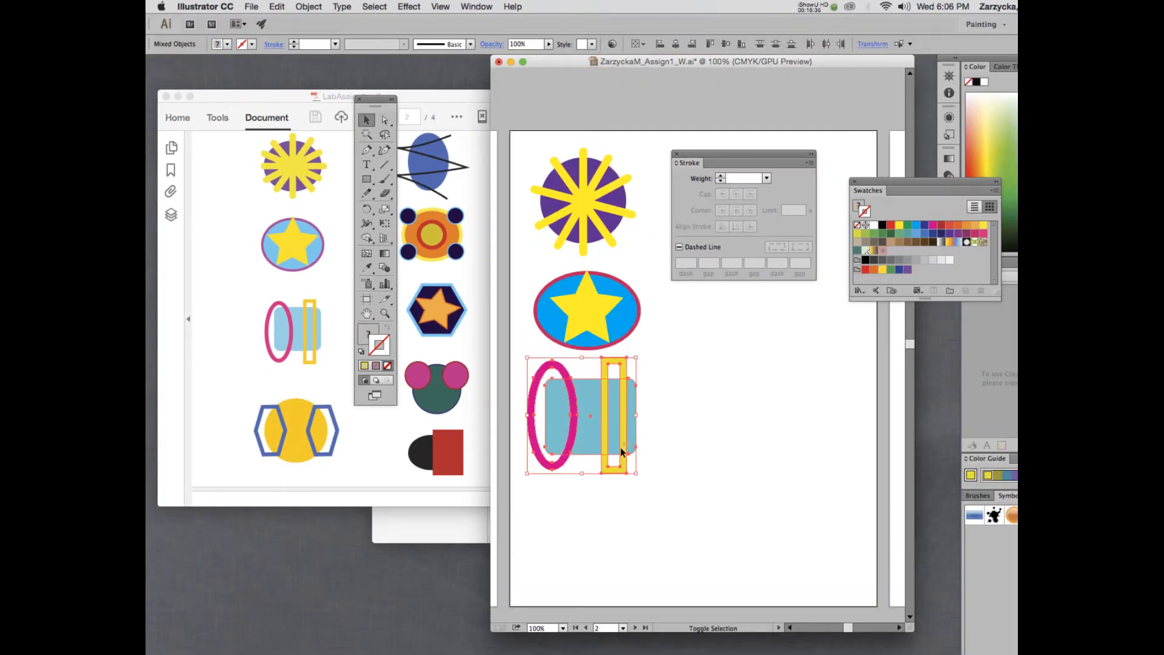
drag(637, 473, 623, 459)
click(667, 328)
click(615, 323)
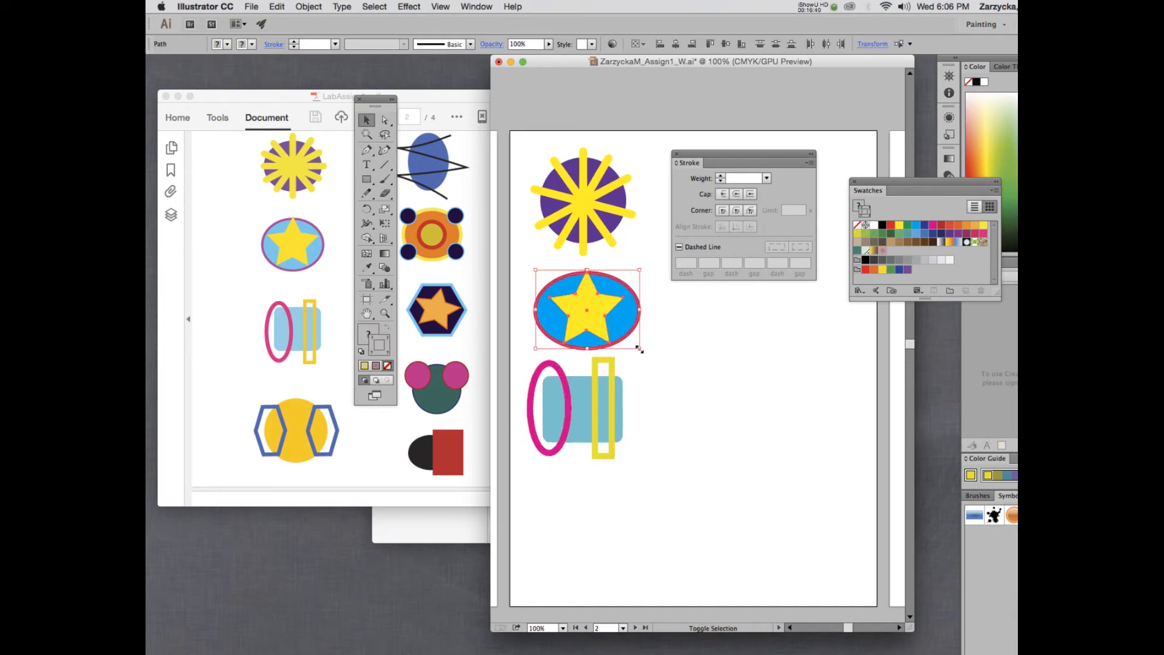
drag(640, 351, 624, 336)
Fill the yellow rectangle frame with a brighter yellow.
click(612, 389)
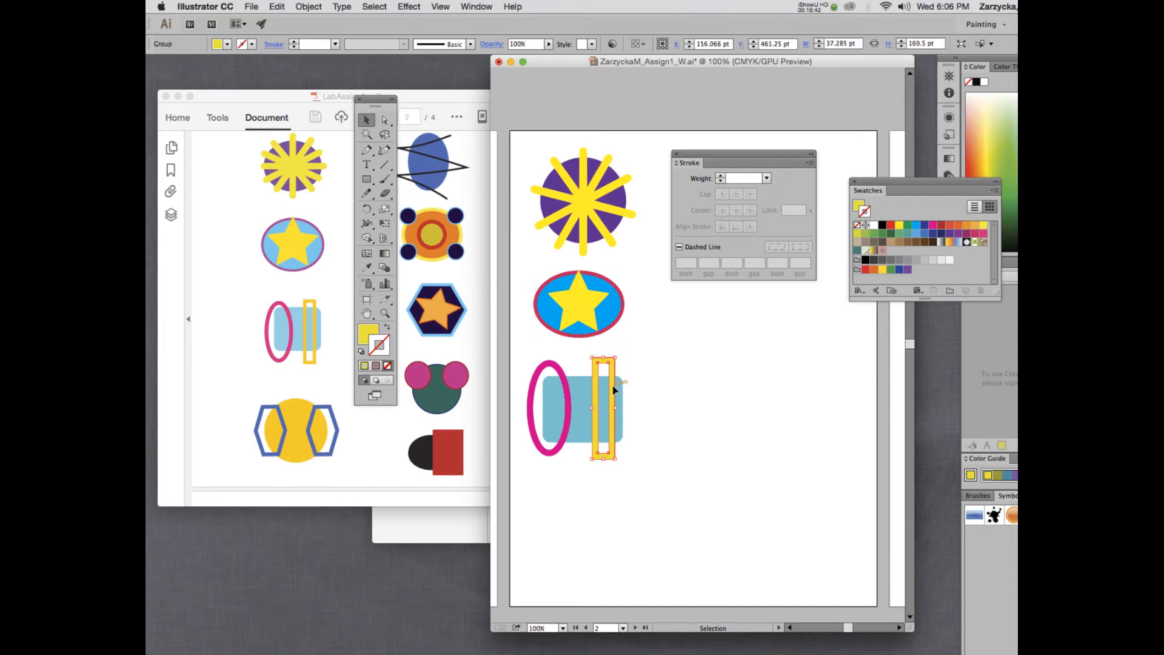
click(366, 330)
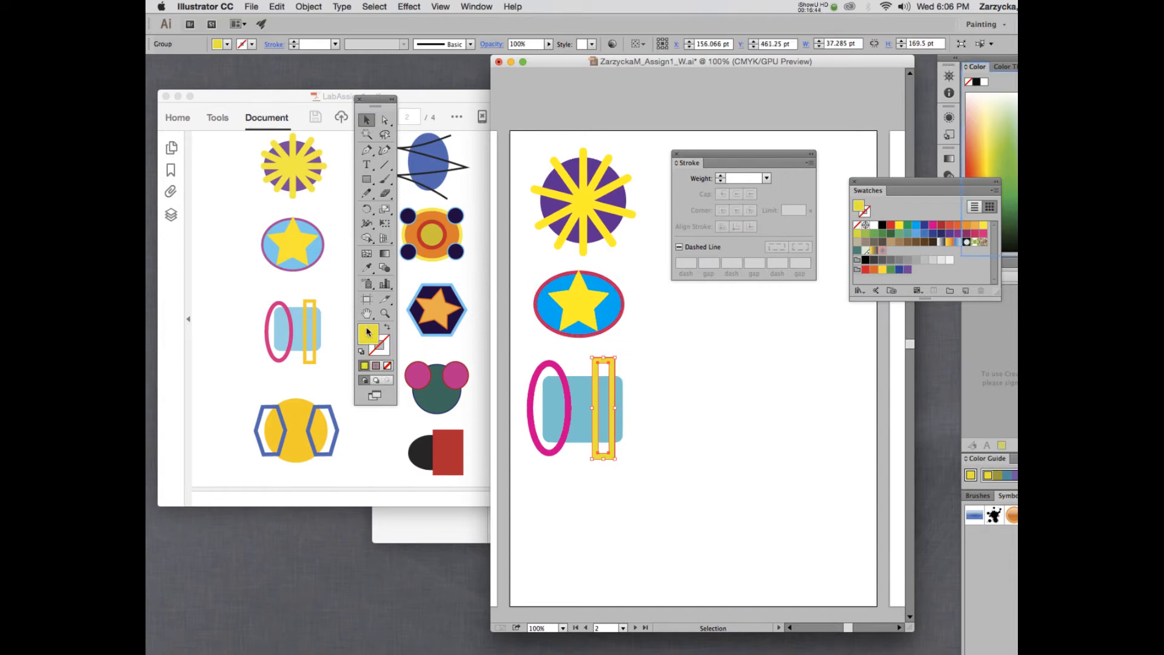
click(900, 226)
click(656, 370)
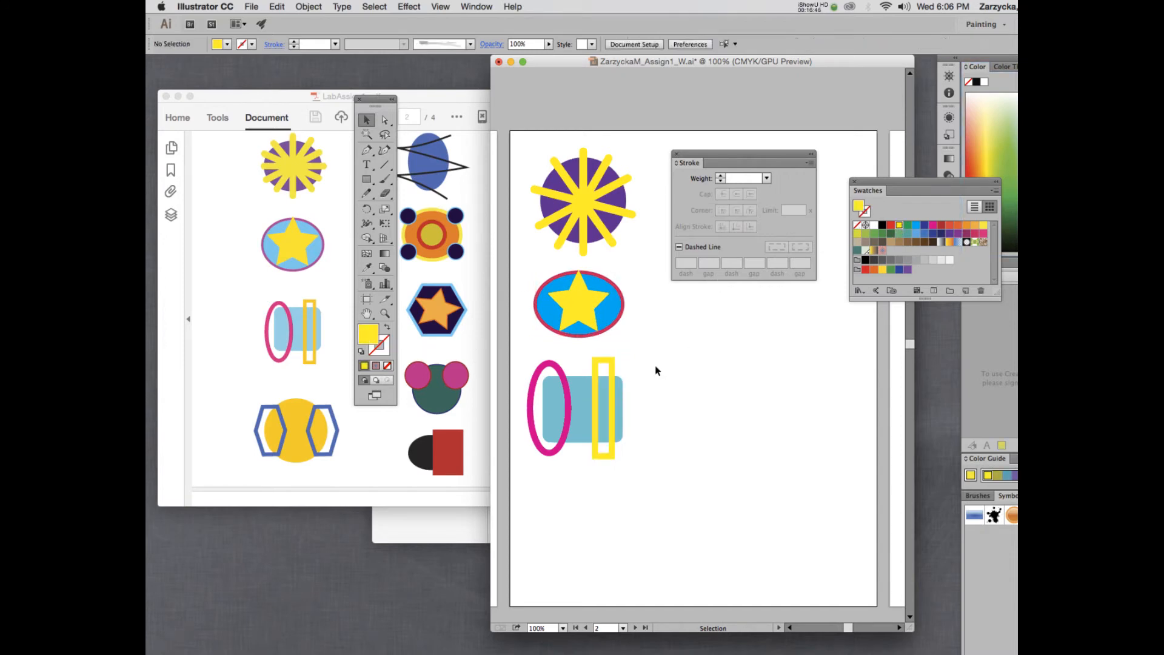
Stretch and reposition the yellow rectangle group over the blue rectangle's right end.
click(611, 401)
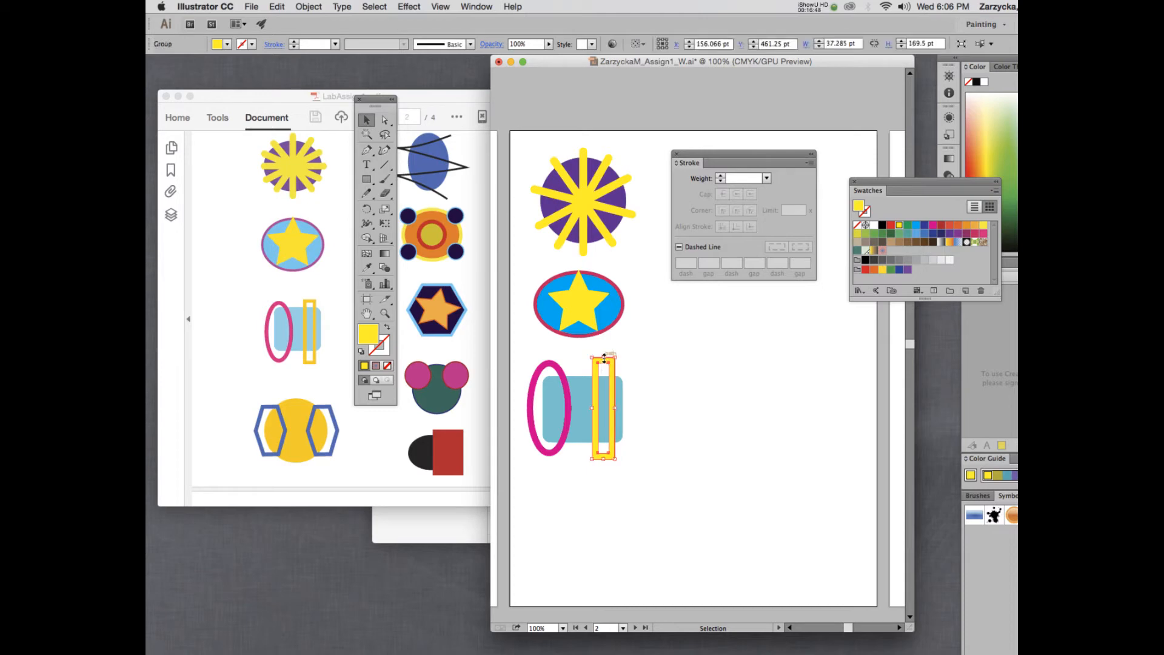
drag(604, 359, 604, 364)
drag(614, 380, 613, 373)
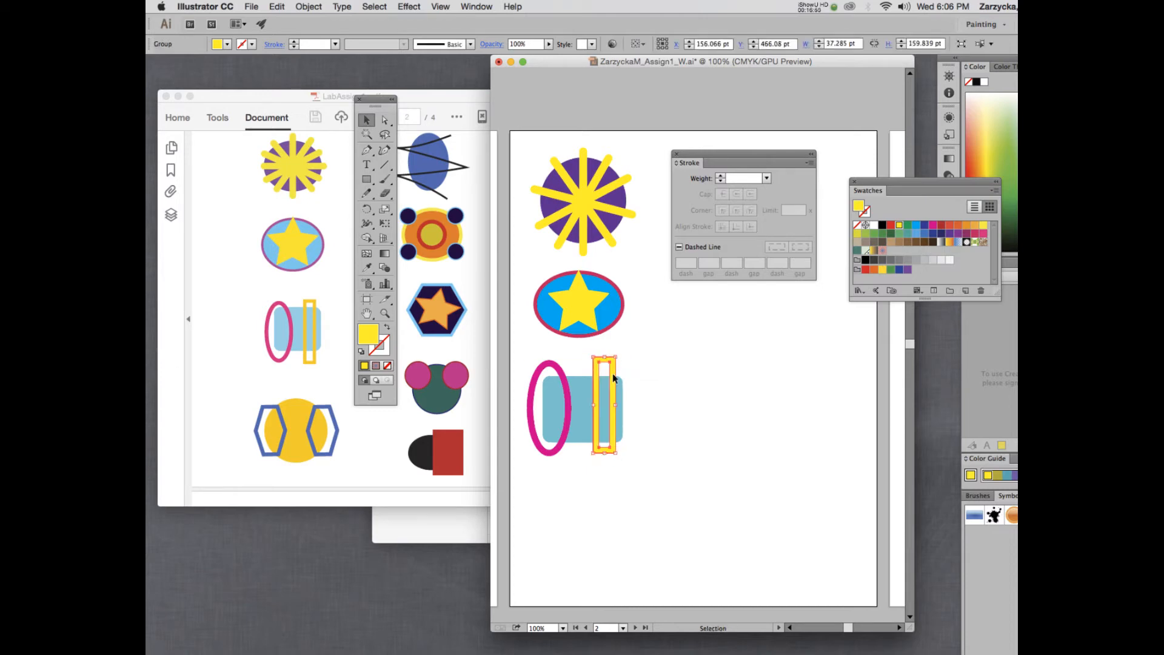
click(686, 399)
click(602, 454)
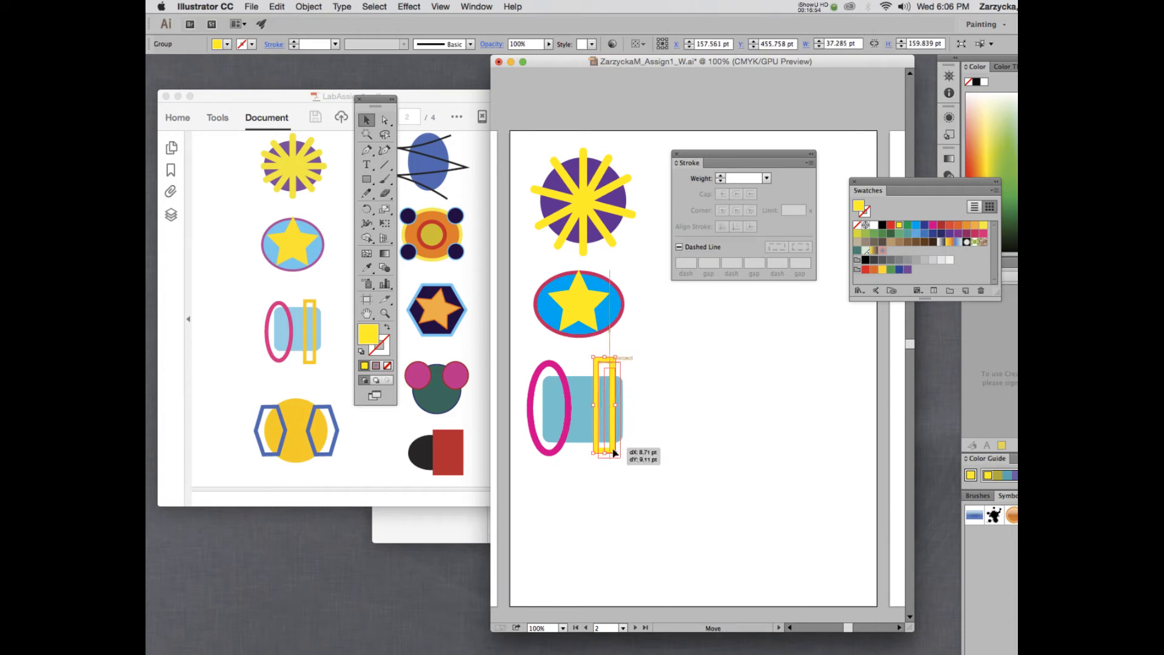
drag(608, 448, 609, 449)
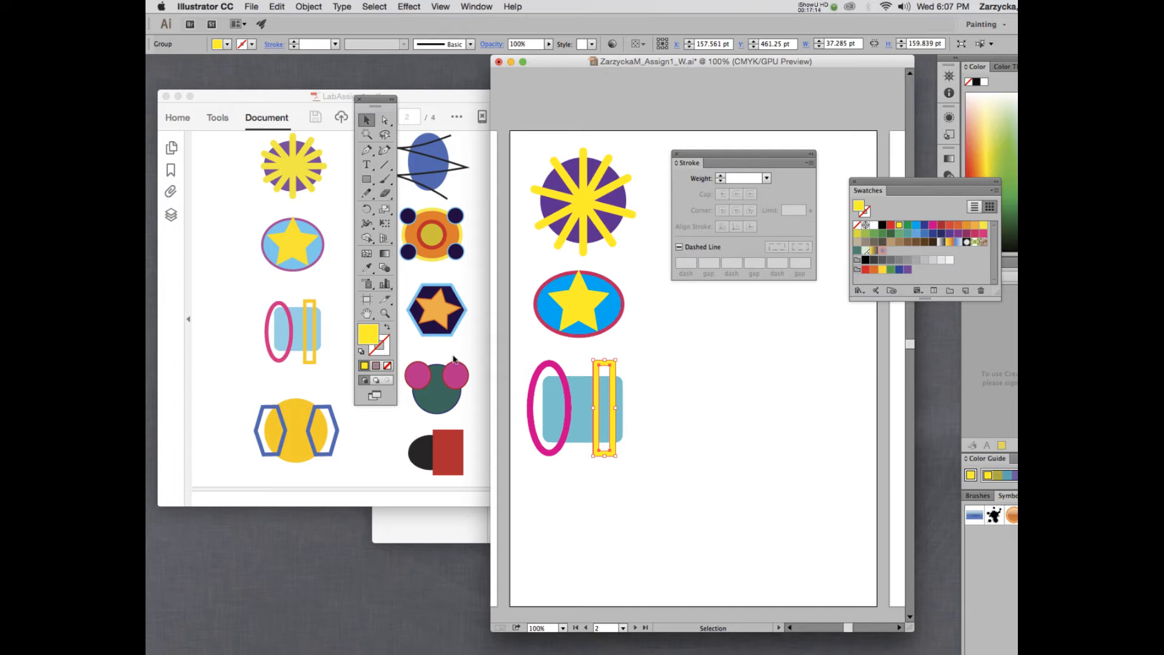
click(588, 492)
Draw a golden yellow circle, about 152 × 147 pt, below the rectangle group.
key(l)
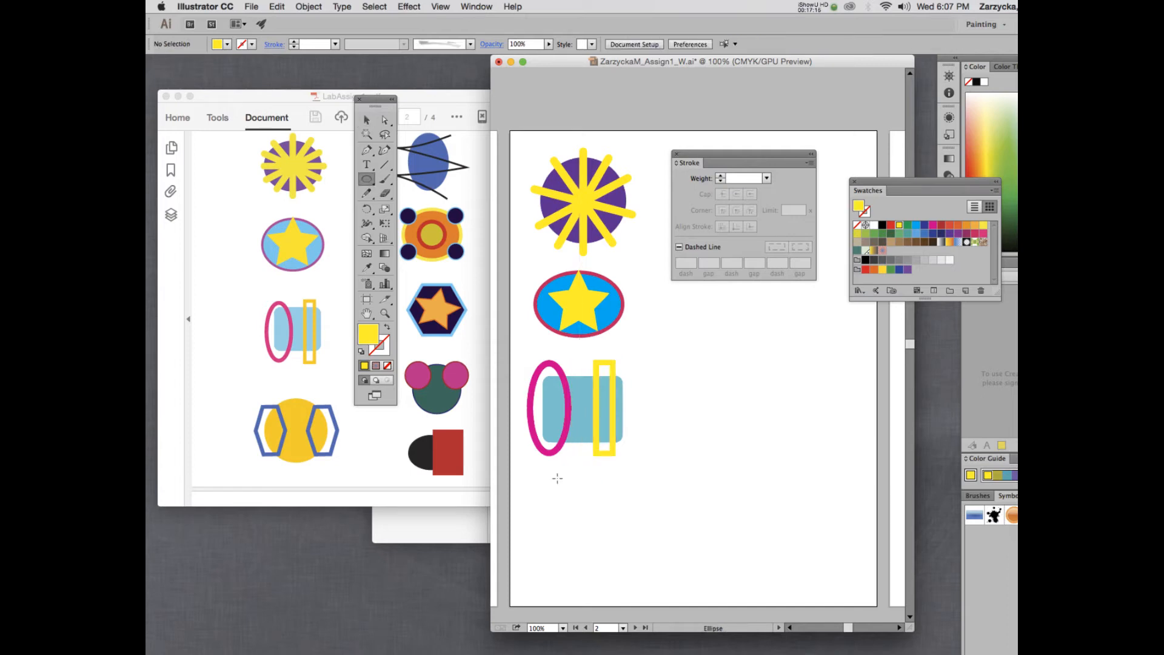
drag(552, 481, 639, 570)
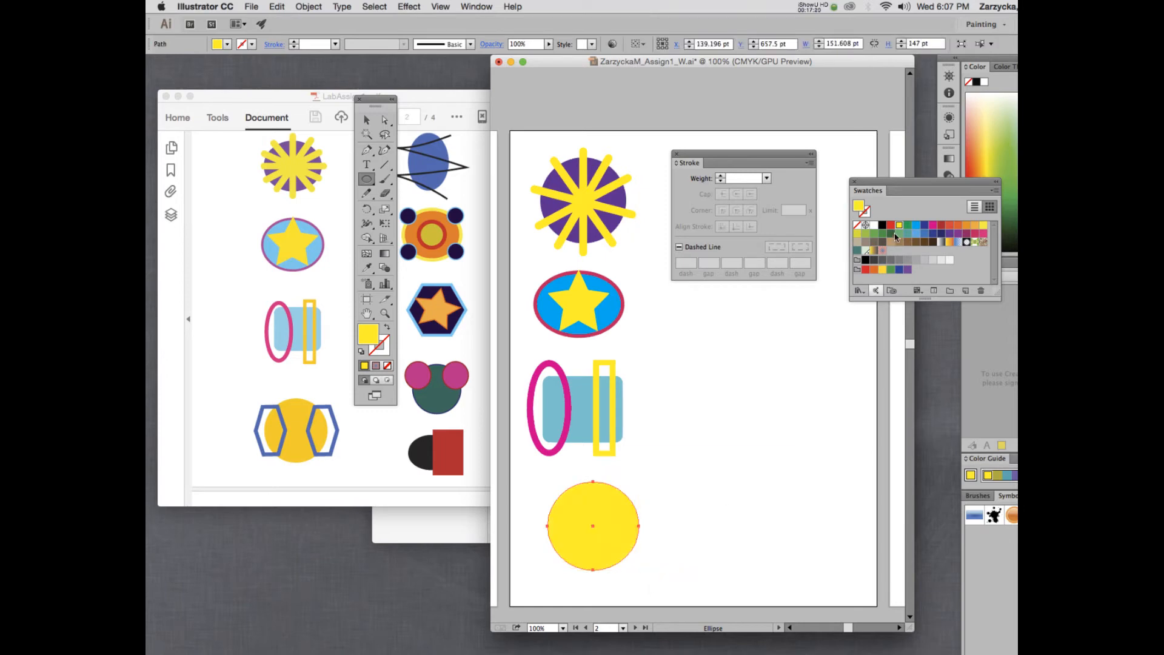
click(882, 270)
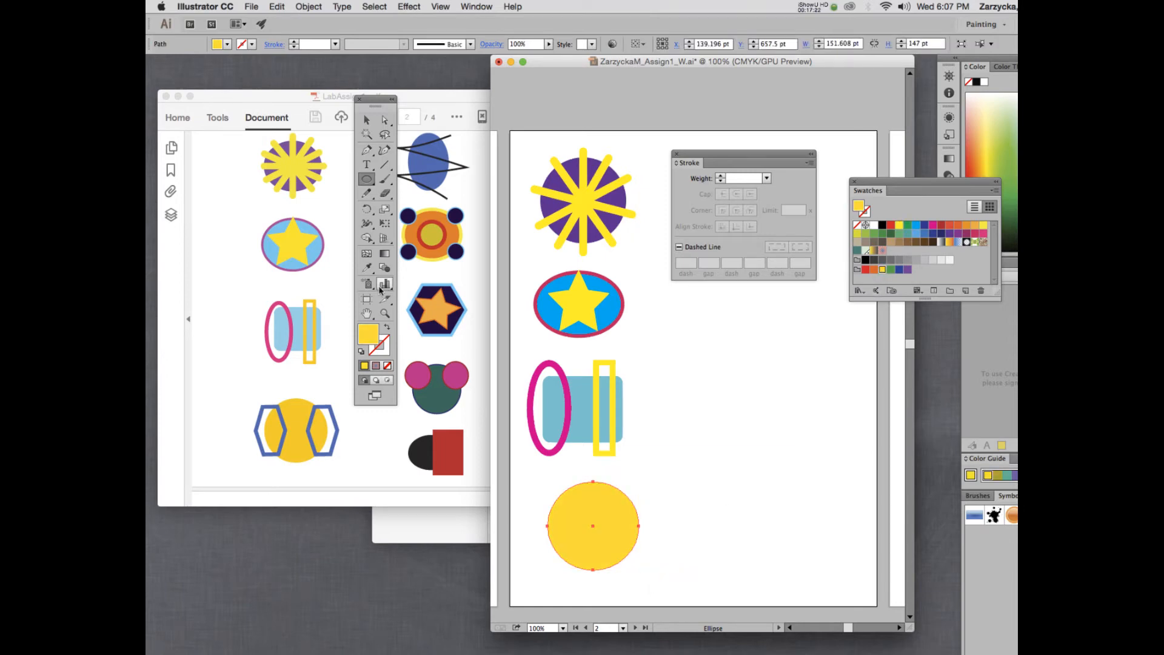
click(366, 119)
drag(602, 525, 606, 519)
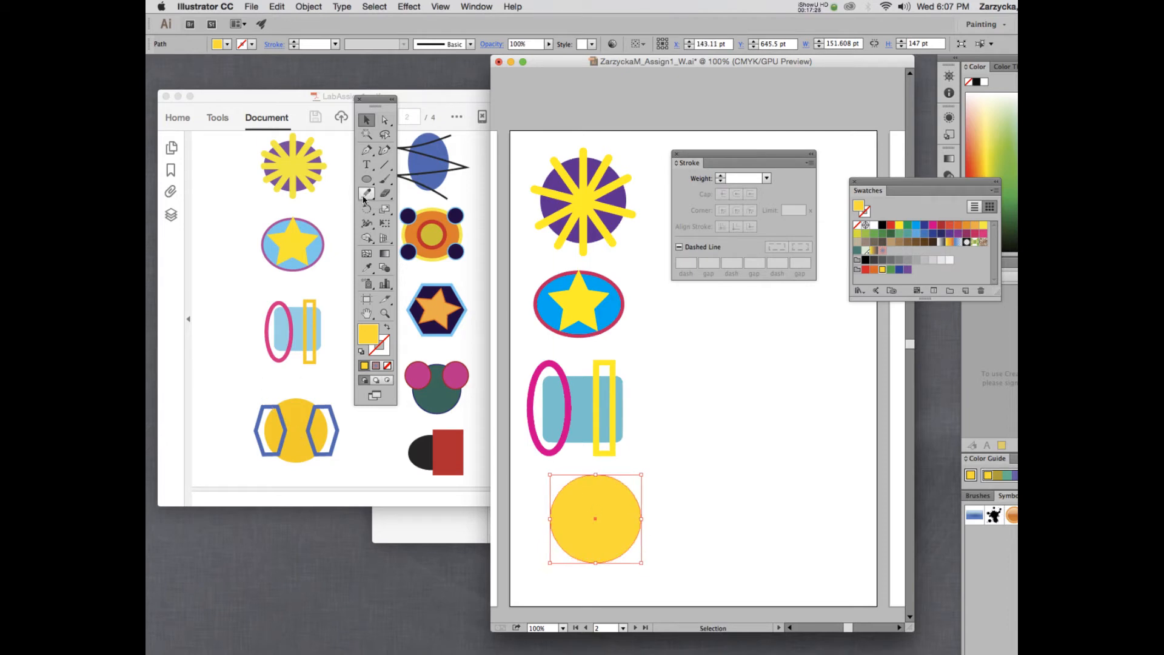
Set up a dark blue outline with no fill for the next shape.
click(534, 482)
click(386, 328)
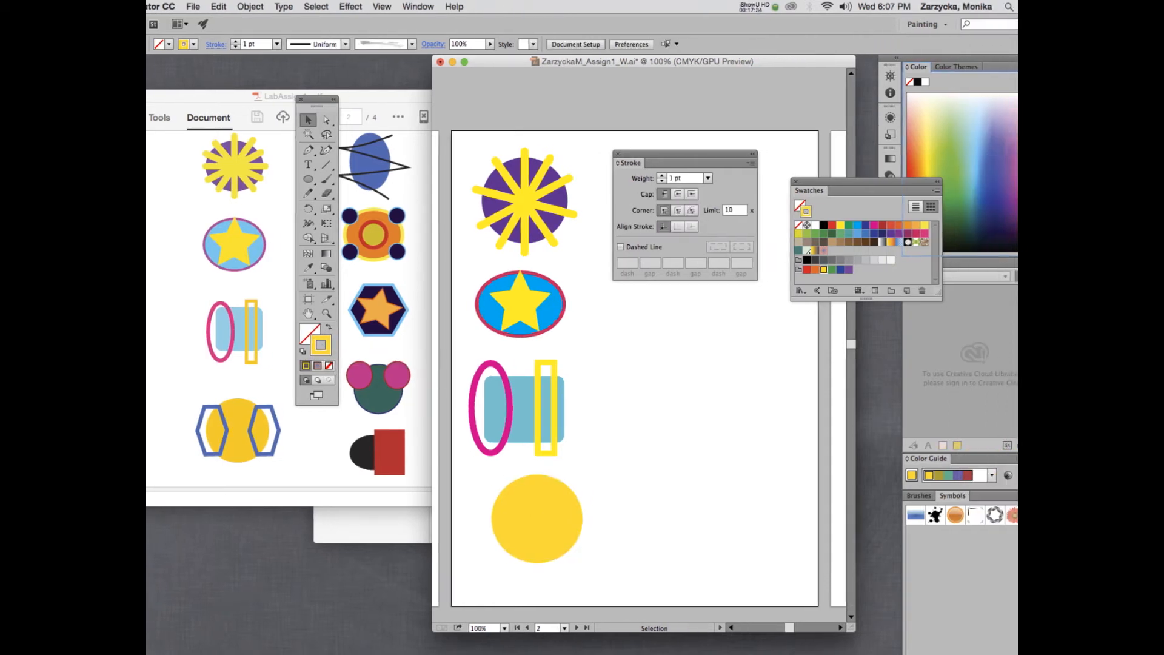
click(877, 234)
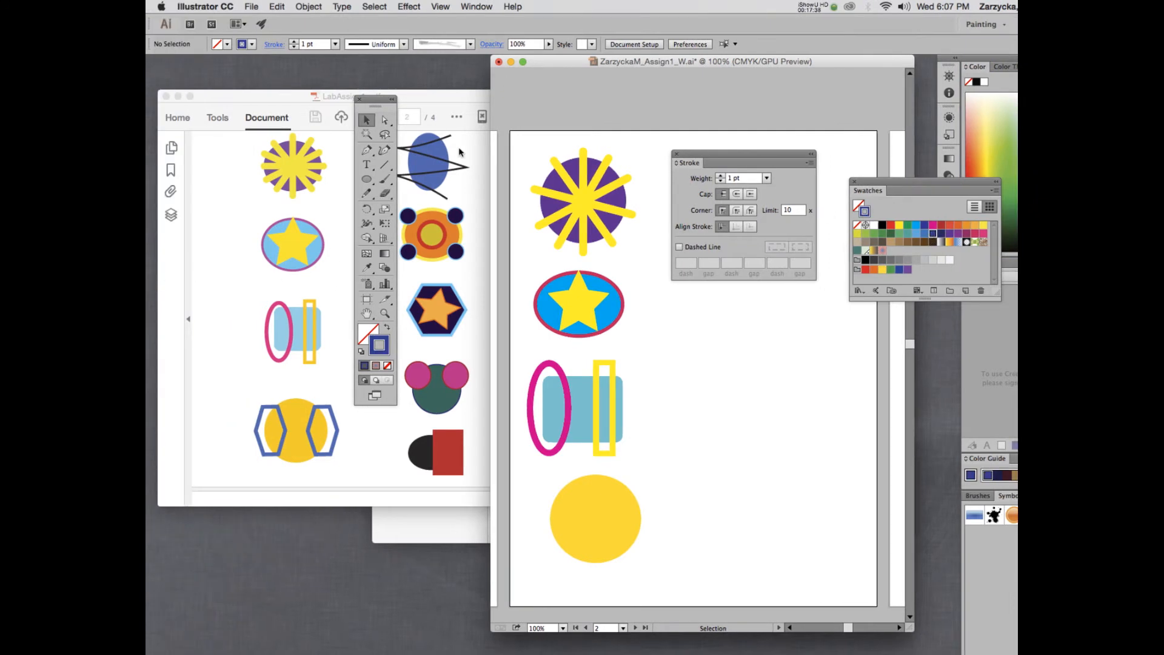
Draw a small hexagon with the Polygon tool near the yellow circle.
click(367, 180)
click(370, 180)
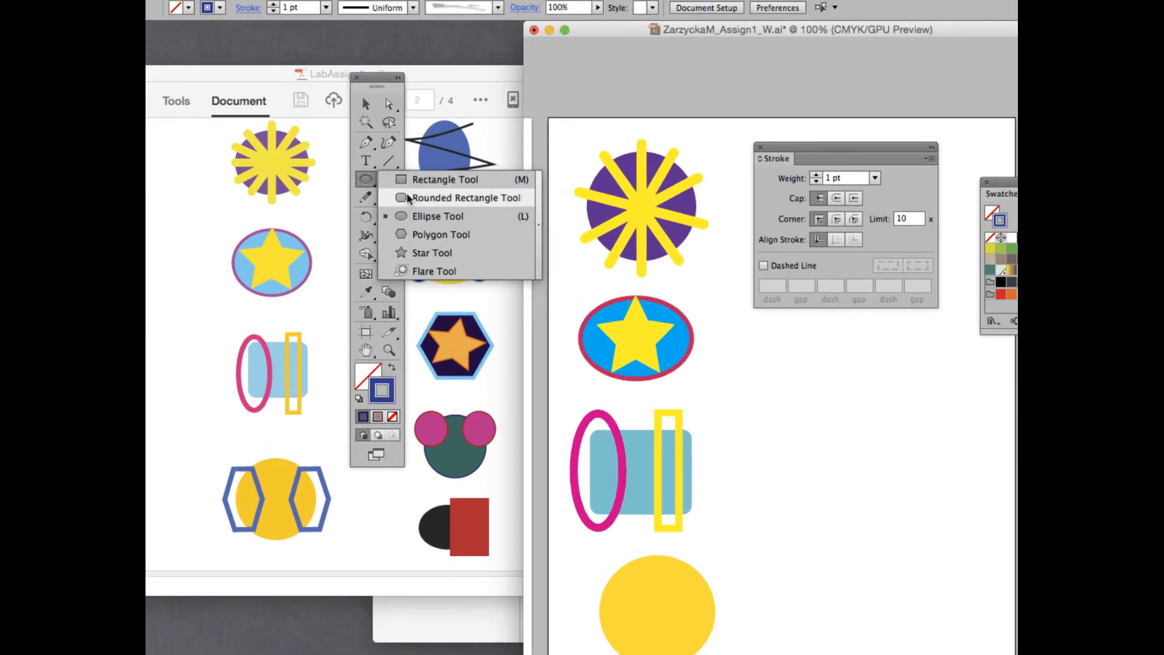
click(445, 234)
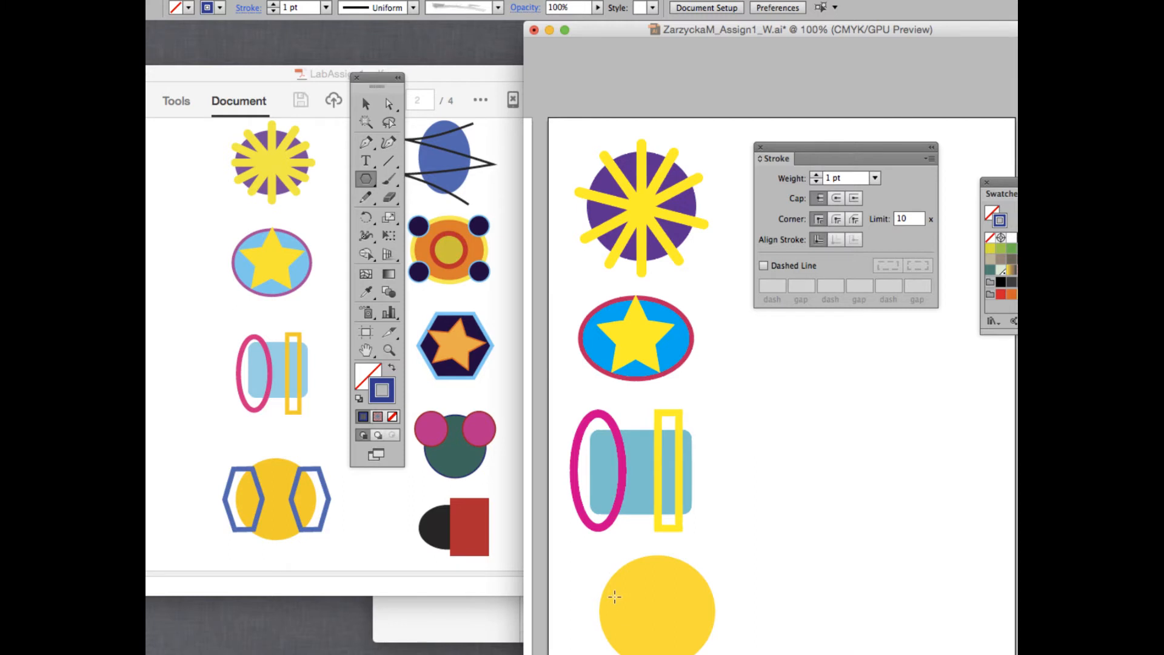
scroll(614, 597, down, 3)
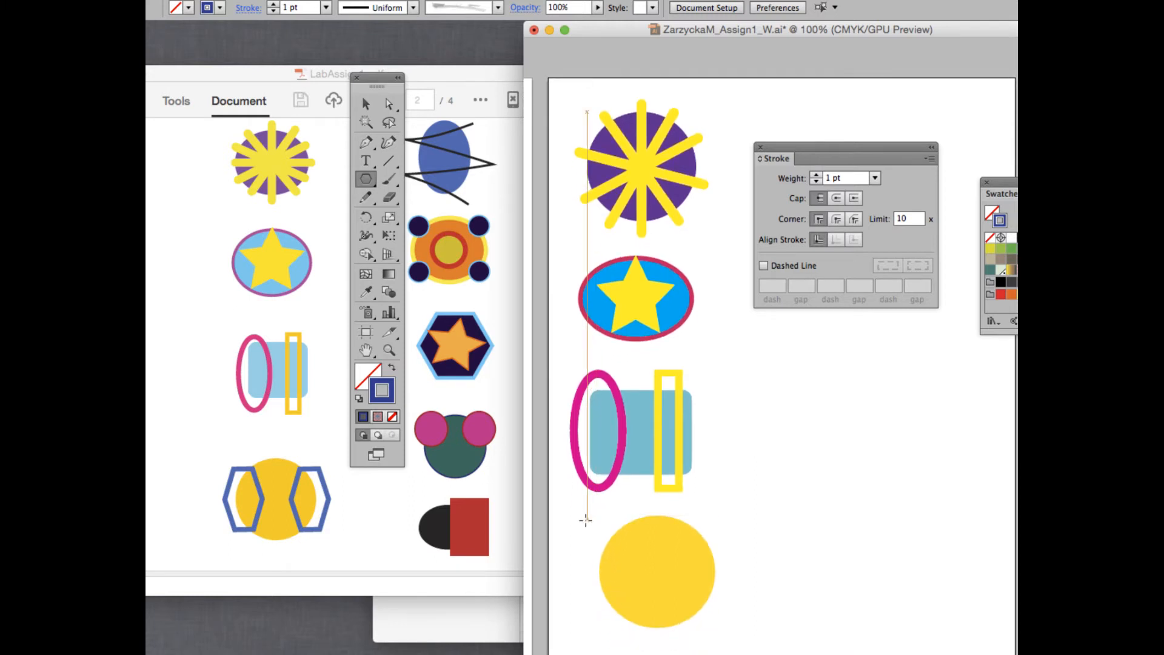
drag(581, 524, 599, 566)
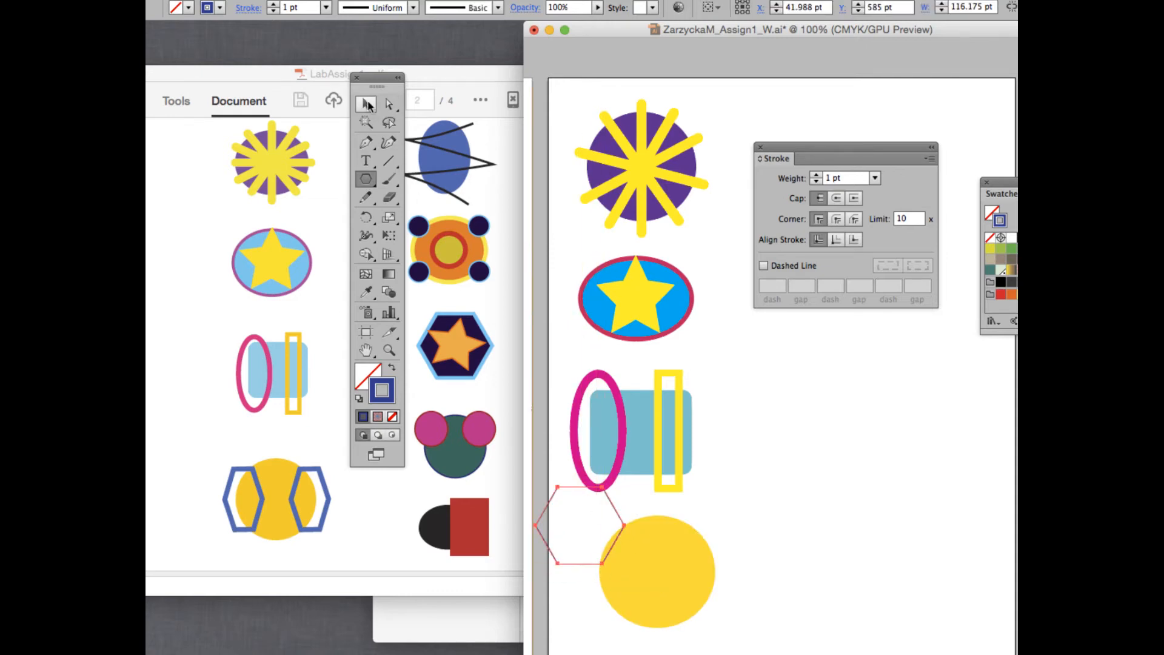
Move the hexagon over the circle's left side and stretch it to about 83 × 127 pt.
click(367, 104)
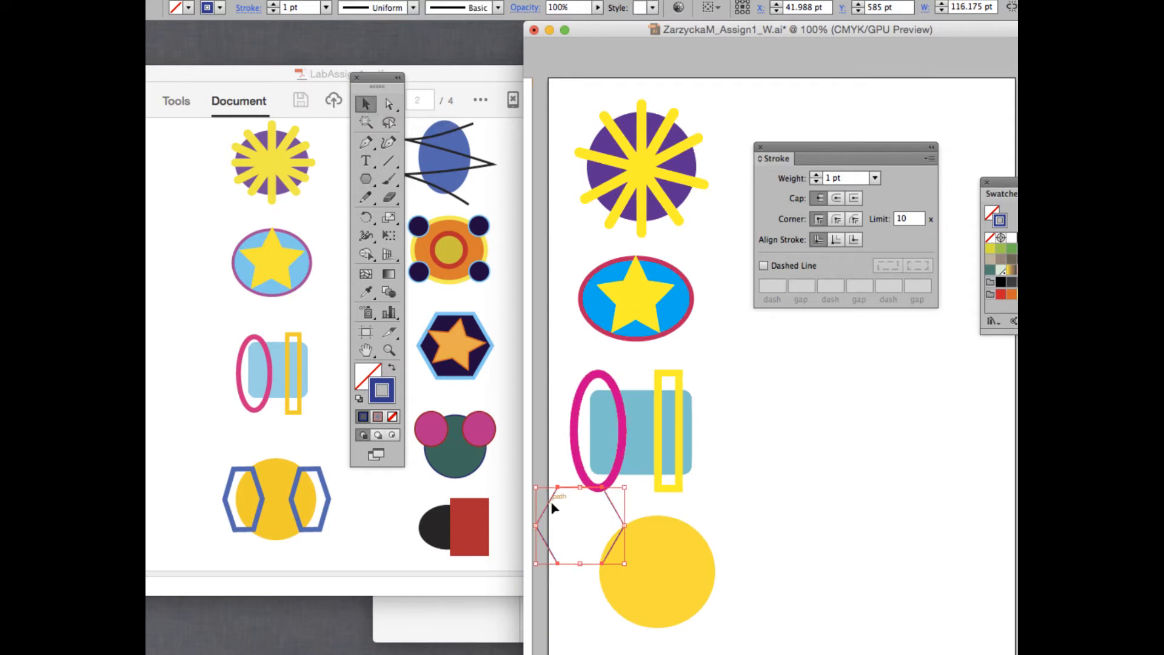
drag(553, 508, 581, 564)
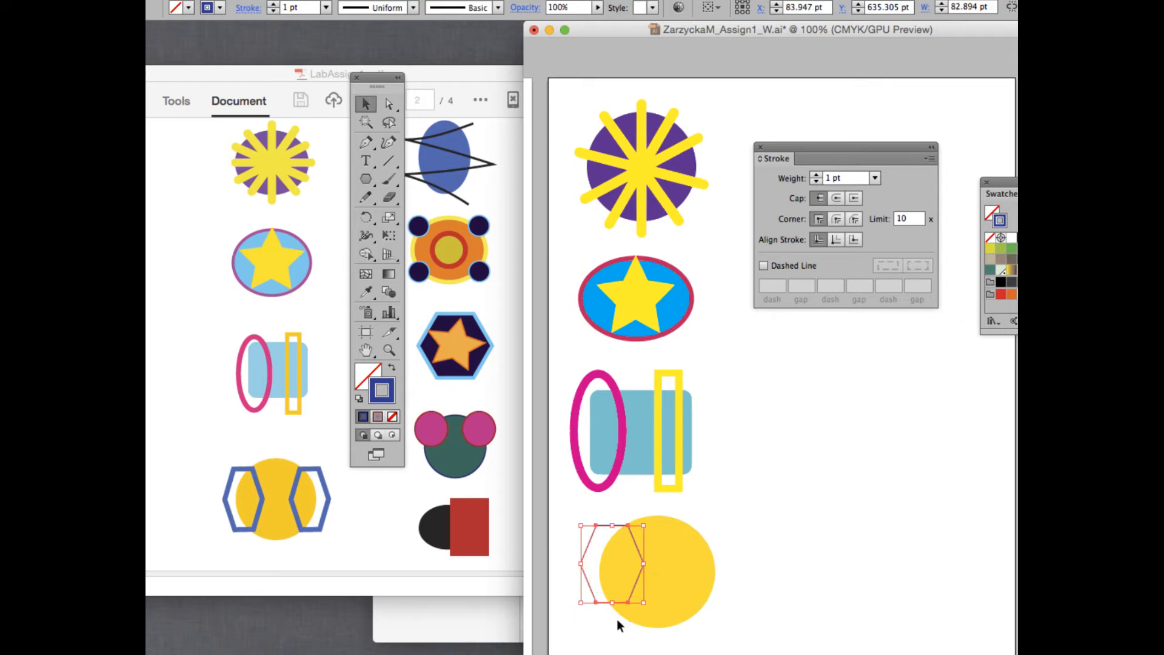
drag(613, 603, 612, 622)
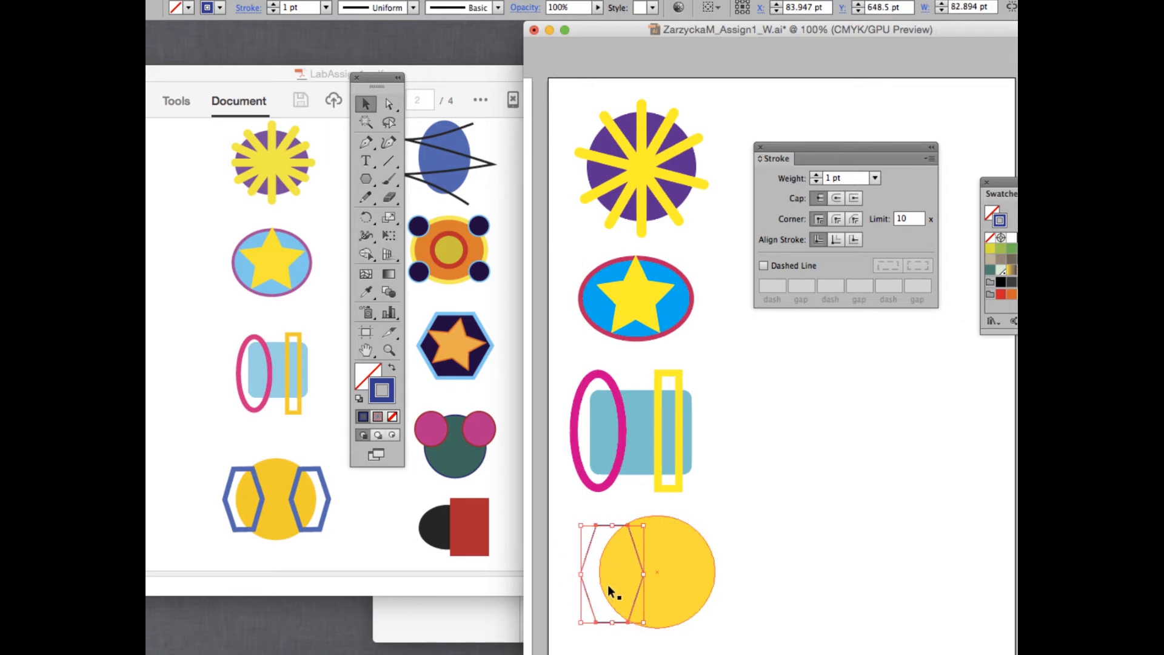
drag(581, 574, 580, 575)
drag(612, 526, 612, 525)
Raise the hexagon's stroke weight to 10 pt and nudge it slightly up-left.
click(816, 176)
click(835, 178)
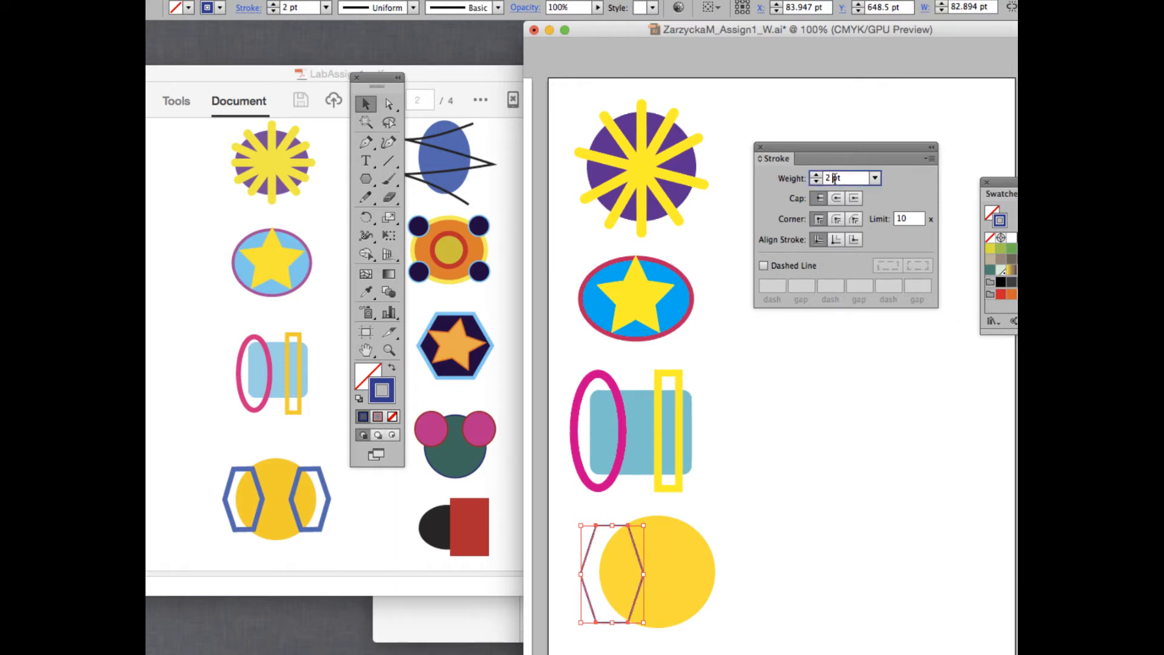
key(Up)
key(Up)
key(Up)
key(Up)
key(Up)
key(Up)
key(Up)
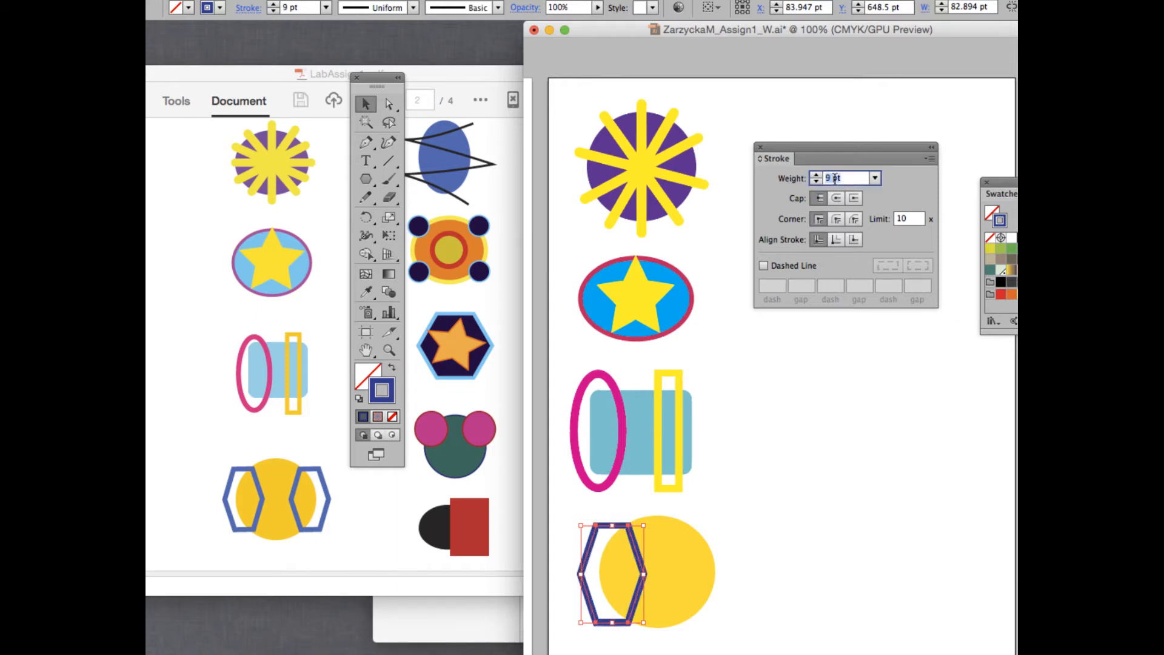
key(Up)
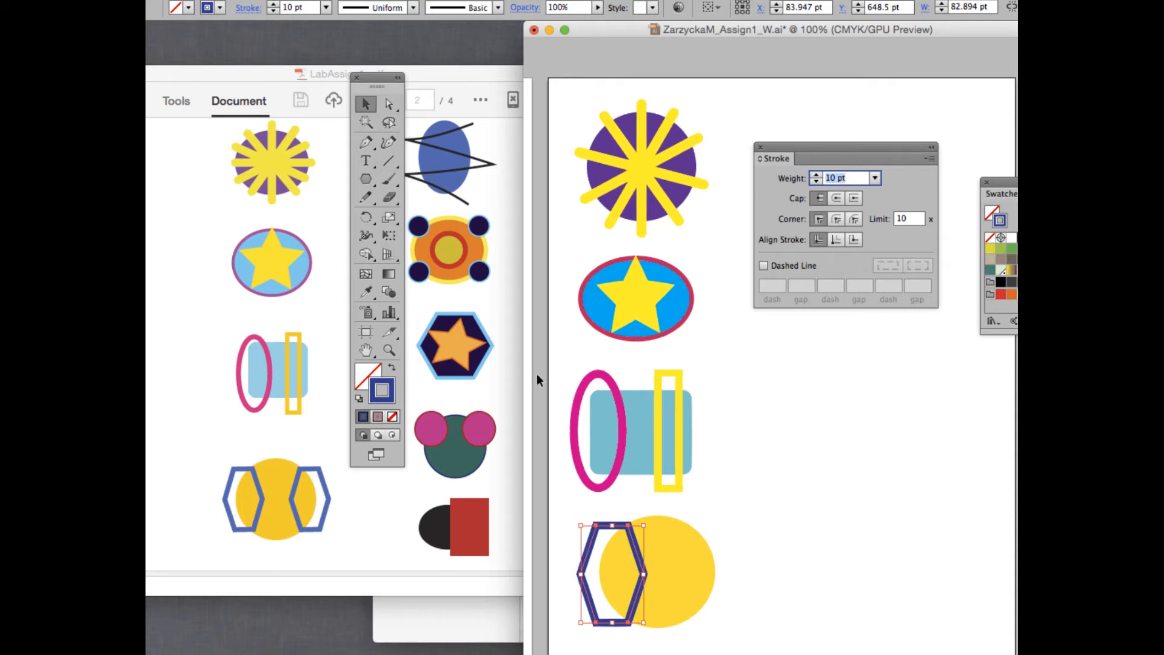
drag(638, 552, 635, 549)
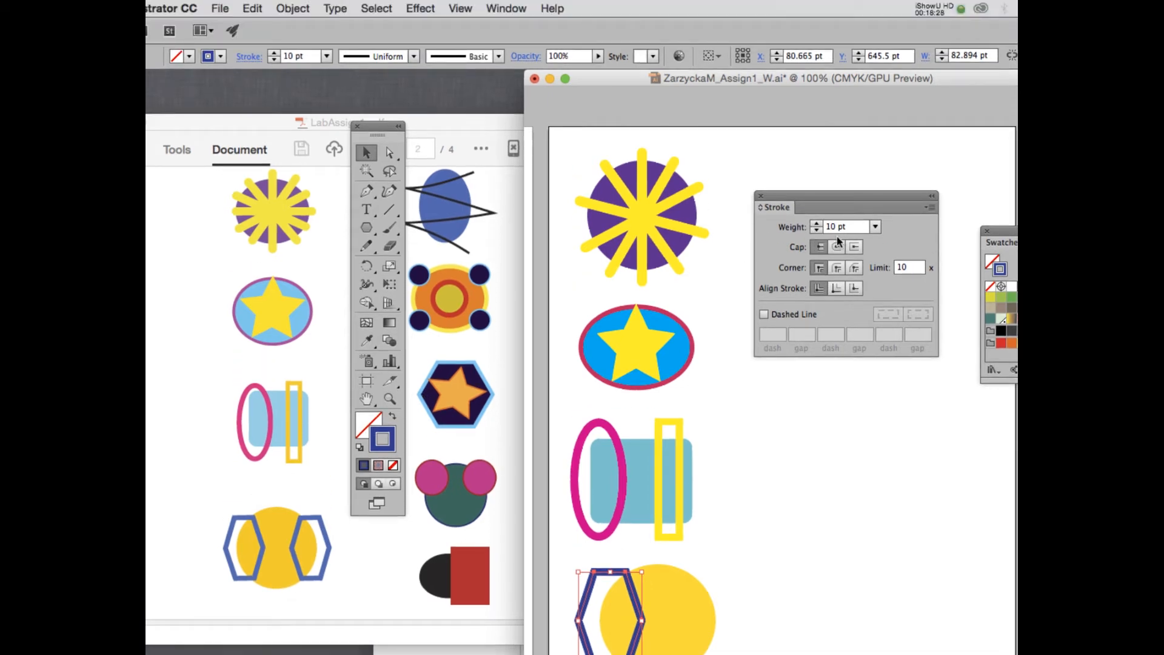
Expand the hexagon's fill and stroke into a filled shape.
click(293, 8)
click(299, 161)
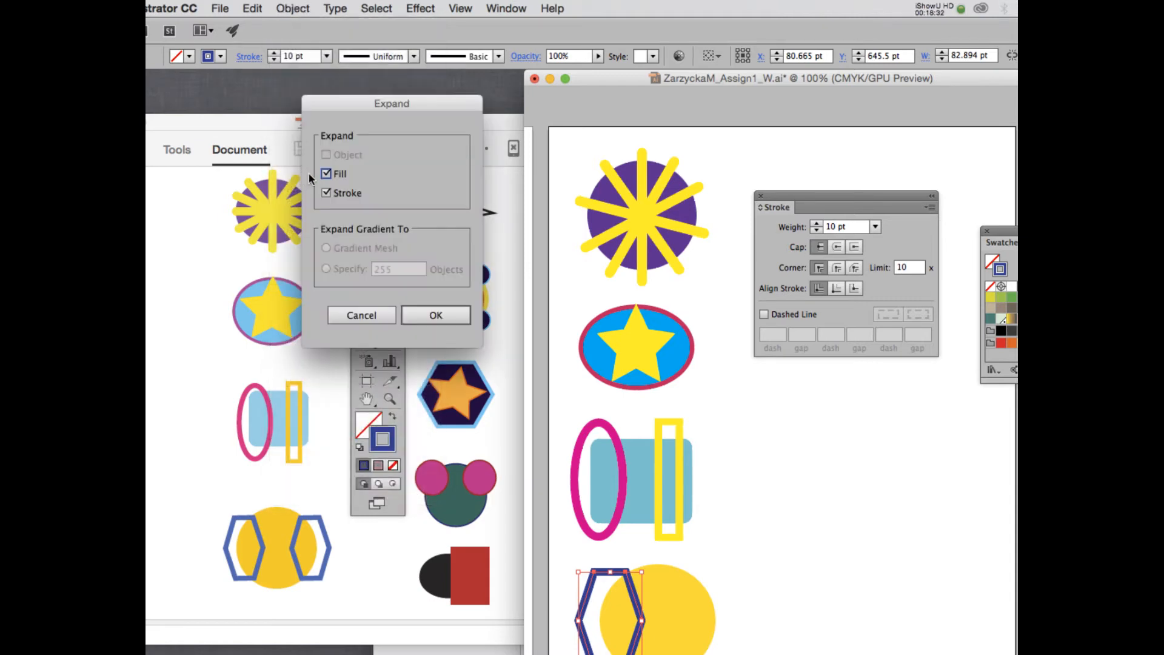
click(435, 316)
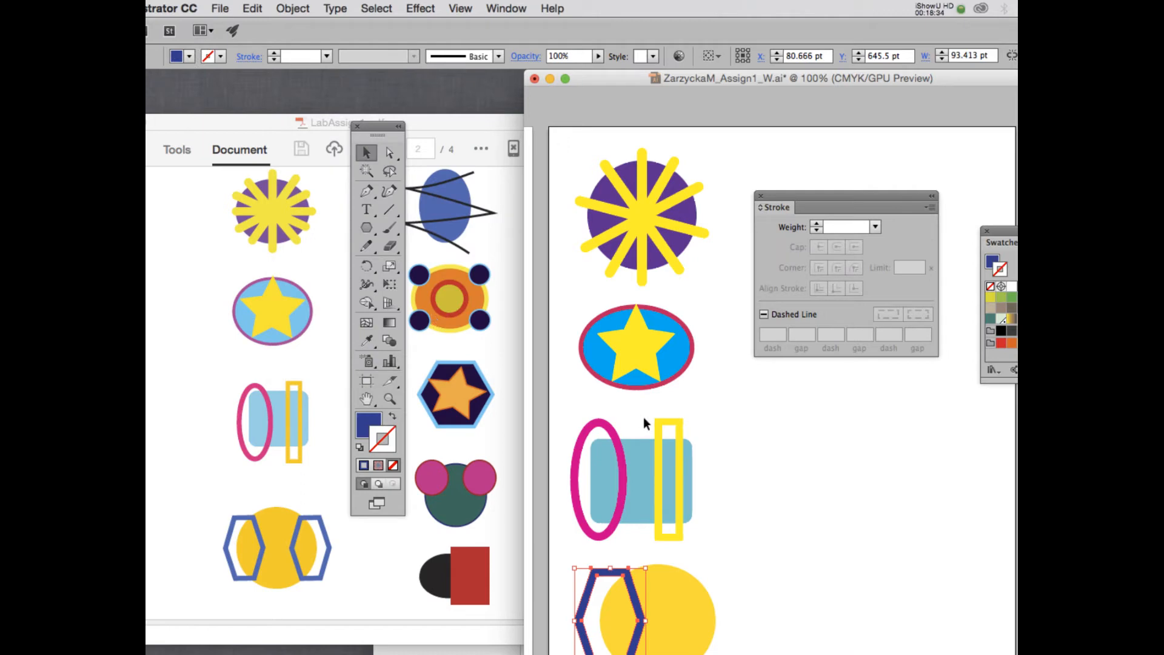
scroll(643, 418, down, 3)
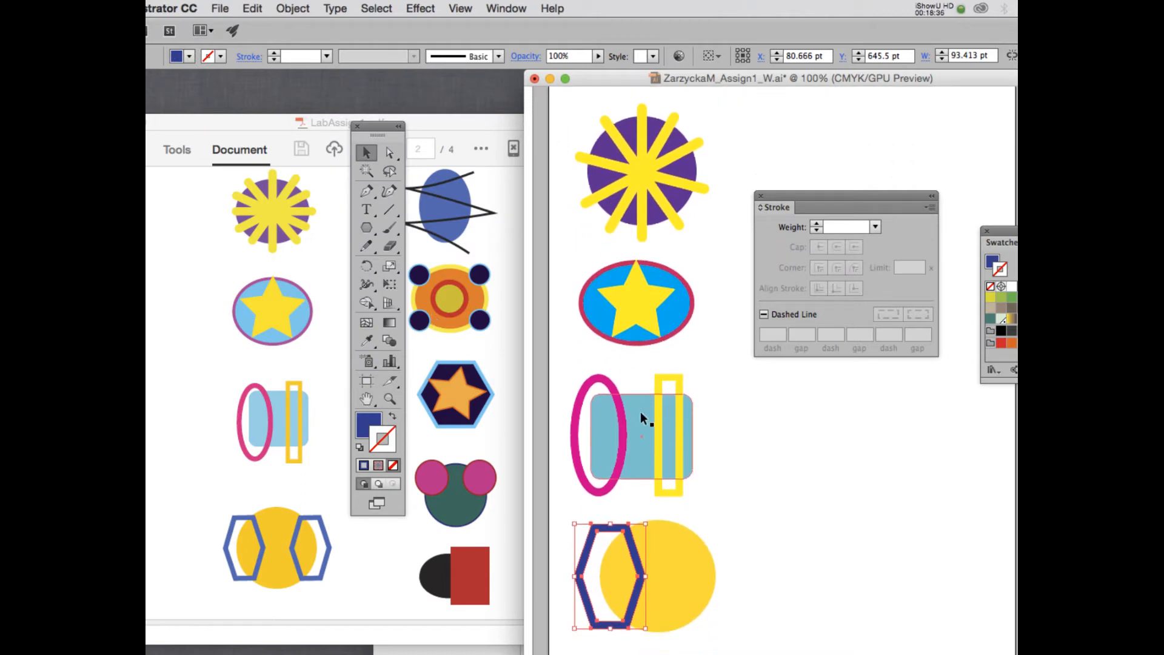
scroll(640, 412, down, 3)
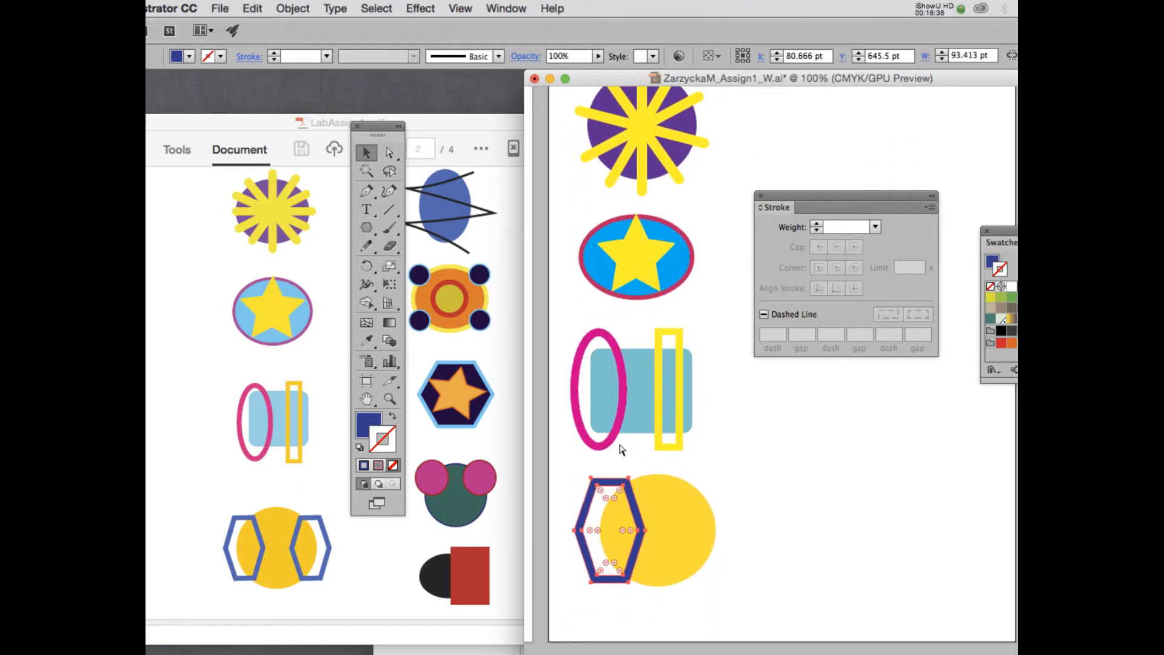
Paste a copy of the hexagon in front and move it over the circle's right side.
key(super+c)
key(super+f)
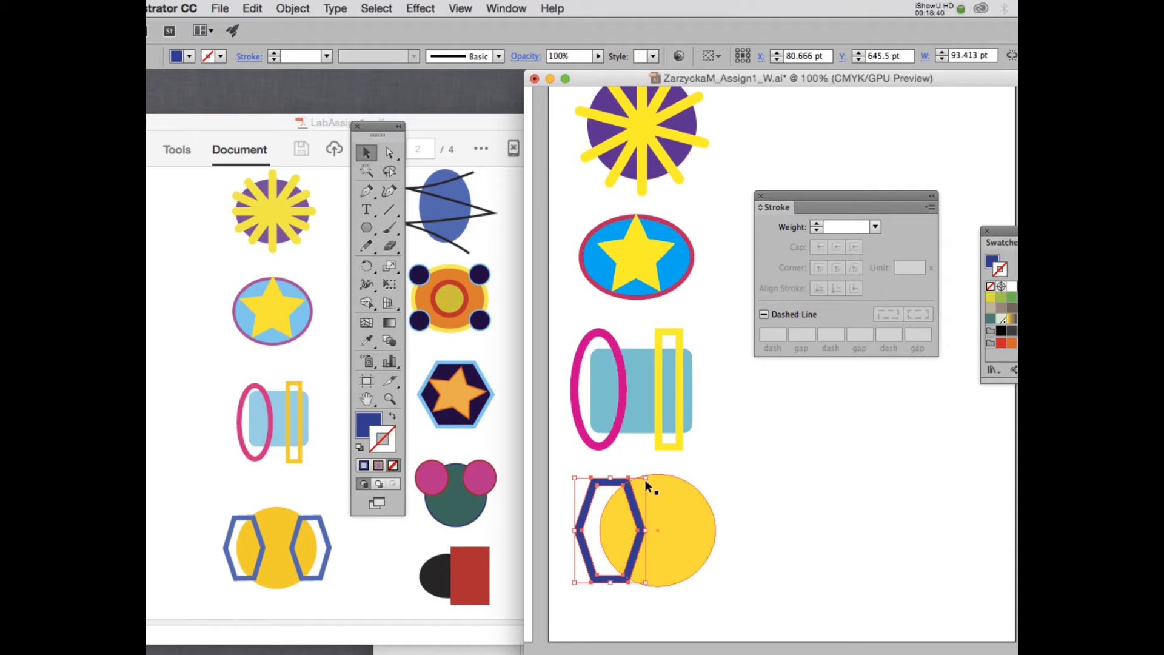
drag(631, 490, 728, 494)
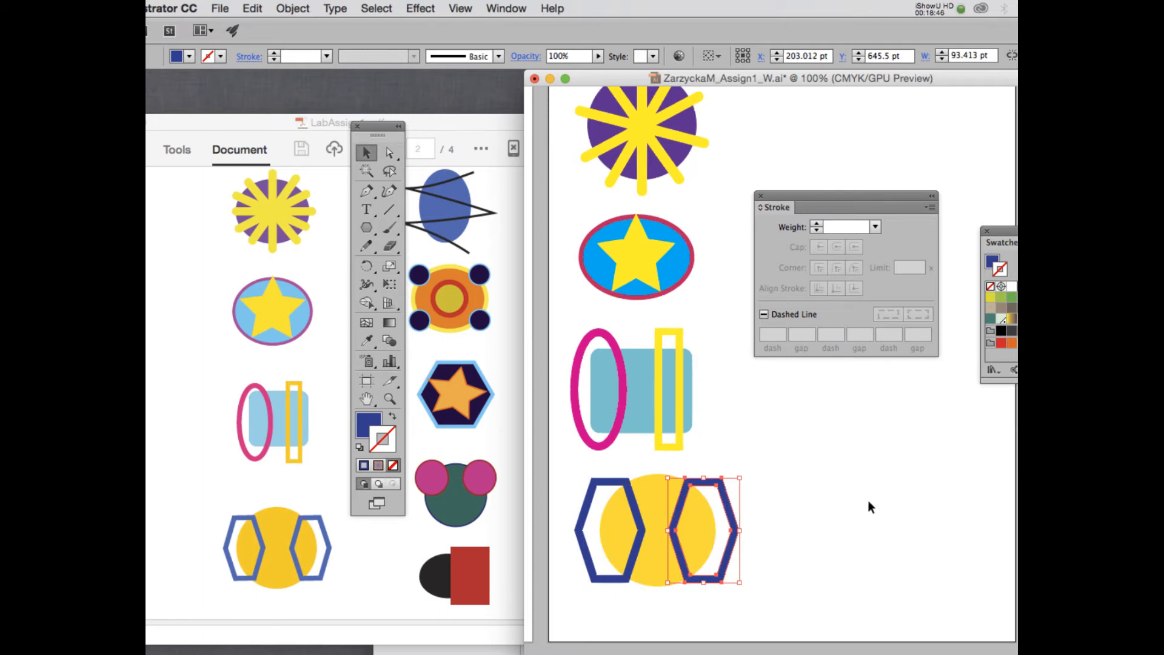
click(926, 6)
click(943, 56)
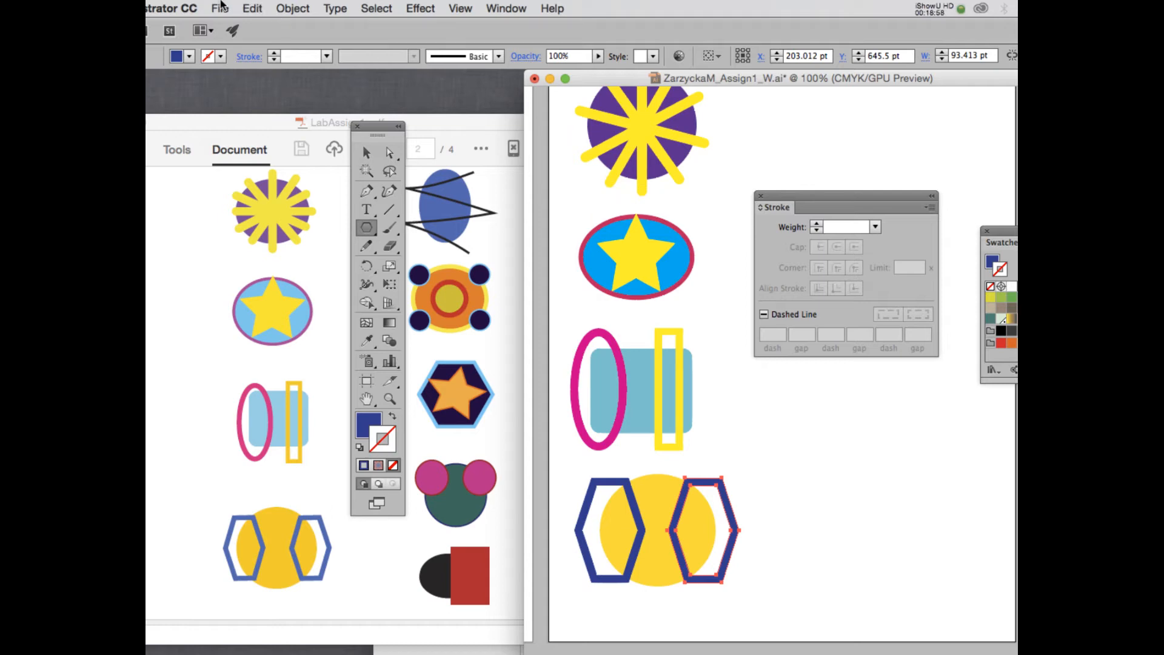
Save the document and move the Tools panel, drawing window and Stroke panel aside.
key(super+s)
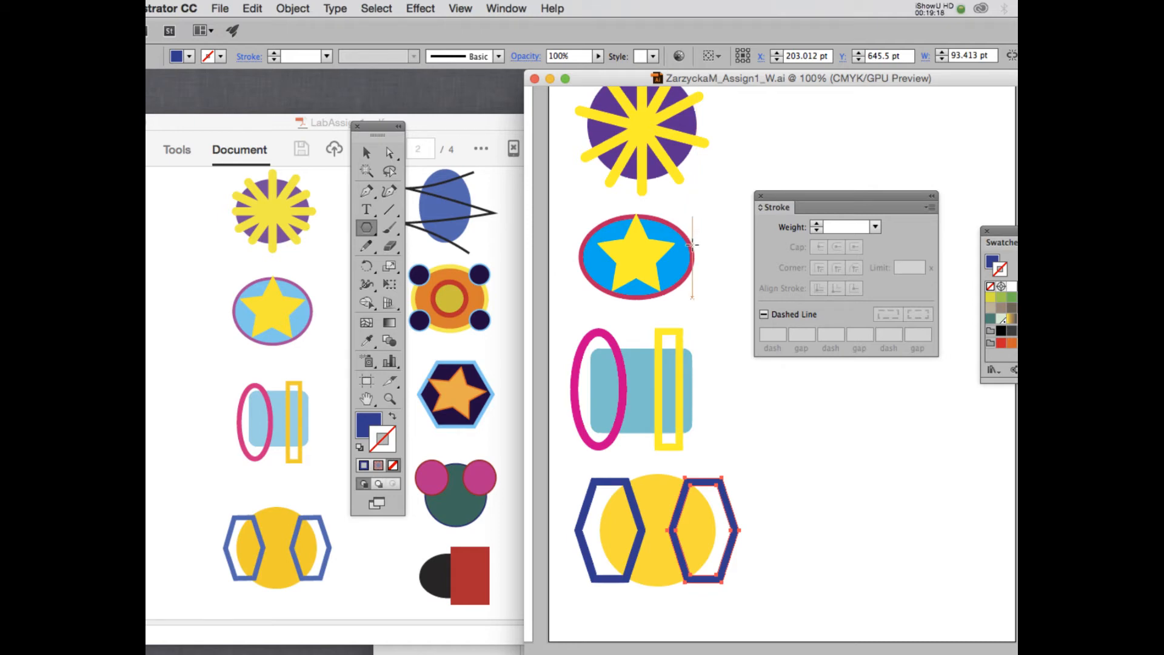
drag(377, 129, 220, 129)
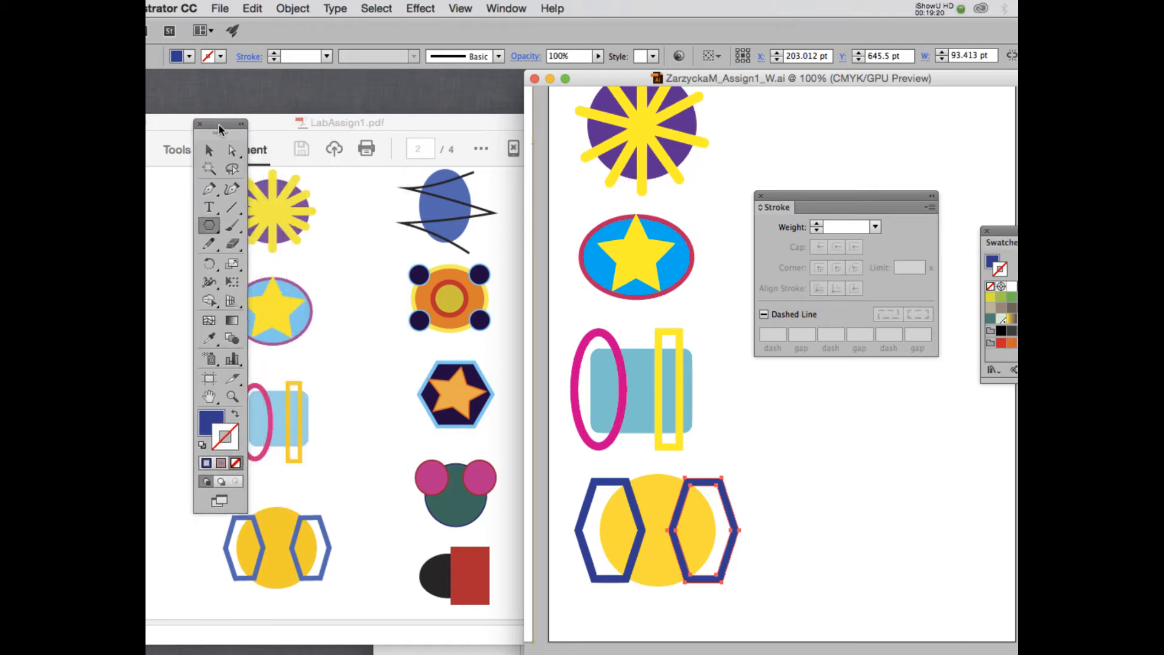
drag(839, 77, 755, 74)
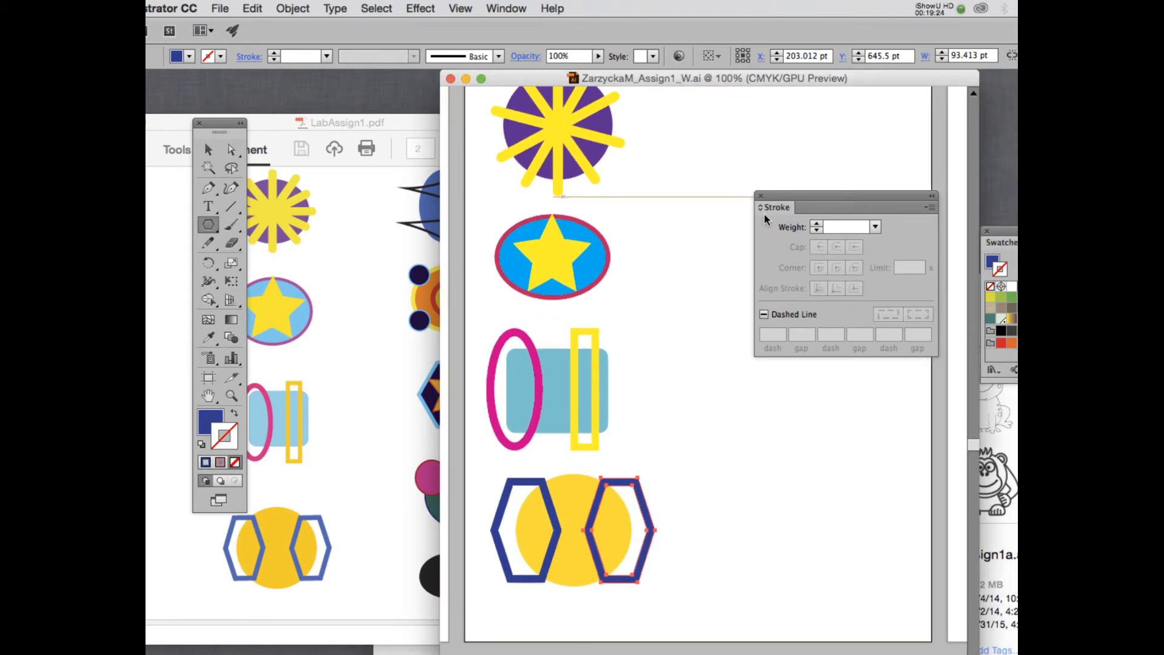
drag(846, 194, 966, 184)
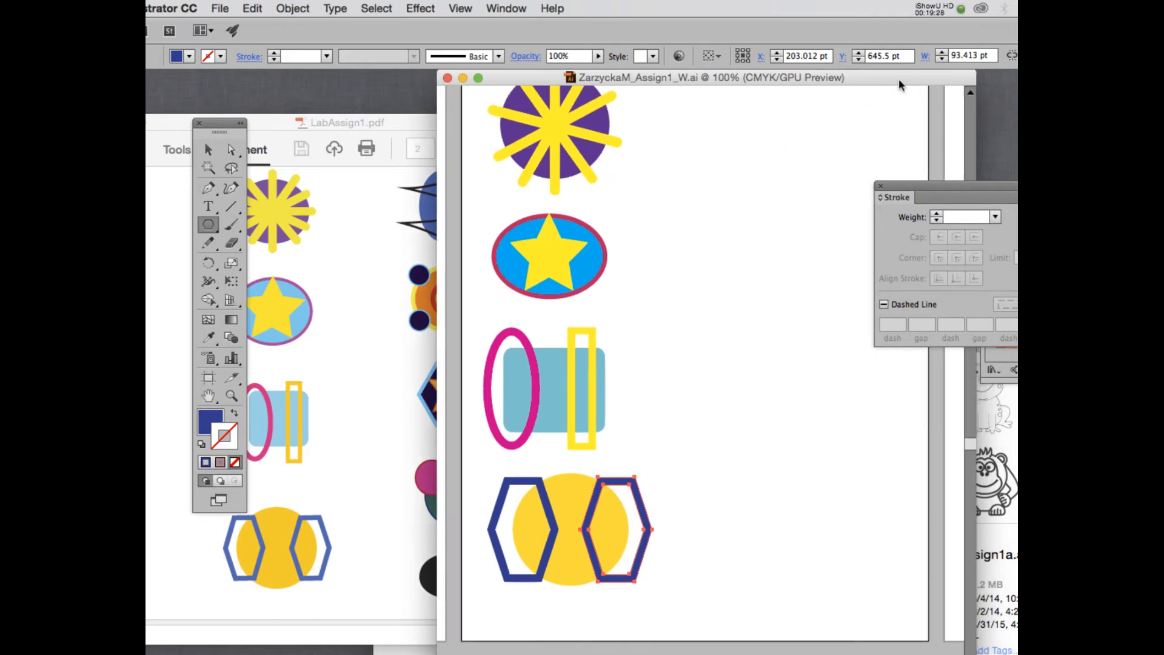
drag(898, 78, 802, 79)
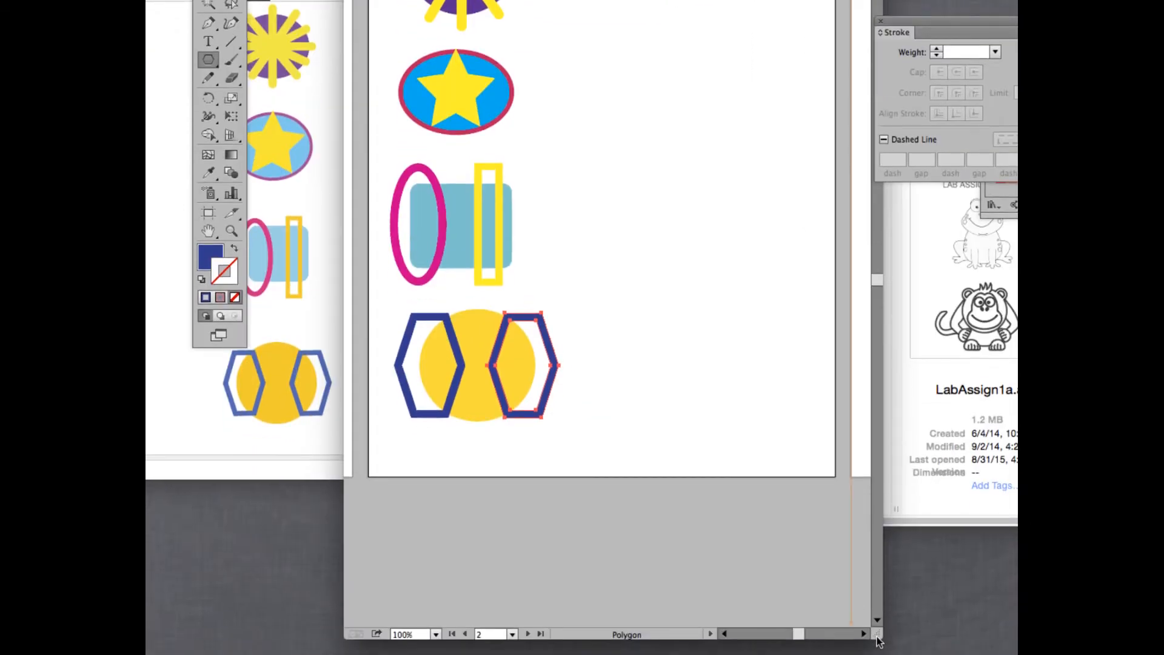
Resize the drawing window beside the reference PDF and dock Swatches under the Stroke panel.
drag(880, 638, 1008, 493)
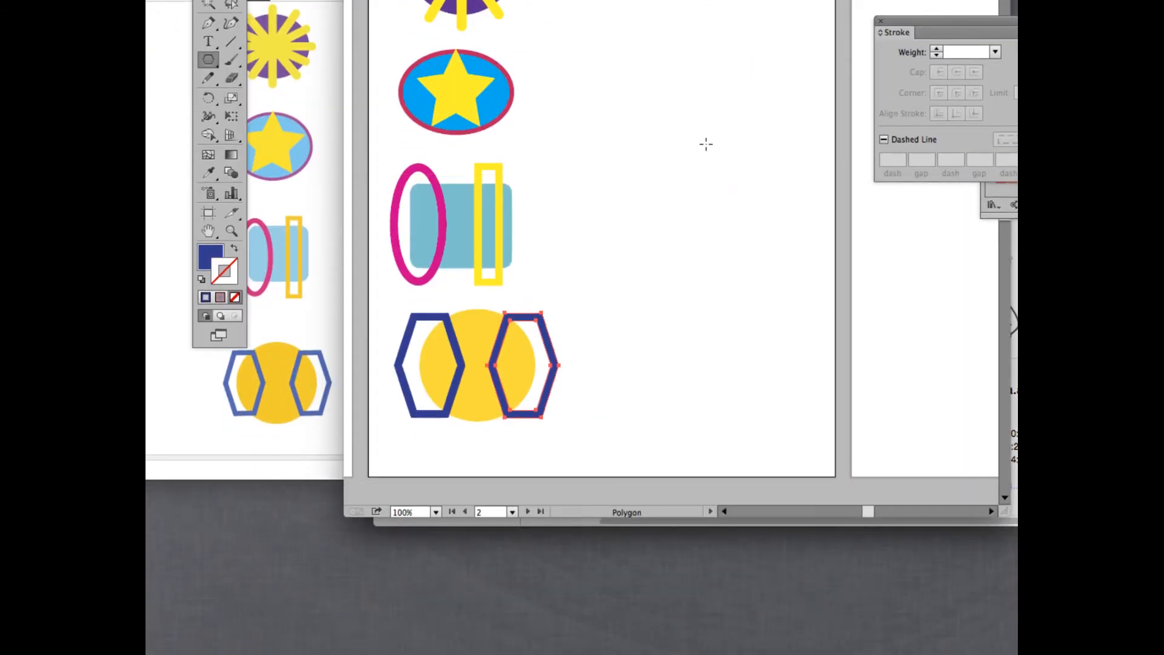
scroll(706, 143, up, 5)
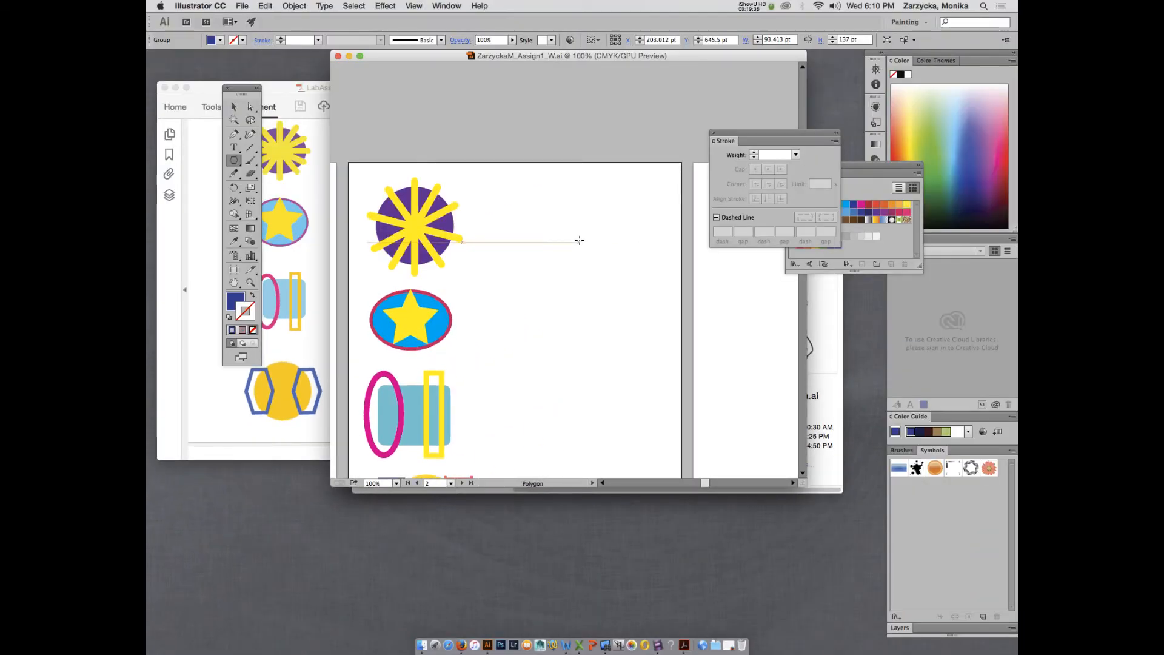
scroll(579, 240, down, 2)
drag(553, 57, 674, 65)
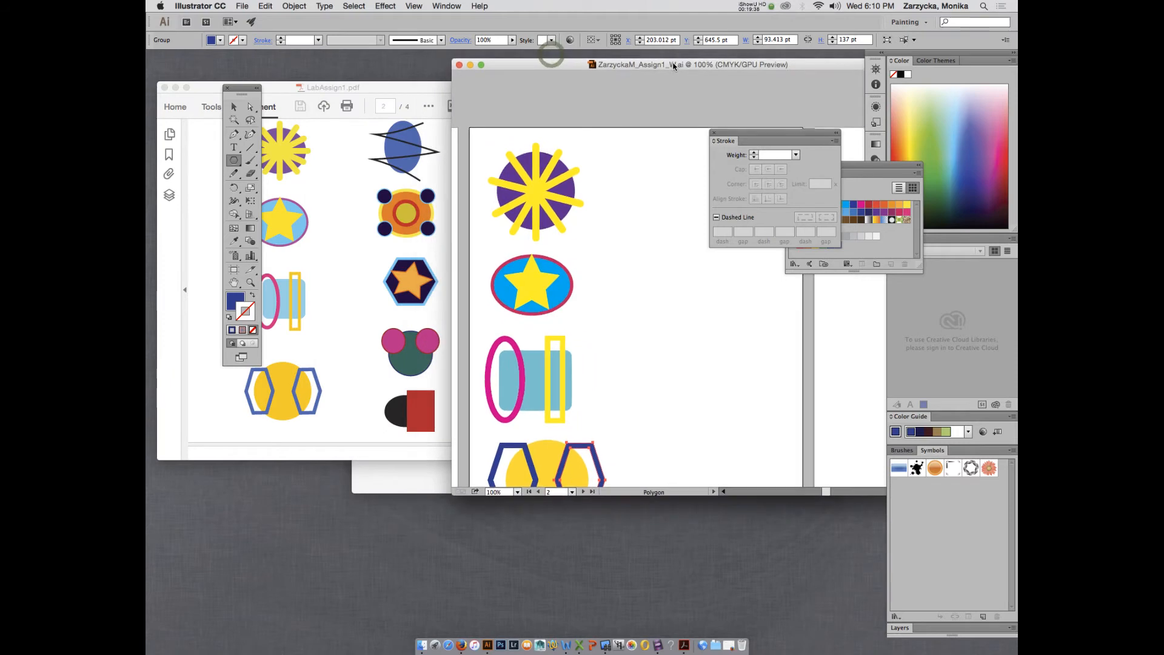
drag(775, 133, 905, 68)
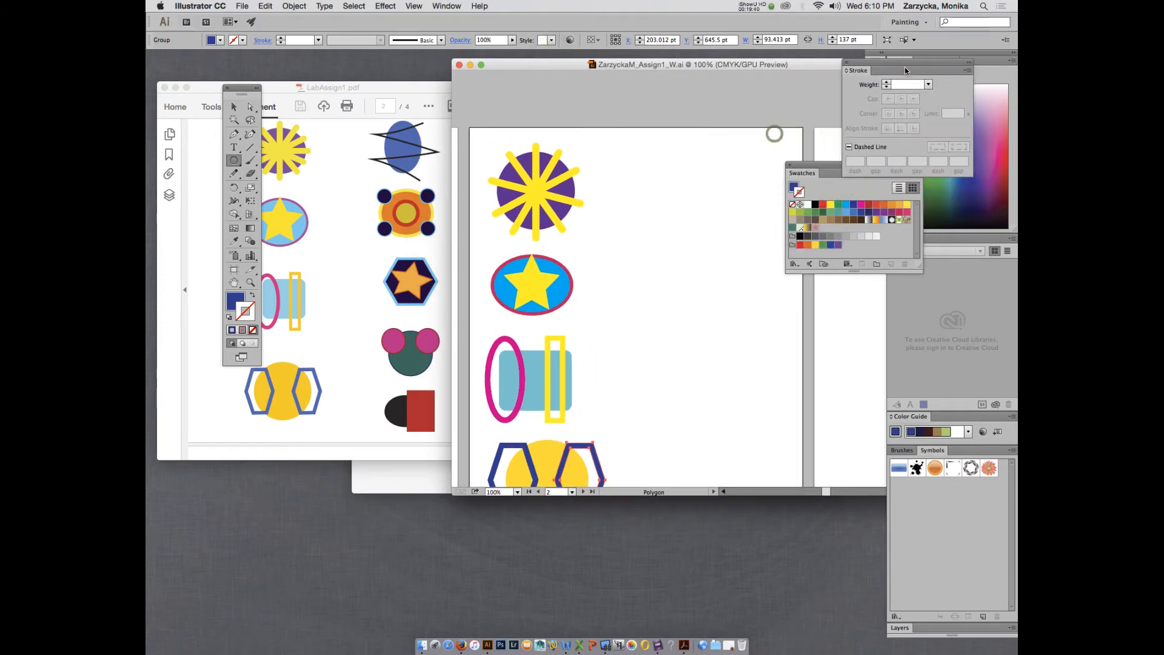
mouse_move(824, 162)
mouse_down()
mouse_move(868, 185)
mouse_move(868, 173)
mouse_up()
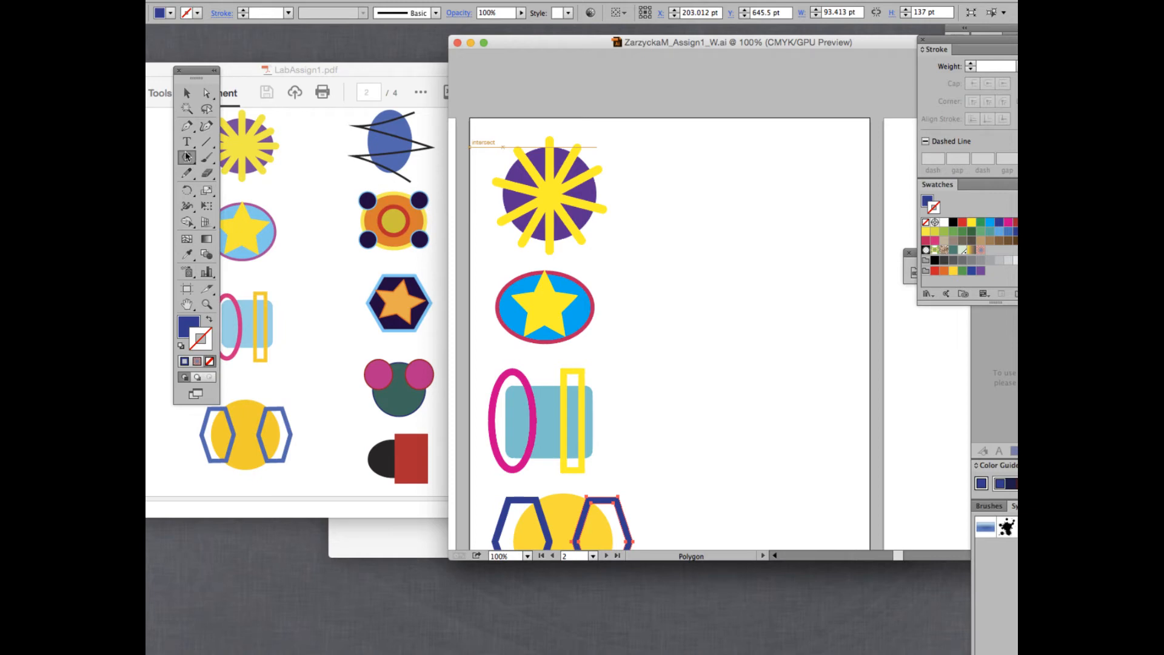
Draw a new oval at the page's top right with the Ellipse tool.
click(187, 93)
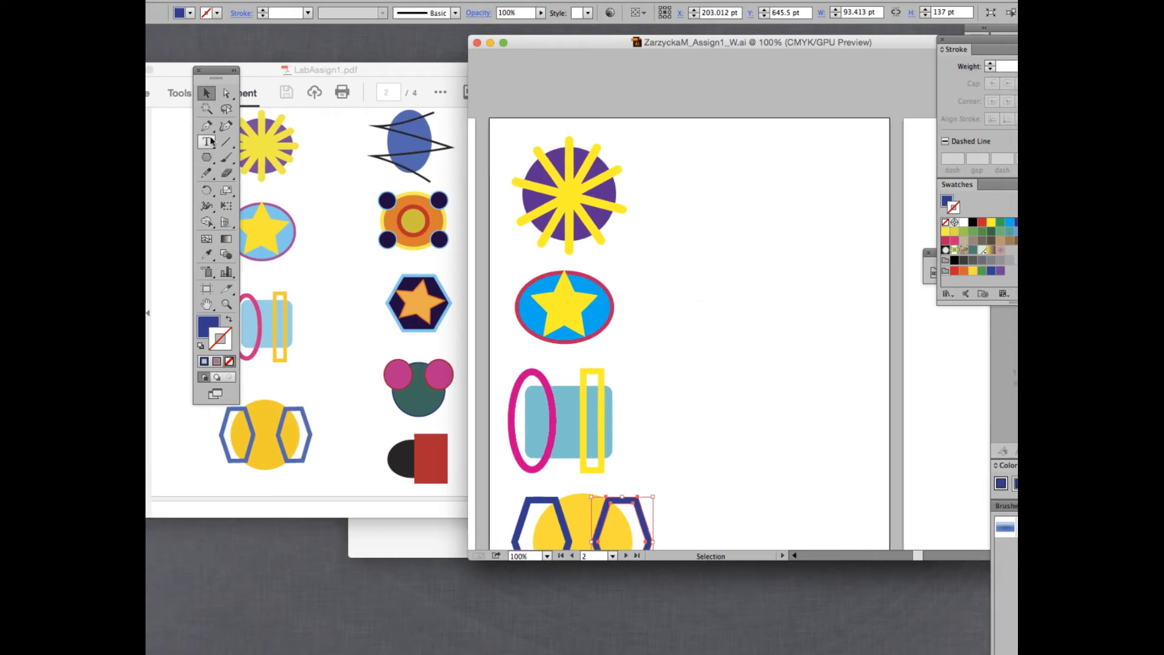
click(206, 157)
drag(206, 163, 270, 189)
drag(768, 147, 819, 230)
Remove the oval's outline, move it up 27 pt and fill it with lighter blue.
click(206, 93)
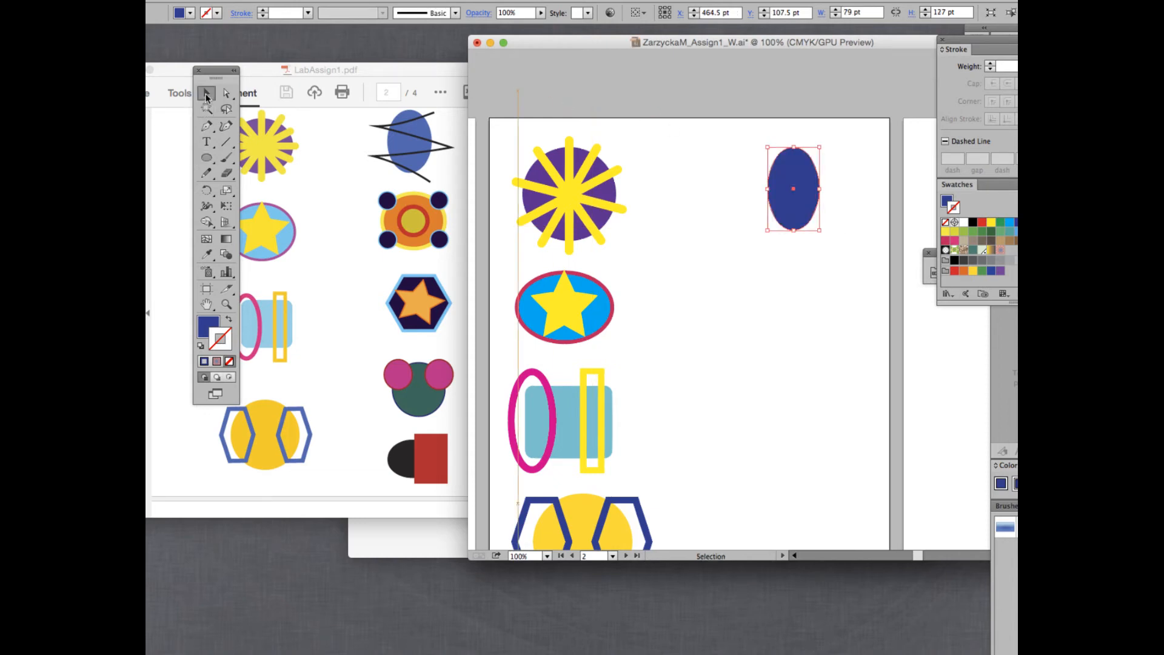
click(901, 231)
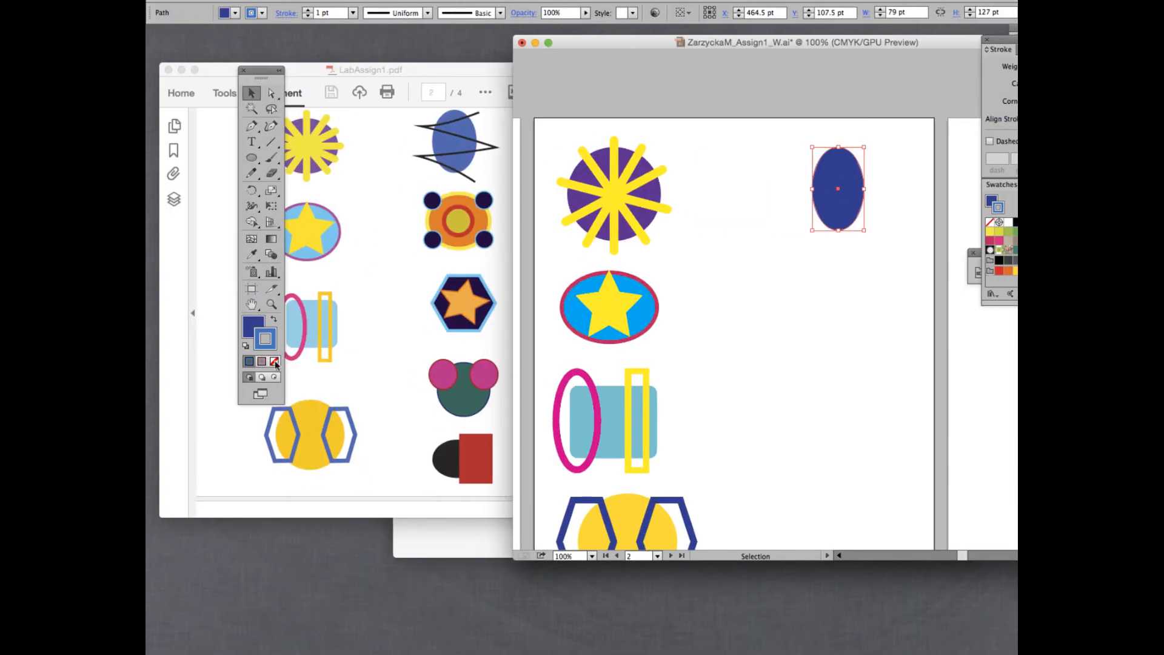
click(275, 362)
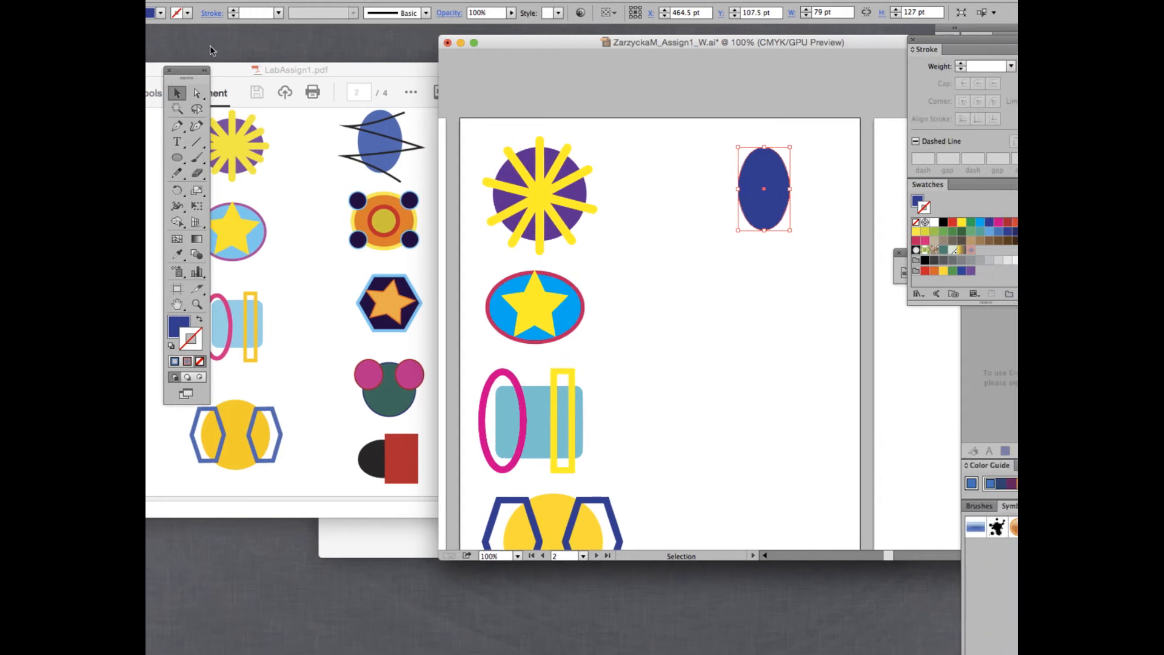
drag(231, 71, 636, 114)
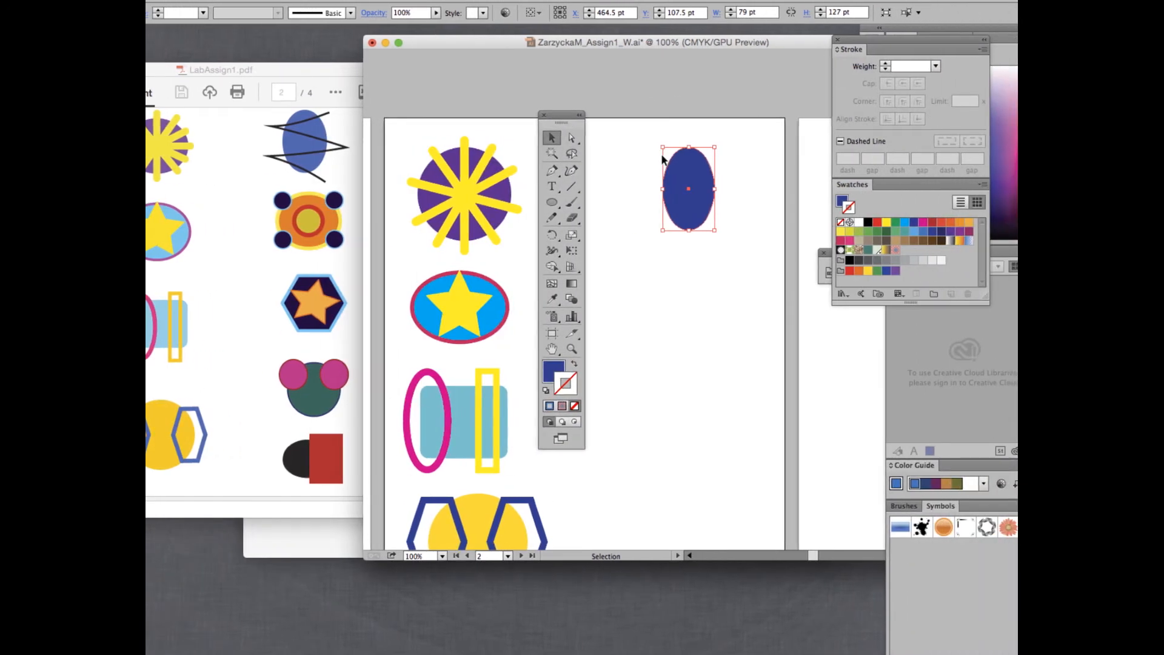
drag(689, 171, 691, 156)
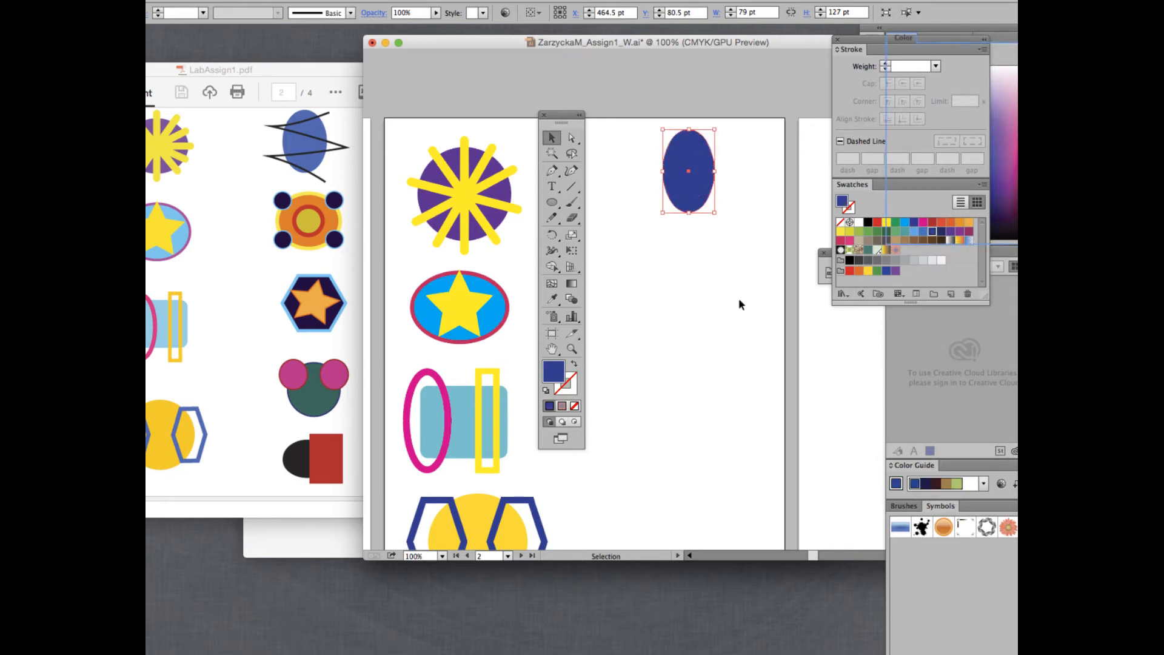
click(922, 231)
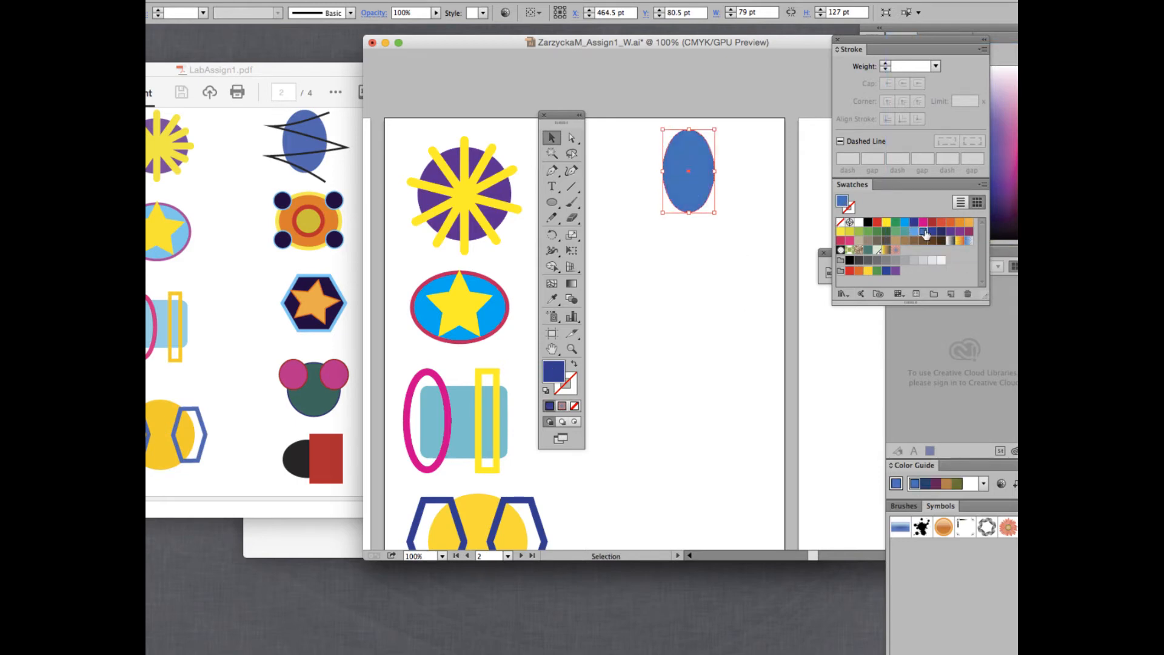
click(770, 197)
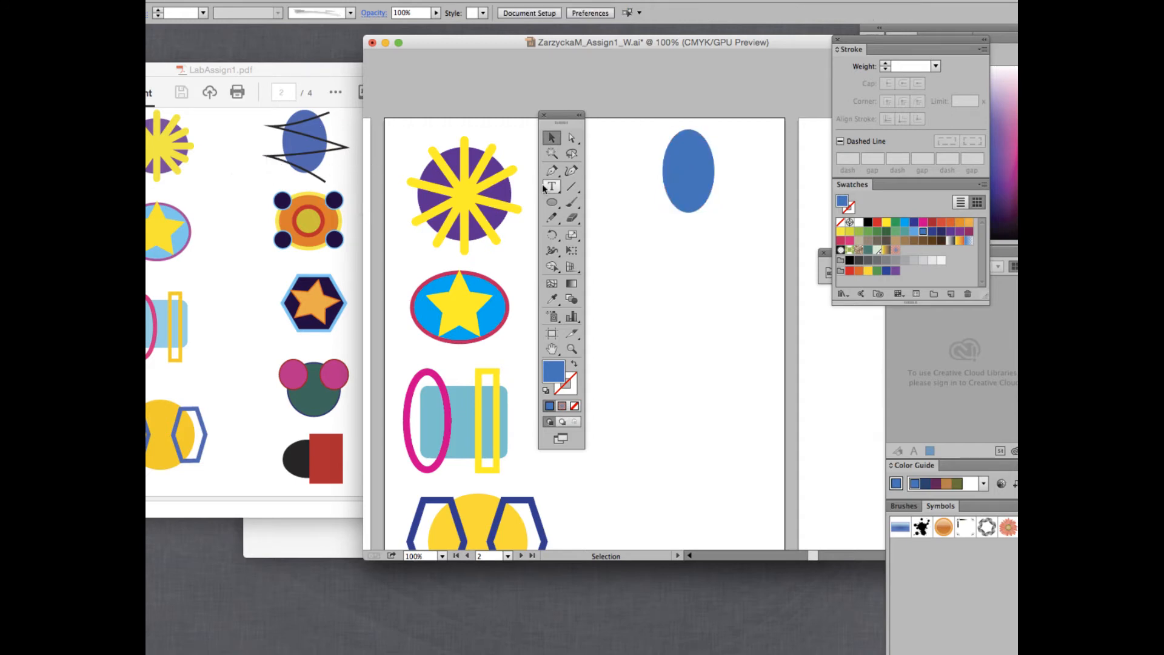
Draw a freehand pencil zigzag across the blue oval and give it a black stroke.
click(552, 217)
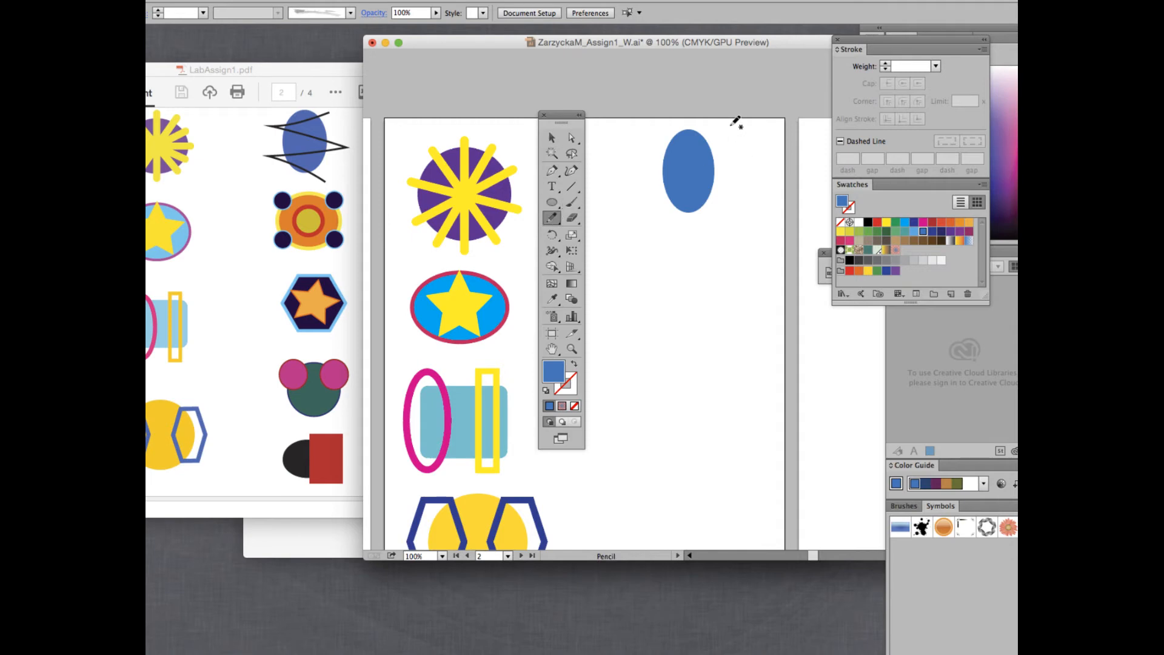
mouse_move(731, 123)
mouse_down()
mouse_move(610, 160)
mouse_move(740, 170)
mouse_move(647, 193)
mouse_move(744, 218)
mouse_up()
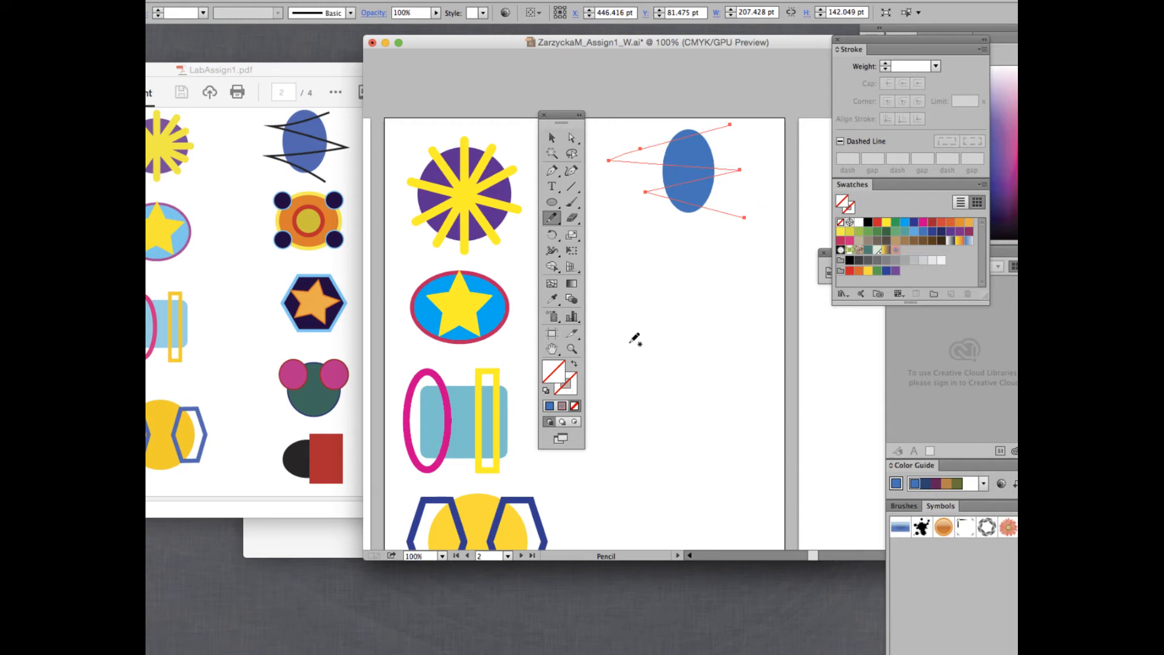
click(574, 385)
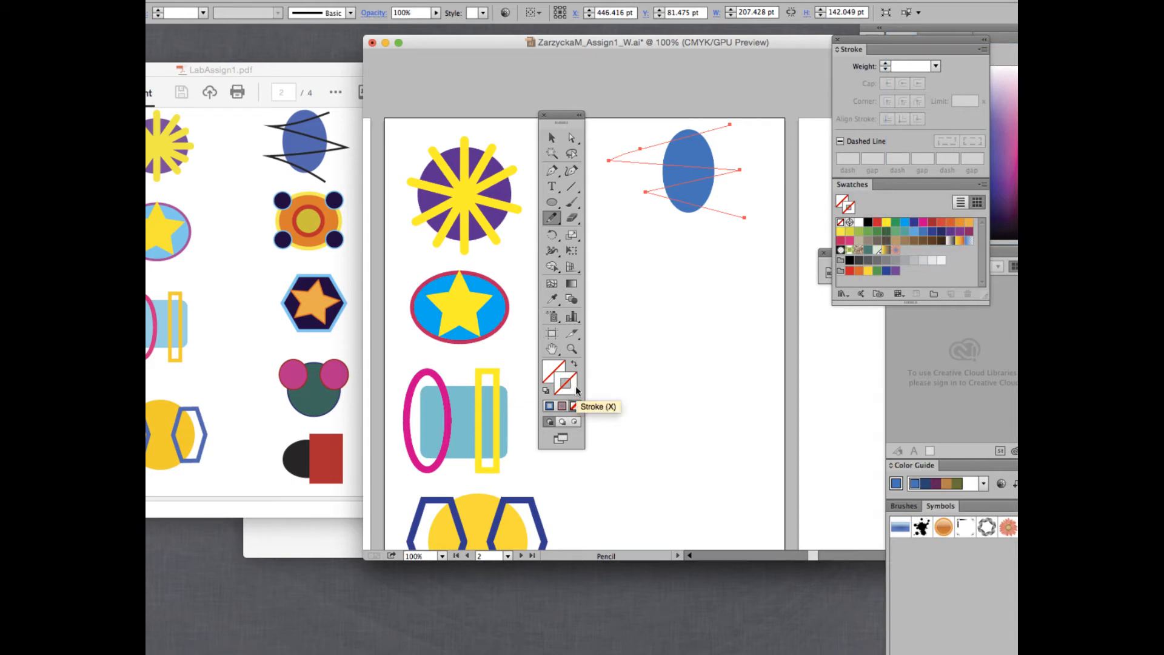
click(868, 224)
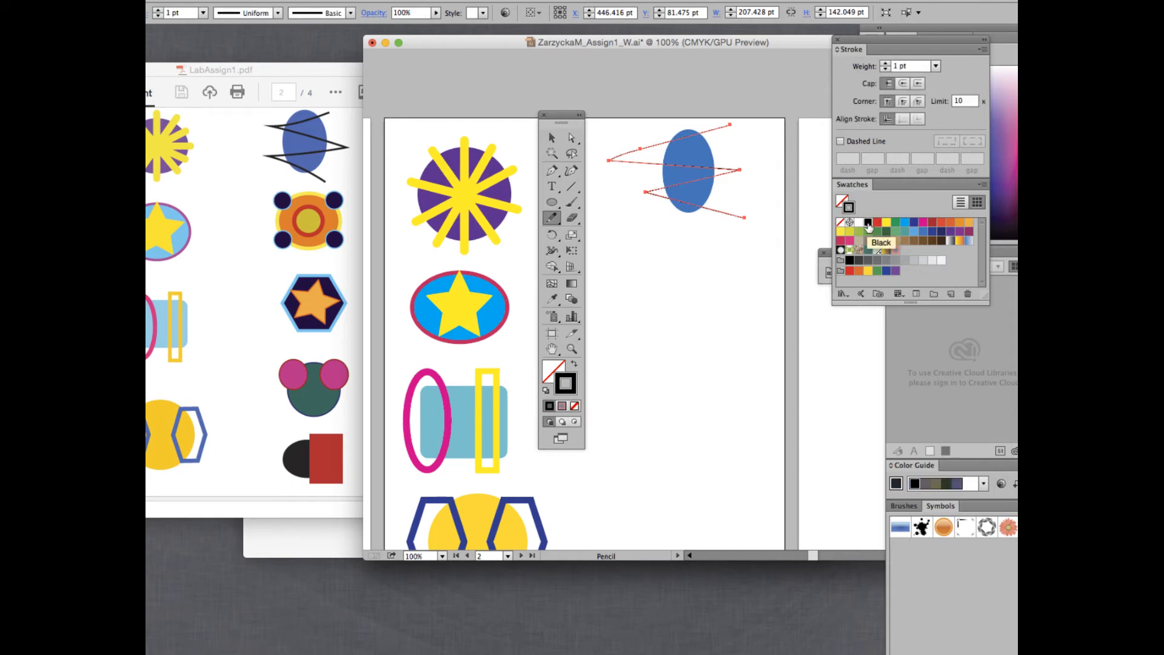
Set the zigzag's stroke weight to 4 pt, then deselect it.
click(885, 63)
click(886, 63)
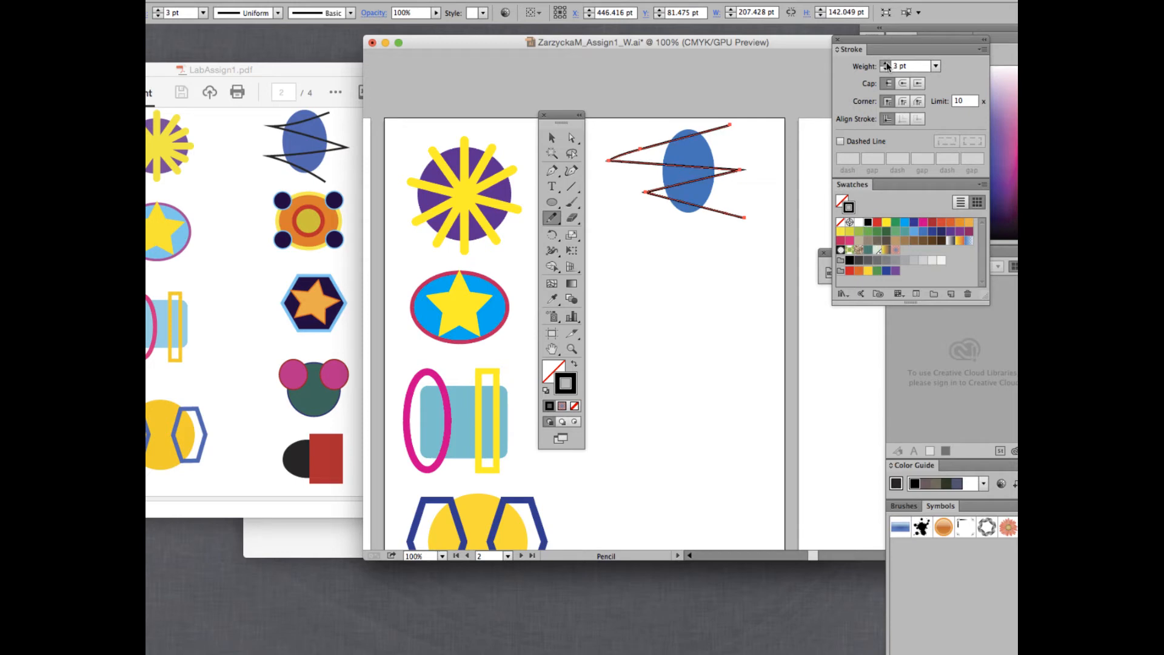
click(886, 63)
click(885, 63)
click(886, 68)
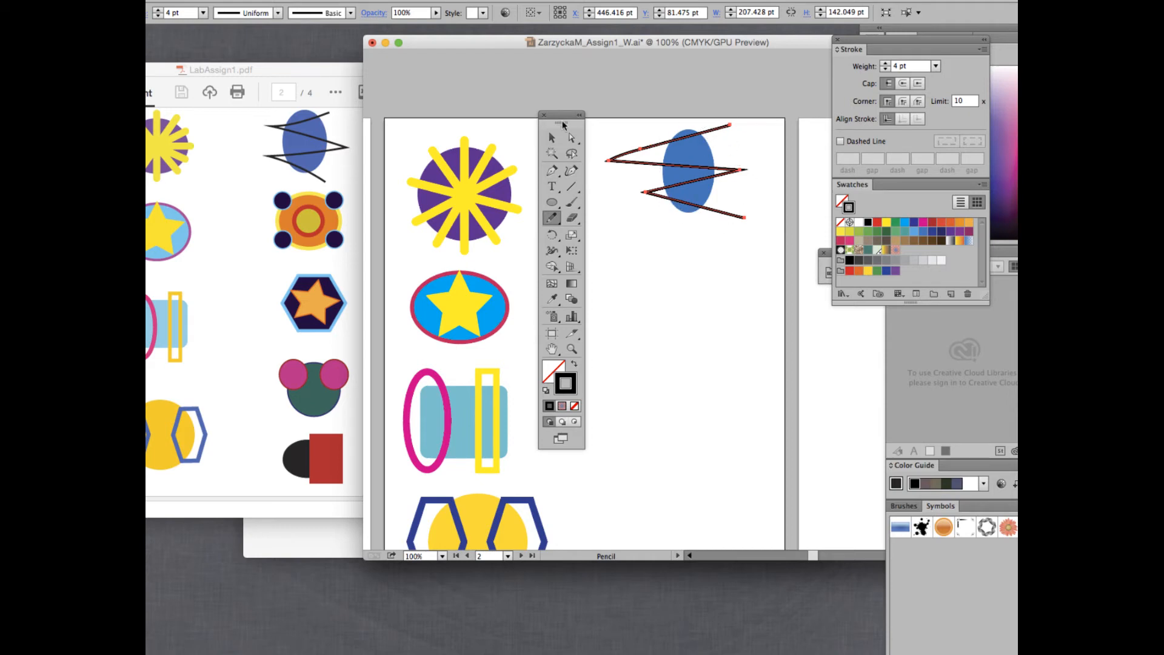
click(550, 139)
click(750, 265)
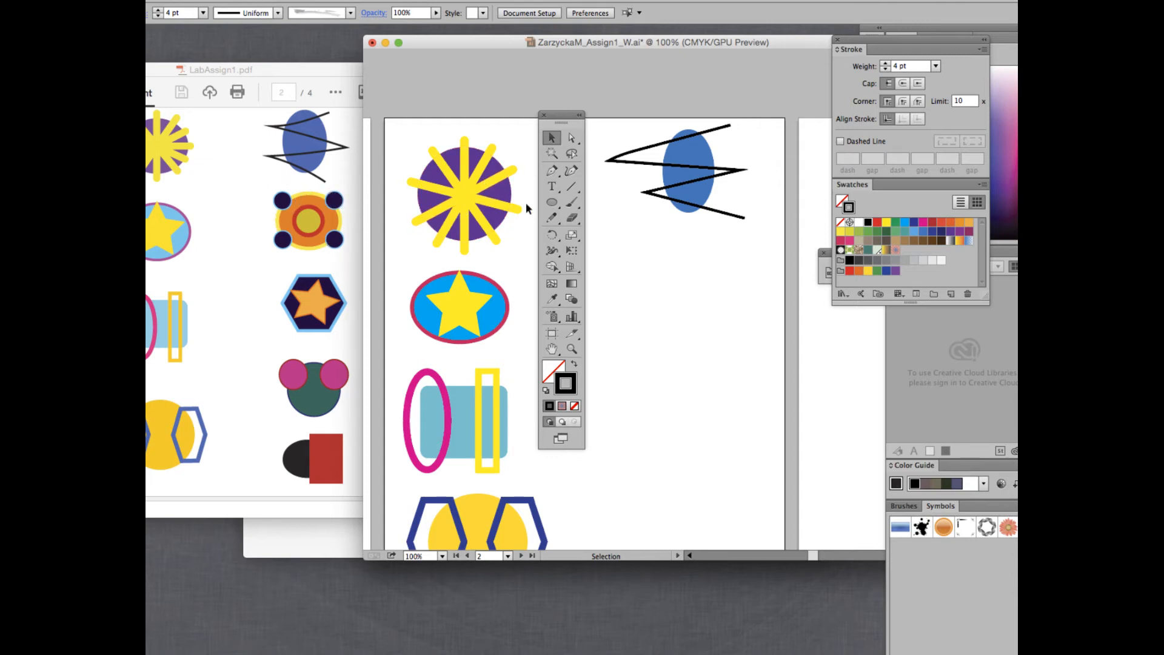
Pick the Ellipse tool (L) from the Tools panel.
click(553, 203)
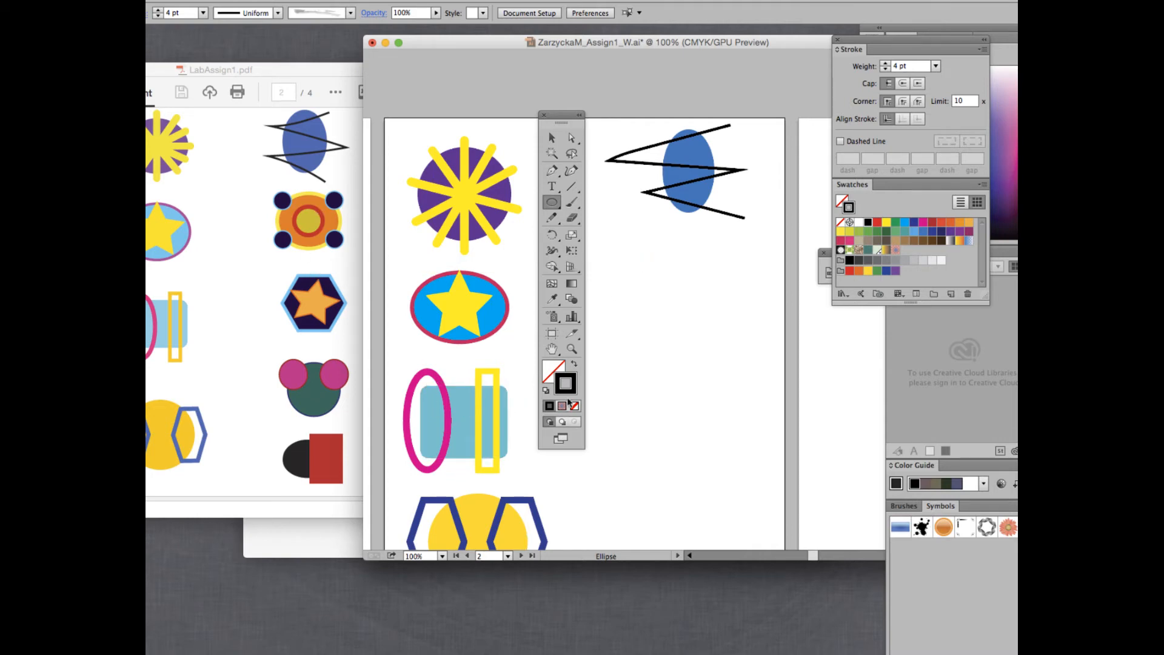
Set an orange fill and yellow stroke, then draw an ellipse below the zigzag.
click(552, 367)
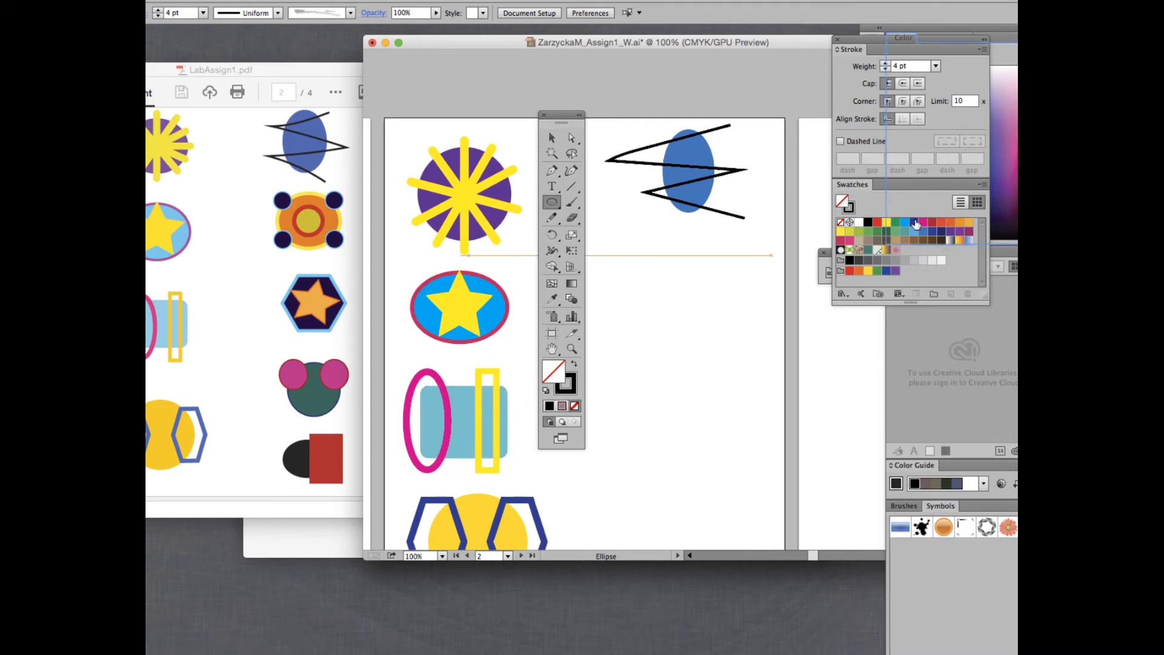
click(957, 225)
key(x)
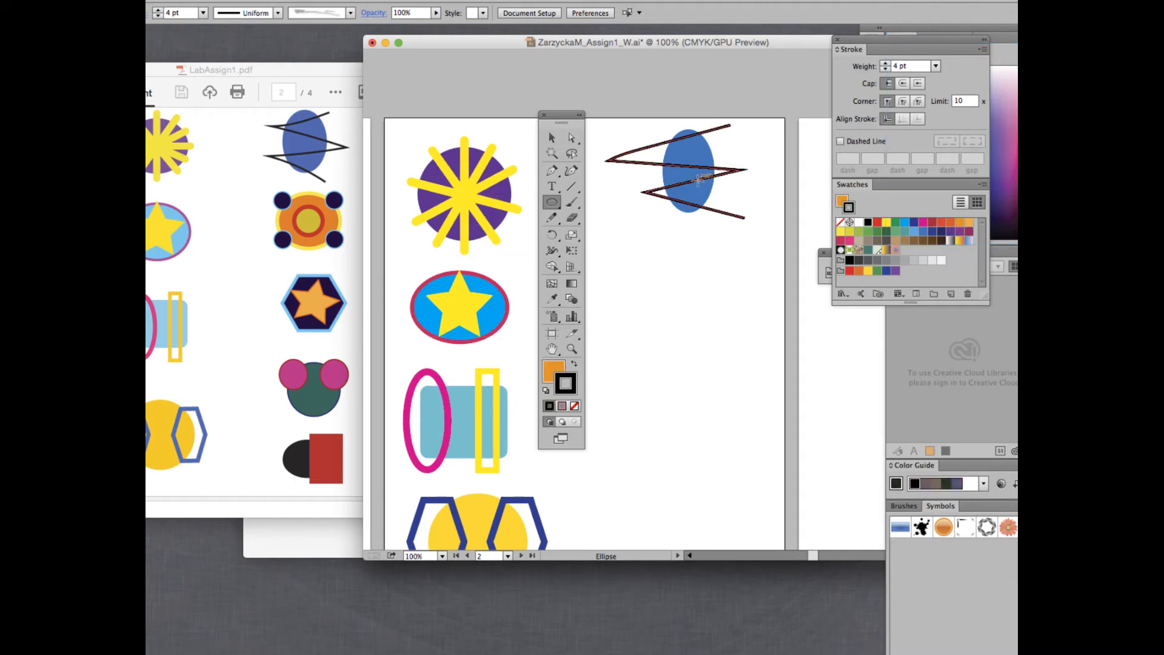
click(849, 232)
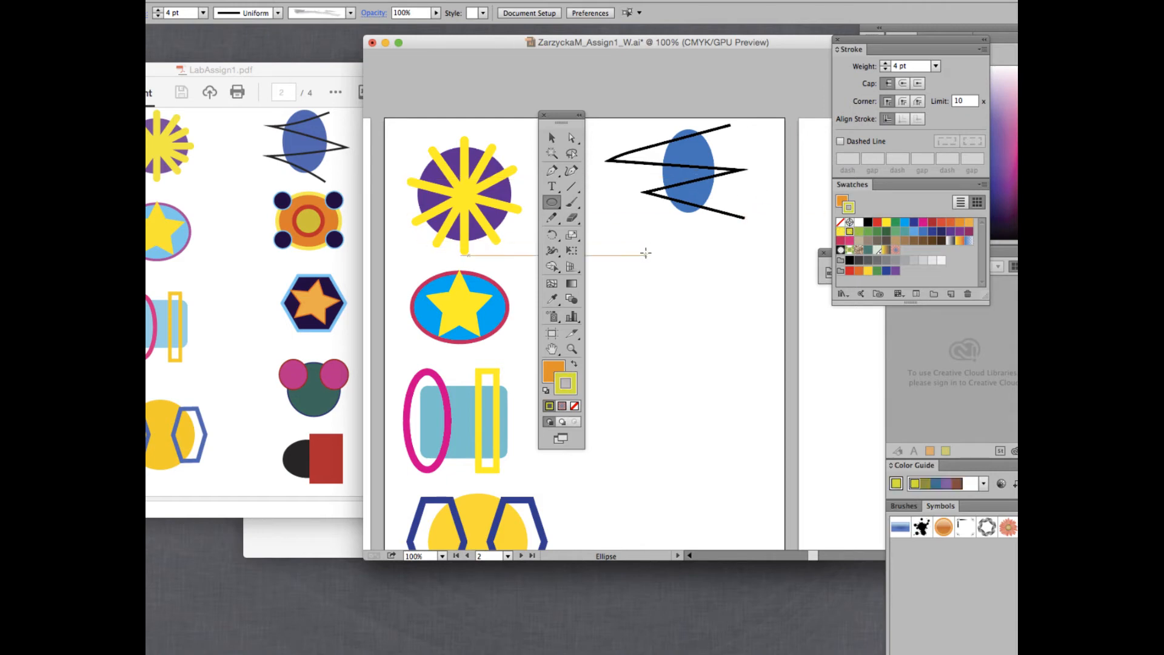
mouse_move(651, 254)
mouse_down()
mouse_move(733, 317)
mouse_move(738, 337)
mouse_up()
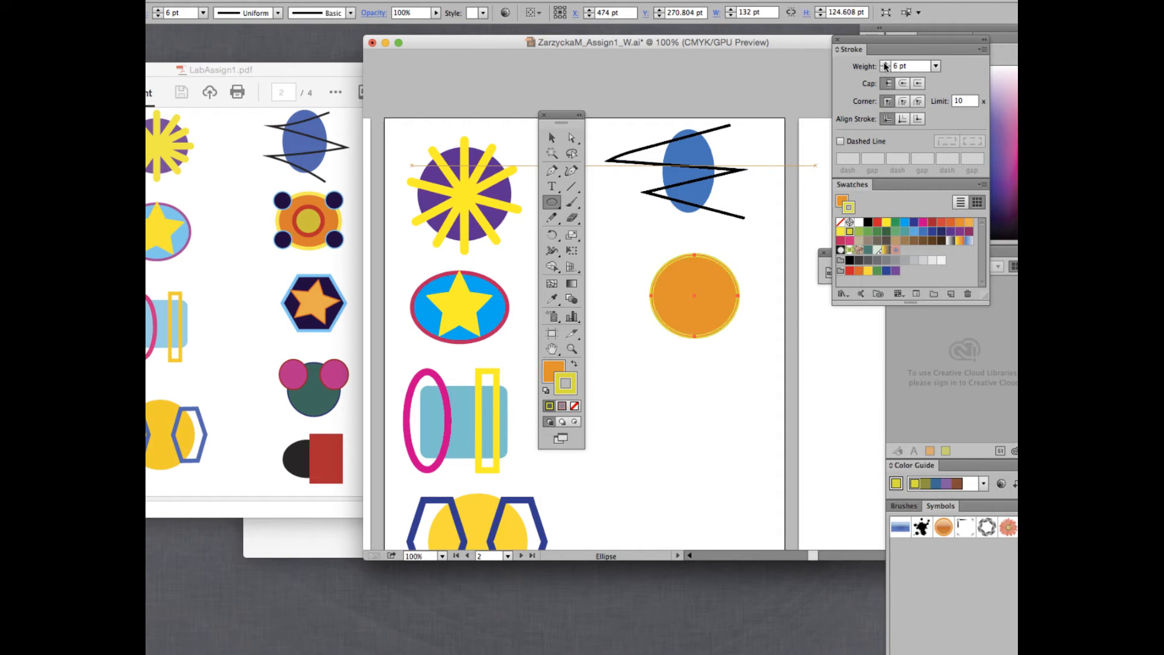
Give the ellipse an 8 pt stroke, enlarge it to about 155 by 133 pt, and nudge it up.
click(885, 63)
click(551, 137)
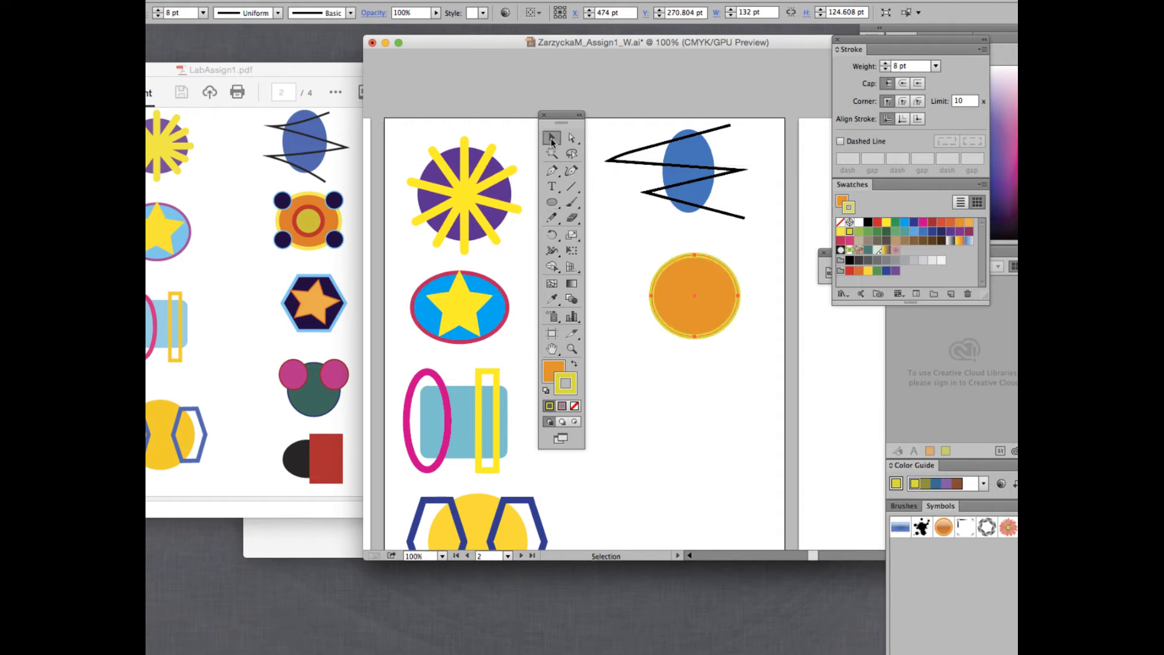
click(645, 223)
click(726, 265)
drag(649, 297, 643, 298)
drag(739, 337, 744, 341)
drag(716, 261, 716, 255)
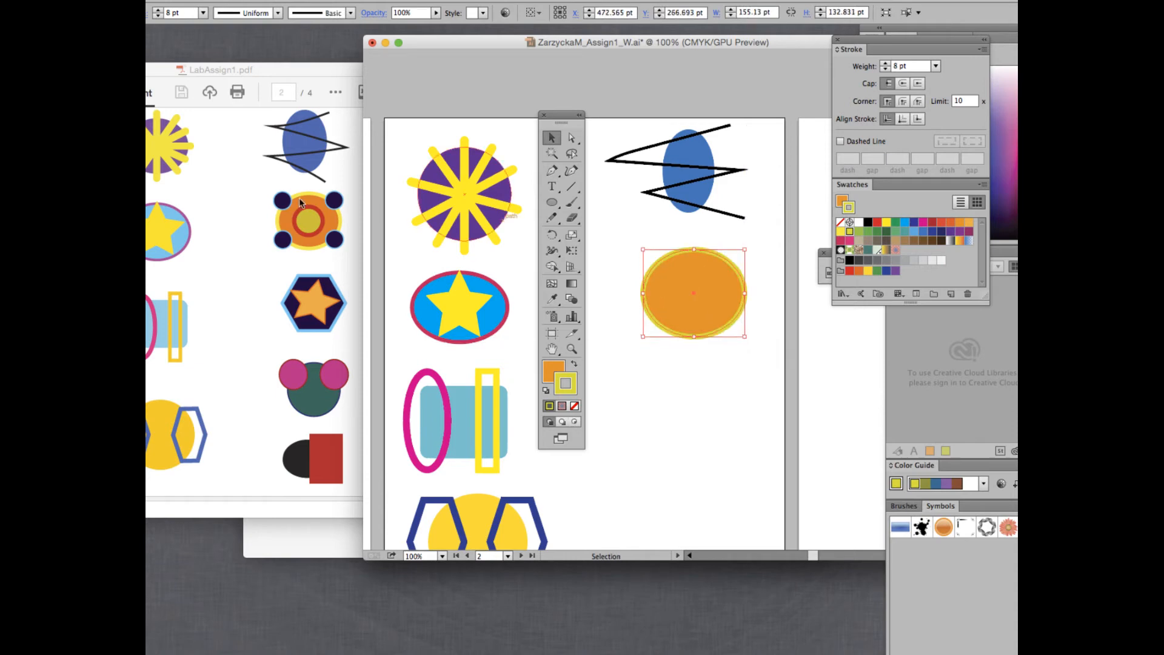
Nest a smaller copy of the orange ellipse inside it.
key(a)
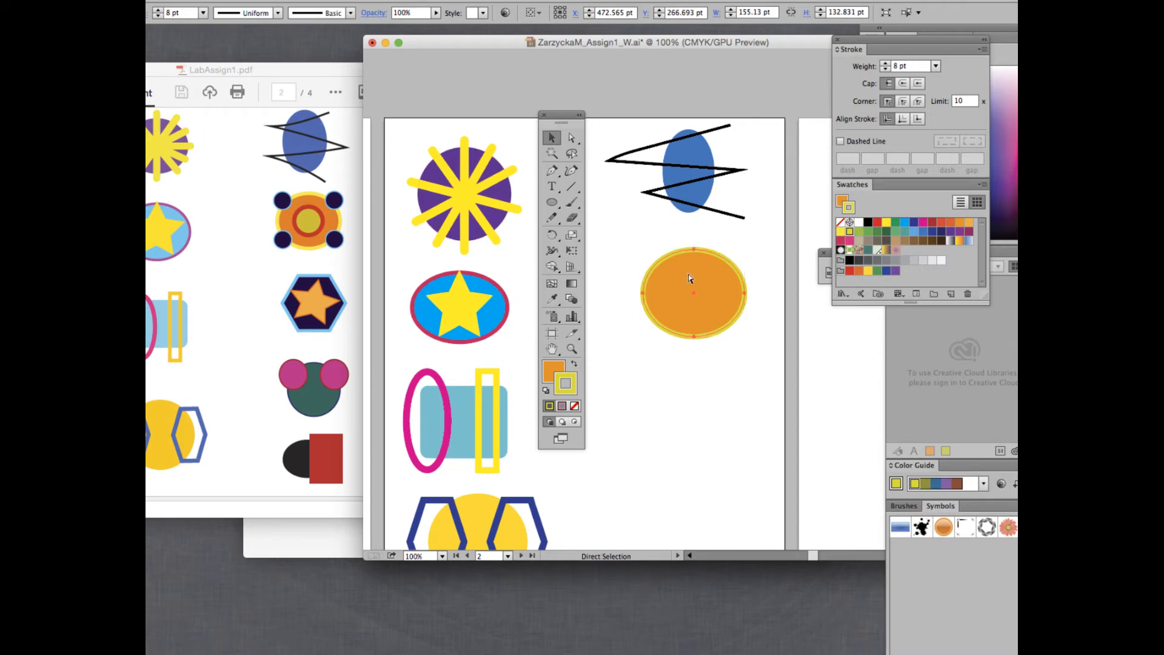
key(super+shift+v)
key(v)
drag(643, 250, 689, 289)
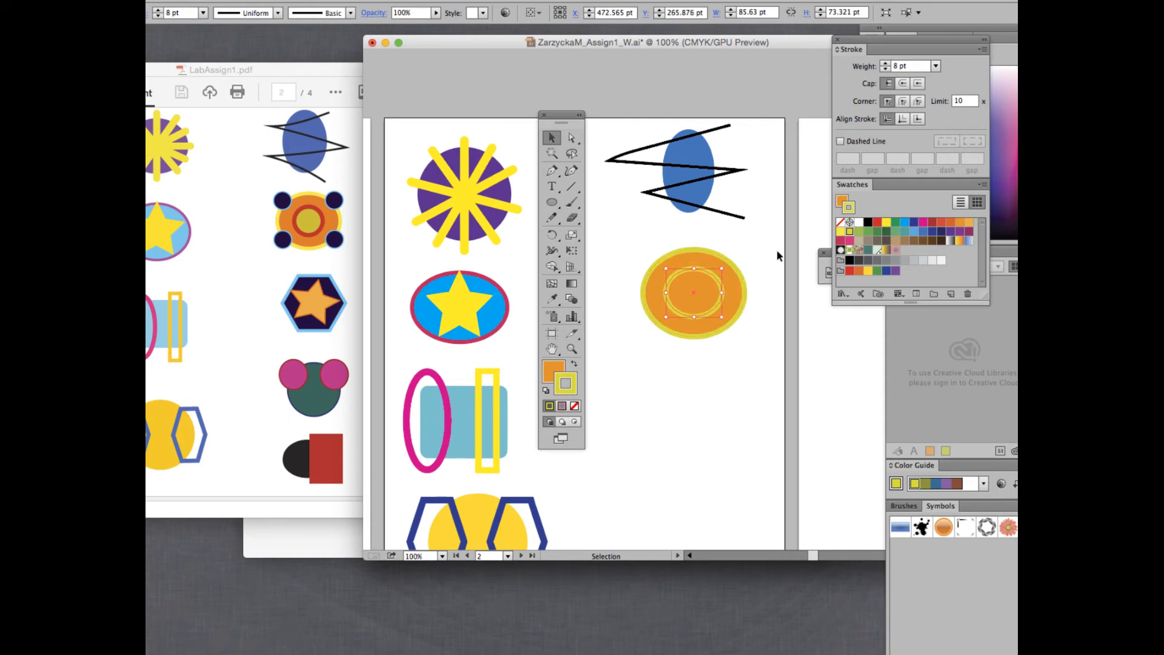
Swap the inner ellipse's colours to a yellow fill and give it a red outline.
click(574, 364)
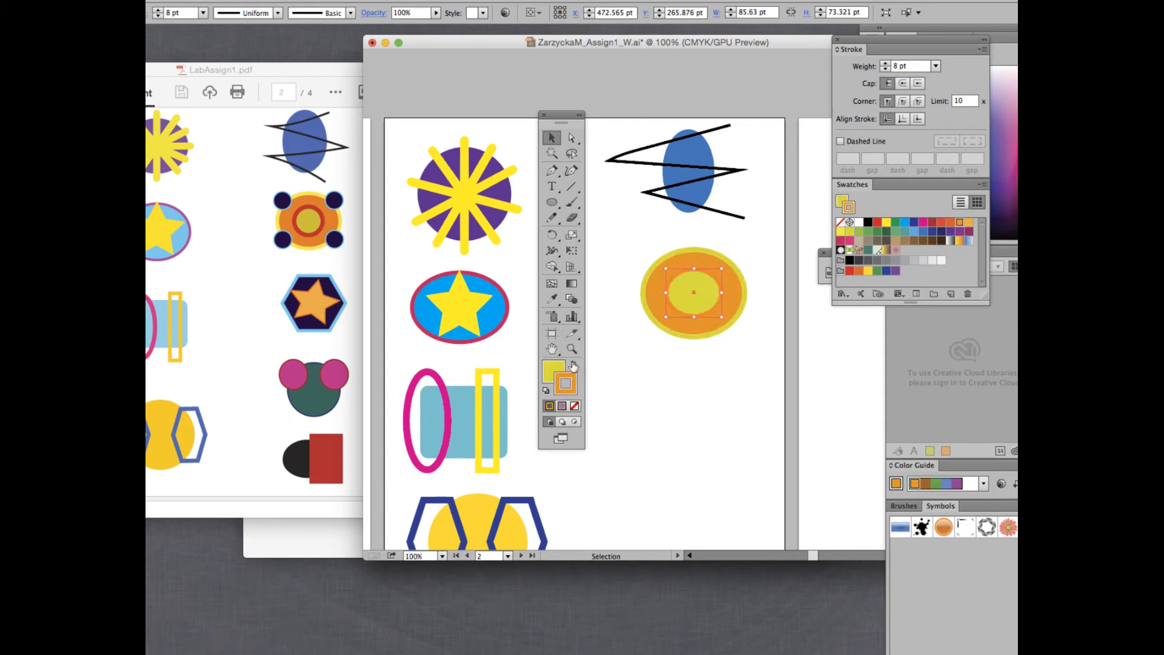
click(941, 224)
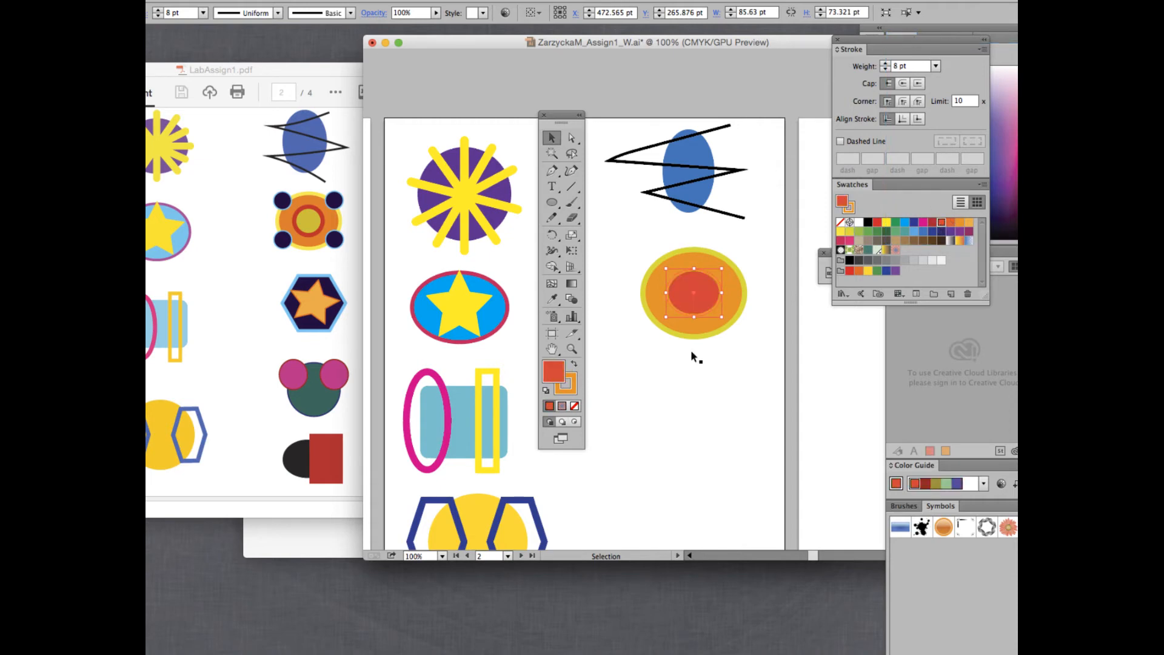
key(super+z)
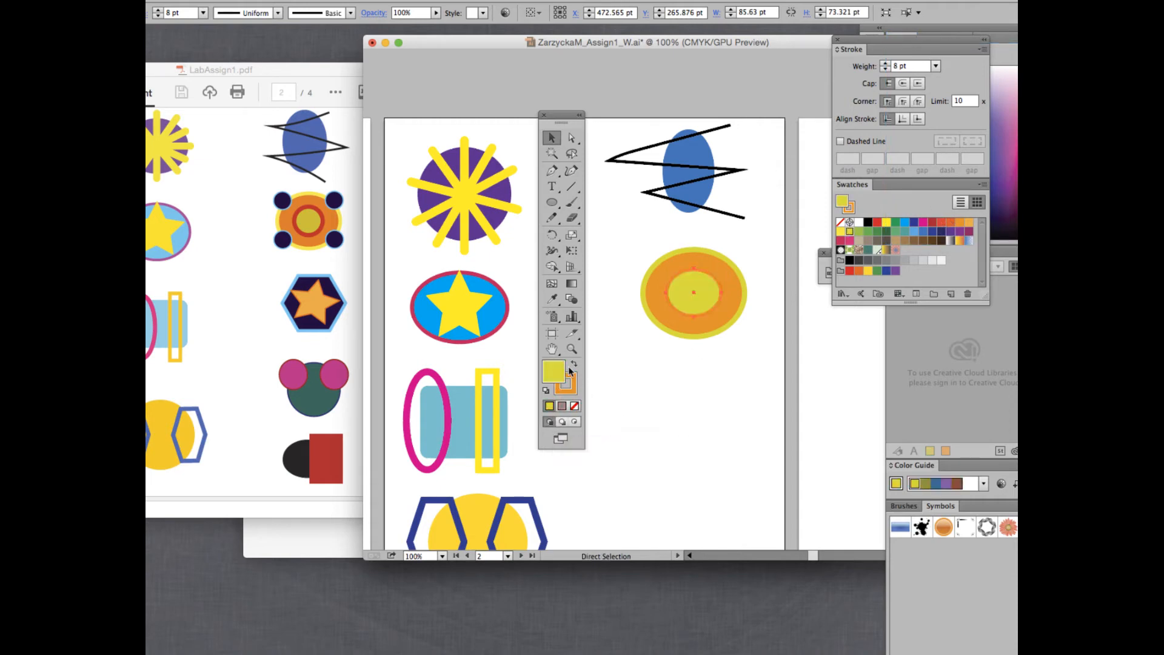
click(570, 379)
click(932, 222)
click(744, 371)
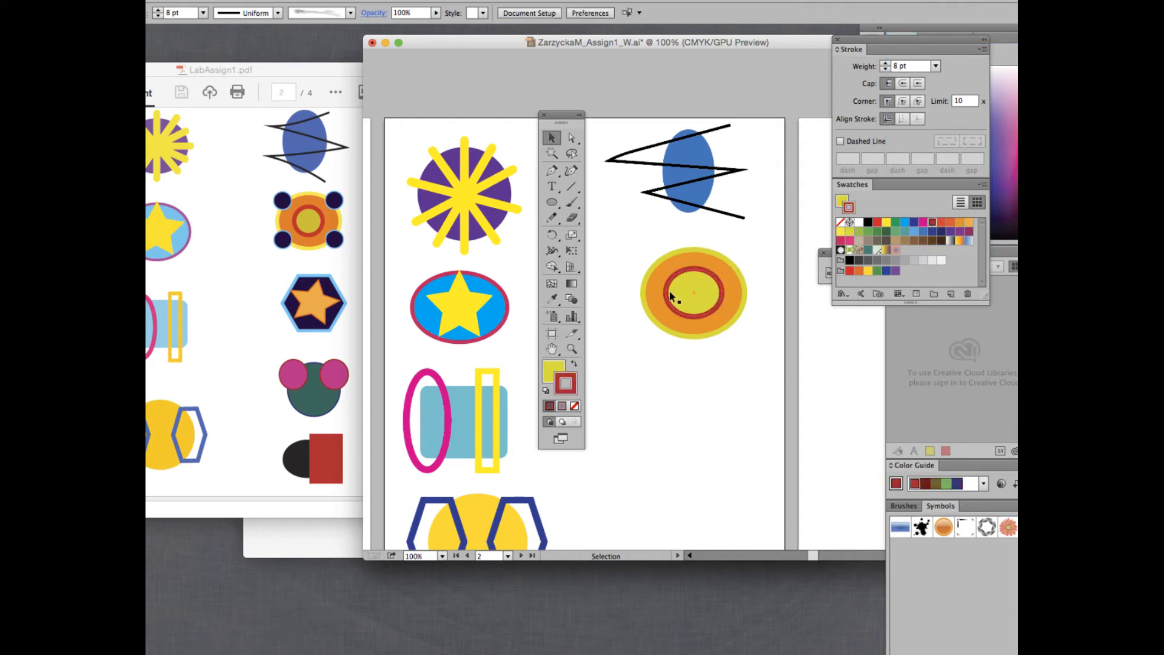
Reshape the inner ellipse into a circle and paste a copy at the orange ellipse's upper-left.
click(696, 288)
drag(665, 294, 720, 293)
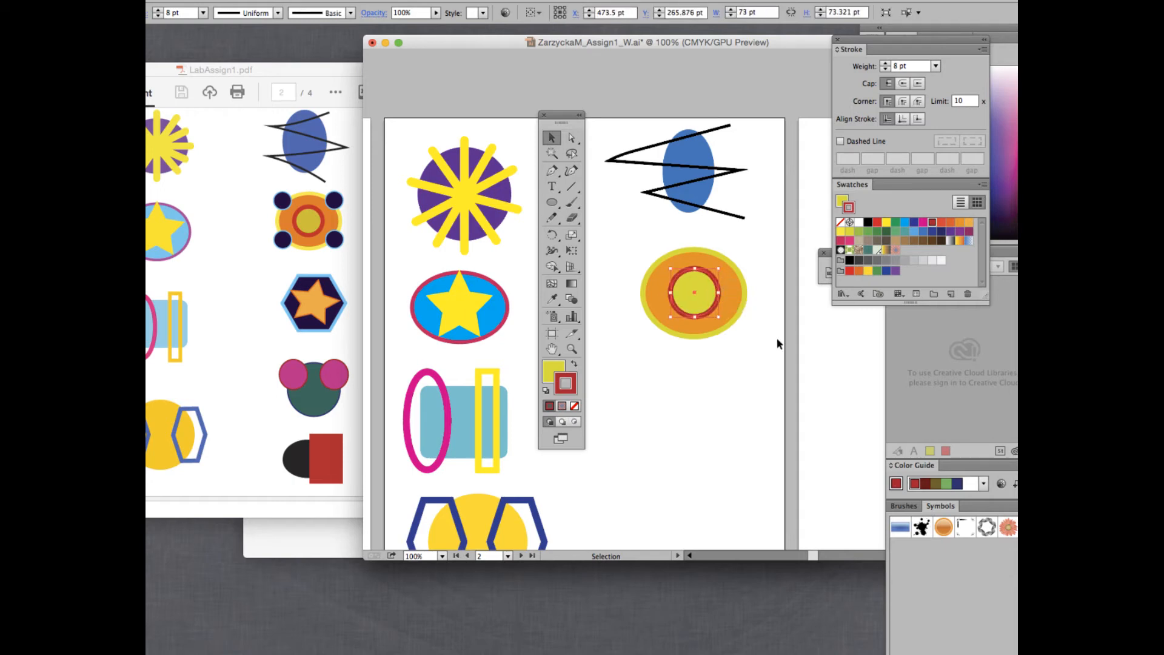
click(779, 344)
click(704, 290)
key(super+v)
mouse_move(642, 290)
mouse_down()
mouse_move(626, 254)
mouse_move(650, 269)
mouse_up()
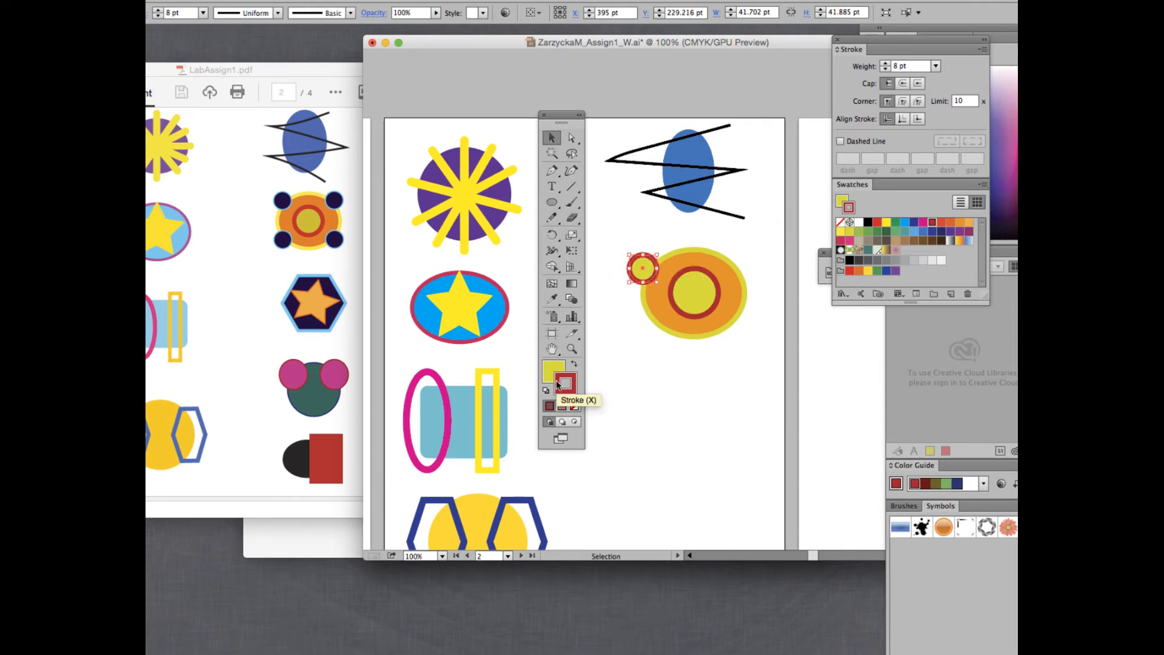
Give the small circle a 3 pt blue outline and a black fill.
click(905, 222)
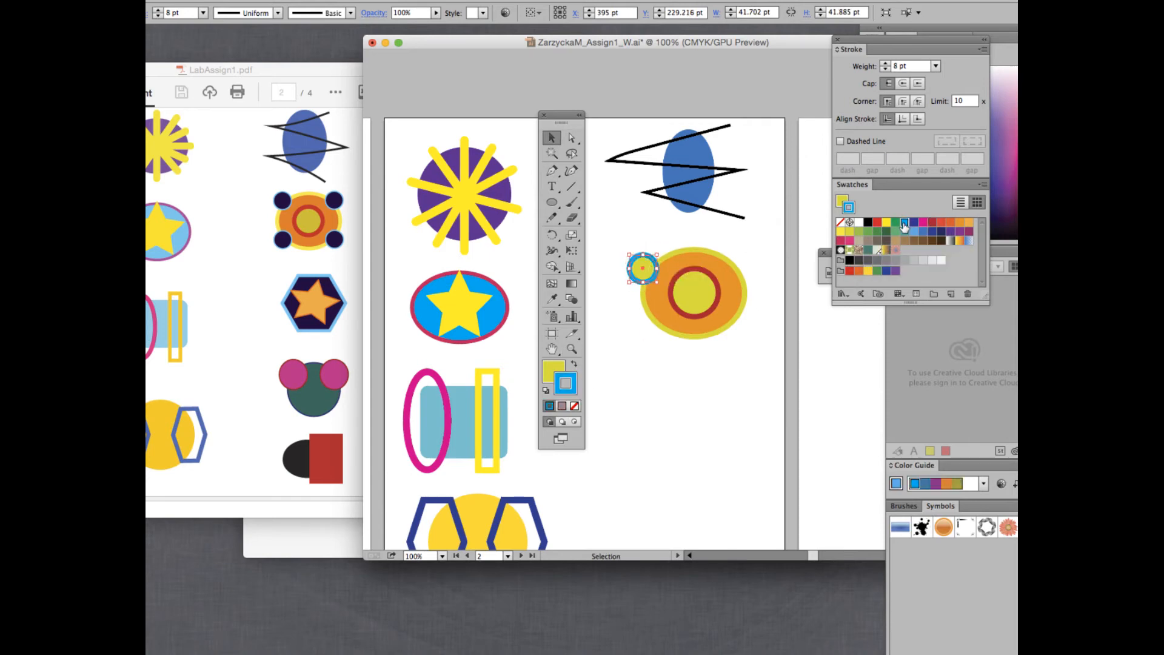
click(886, 69)
click(886, 69)
click(553, 371)
click(869, 222)
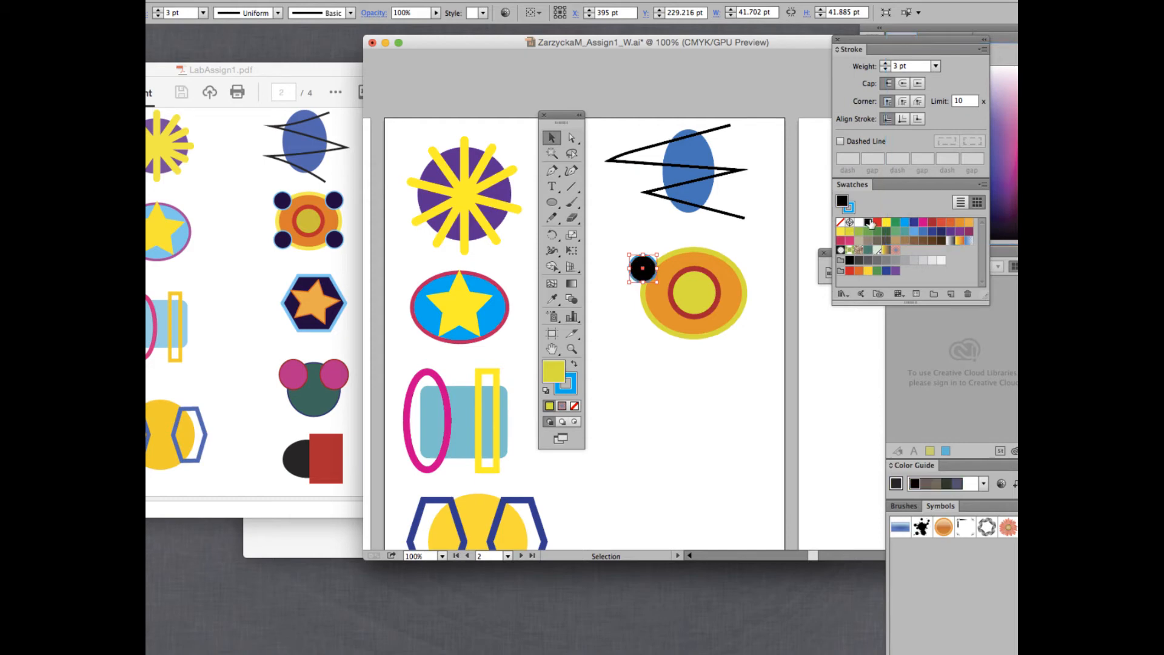
click(759, 358)
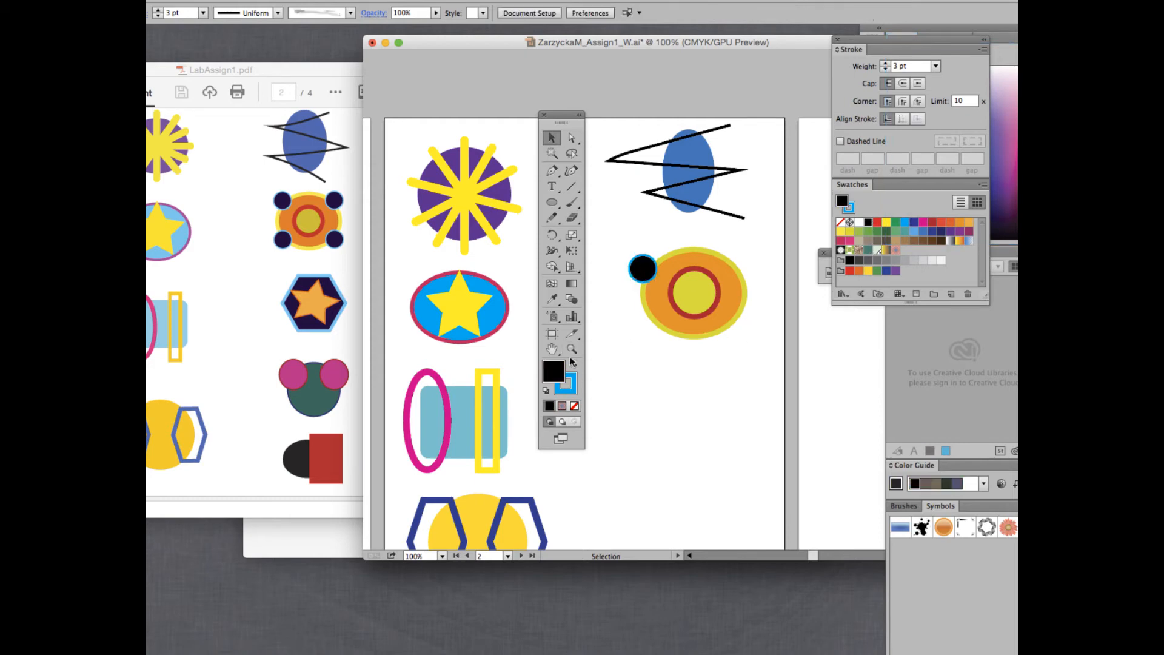
Copy the black circle to the other corners of the orange ellipse, then select the two left circles.
click(642, 277)
drag(658, 277, 739, 278)
drag(642, 314, 749, 326)
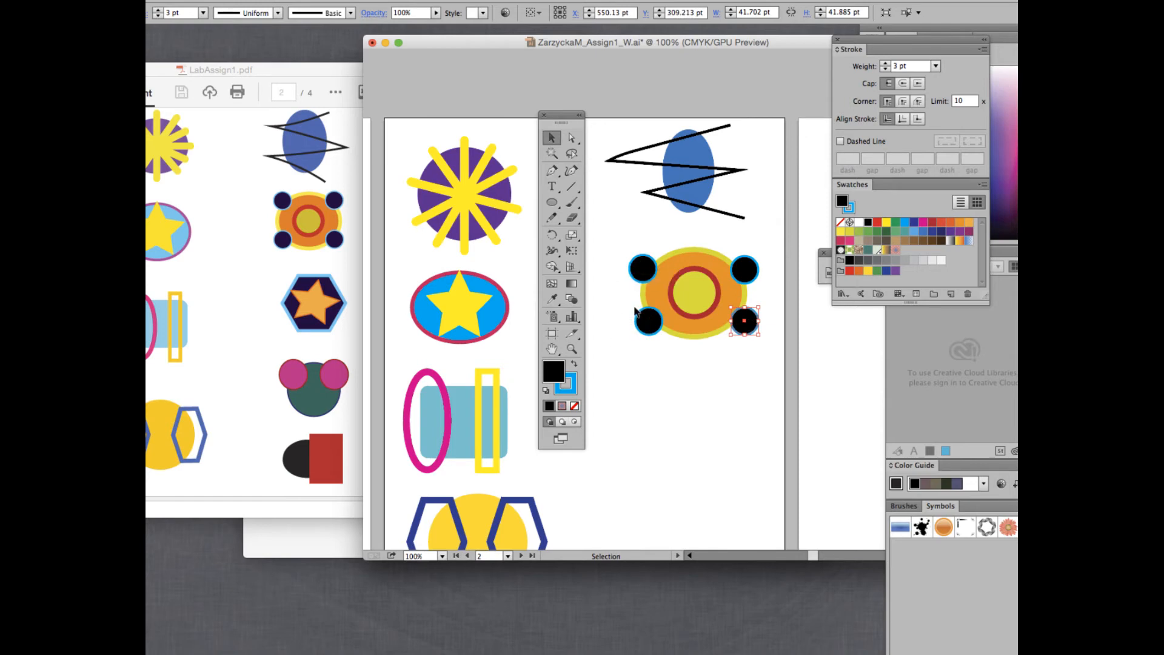
click(643, 268)
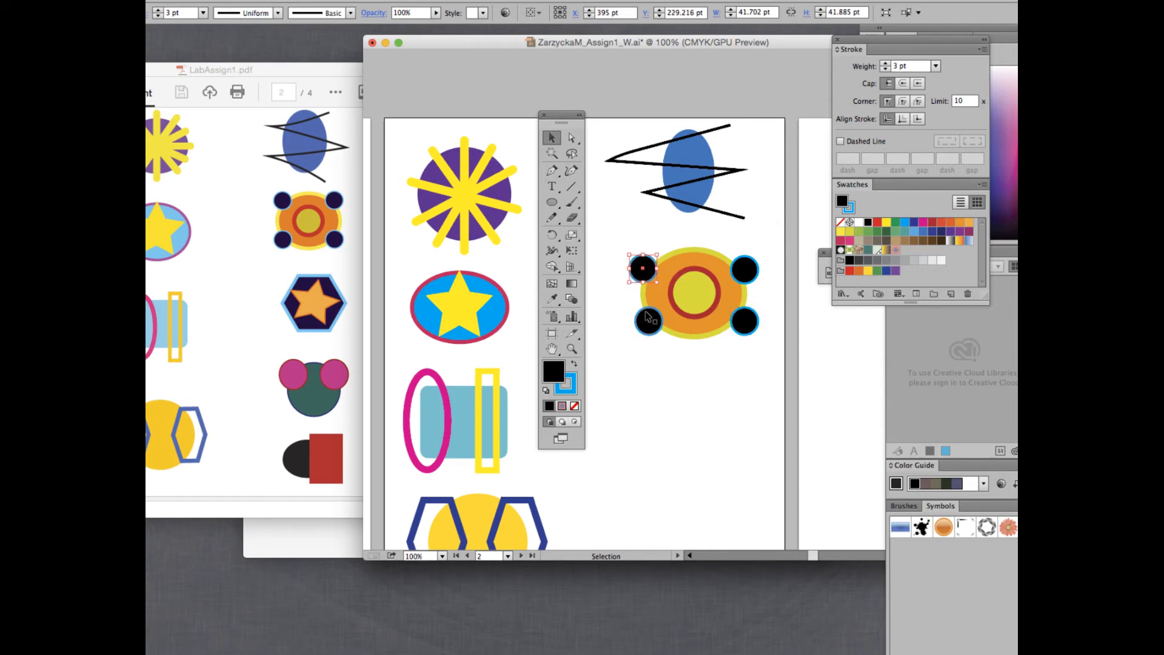
shift+click(644, 326)
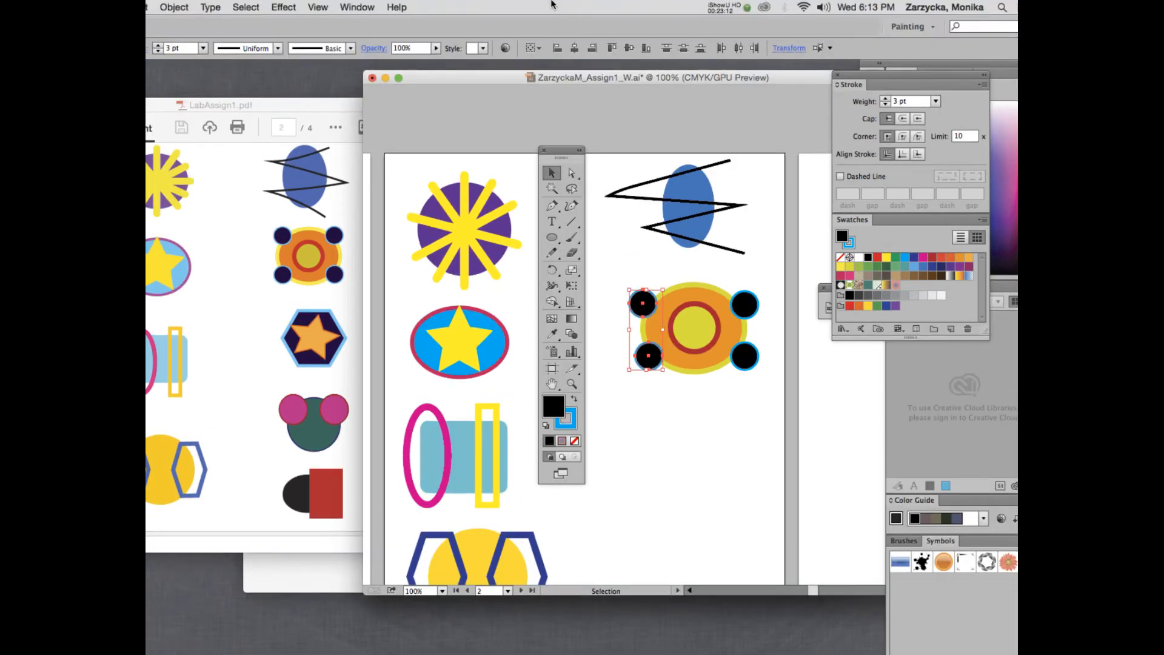
Align the left circles by their left edges, the top pair by tops, and the bottom pair by bottoms.
click(556, 49)
click(745, 303)
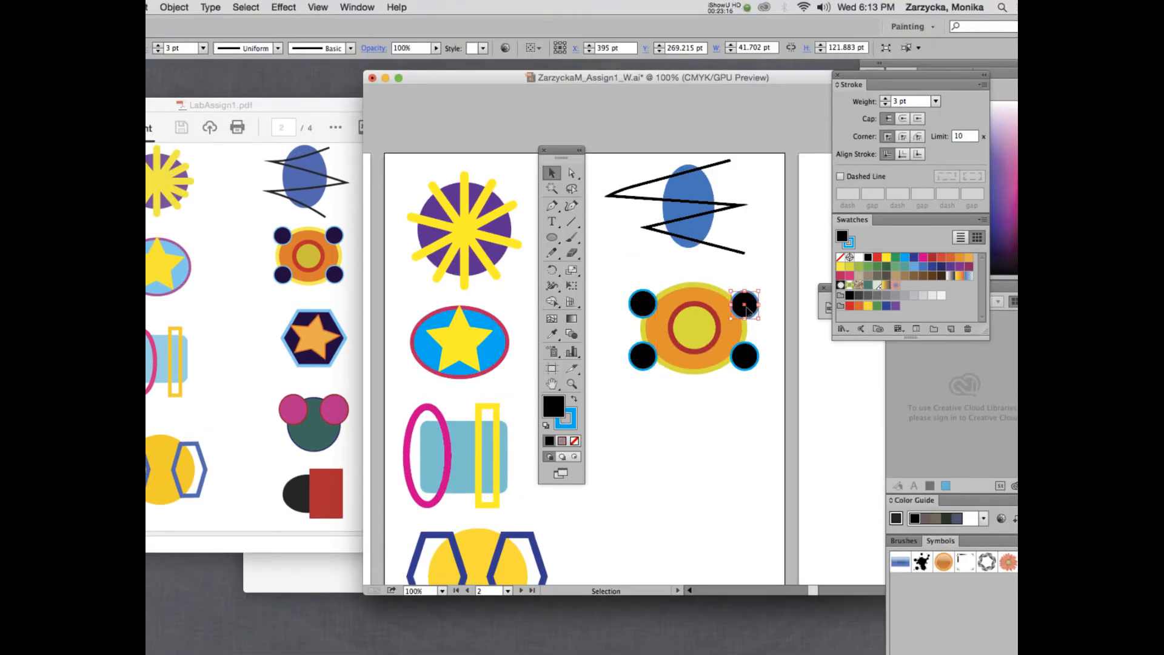
shift+click(749, 364)
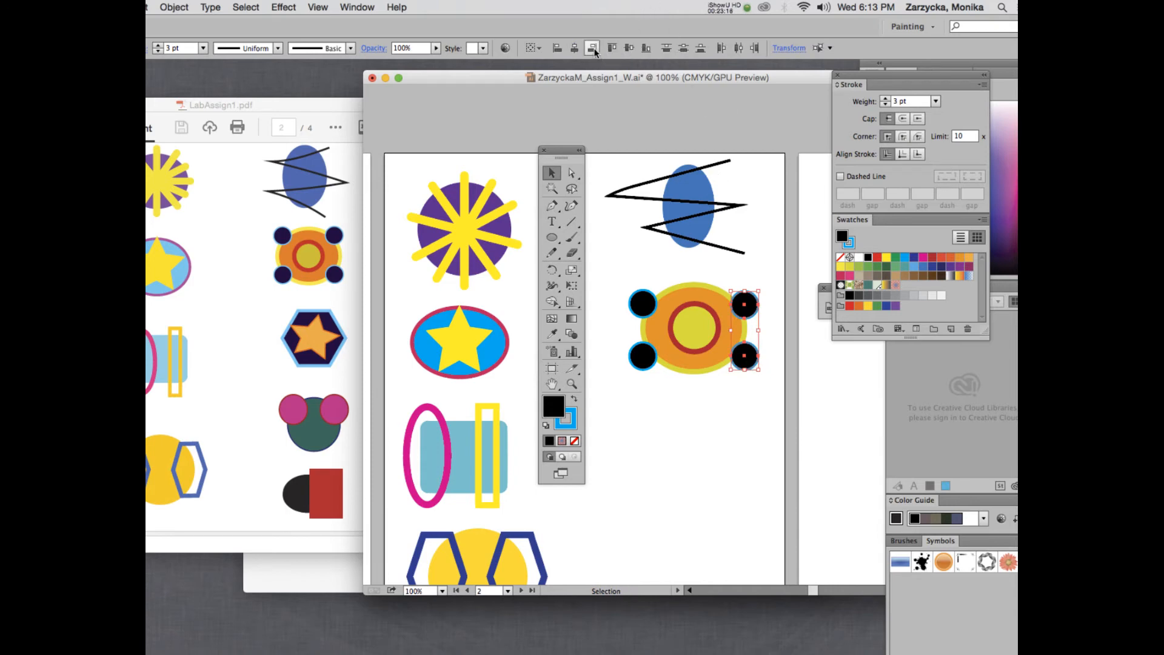
click(642, 301)
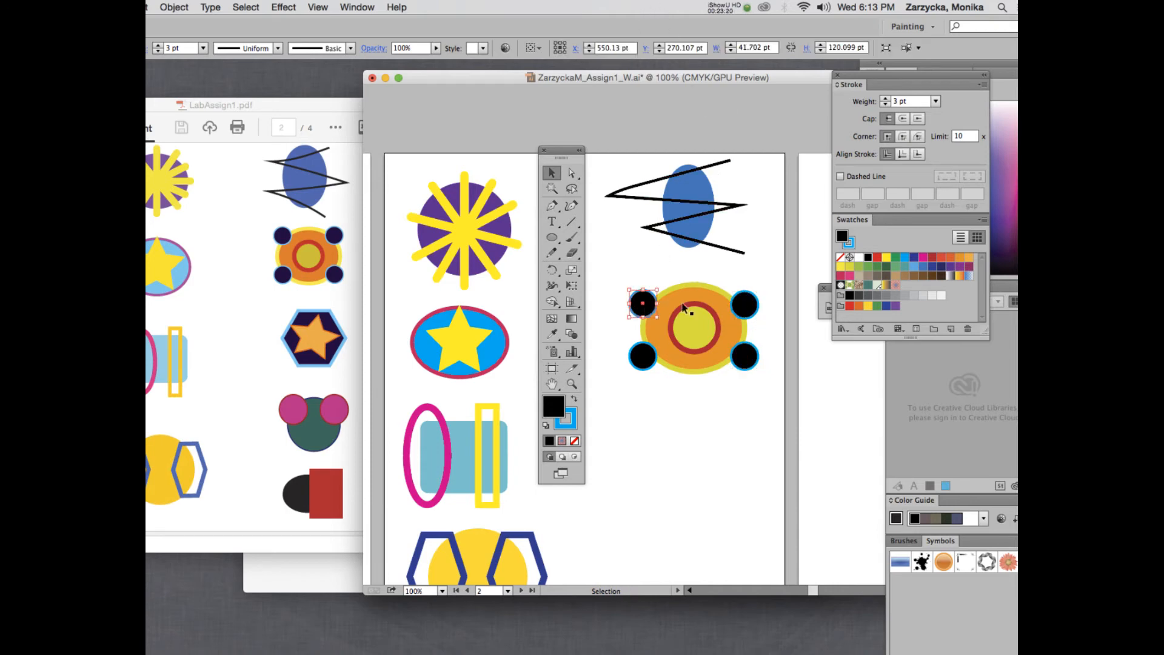
shift+click(745, 305)
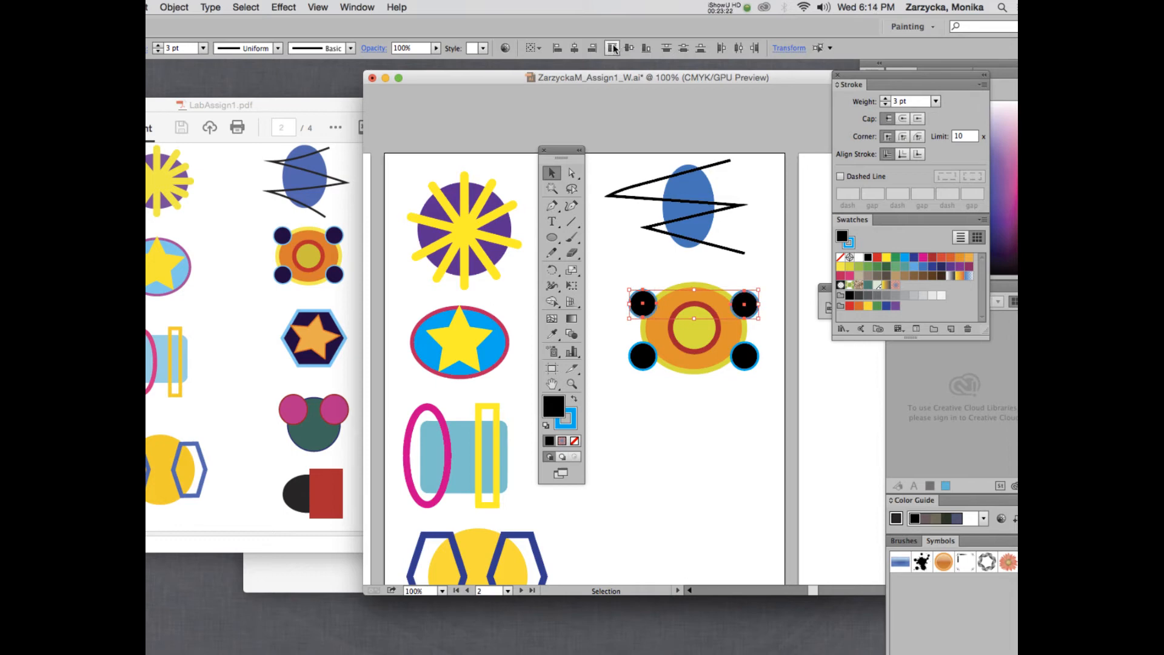
click(612, 48)
click(644, 353)
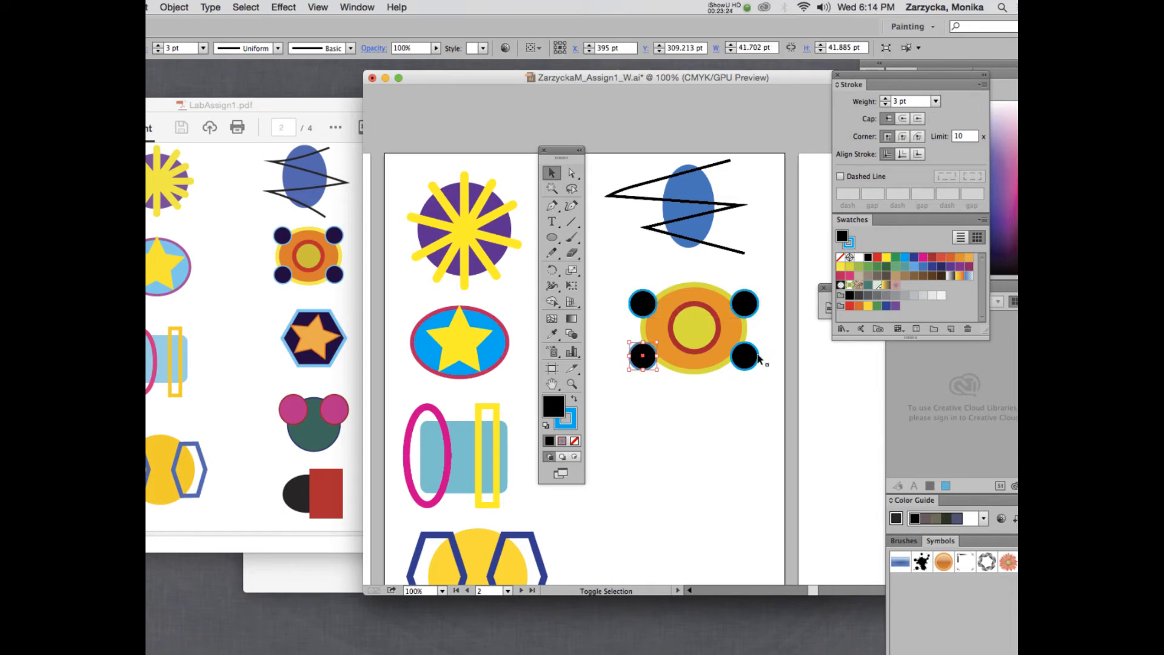
shift+click(744, 357)
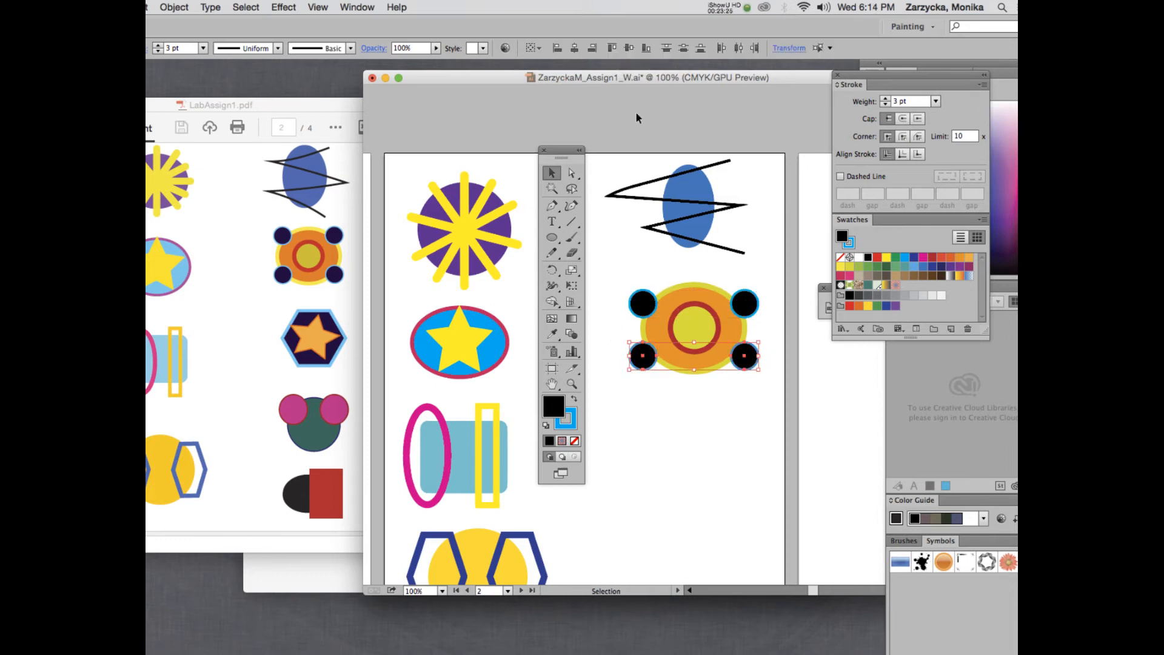
click(646, 50)
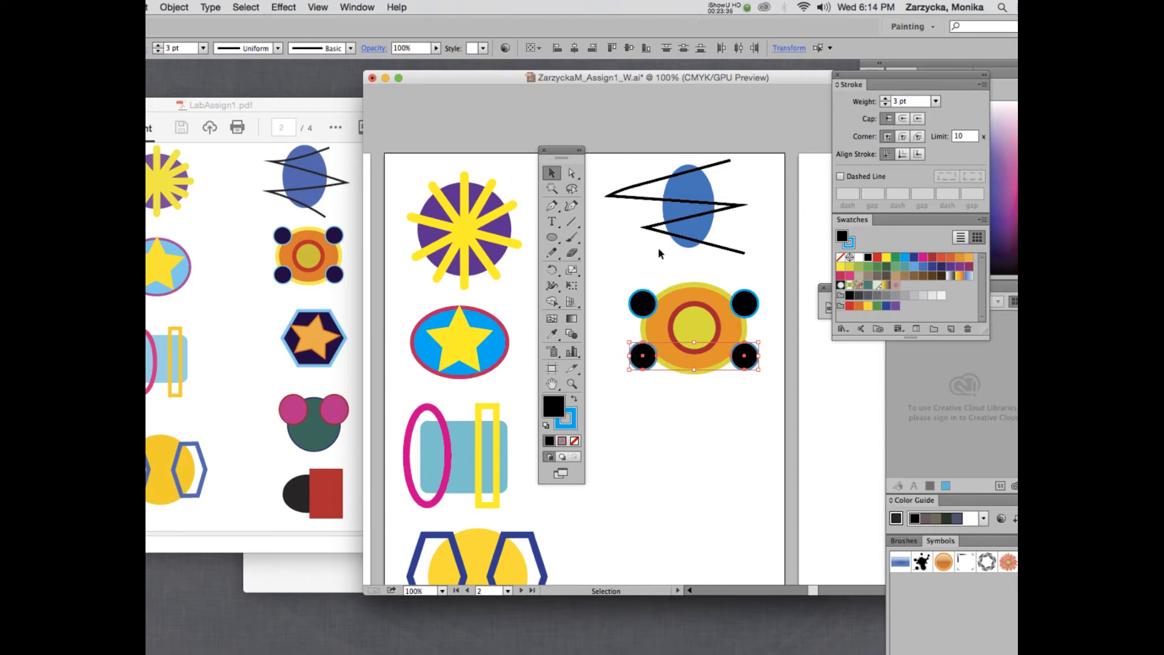
Switch to the Polygon tool and draw a polygon below the orange shape.
scroll(661, 249, down, 6)
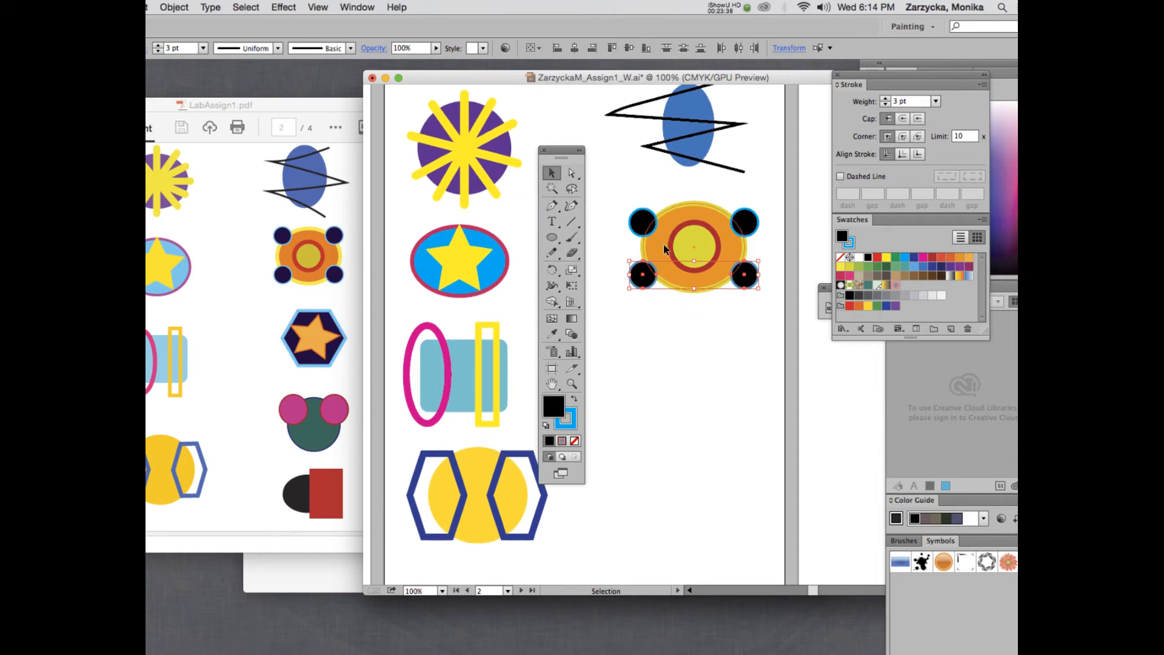
scroll(663, 244, down, 3)
click(552, 238)
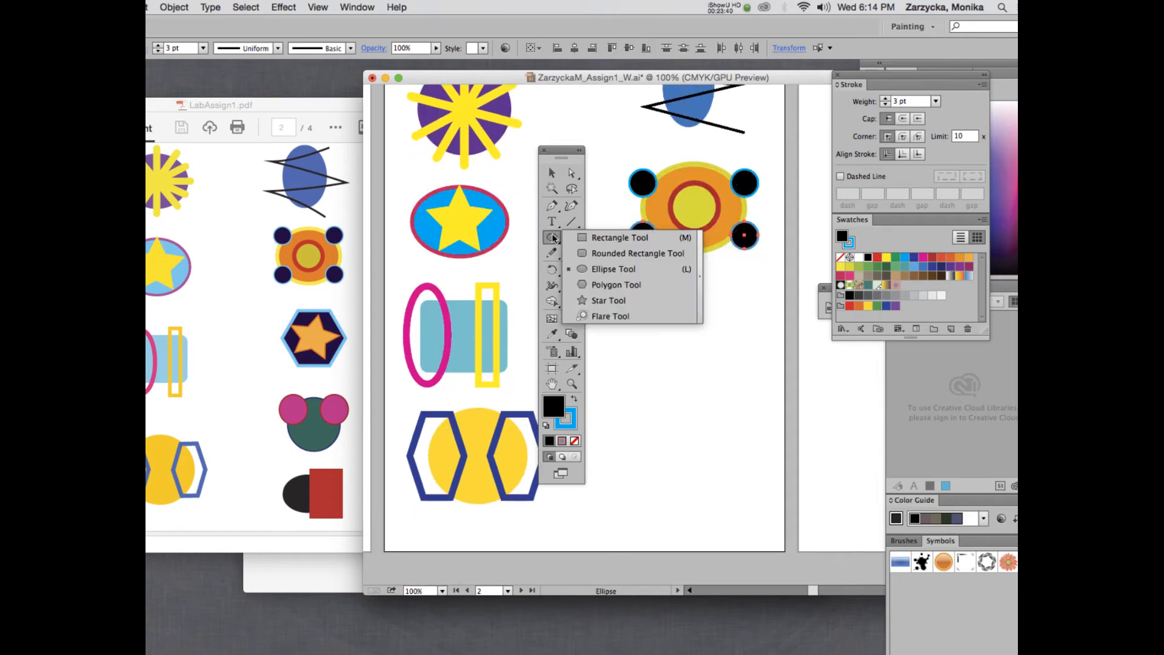
click(614, 286)
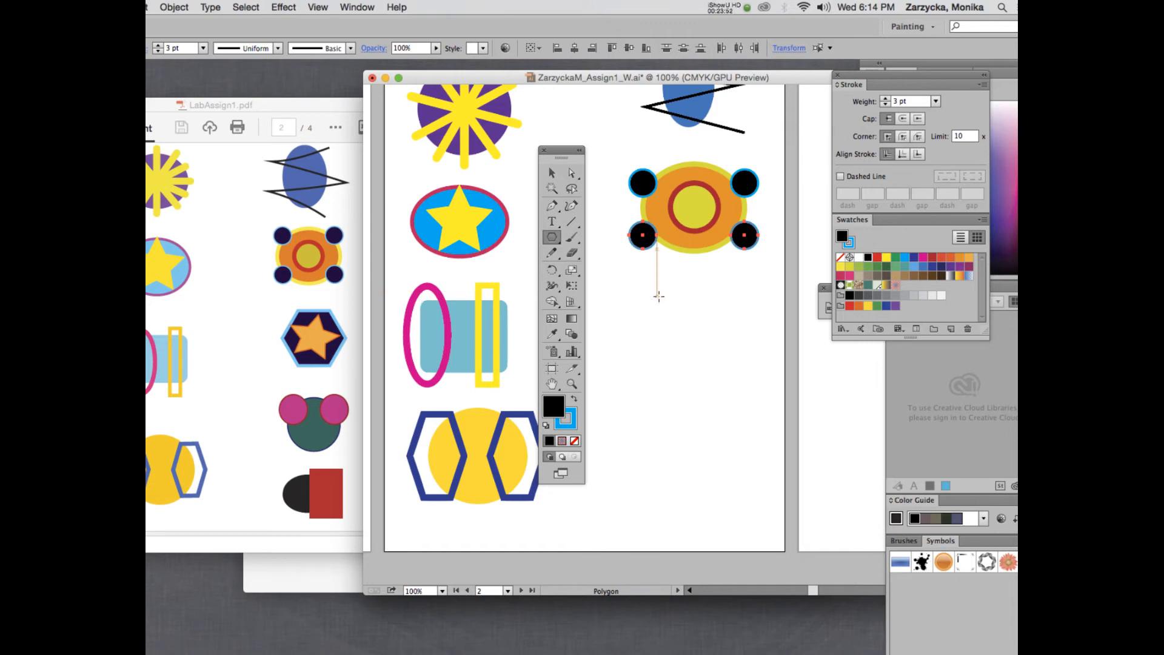
drag(658, 296, 694, 341)
Move the black hexagon under the orange shape and raise its stroke weight to 7 pt.
key(v)
drag(667, 300, 701, 341)
click(886, 98)
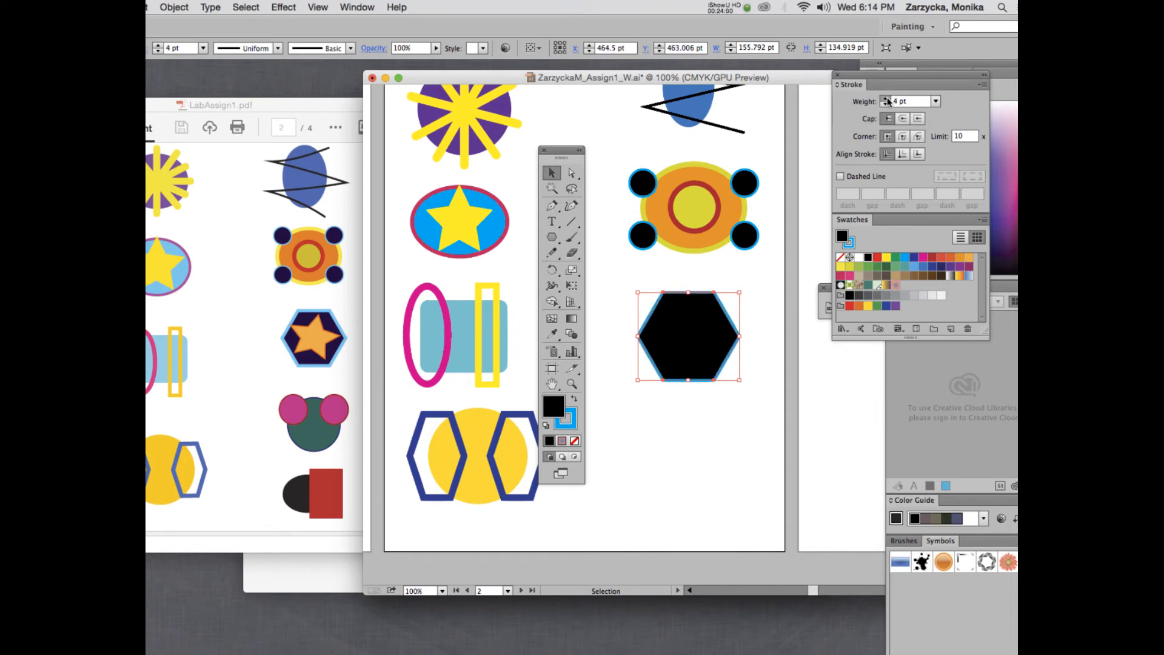
click(886, 98)
click(886, 98)
click(886, 98)
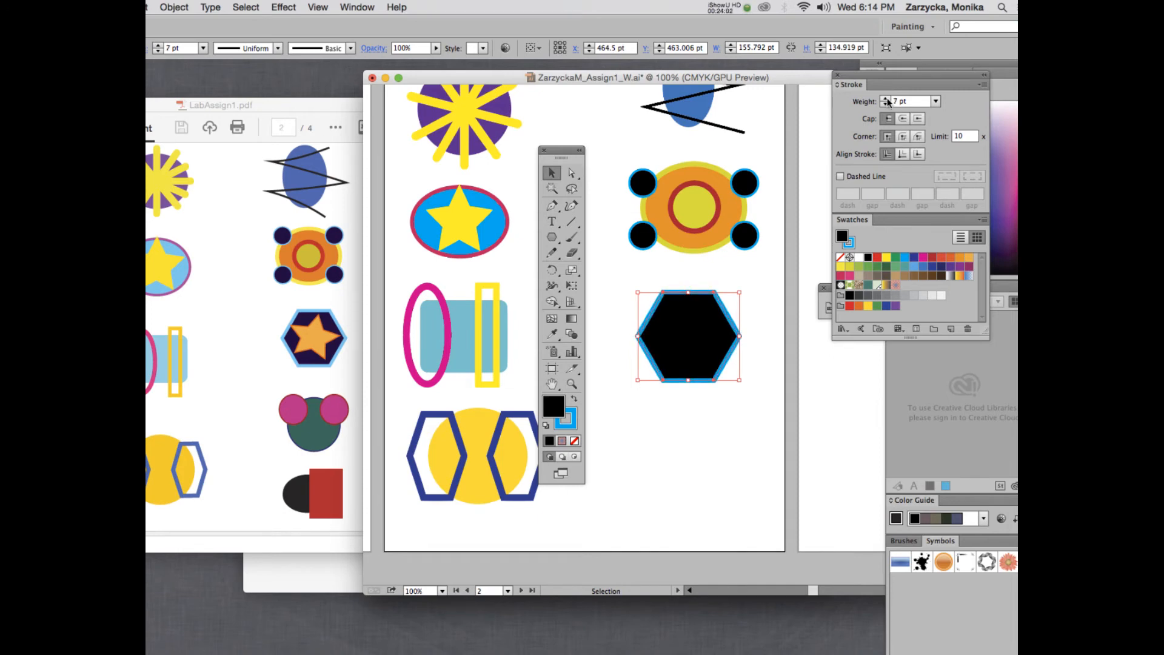
click(733, 271)
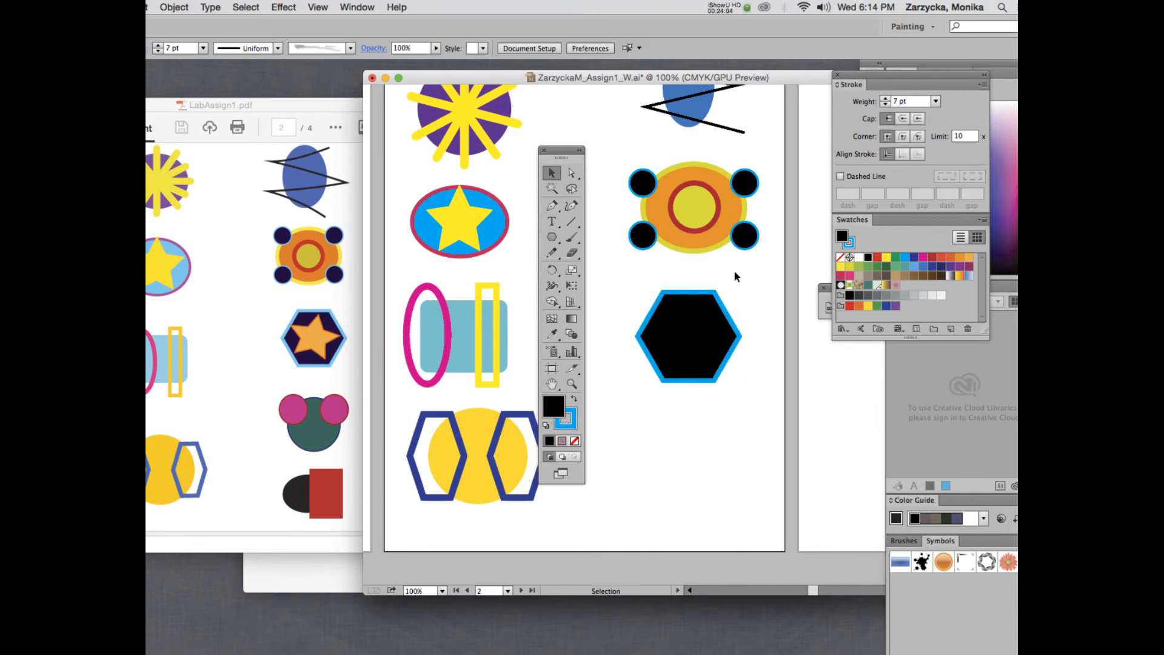
Duplicate the yellow star, centre the copy on the hexagon, and enlarge and tilt it.
click(468, 221)
key(a)
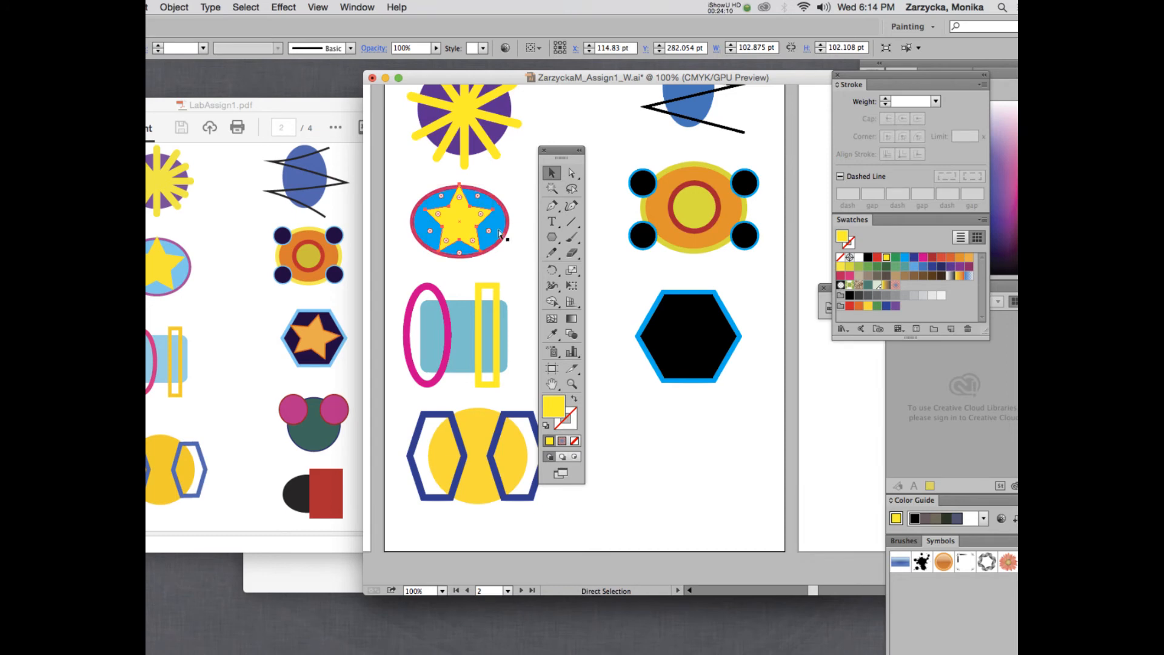
key(ctrl+v)
drag(651, 338, 689, 307)
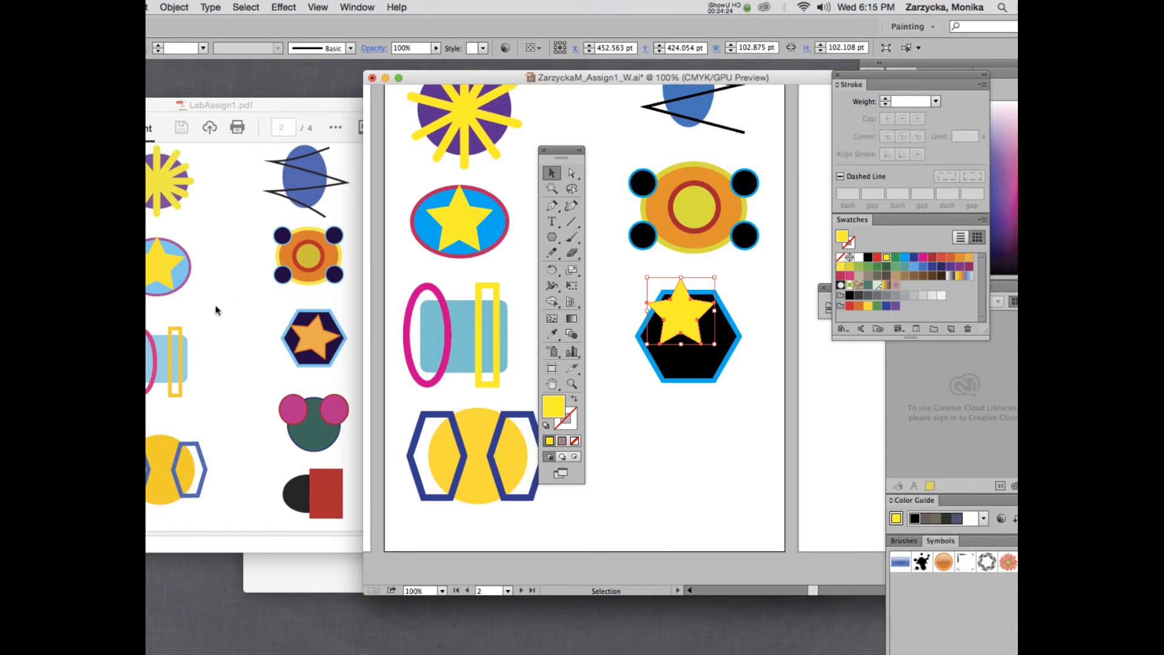
drag(700, 328, 628, 362)
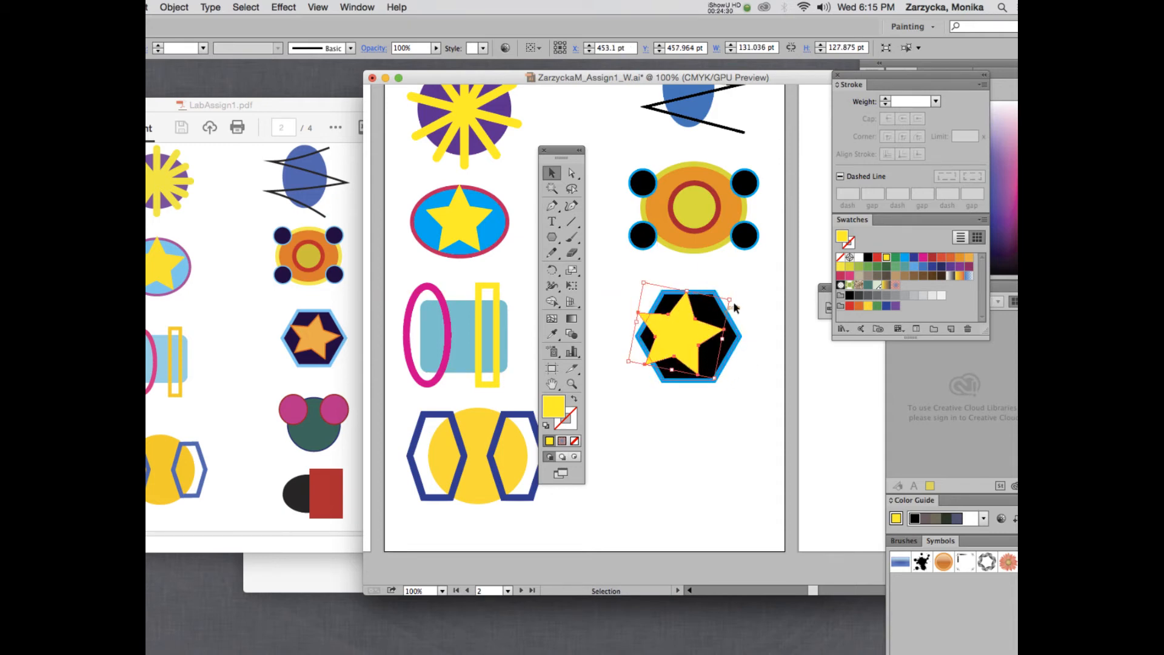
drag(731, 301, 752, 289)
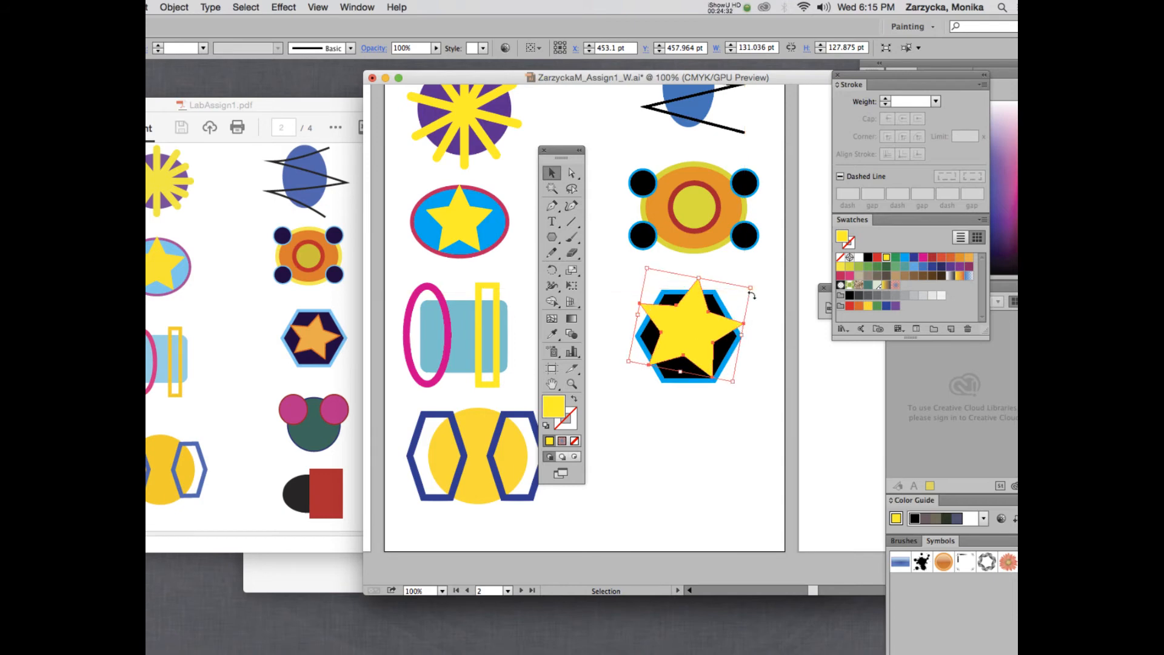
mouse_move(733, 381)
mouse_down()
mouse_move(746, 390)
mouse_move(736, 386)
mouse_up()
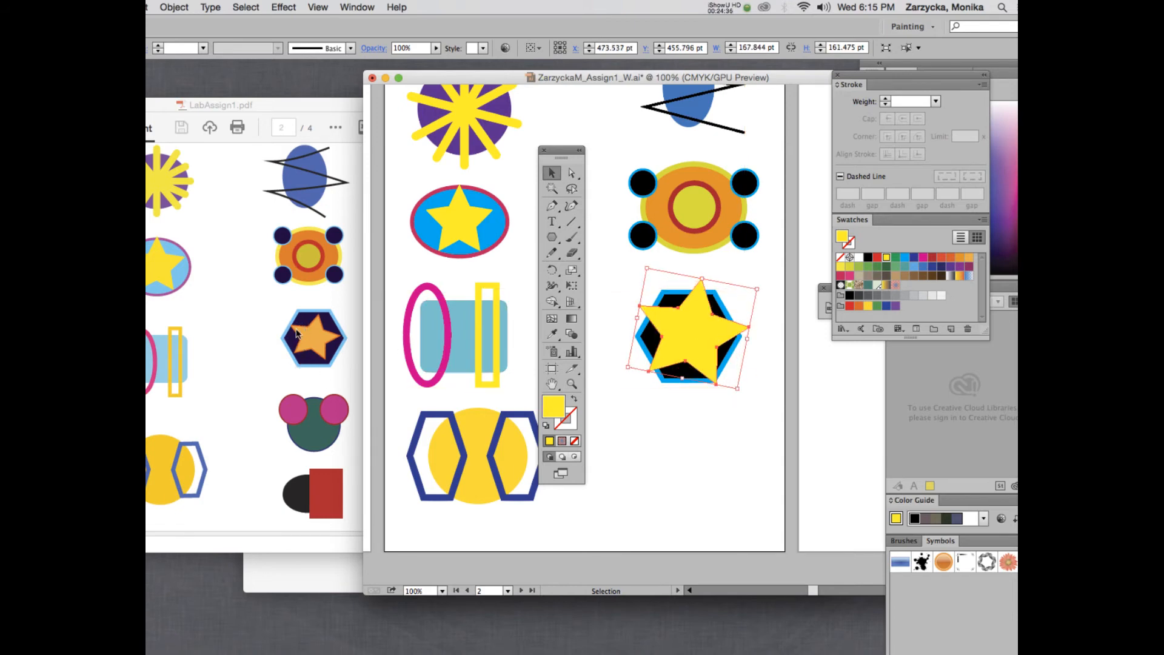
Give the new star an orange fill and a 3 pt dark red outline.
click(960, 259)
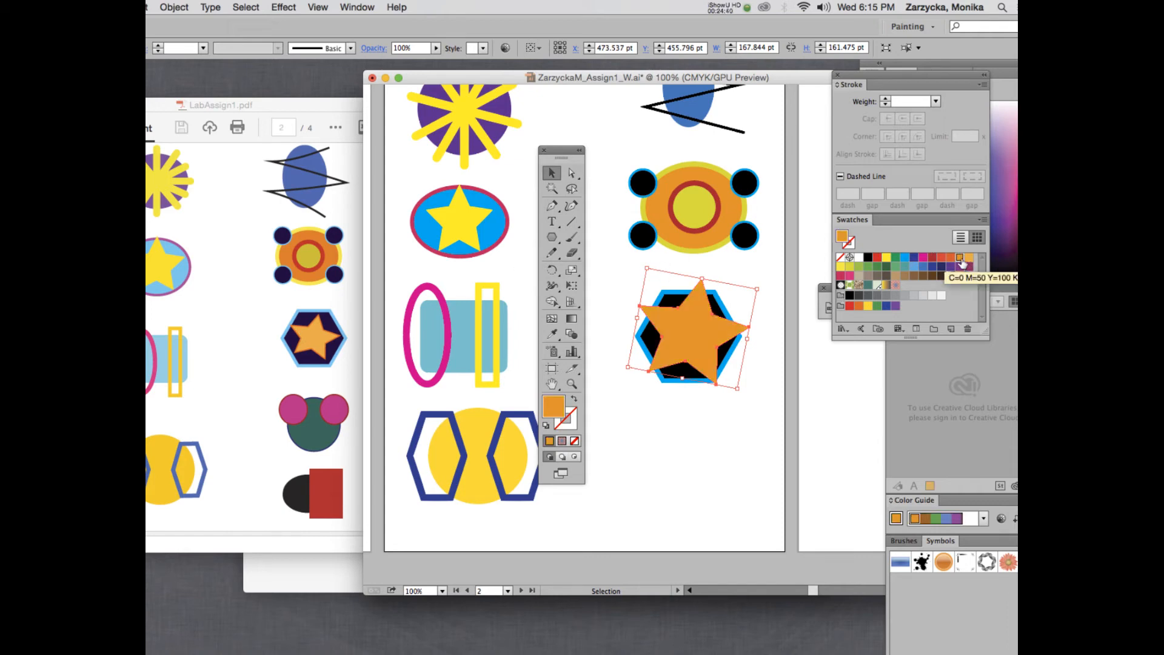
click(567, 422)
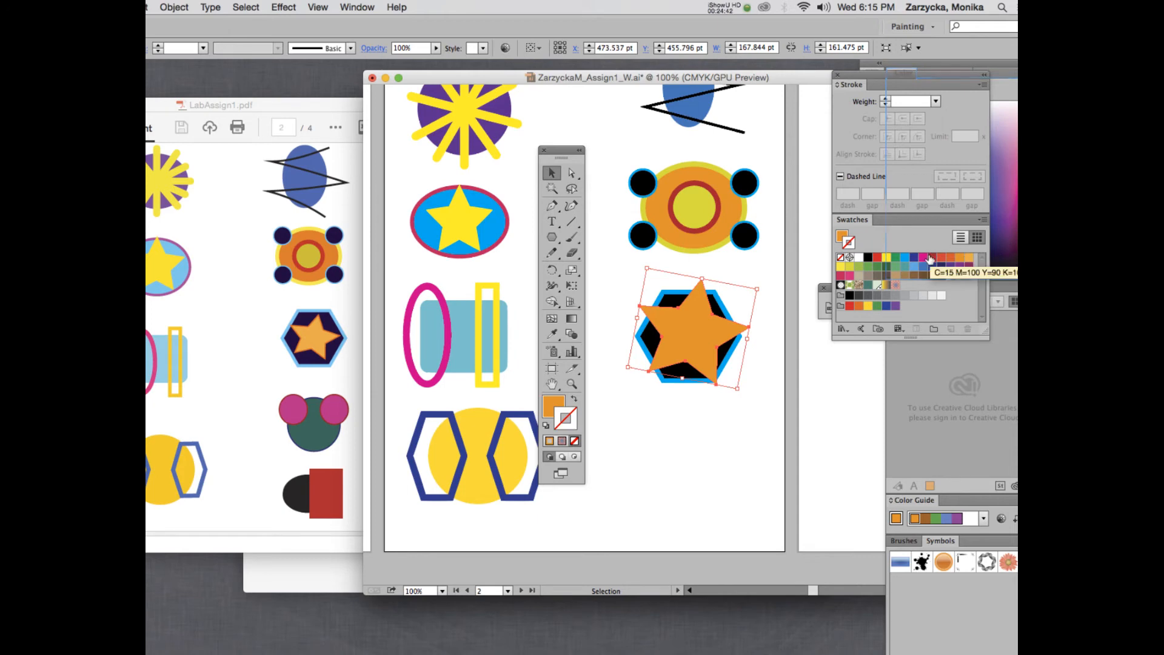
click(931, 259)
click(886, 99)
click(885, 99)
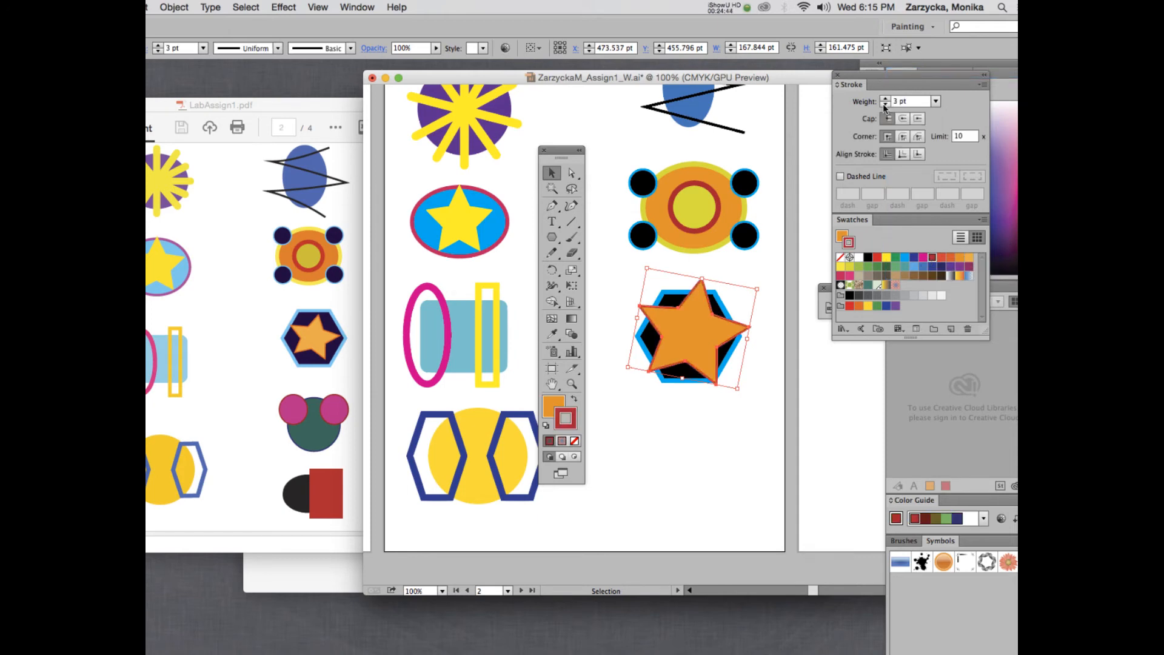
click(774, 405)
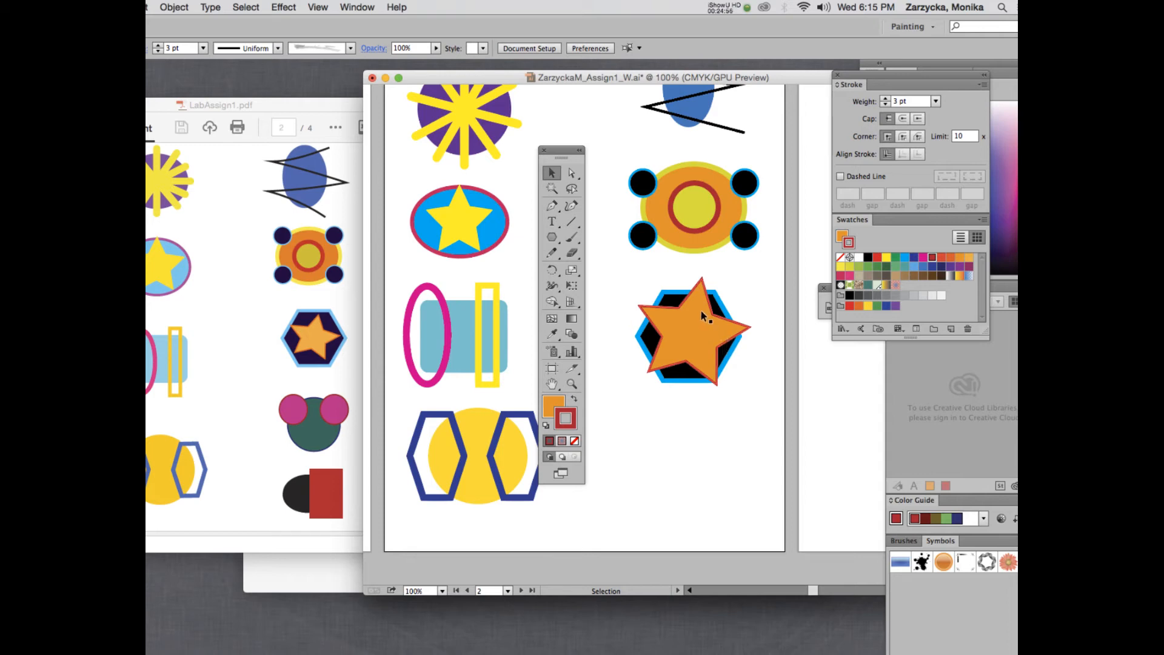
scroll(701, 310, down, 2)
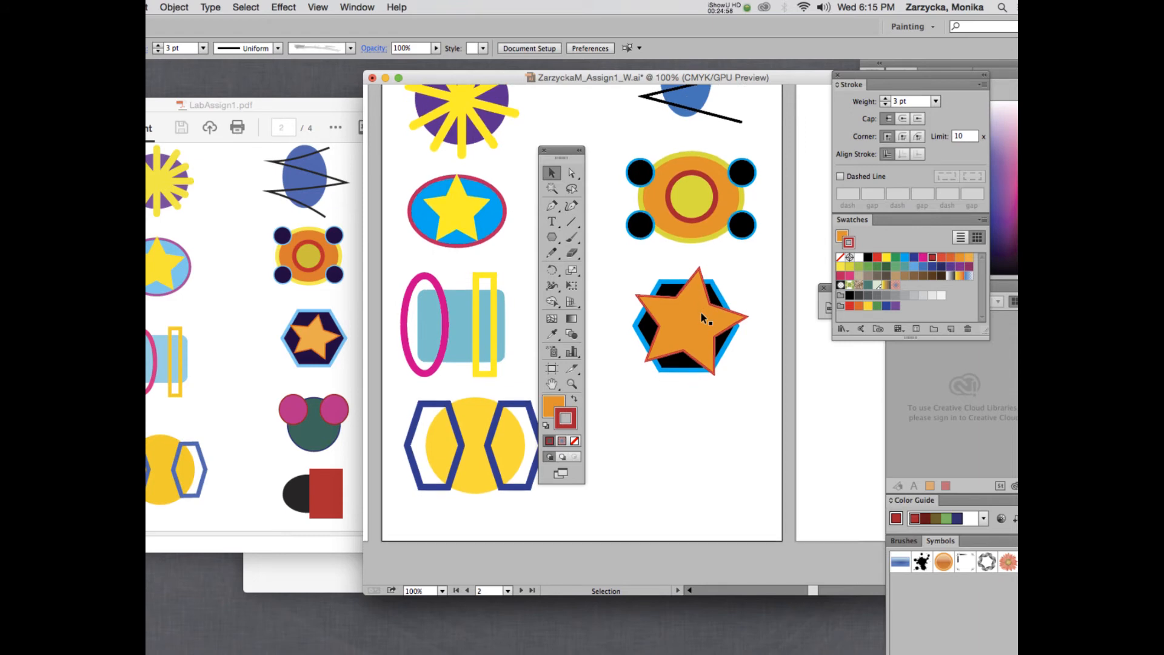
scroll(700, 311, down, 1)
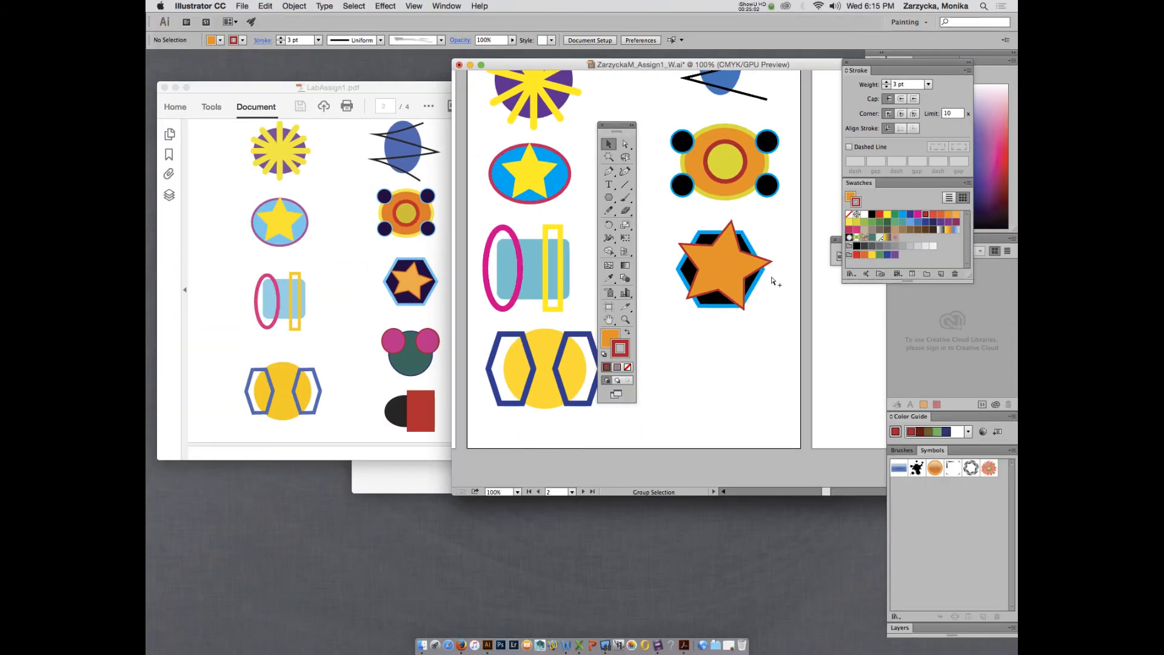
Scale down the zigzag, ringed ellipse and star-in-hexagon together and shift them right.
scroll(729, 294, up, 5)
scroll(754, 261, up, 5)
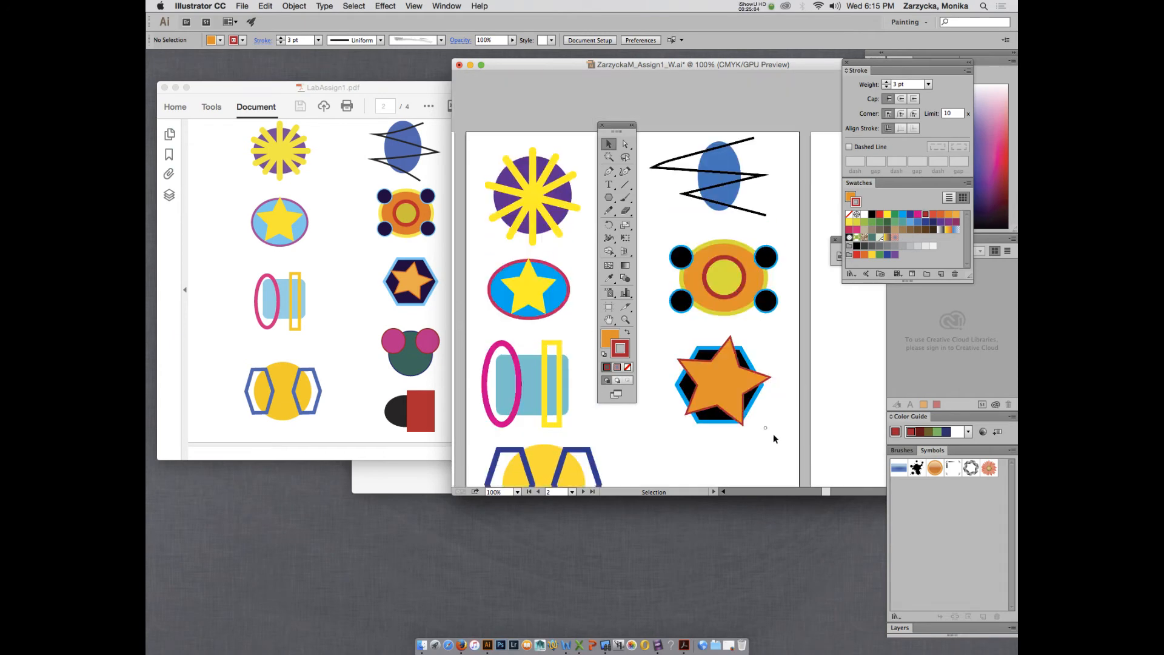
drag(774, 435, 659, 168)
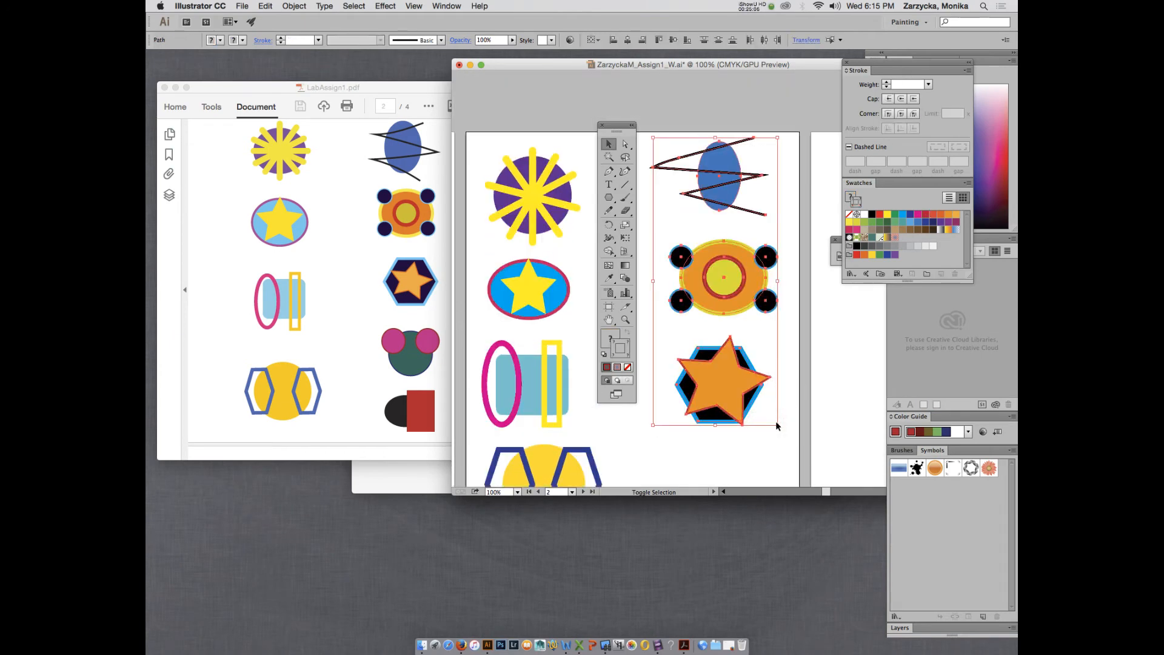
drag(778, 426, 758, 381)
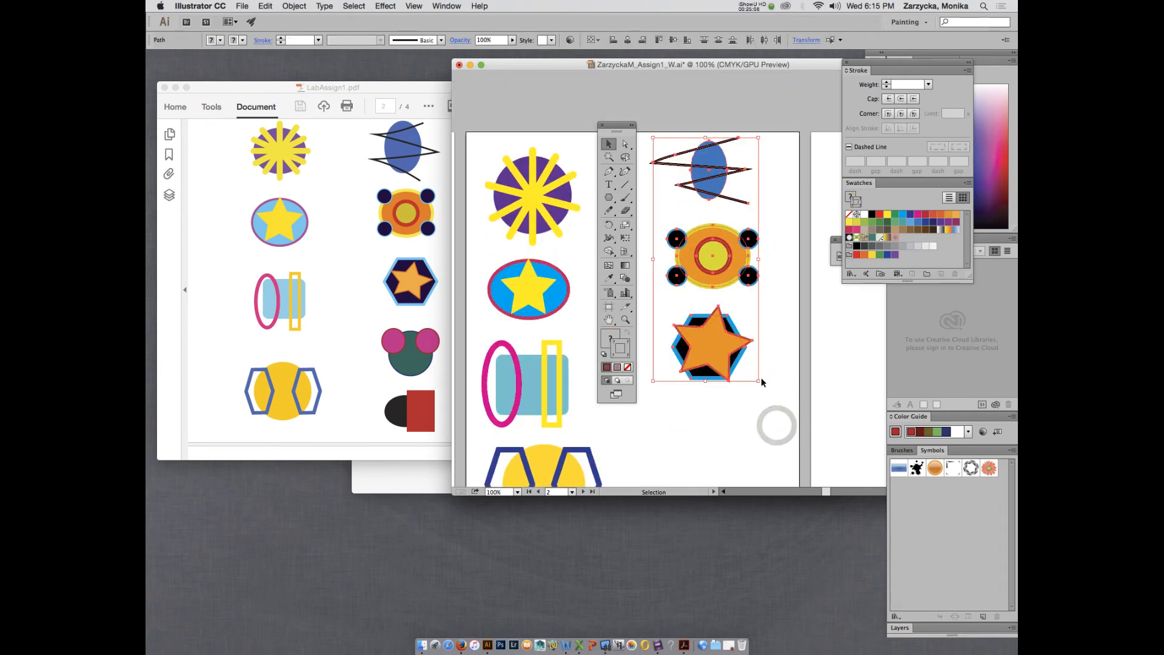
drag(716, 266, 736, 271)
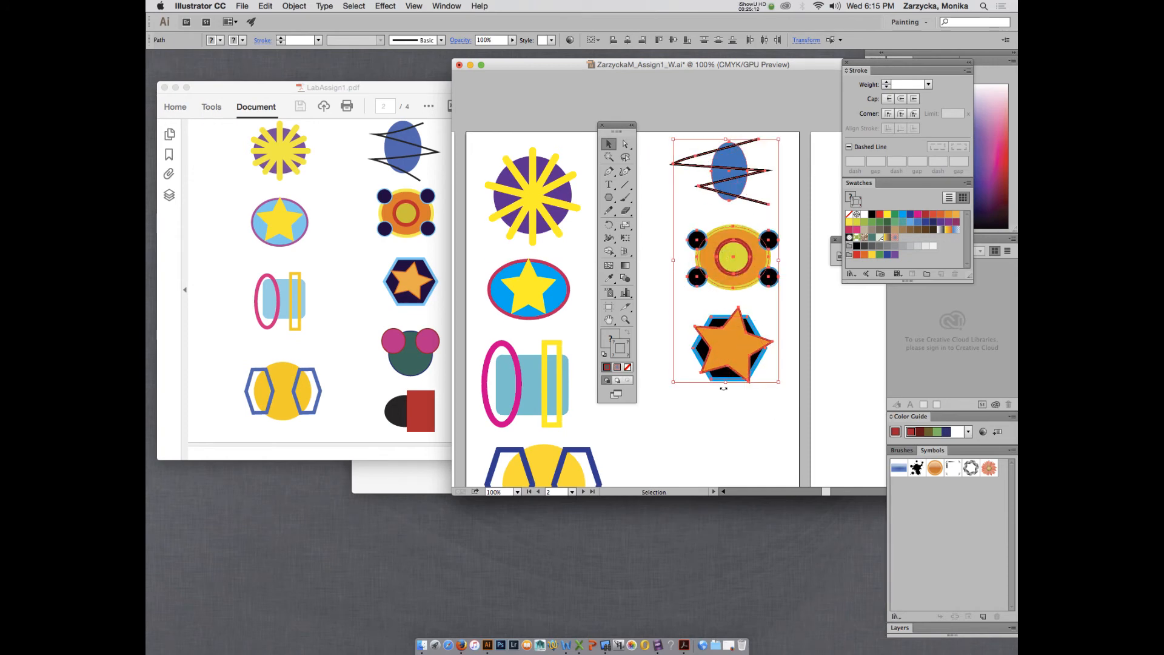
scroll(724, 389, down, 5)
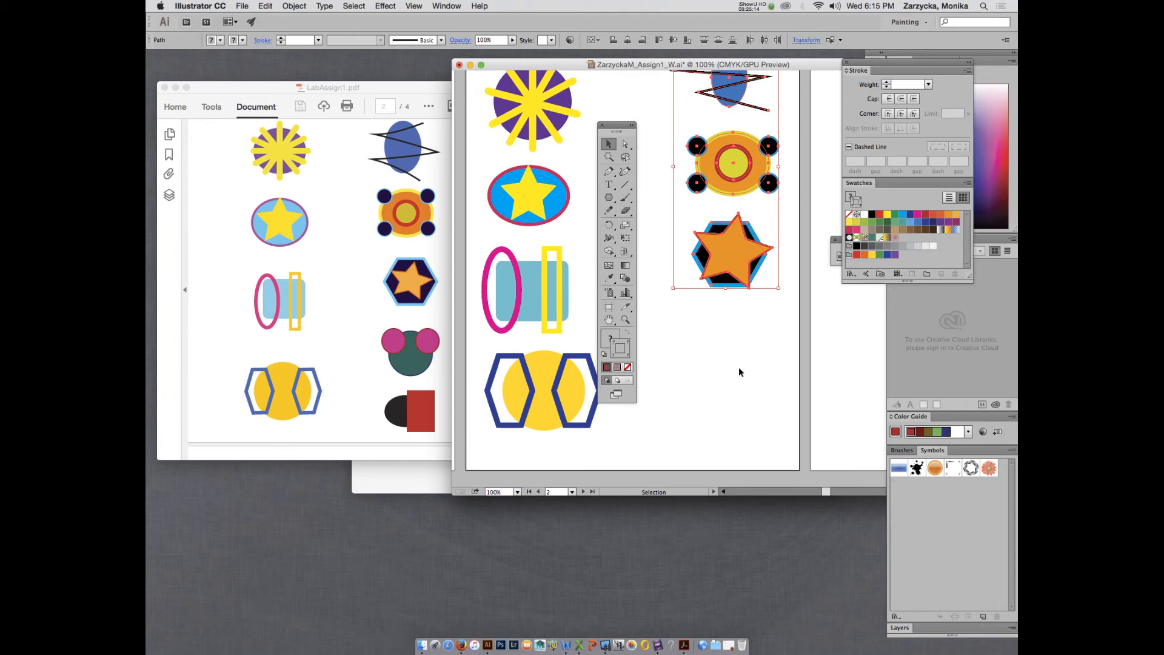
click(738, 372)
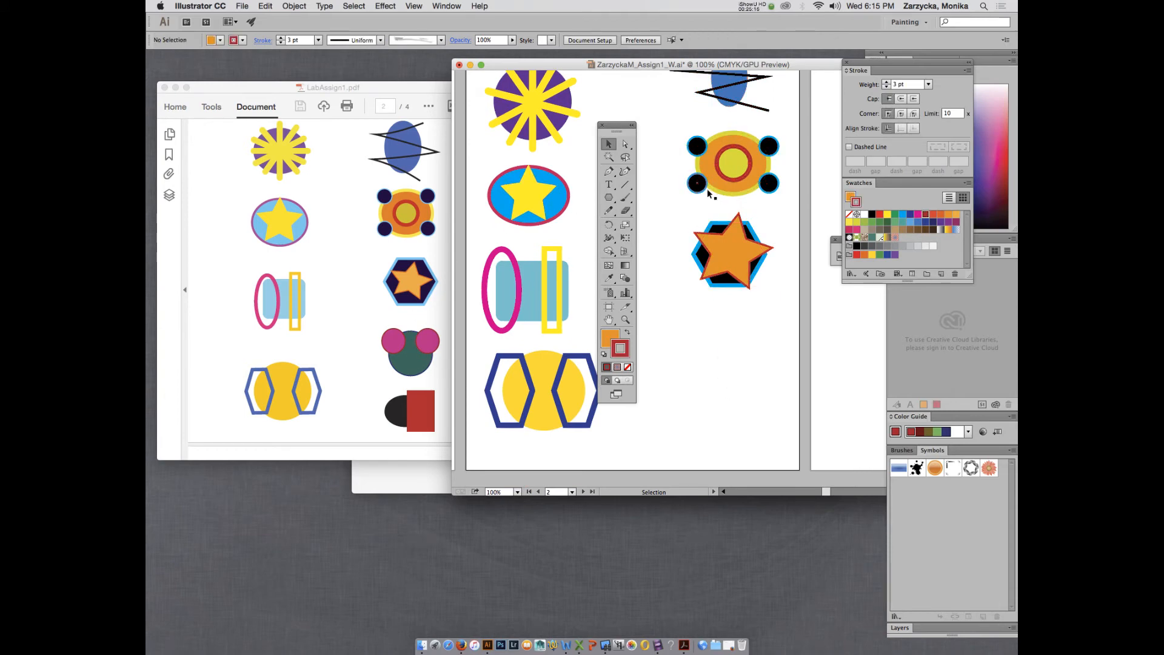
click(742, 168)
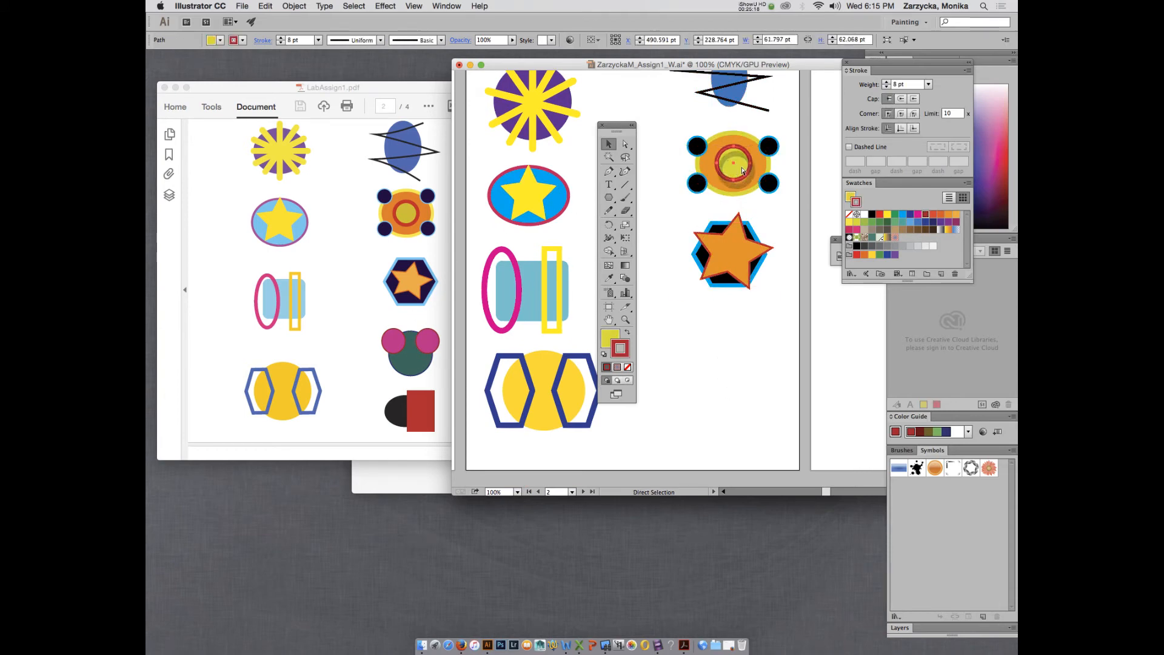
Move the ringed circle below the star and make it green with a 3 pt navy outline.
drag(743, 169, 752, 341)
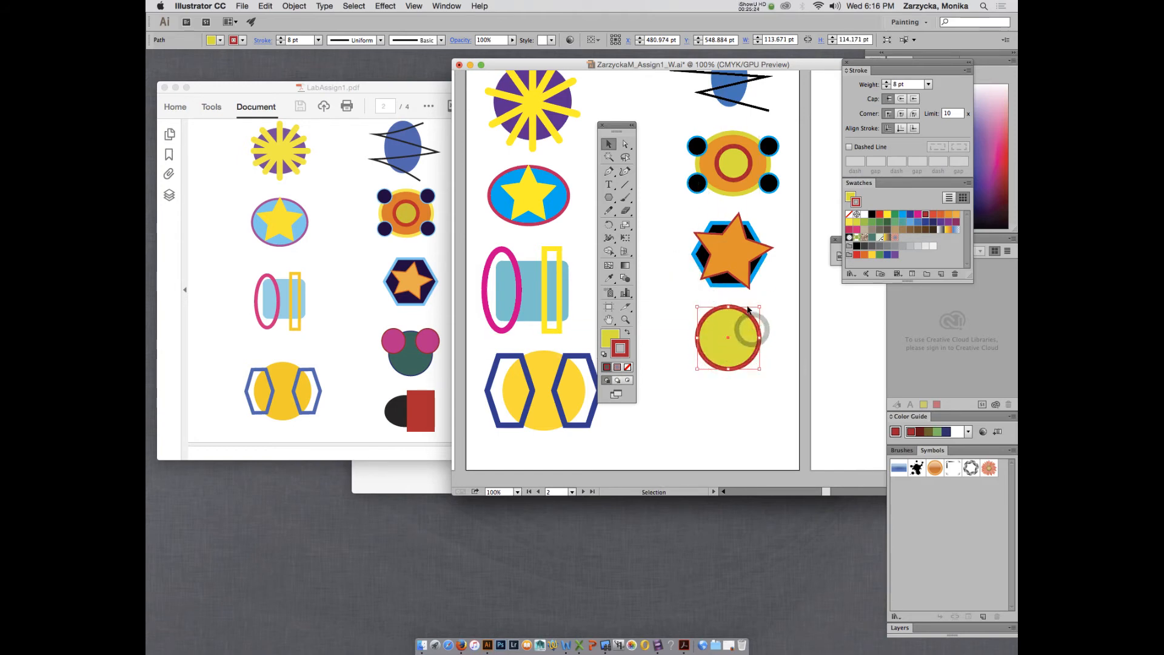
click(887, 222)
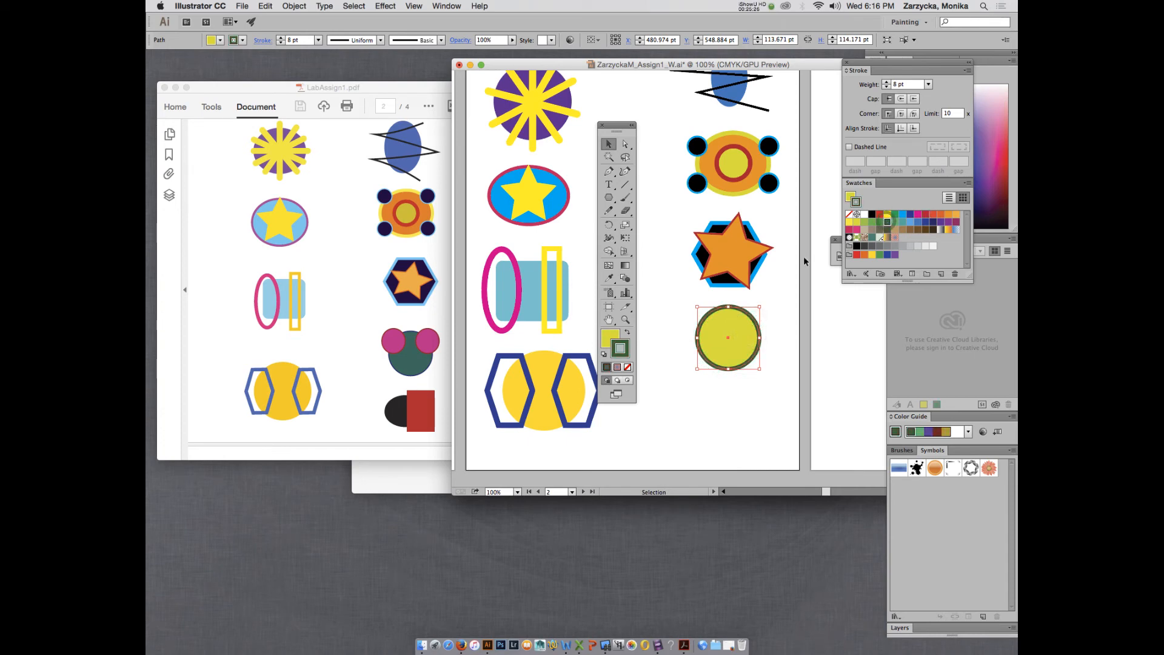
click(629, 333)
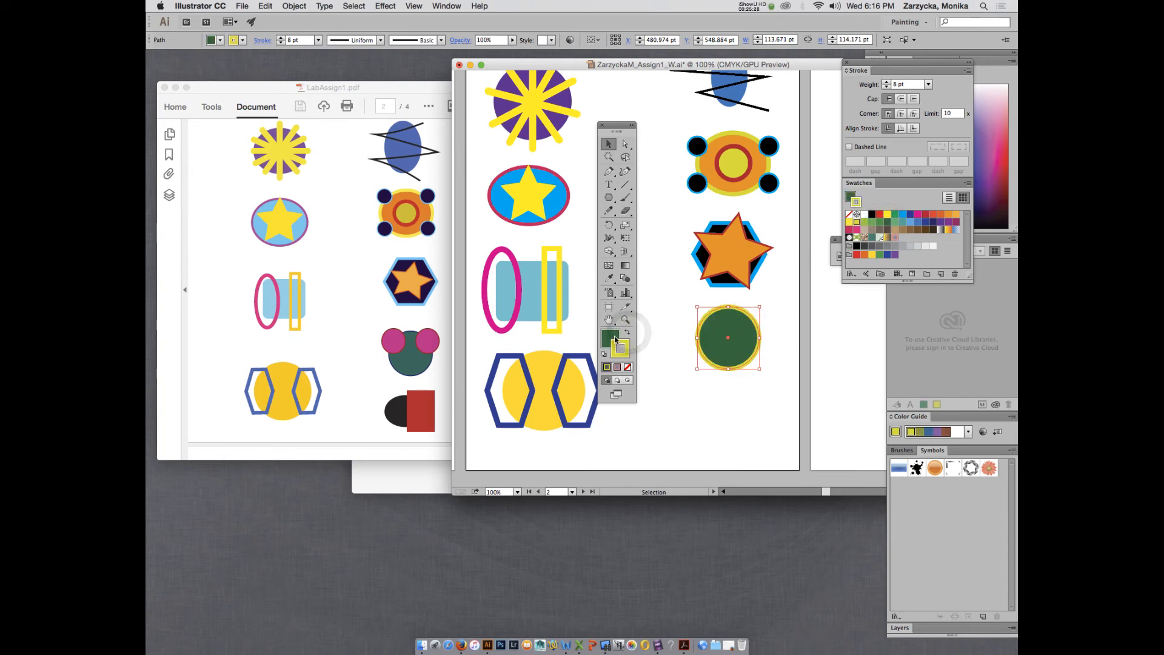
click(625, 345)
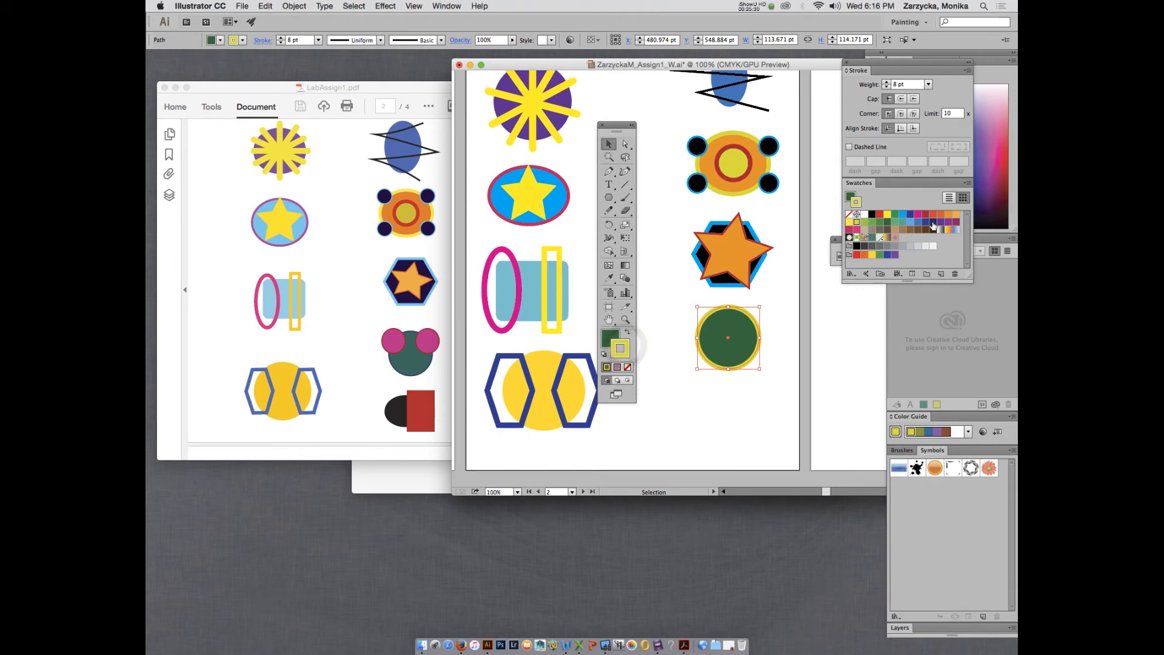
click(933, 222)
click(888, 87)
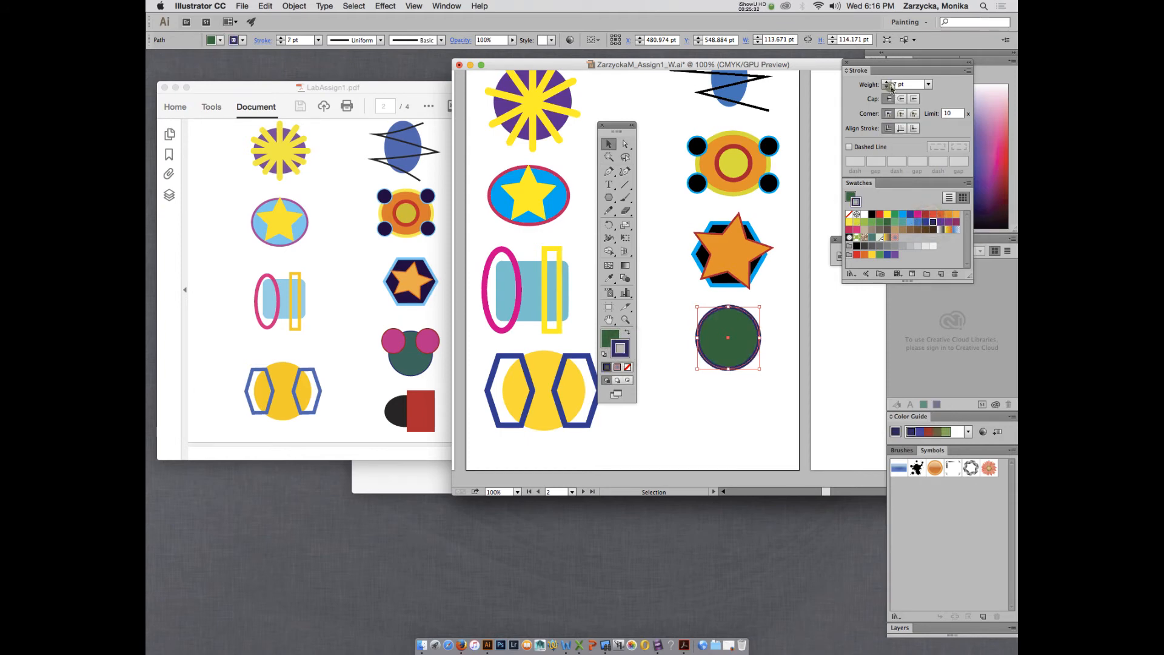
click(887, 87)
click(888, 87)
click(888, 87)
click(887, 86)
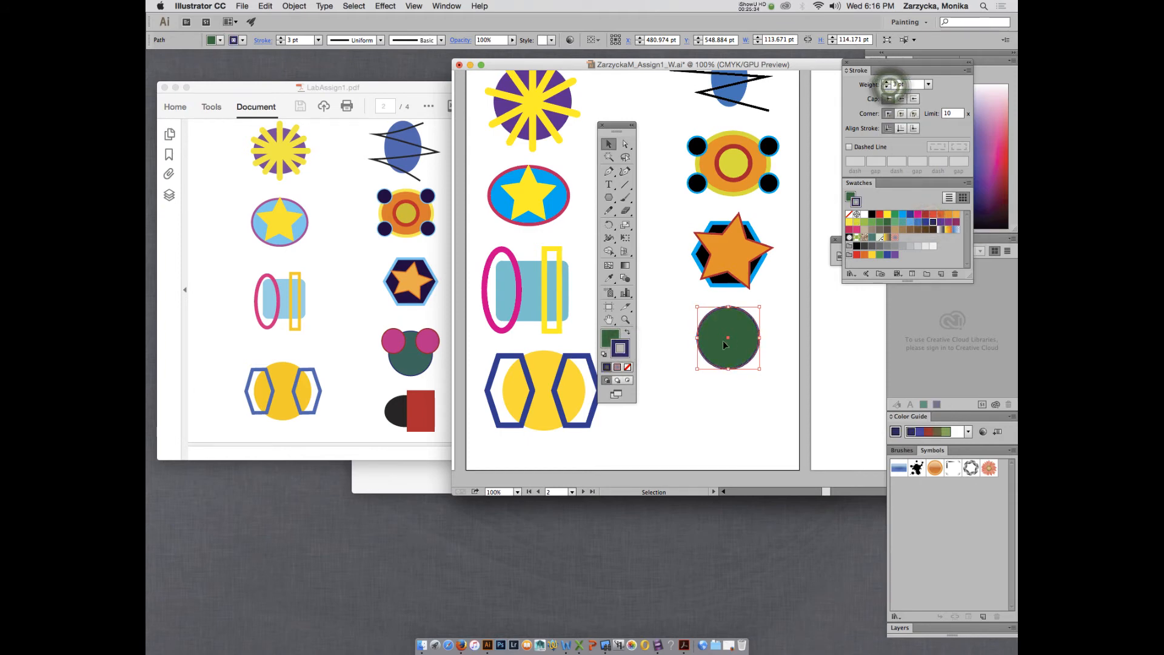
click(727, 395)
Draw a small magenta-filled, dark-blue-outlined circle overlapping the green circle's upper left.
click(696, 182)
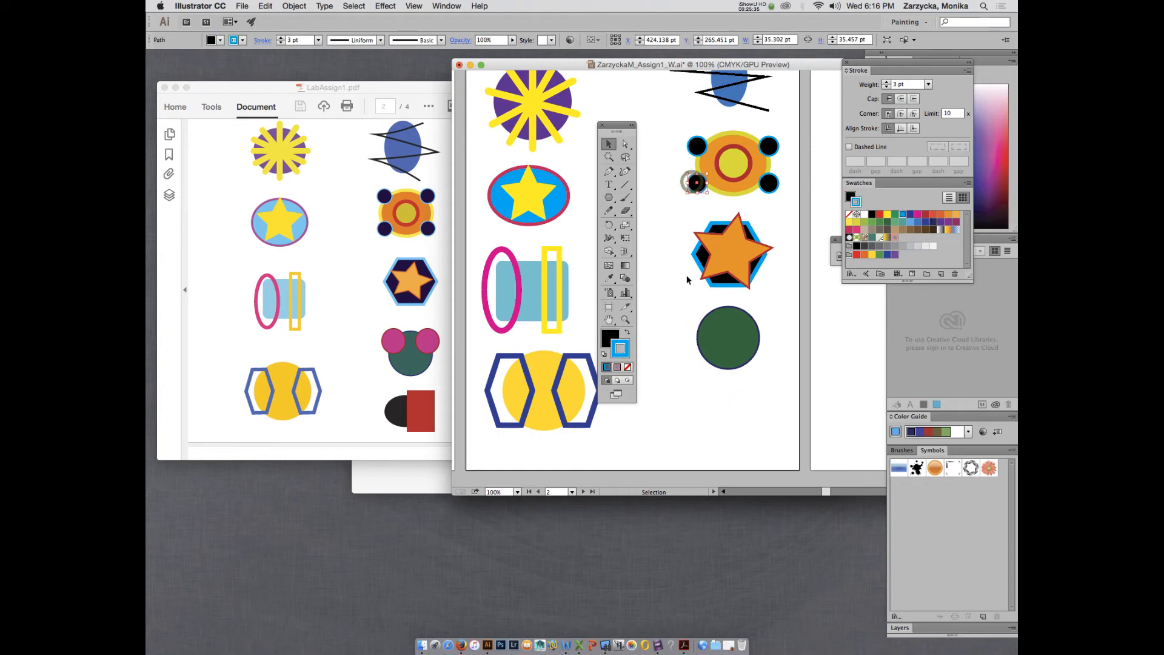
click(676, 326)
key(l)
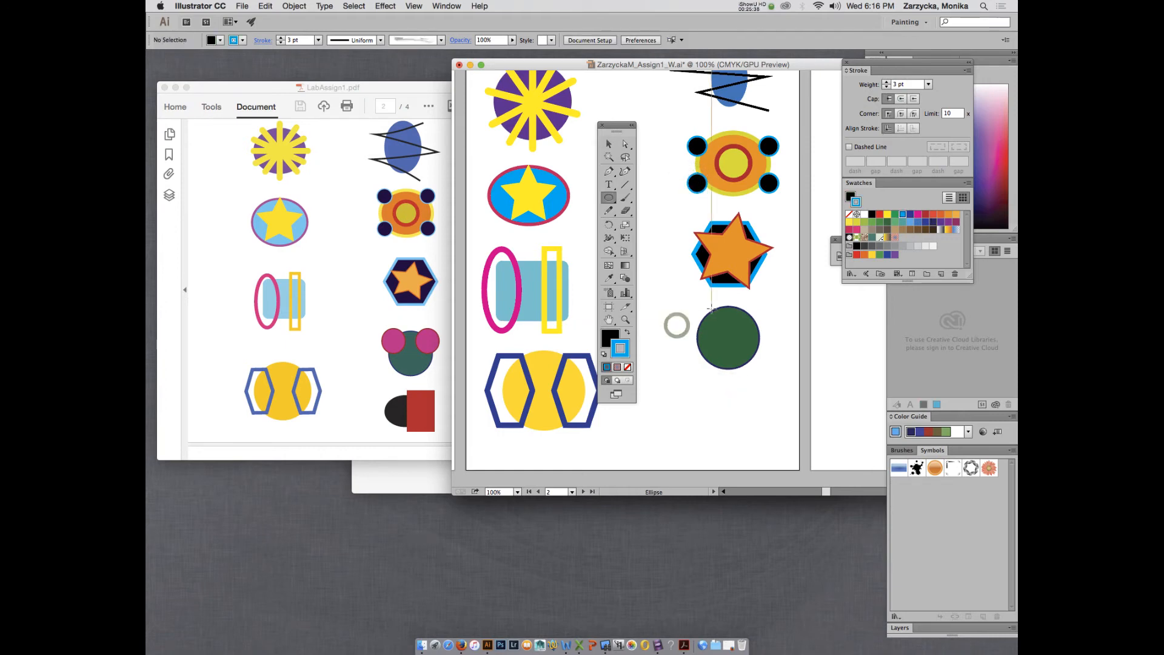
drag(689, 310, 717, 340)
click(917, 215)
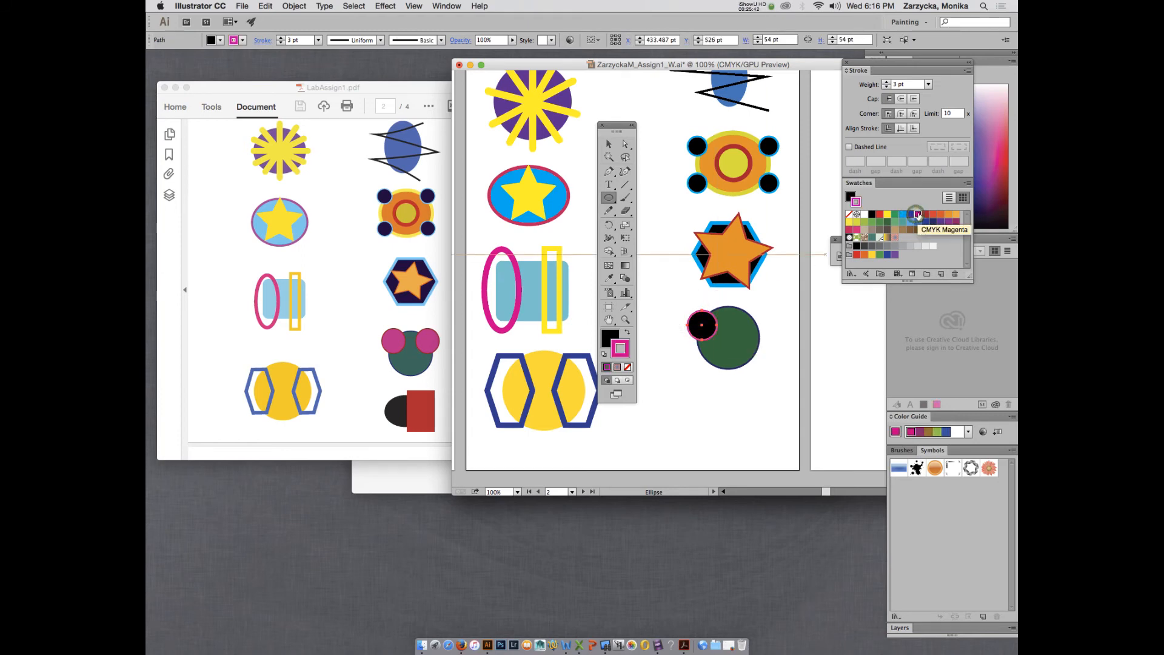
click(628, 333)
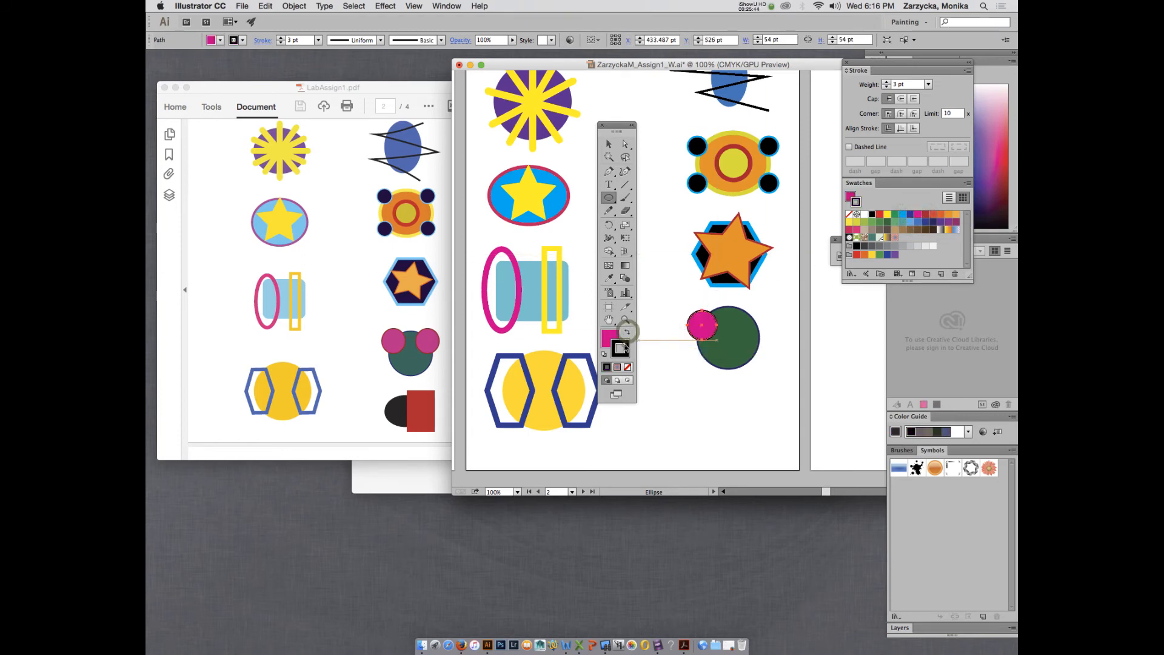
click(909, 216)
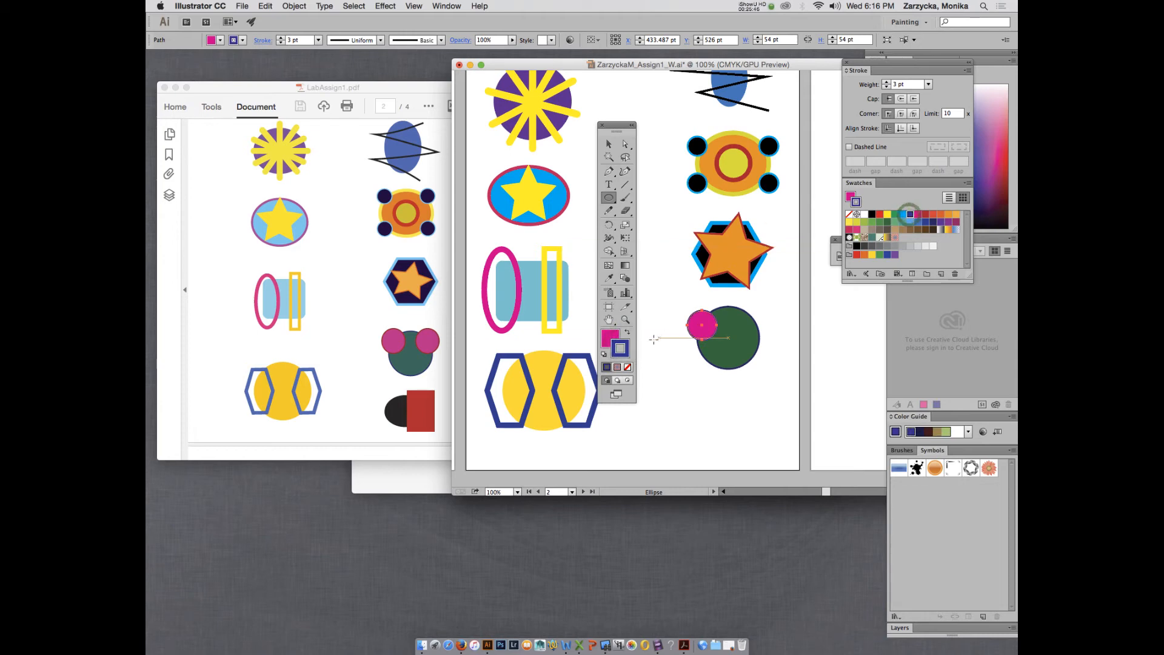
Dismiss Acrobat's Reading Untagged Document prompt, then give the small pink circle a red outline.
click(381, 89)
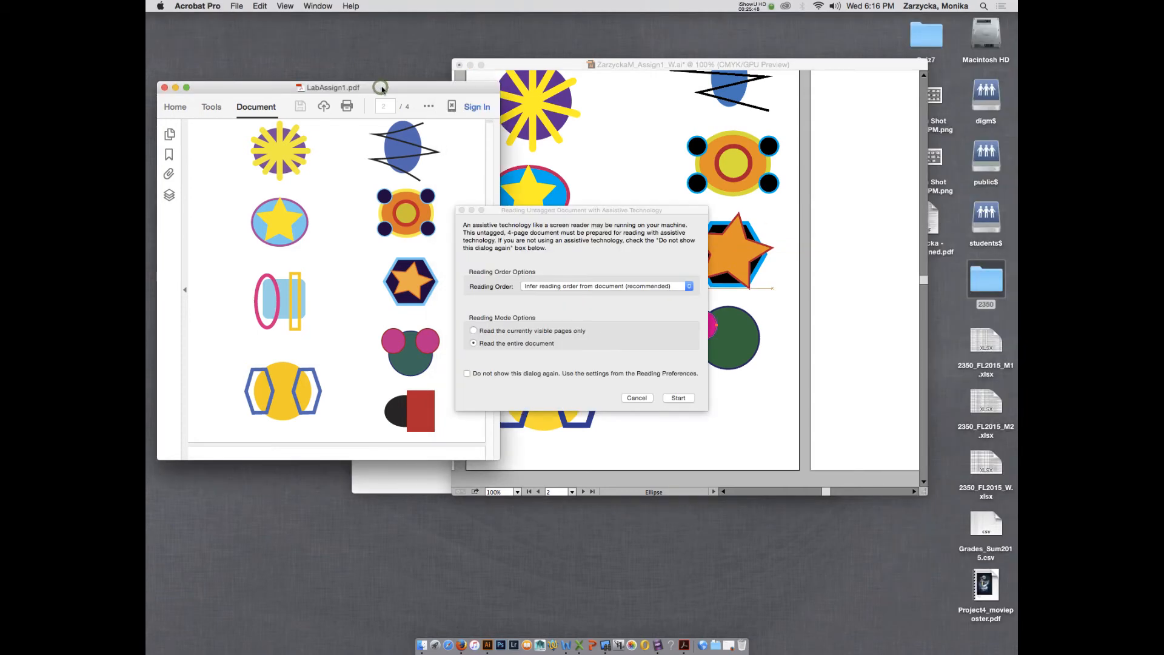
click(462, 211)
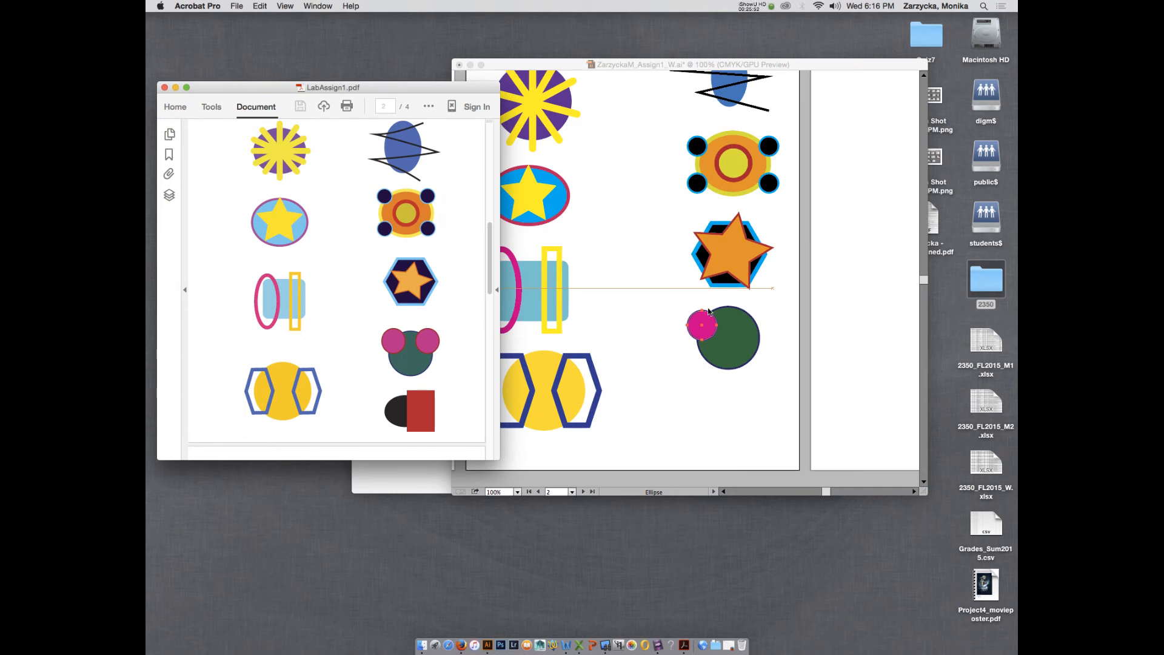
click(697, 341)
click(879, 215)
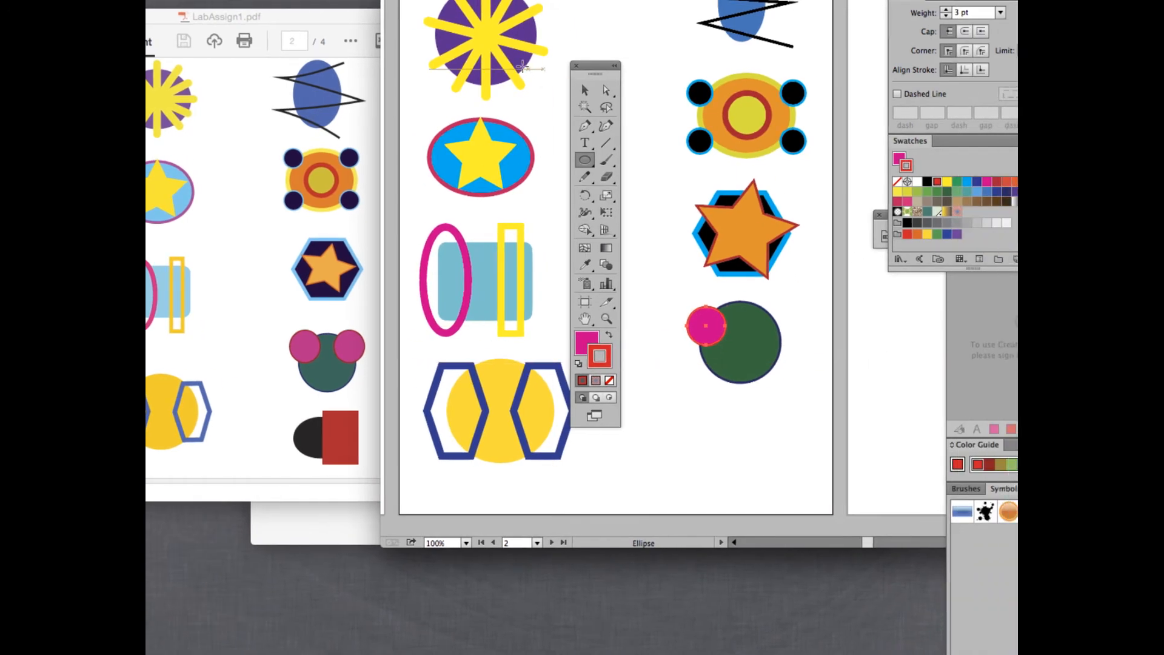
Move the pink circle onto the green circle's top left and place a copy at its top right.
click(625, 90)
drag(689, 326, 693, 316)
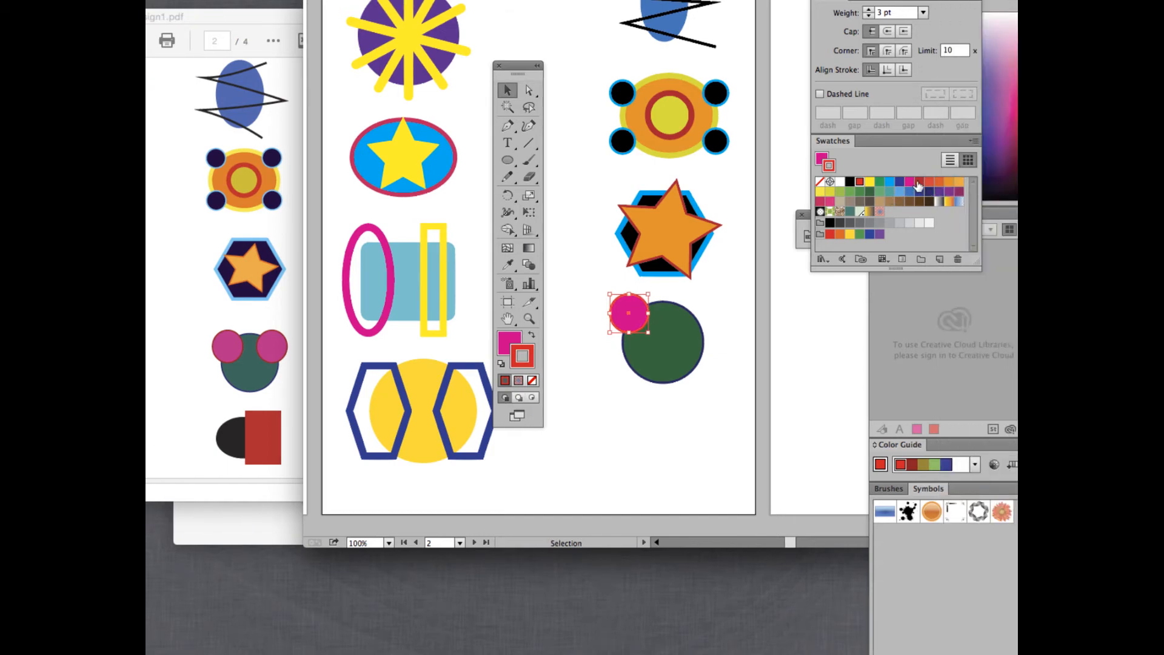
click(917, 183)
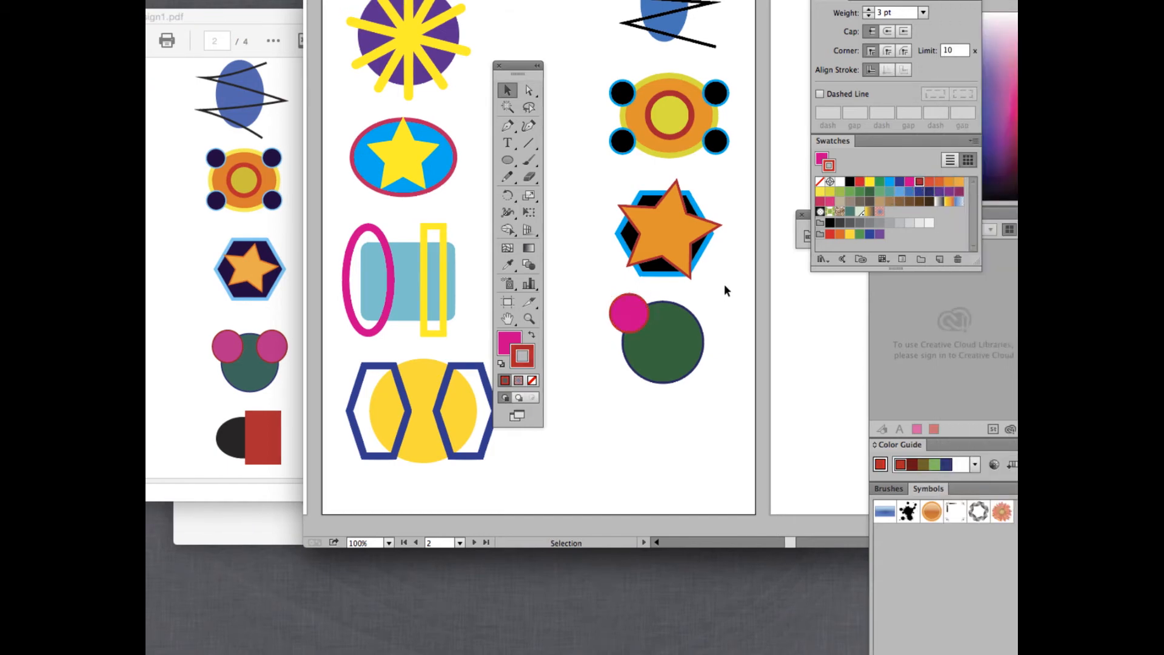
key(super+c)
key(super+v)
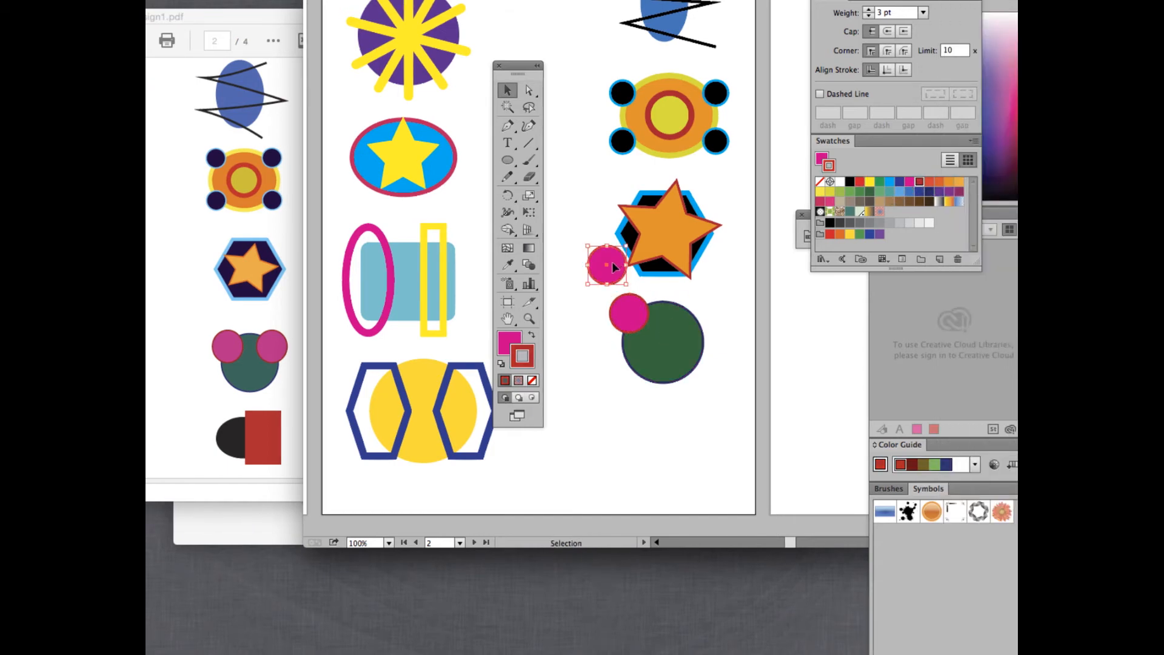
drag(616, 265, 703, 313)
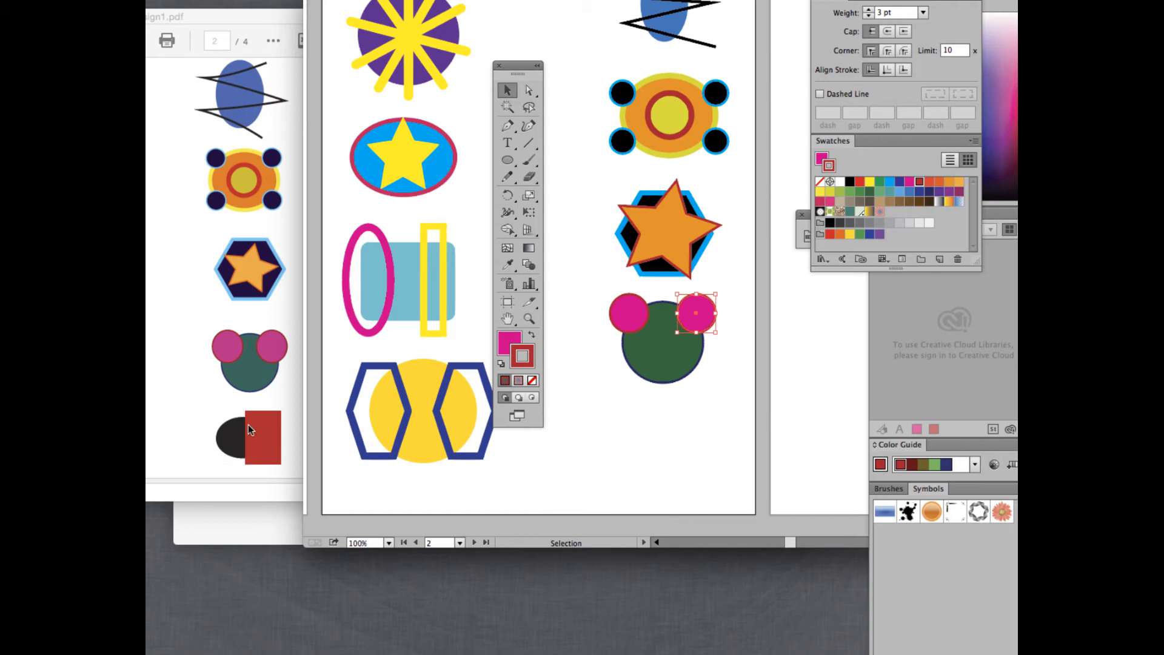
click(584, 393)
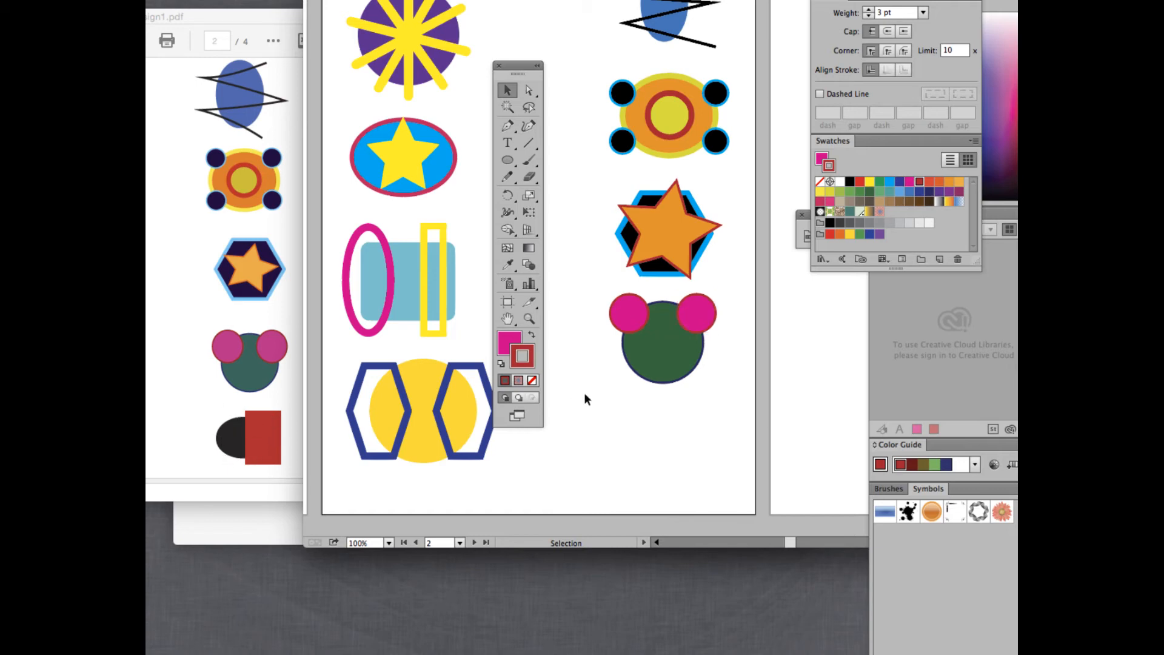
click(508, 160)
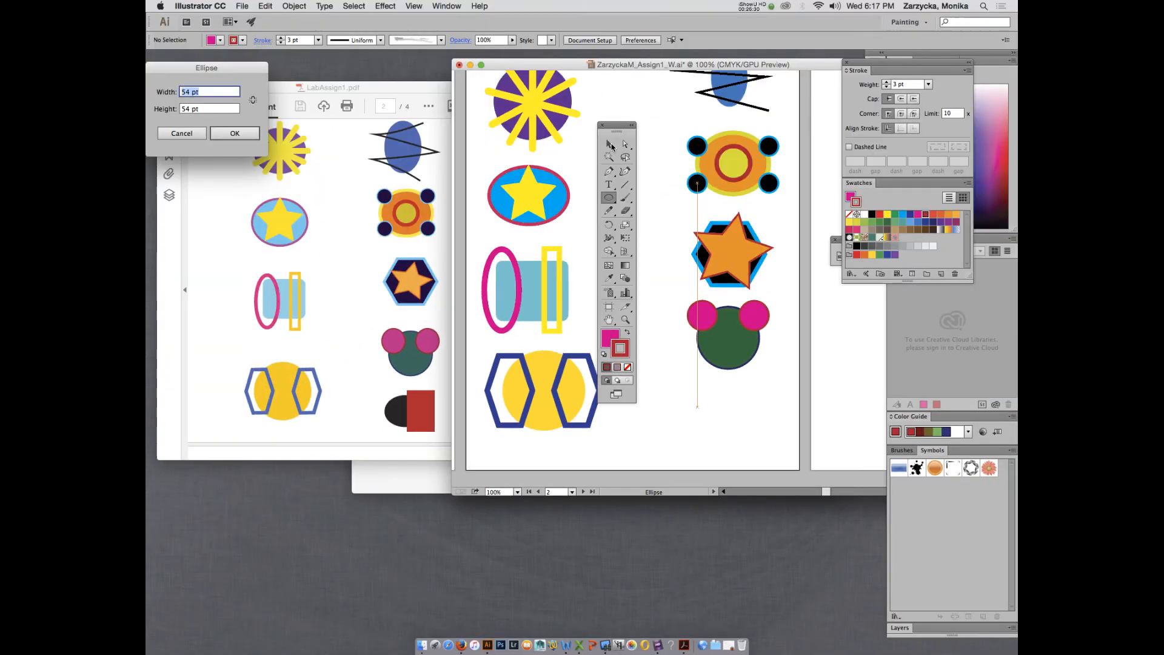
Draw a black oval with no stroke below the eared green circle.
click(181, 132)
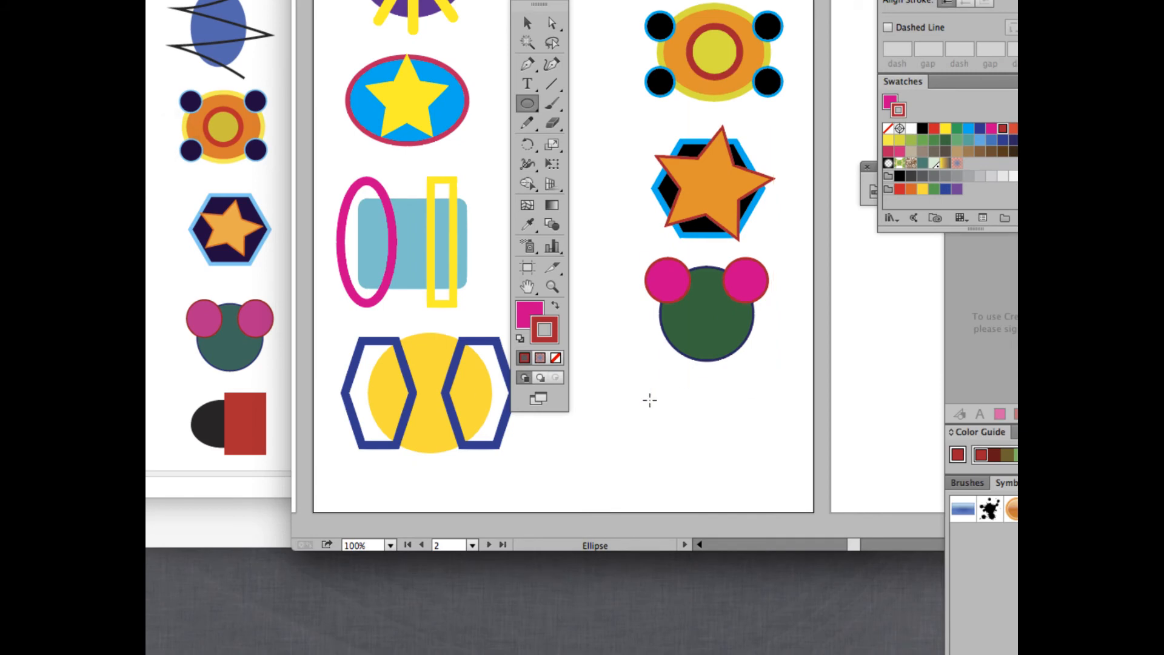
drag(613, 399, 690, 454)
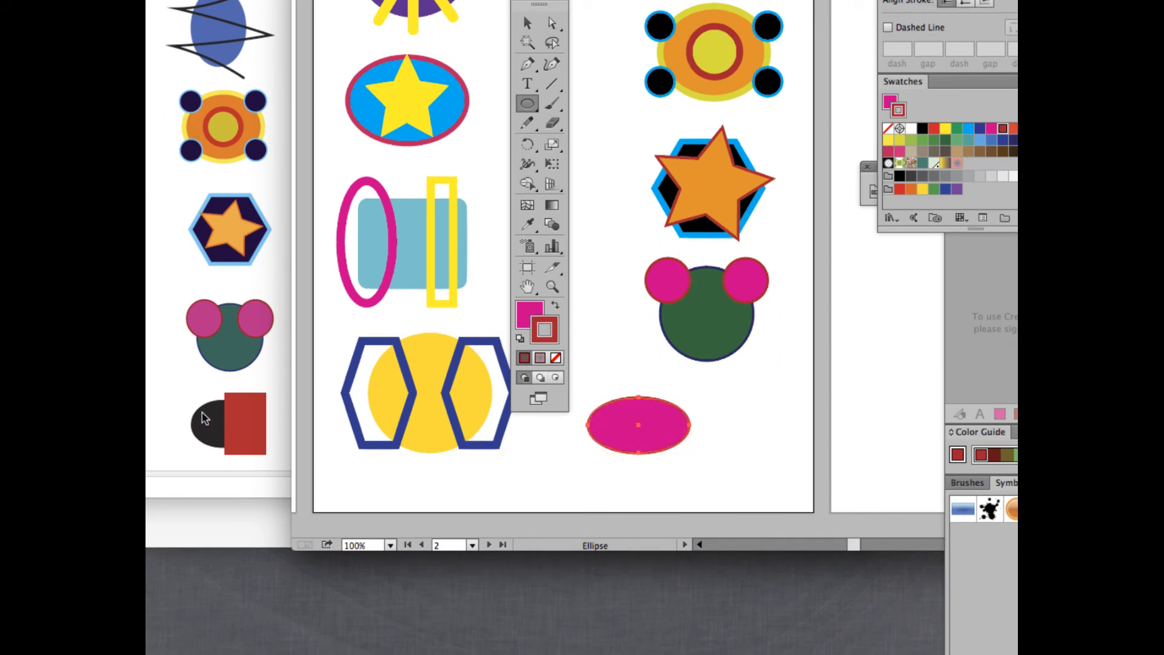
click(555, 358)
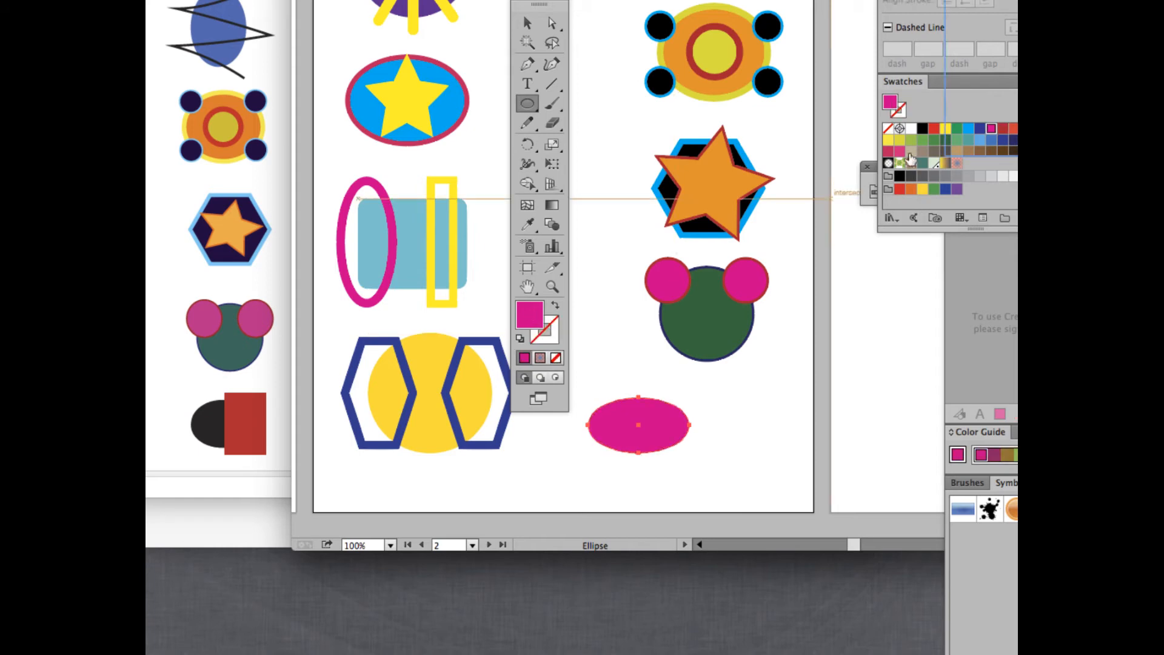
click(922, 129)
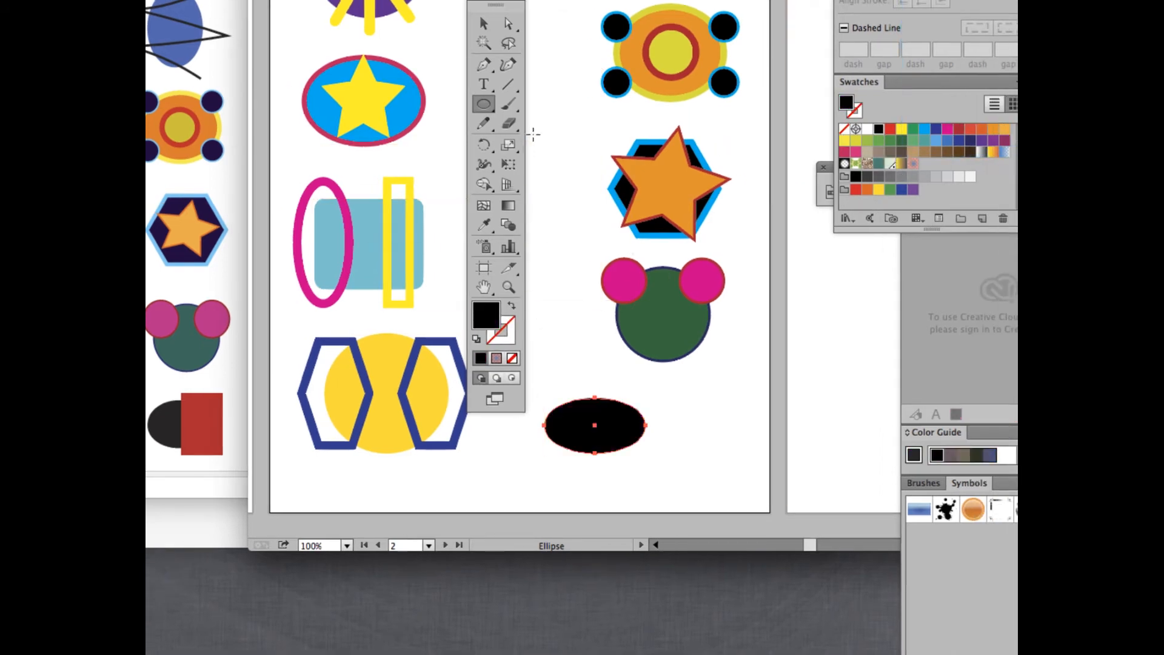
Draw a red rectangle, about 73 by 119 pt, overlapping the oval's right side.
key(m)
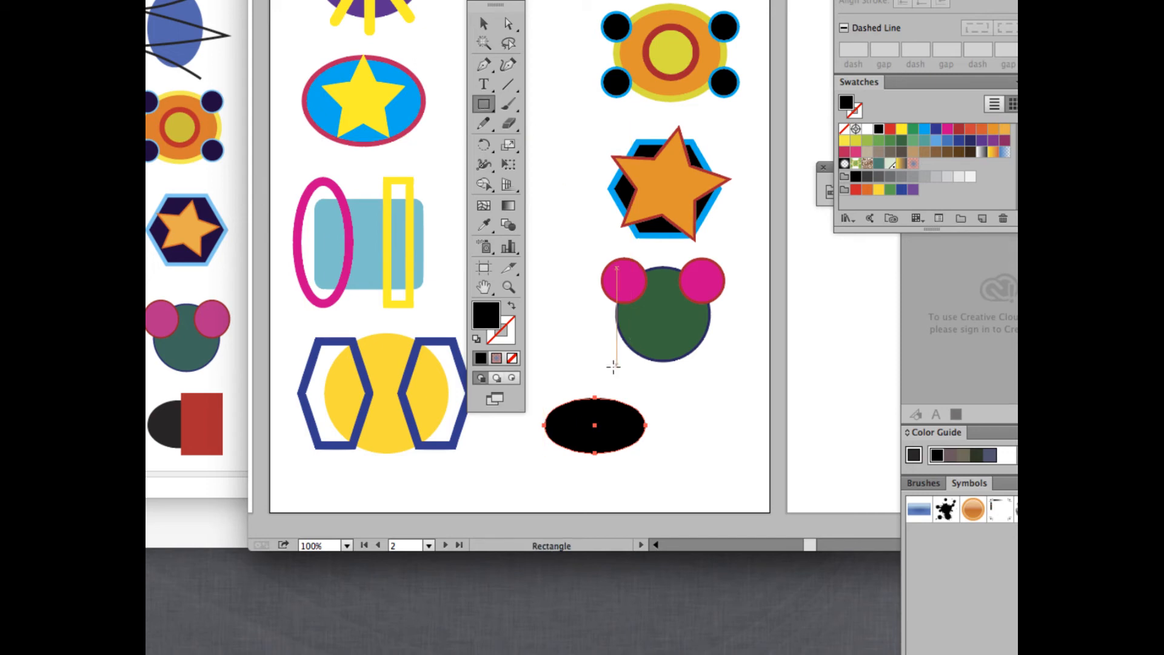
drag(612, 377, 670, 469)
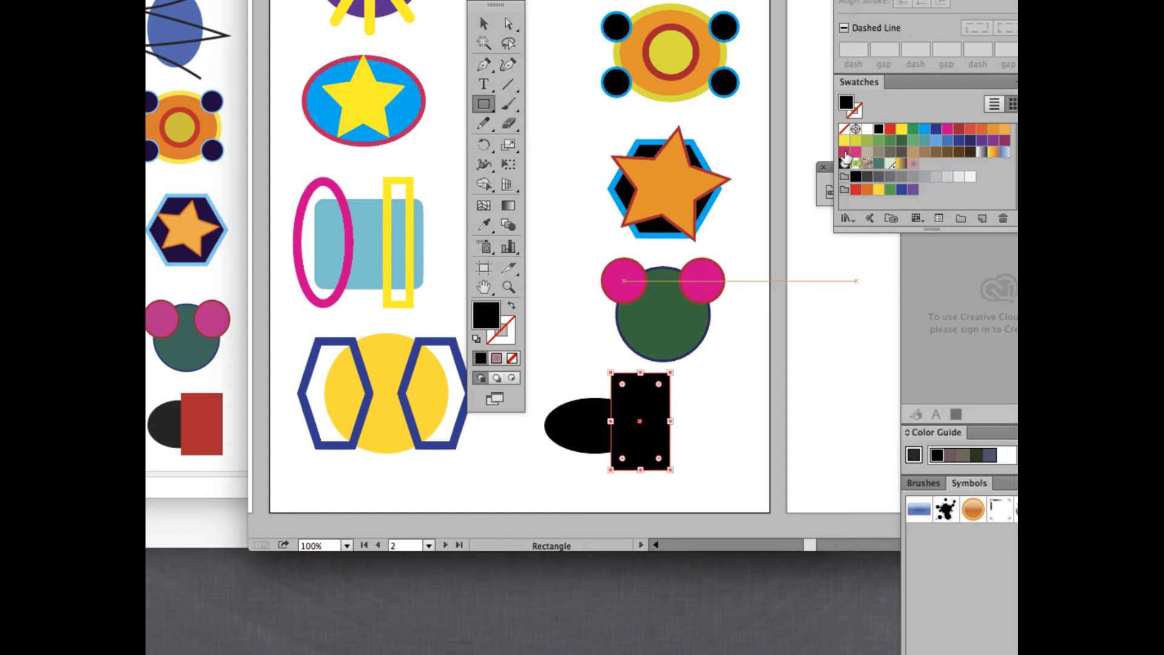
click(844, 152)
click(959, 129)
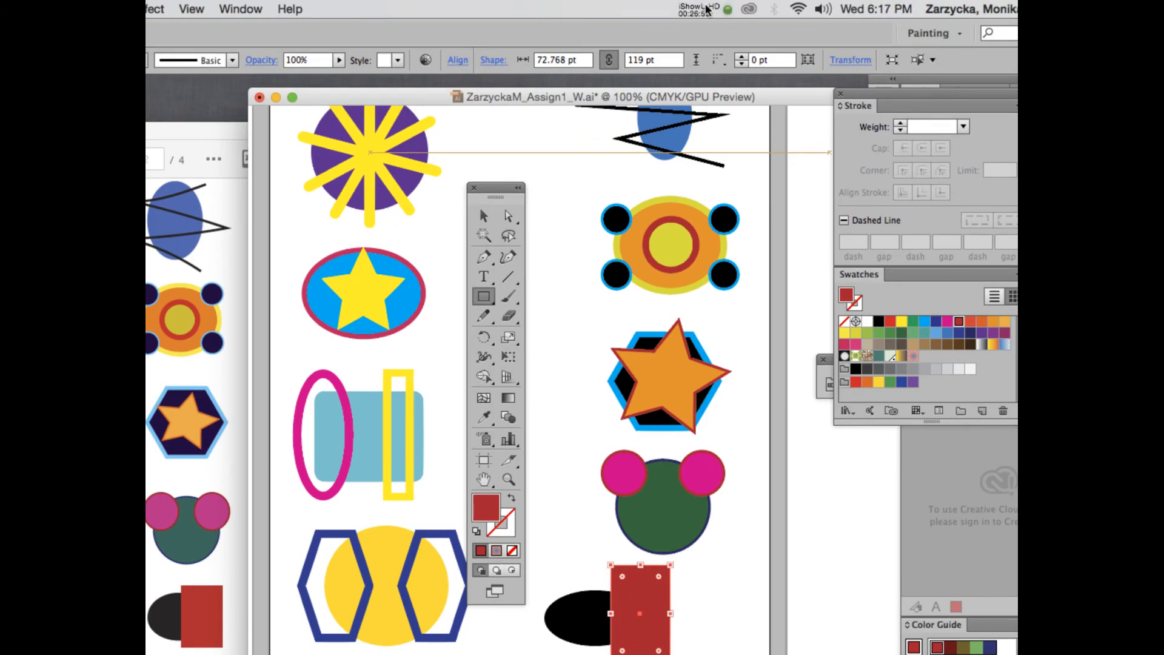
click(705, 8)
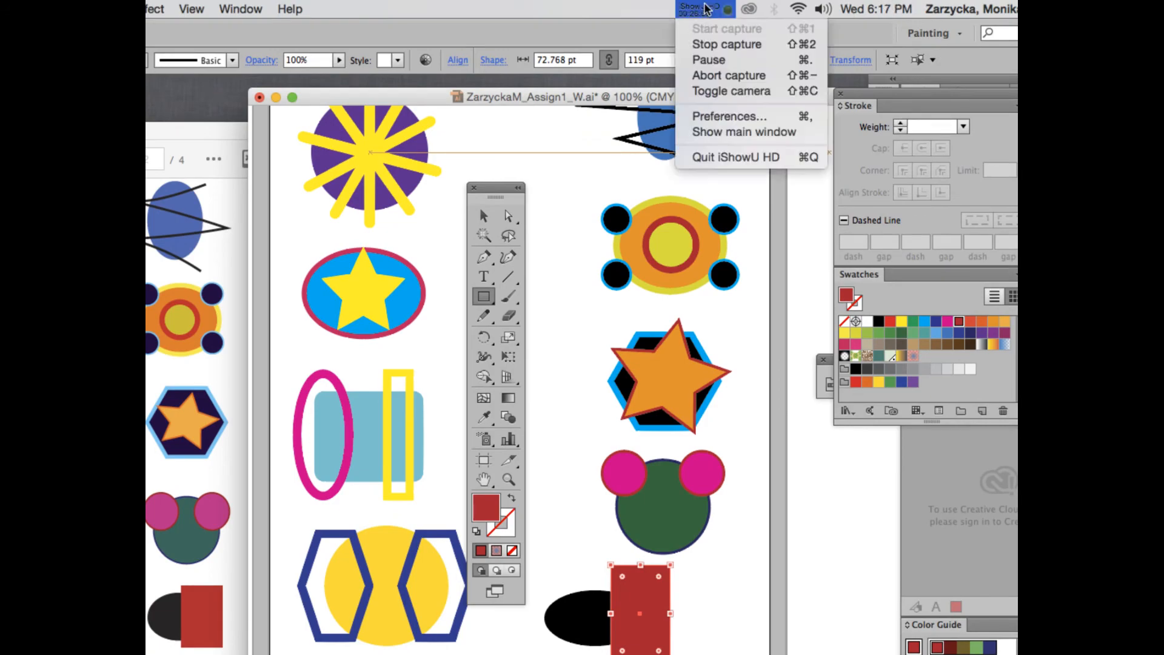
Scroll up to the sunburst and marquee-select all its purple and yellow pieces.
click(709, 60)
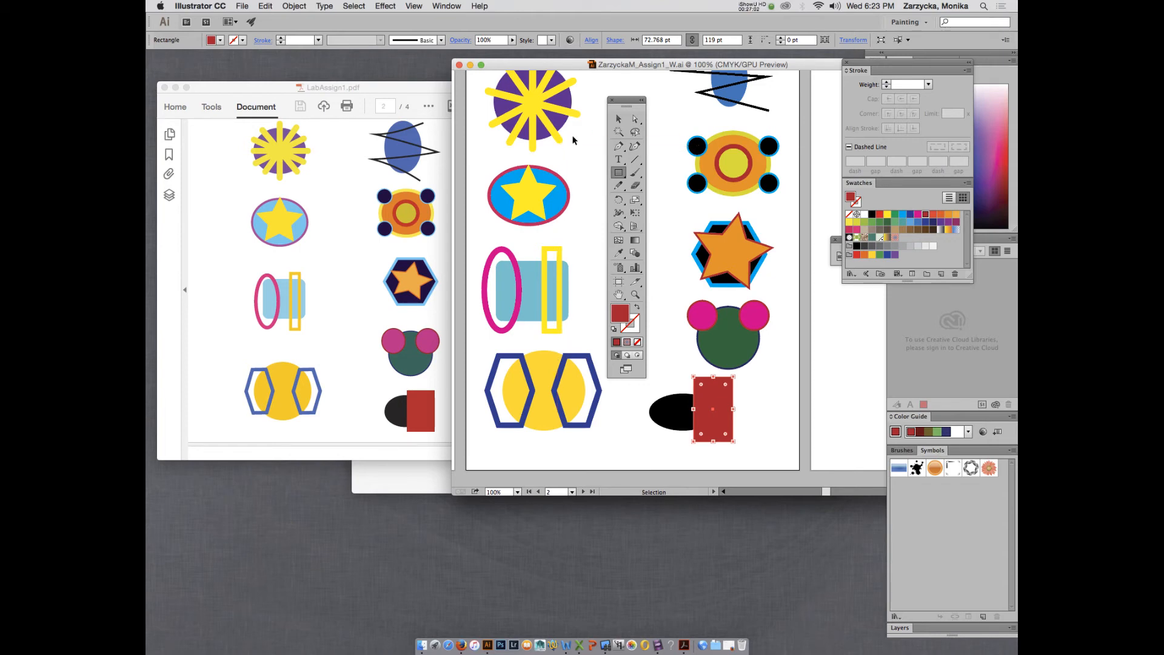
drag(620, 105, 628, 98)
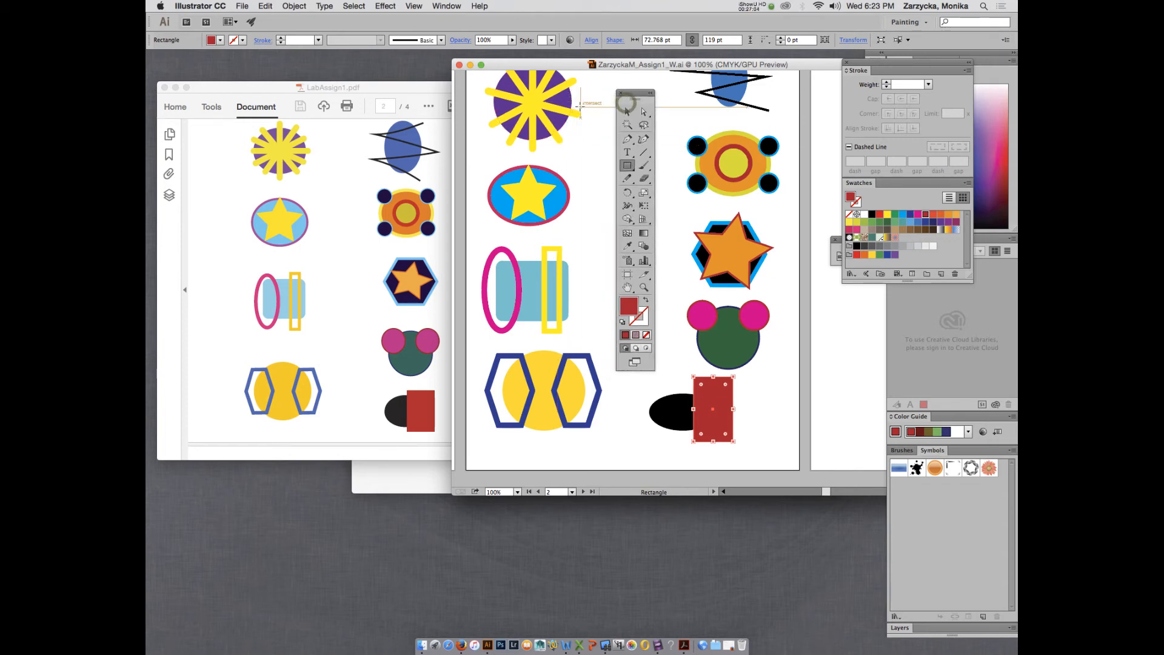
scroll(585, 107, up, 2)
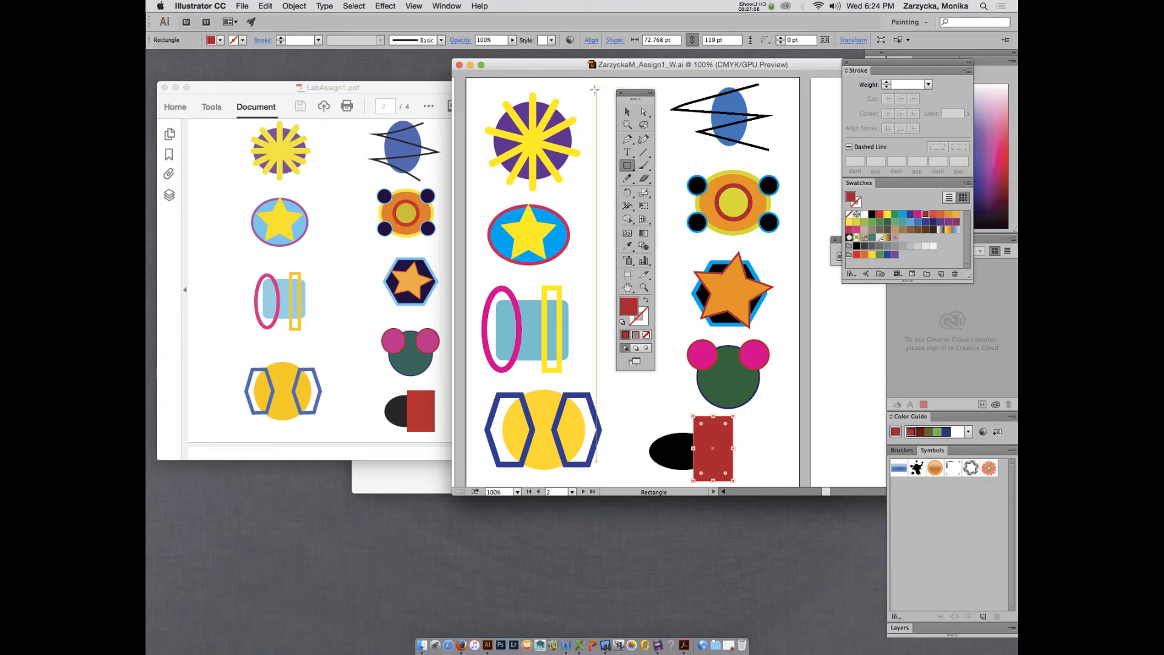
click(627, 112)
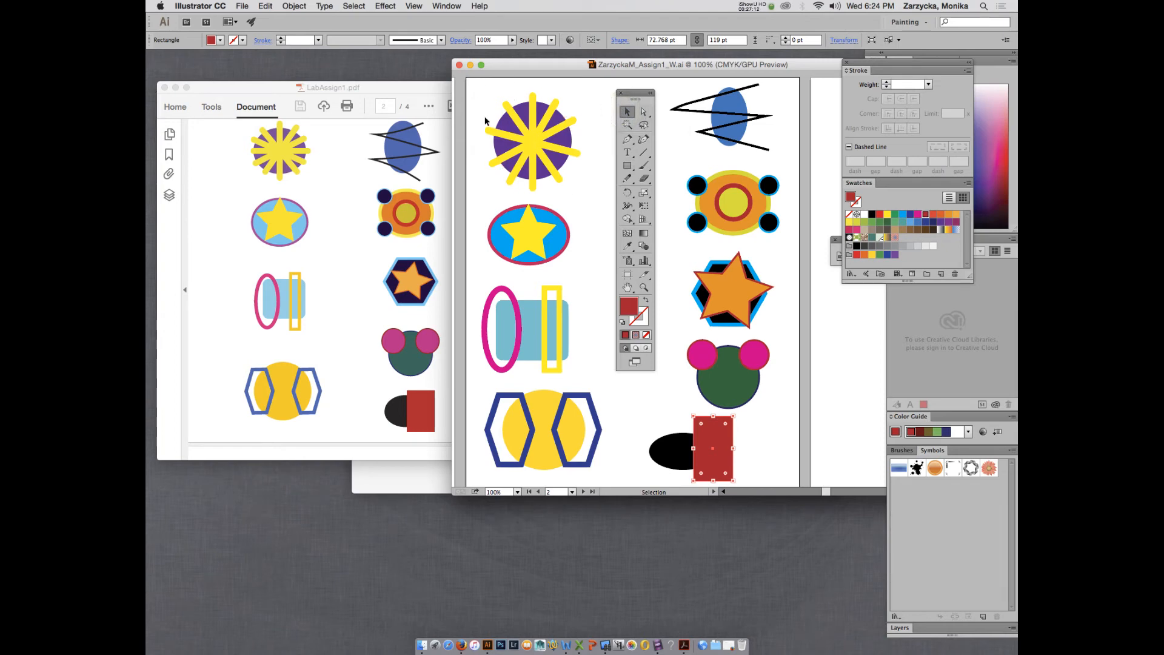
drag(479, 87, 594, 189)
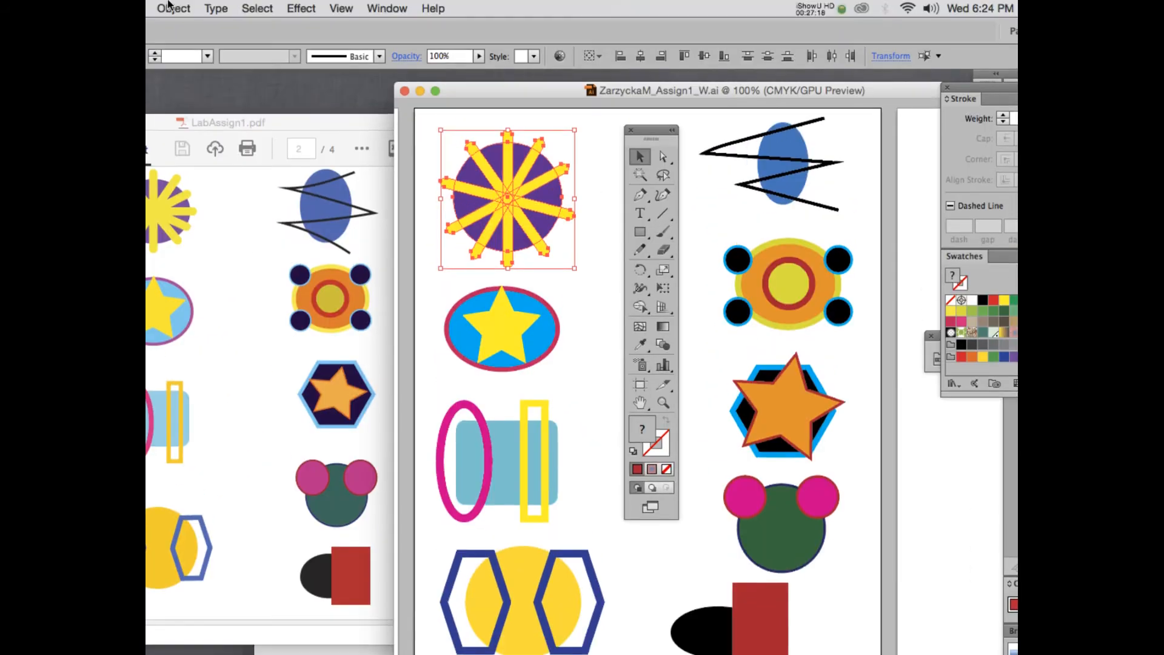
Open the Pathfinder panel from the Window menu.
drag(480, 90, 354, 71)
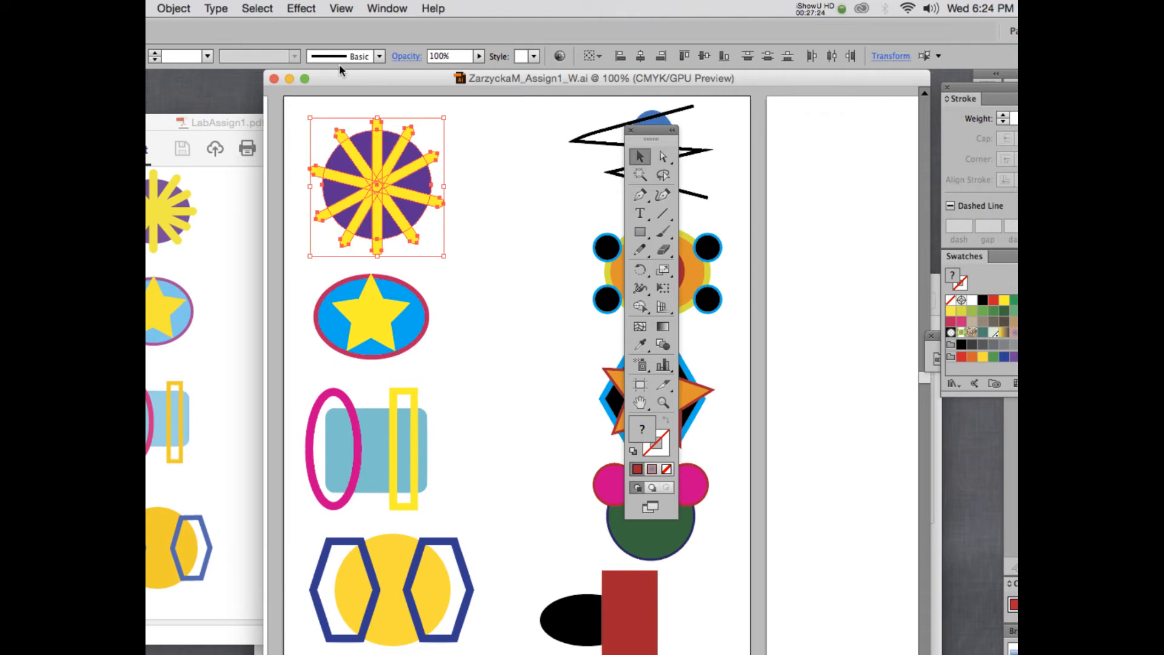
click(387, 7)
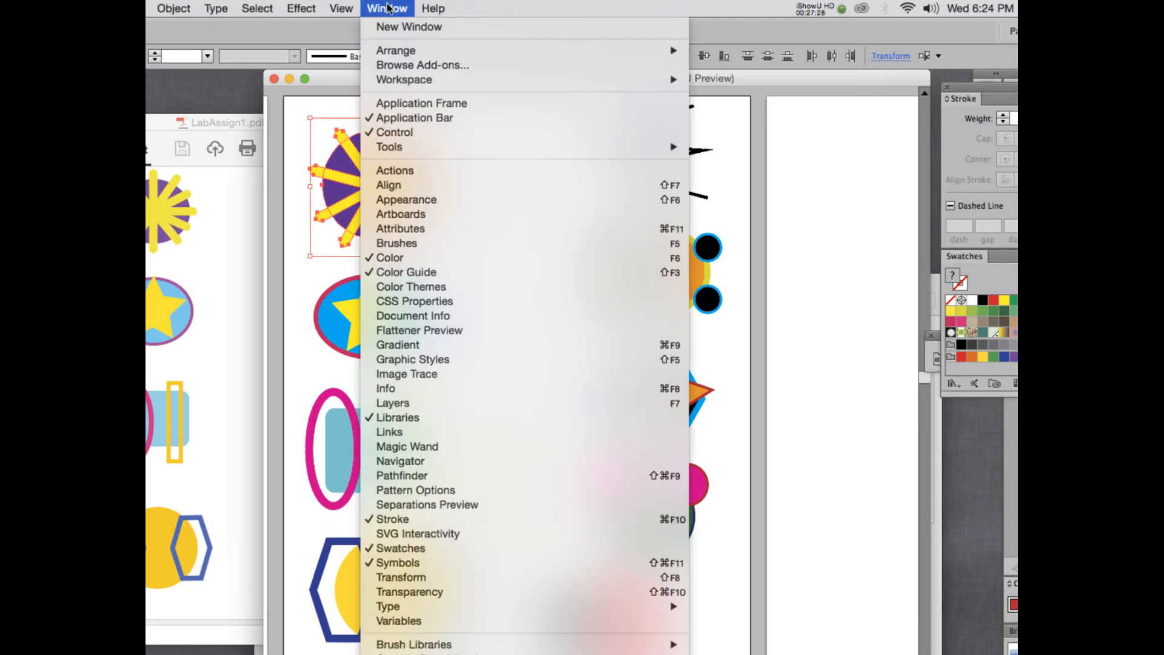
click(446, 475)
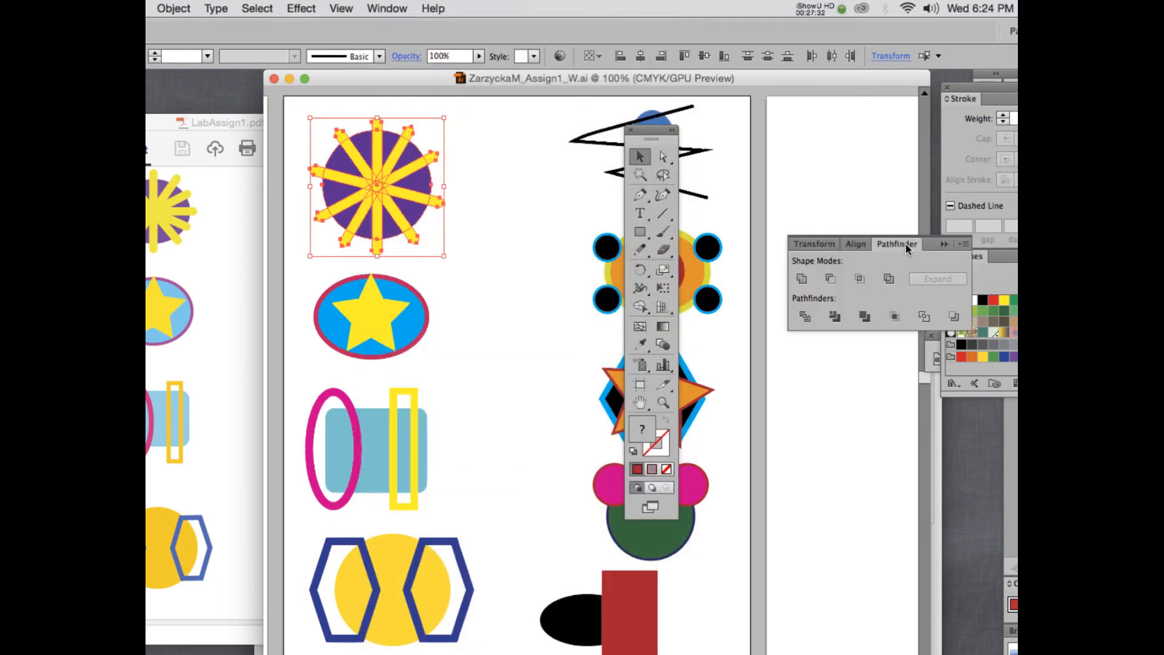
Float the Pathfinder panel and Unite the sunburst into one yellow sun shape.
drag(683, 133, 302, 122)
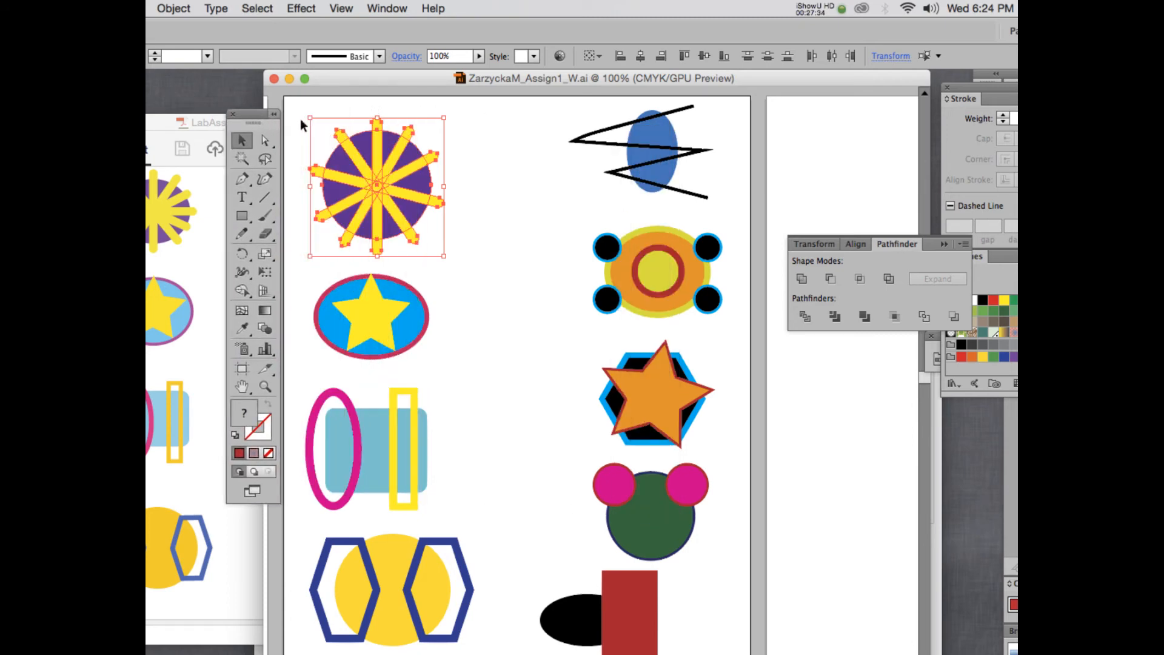
drag(913, 244, 505, 121)
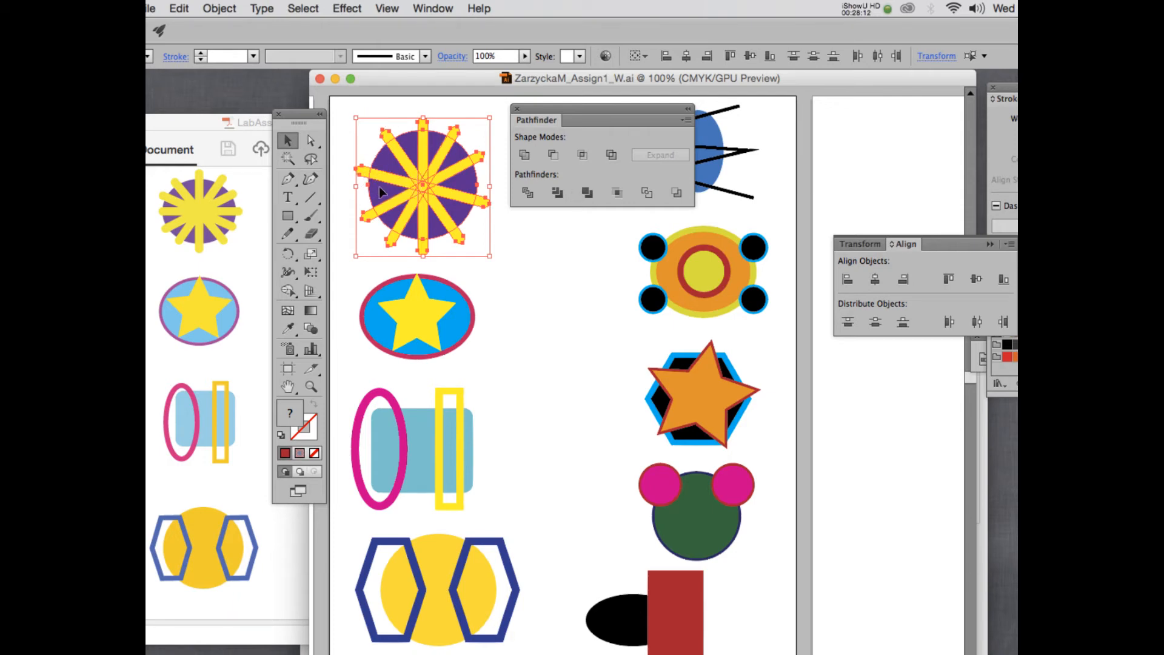
click(525, 156)
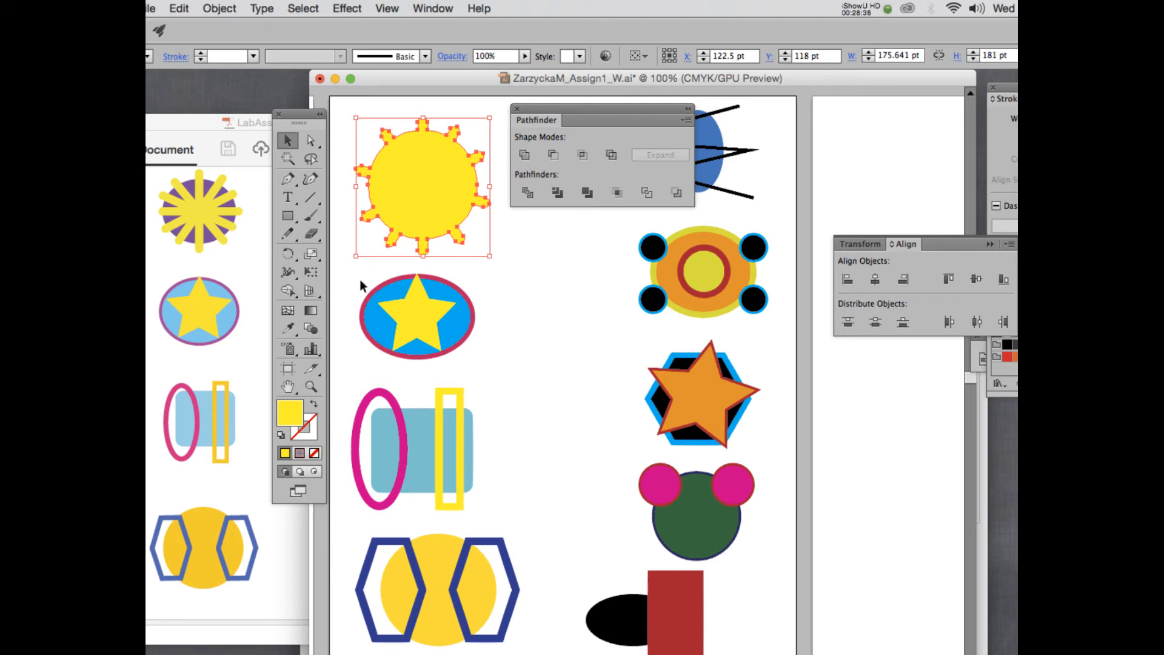
drag(361, 280, 452, 325)
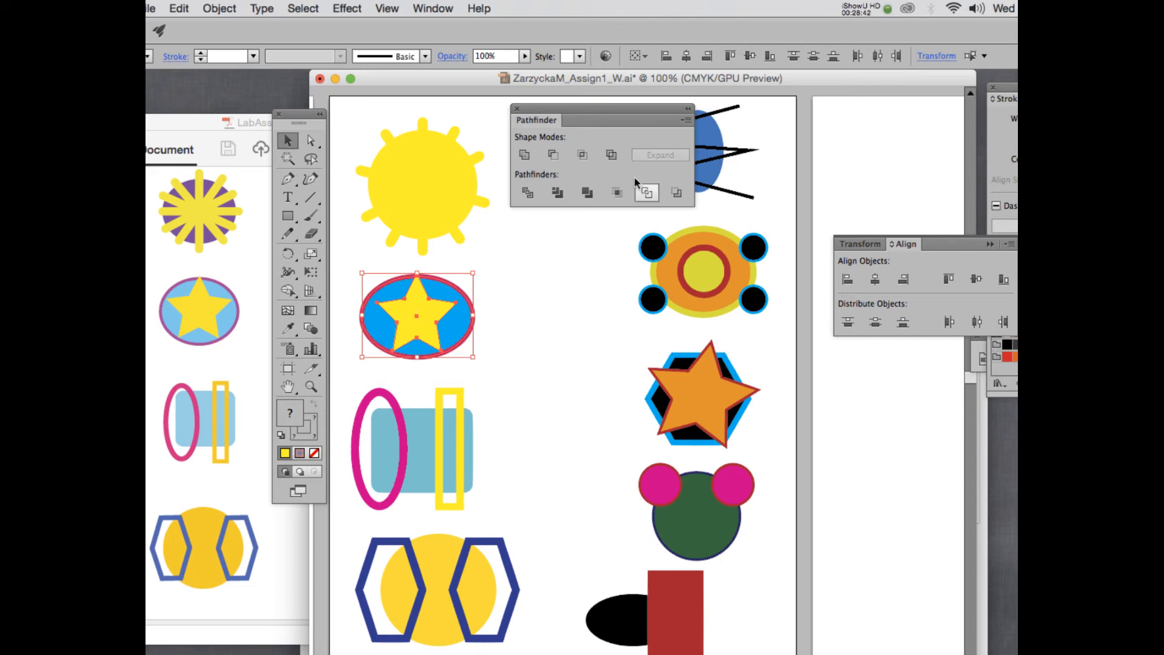
Apply Minus Front to cut the star out of the blue ellipse, then nudge the result.
click(555, 156)
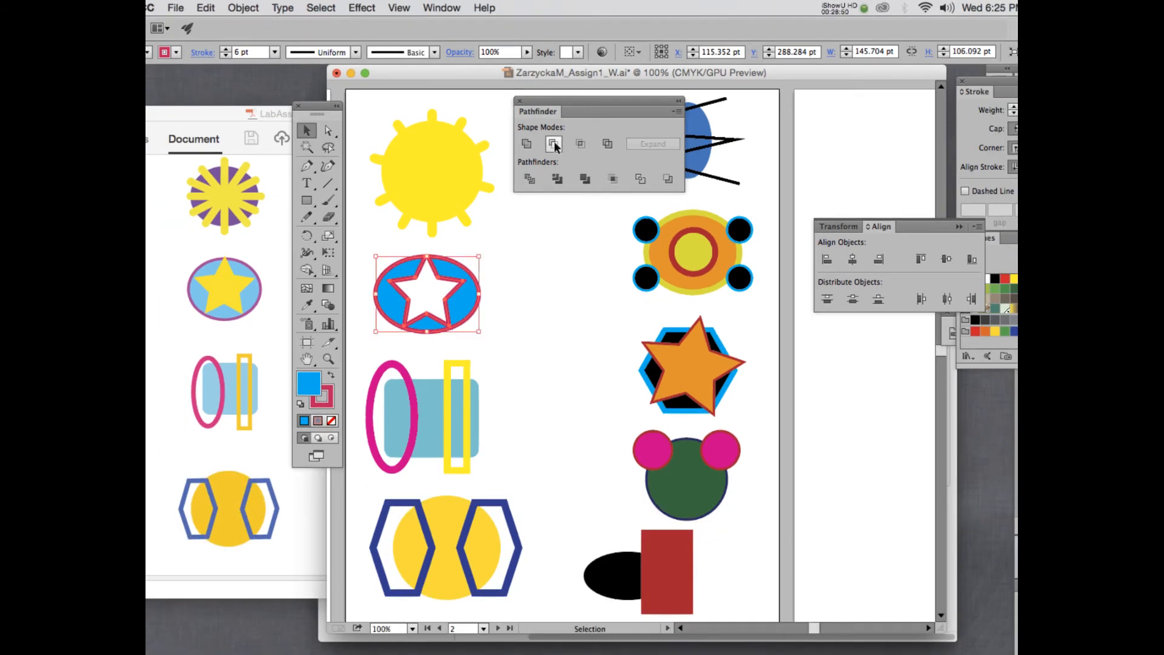
mouse_move(456, 272)
mouse_down()
mouse_move(468, 161)
mouse_move(462, 276)
mouse_up()
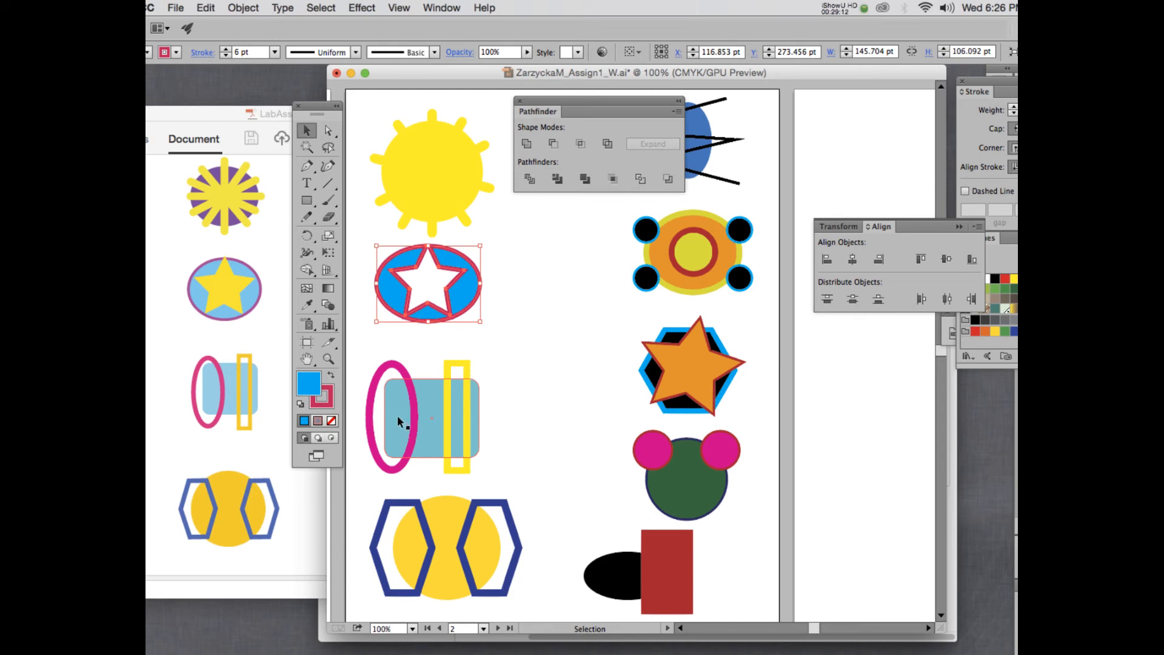
drag(527, 423, 377, 399)
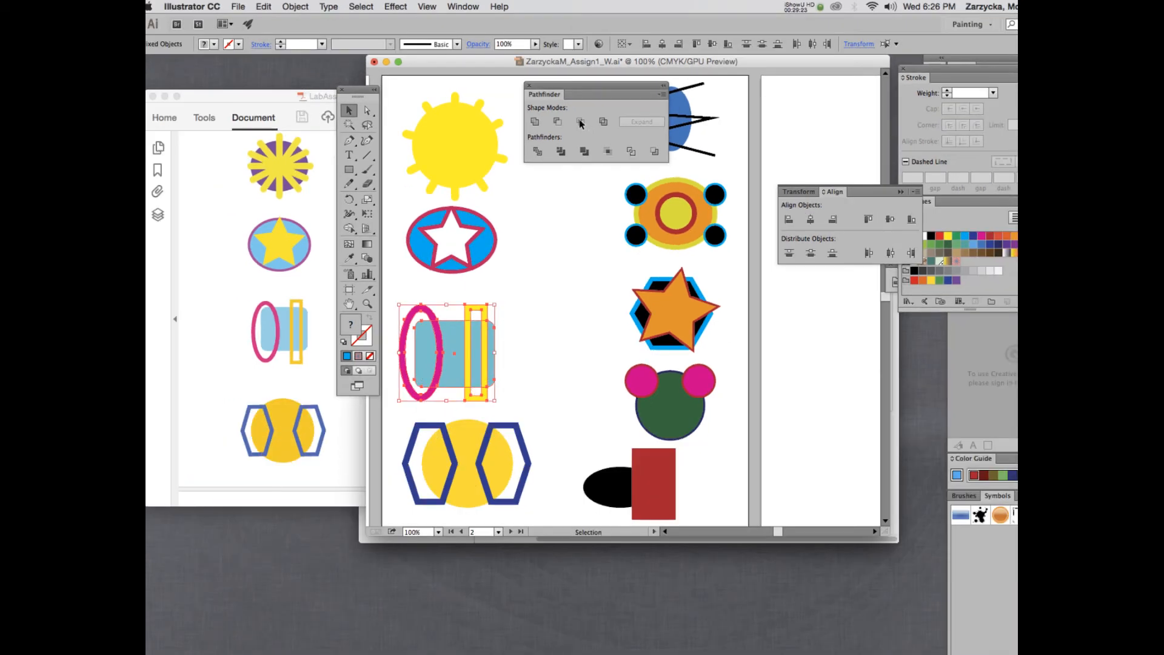
click(581, 123)
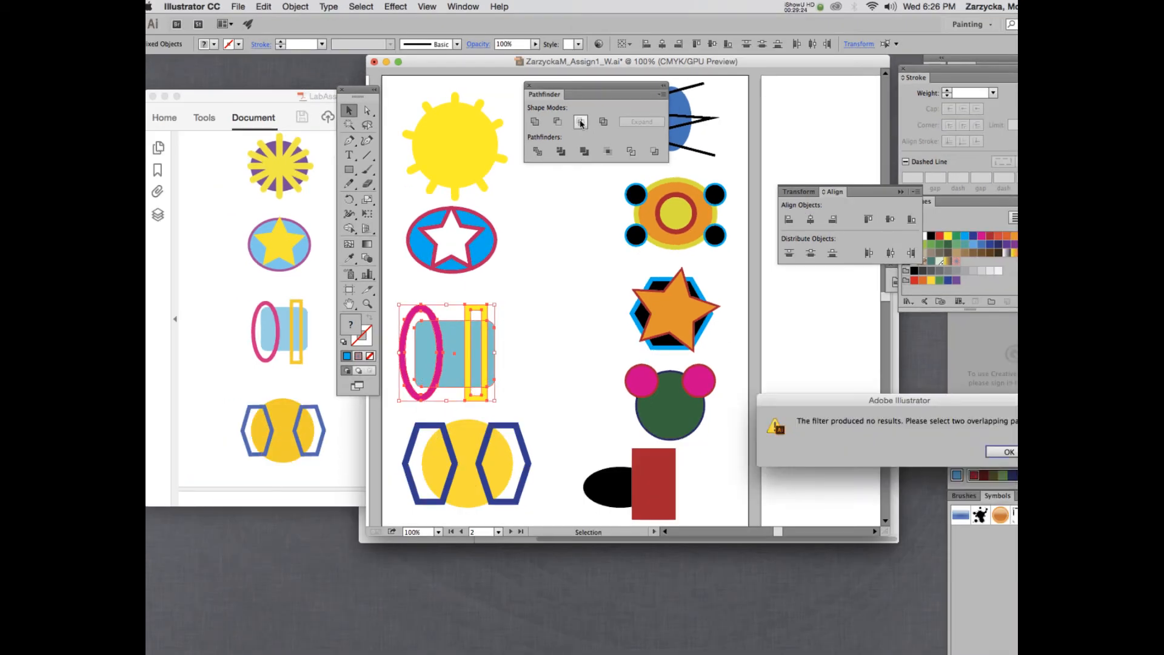
drag(879, 401, 629, 248)
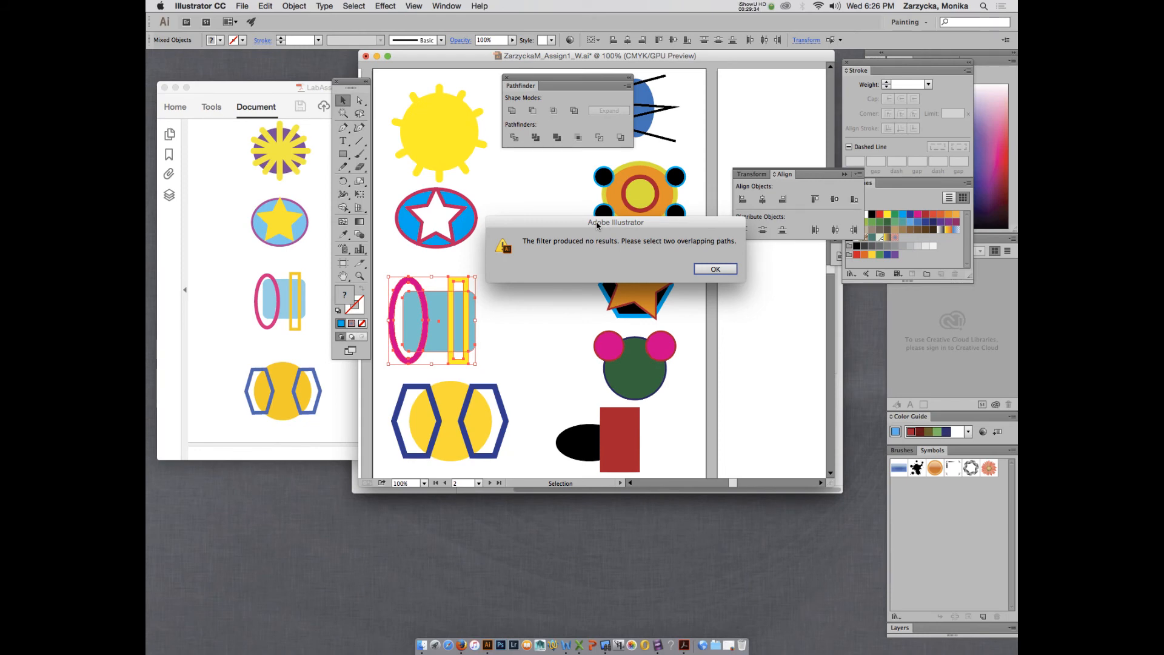
click(715, 268)
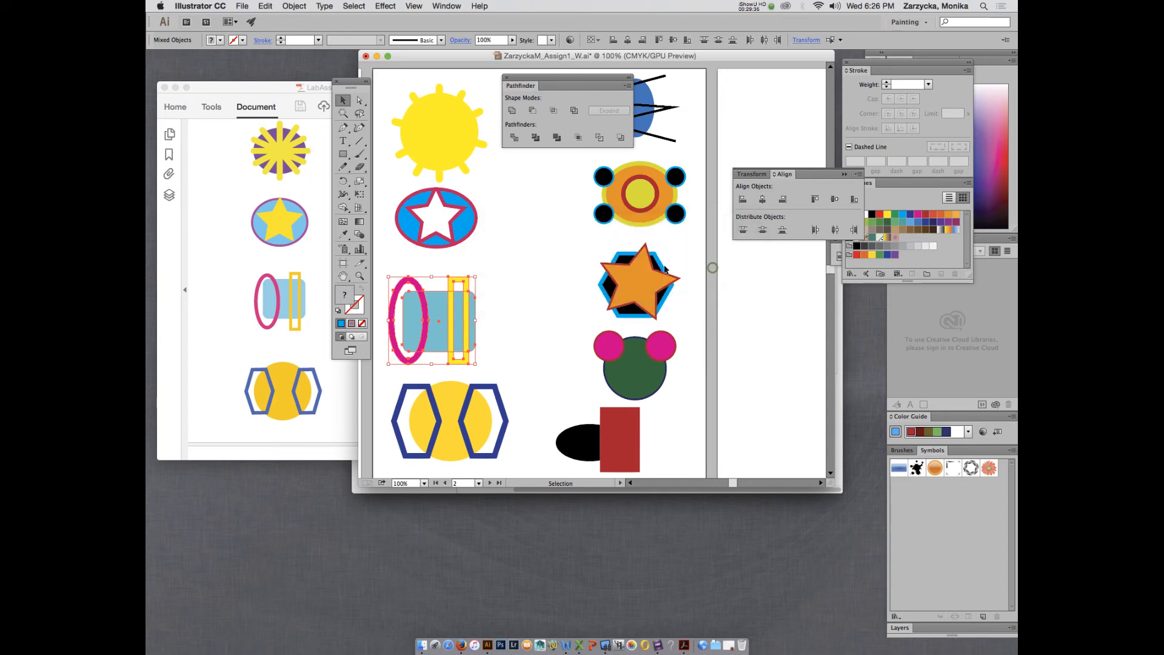
key(super+equal)
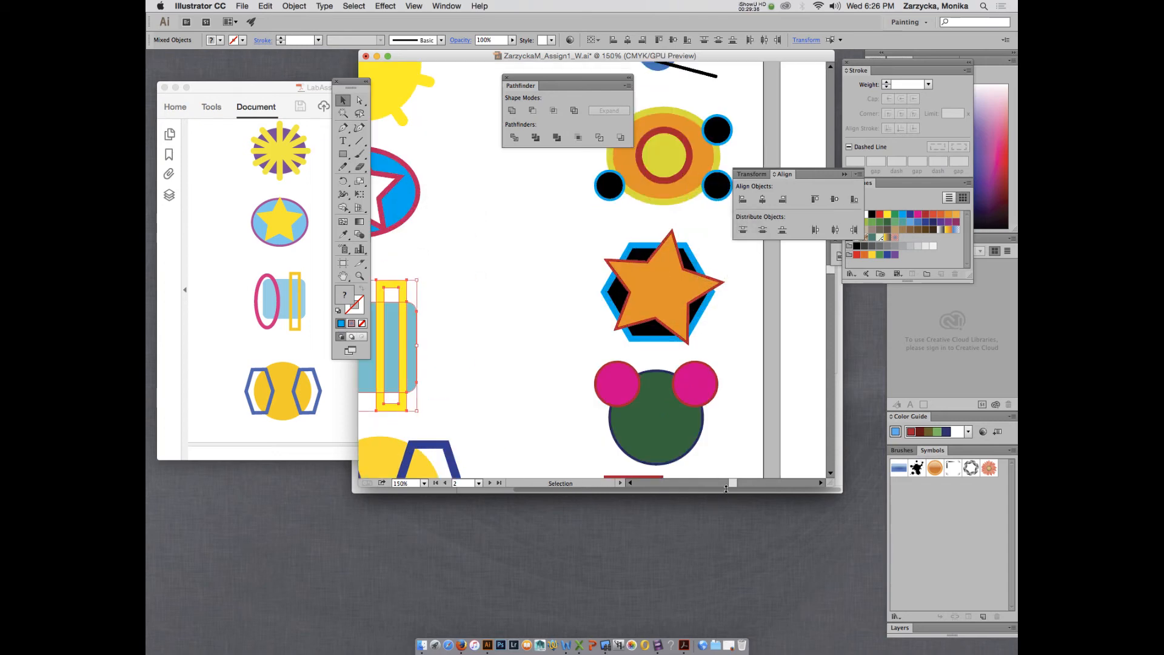
drag(732, 483, 727, 484)
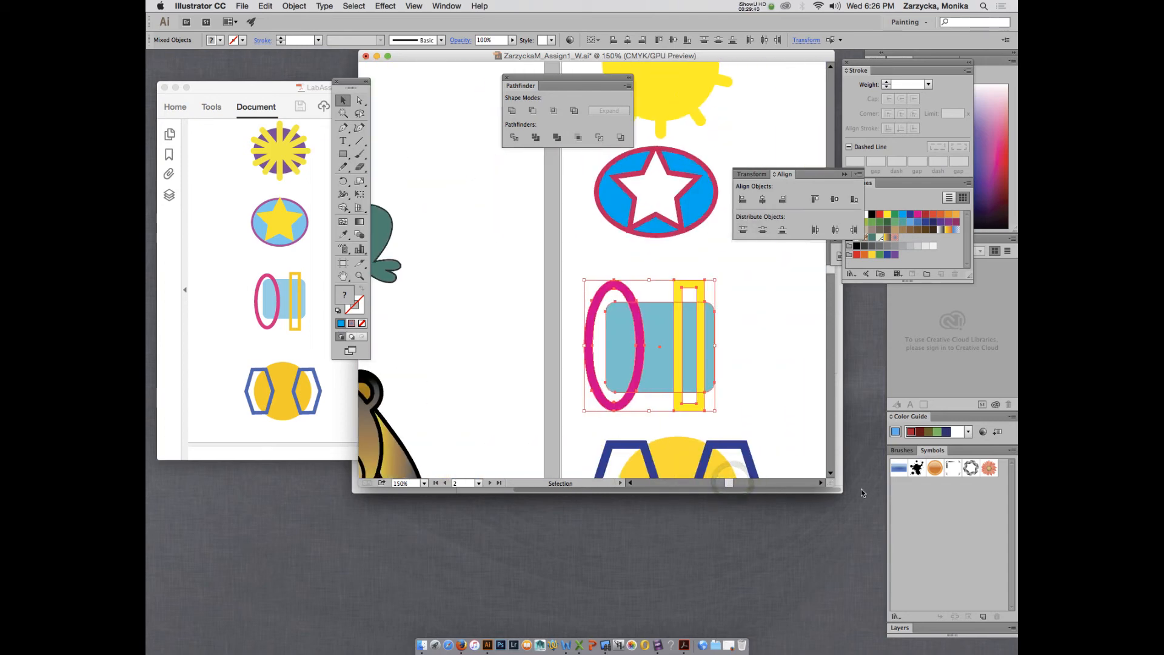
drag(833, 484, 907, 549)
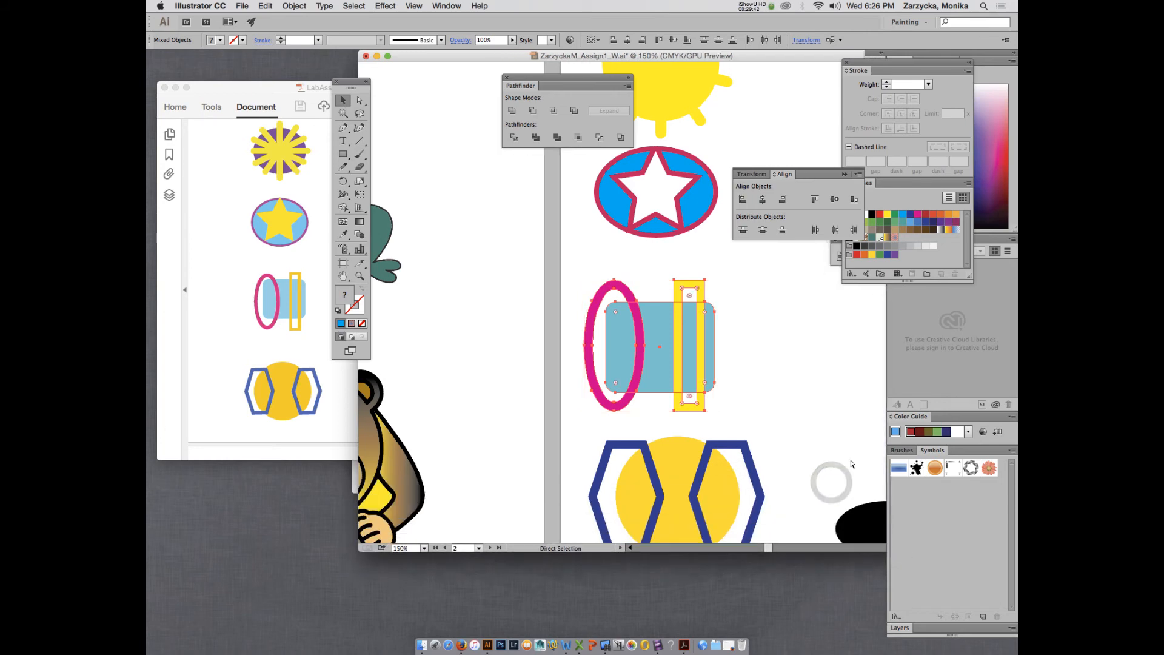
key(super+equal)
key(v)
click(799, 371)
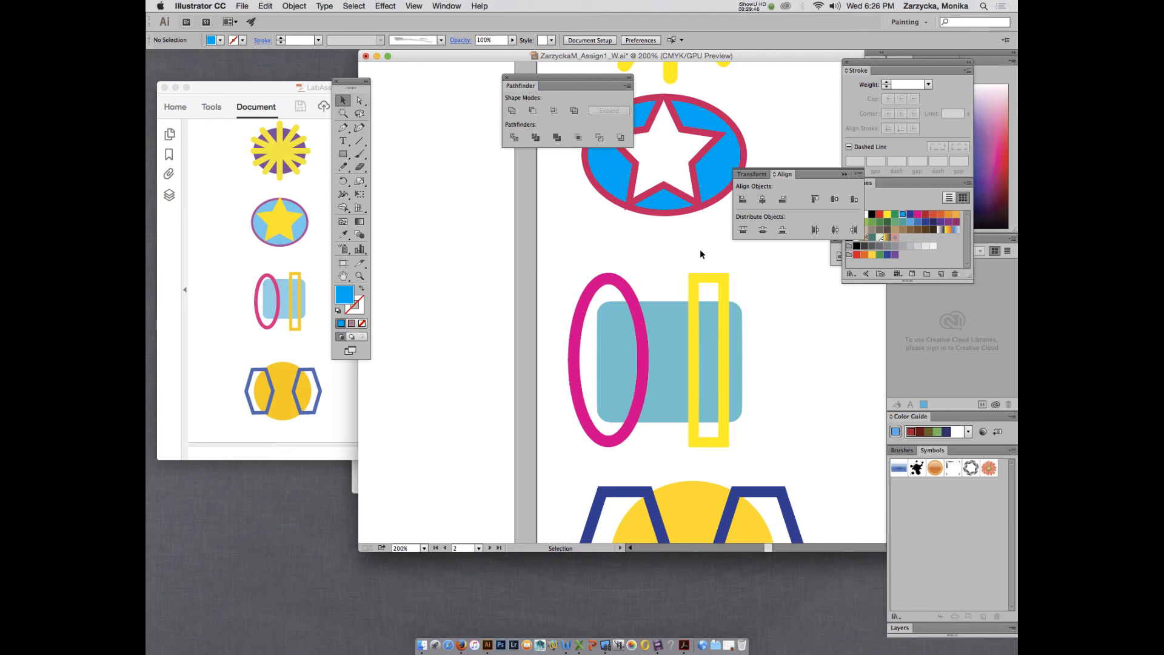
click(697, 280)
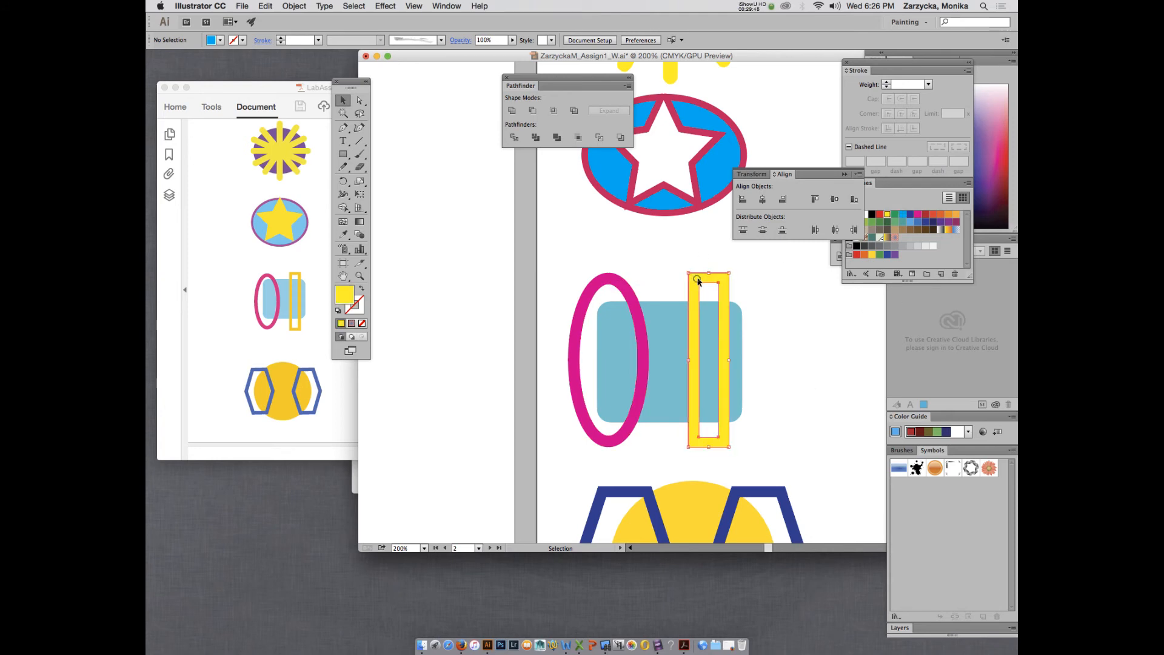
shift+click(739, 338)
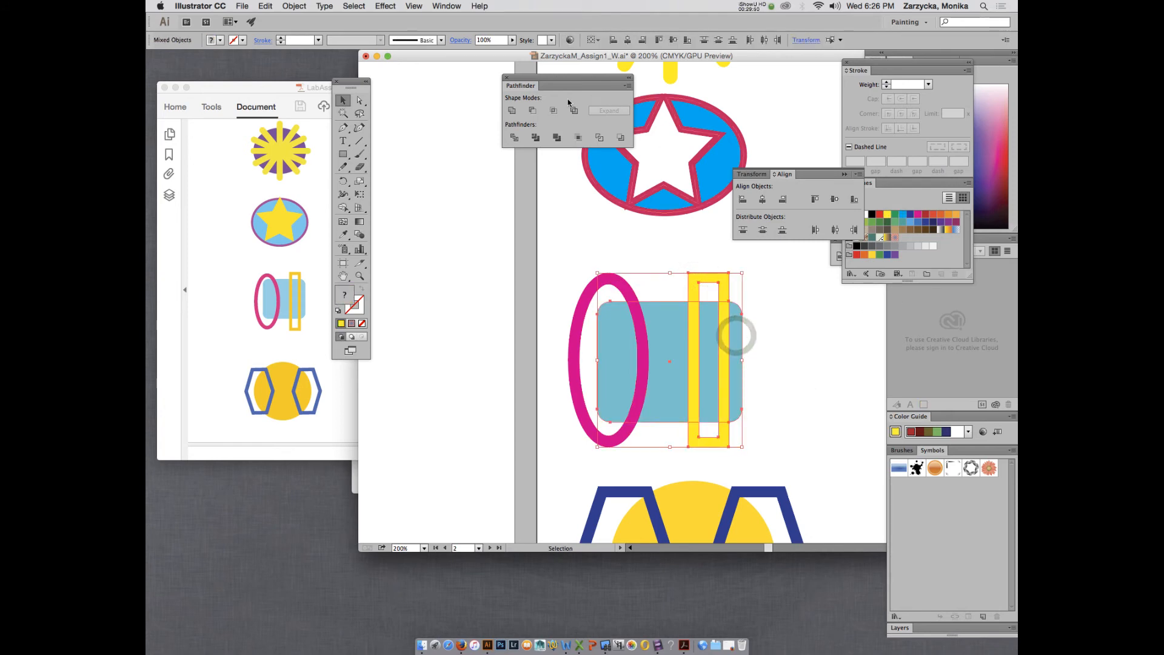
click(553, 111)
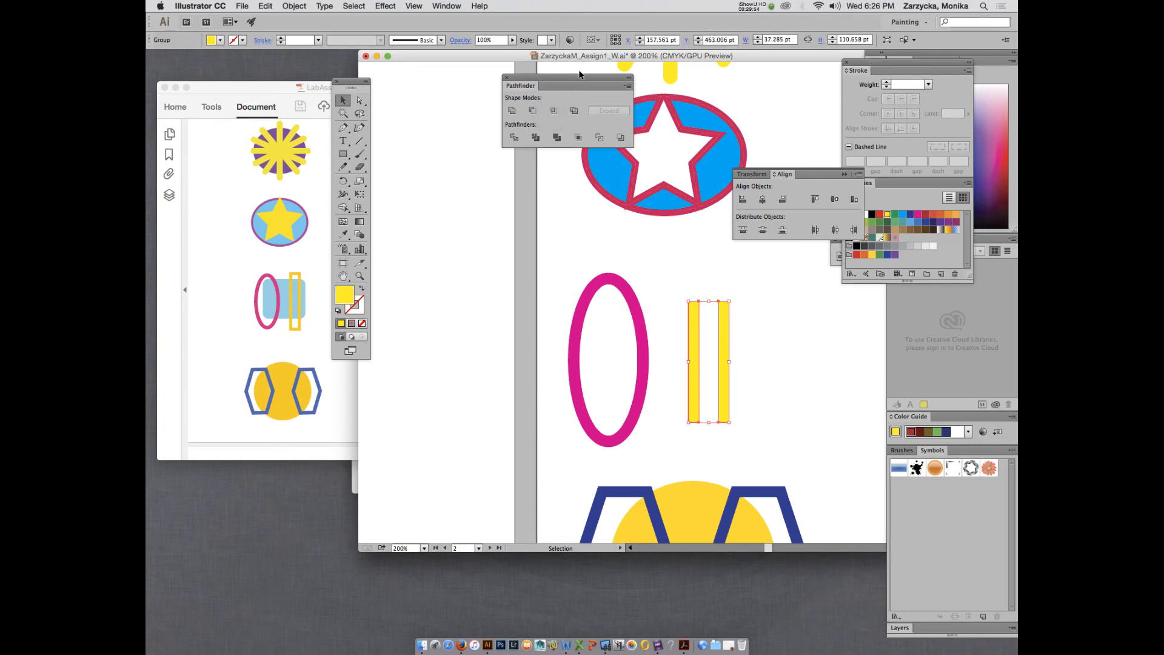
drag(581, 79, 579, 183)
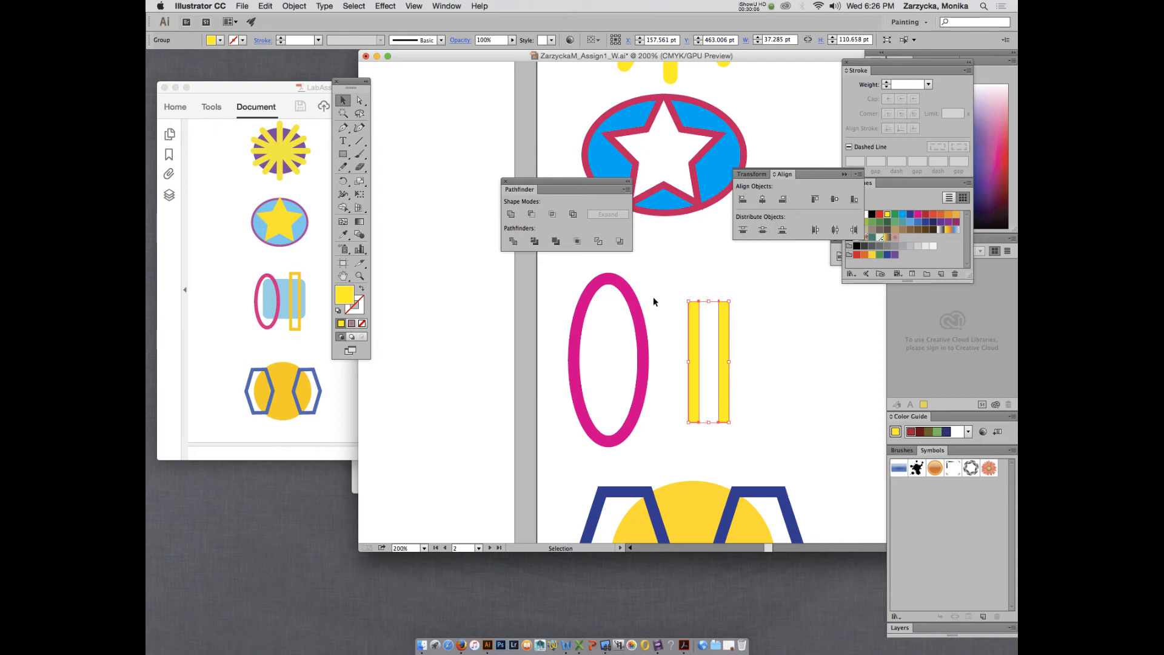
key(super+z)
key(super+z)
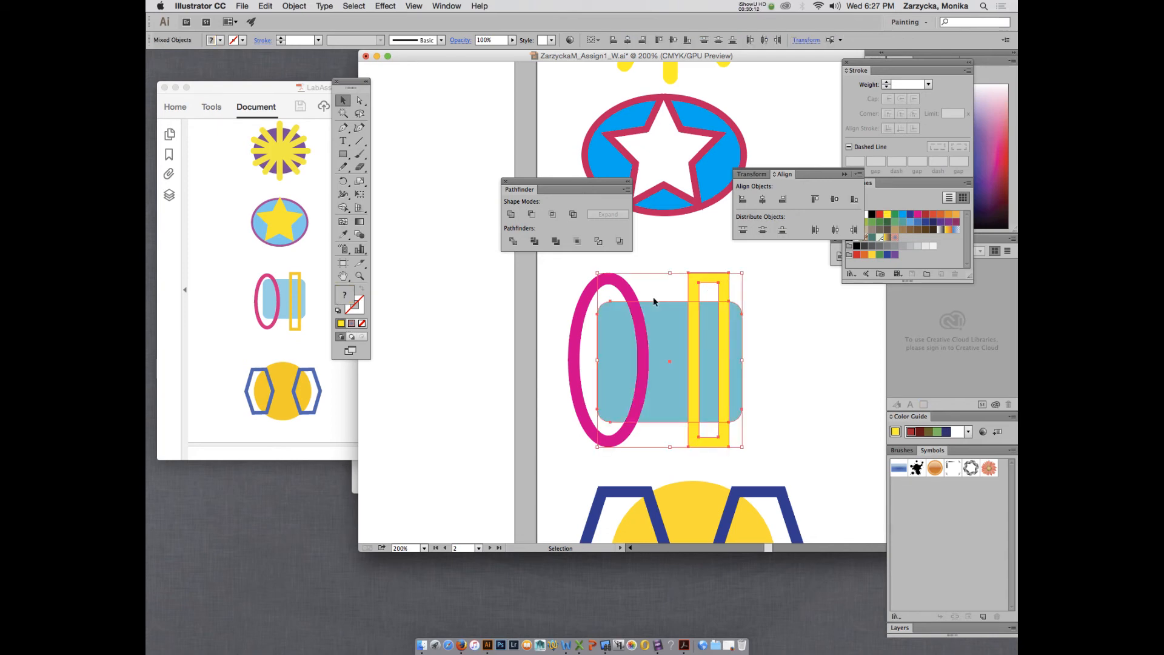
click(622, 283)
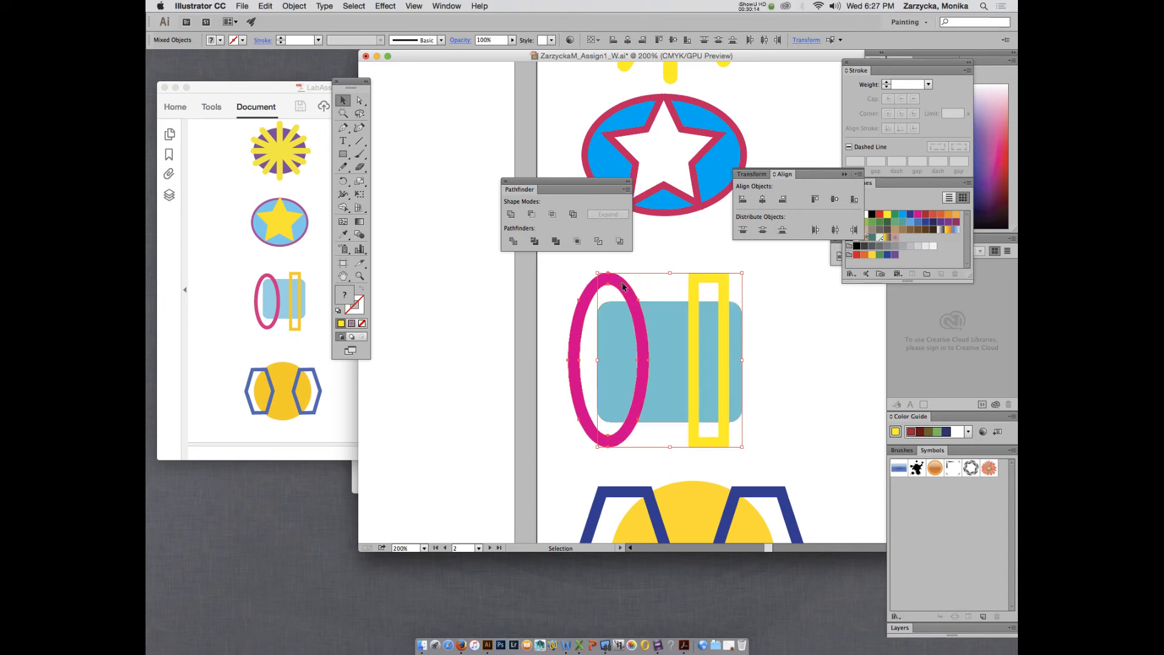
click(663, 312)
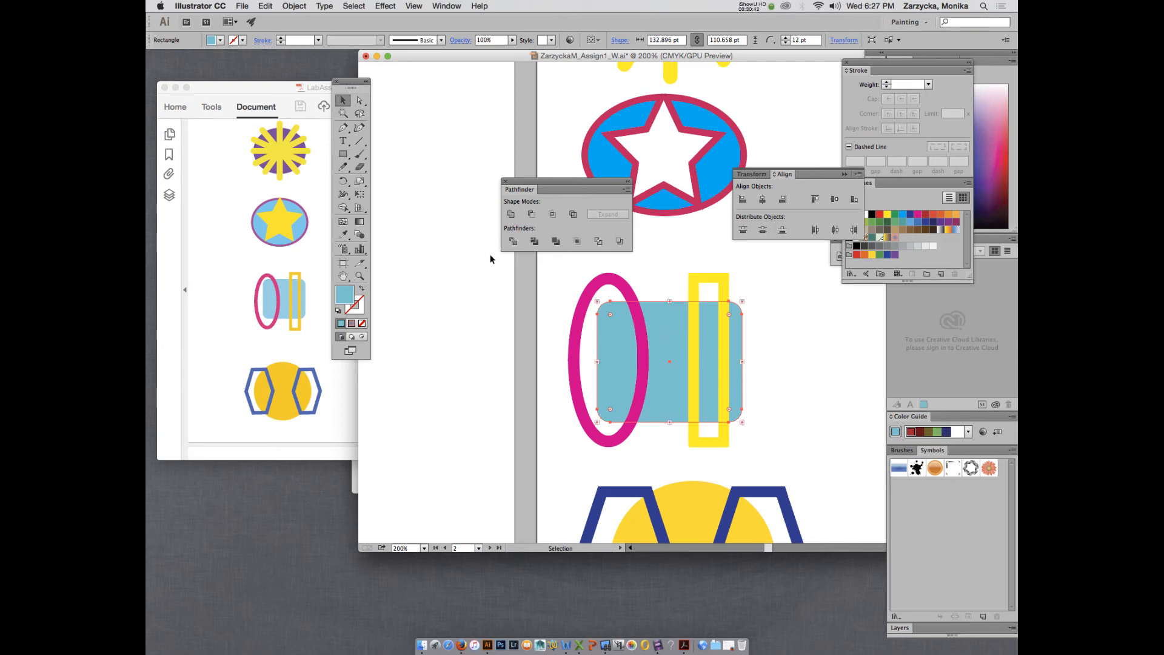
Paste a copy behind the blue rectangle, then undo two trial duplicates of it.
click(265, 5)
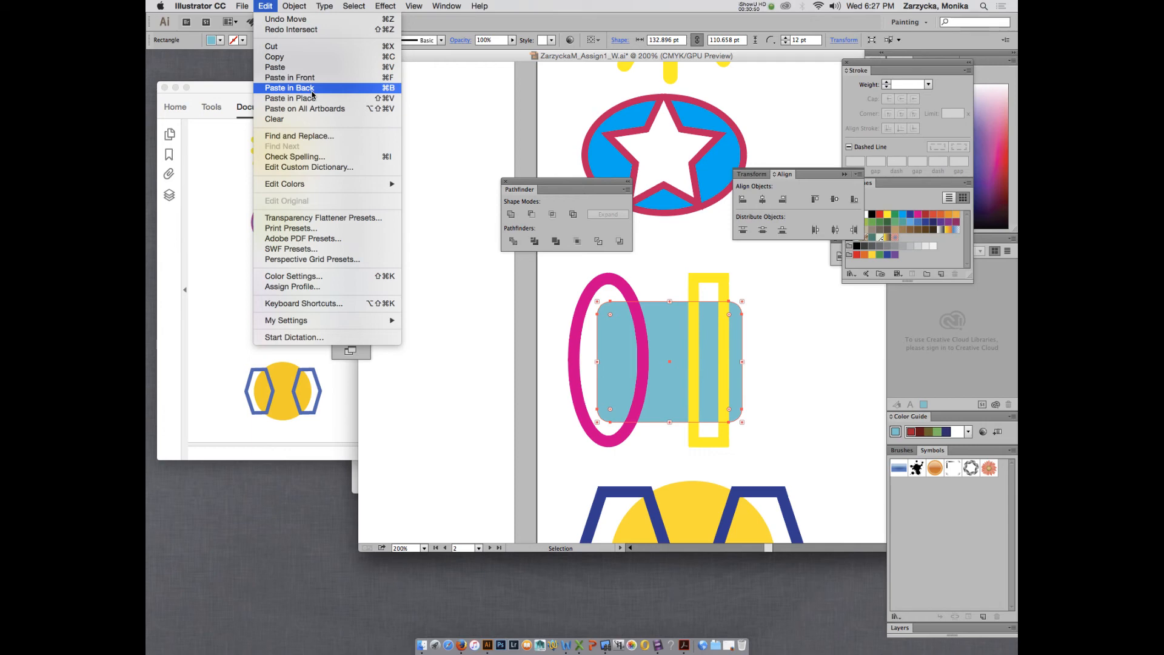
click(289, 88)
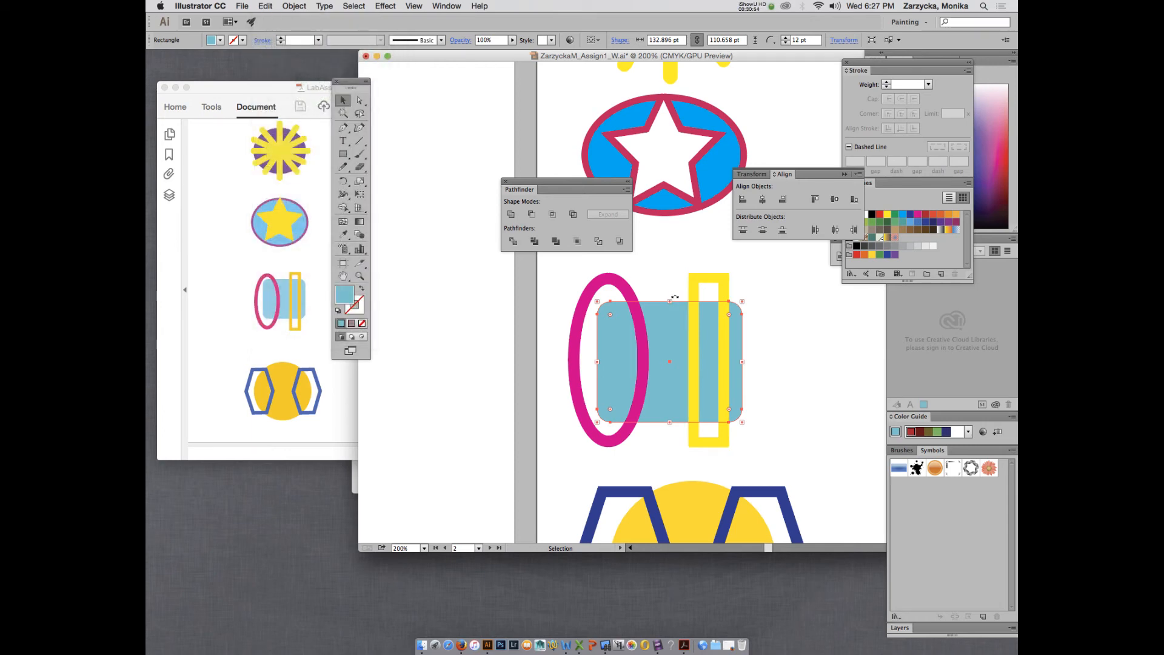
key(a)
key(v)
drag(669, 336, 542, 300)
drag(674, 345, 707, 273)
key(super+z)
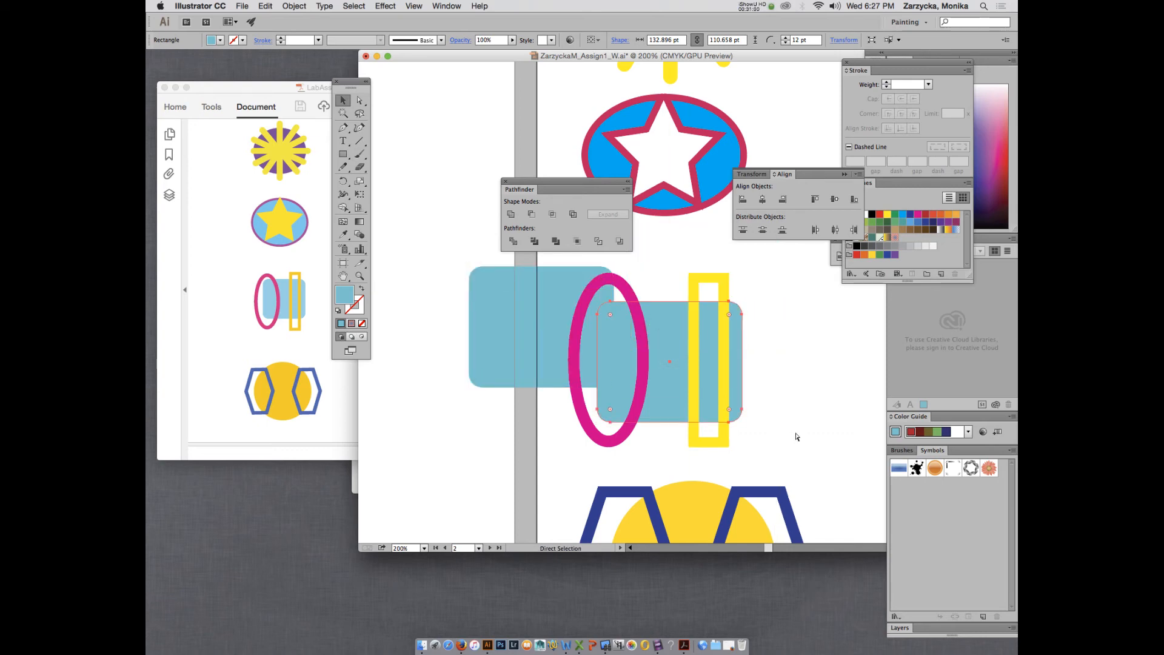
key(super+z)
click(822, 380)
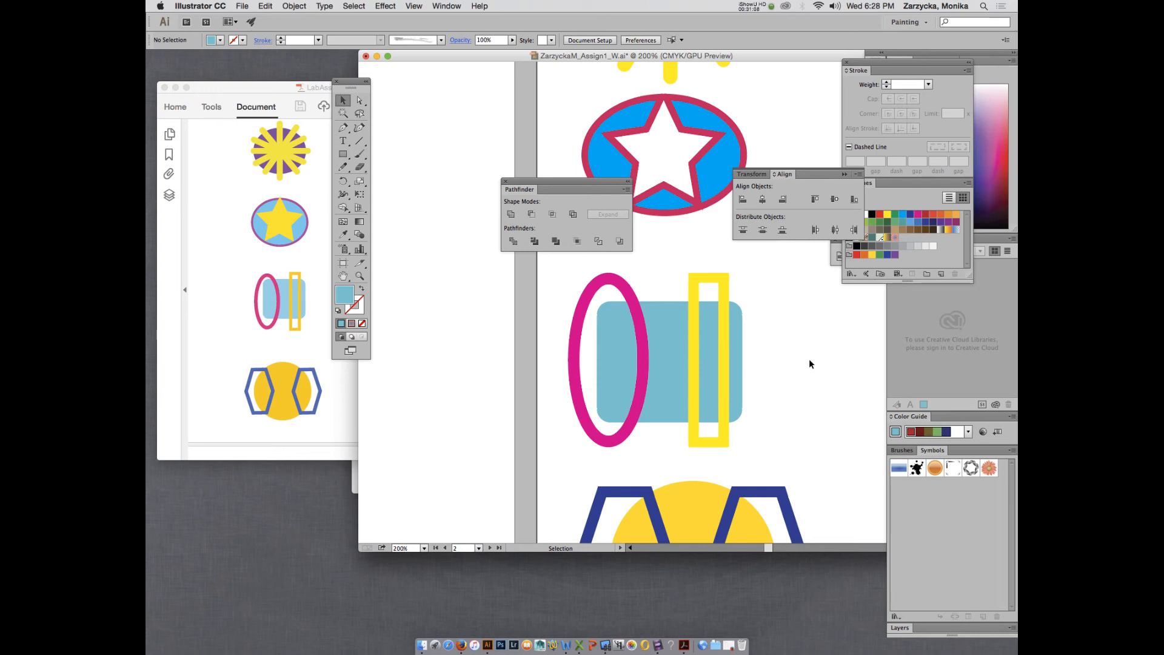
Intersect the yellow frame, then the magenta ellipse, with the blue rounded rectangle.
shift+click(729, 285)
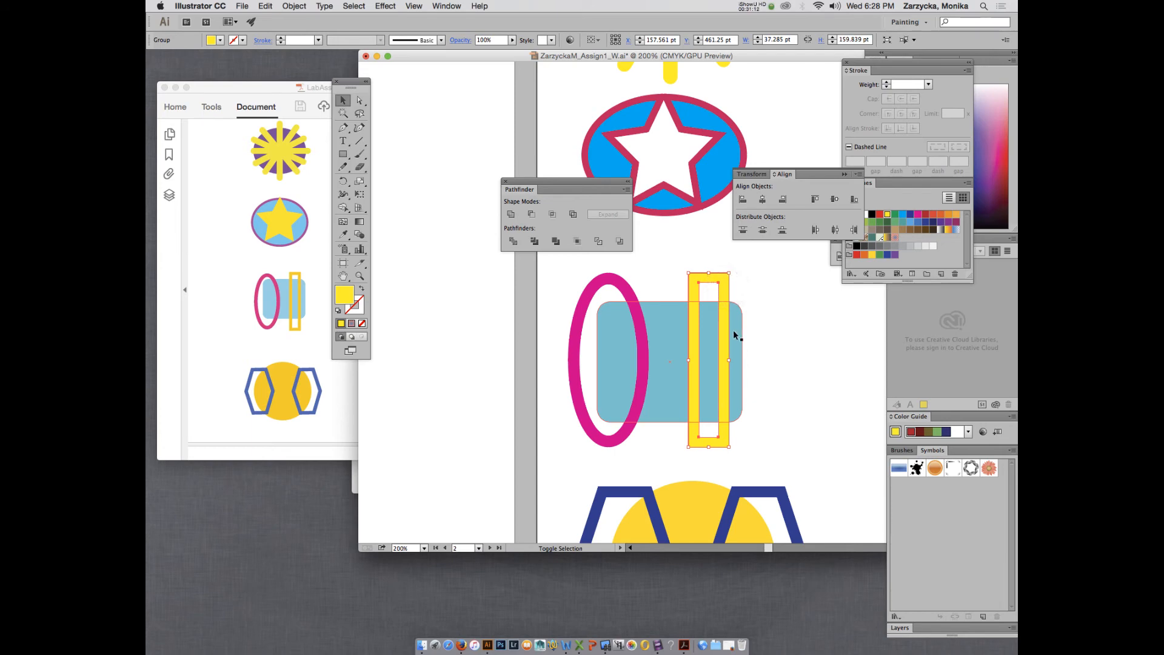
shift+click(733, 332)
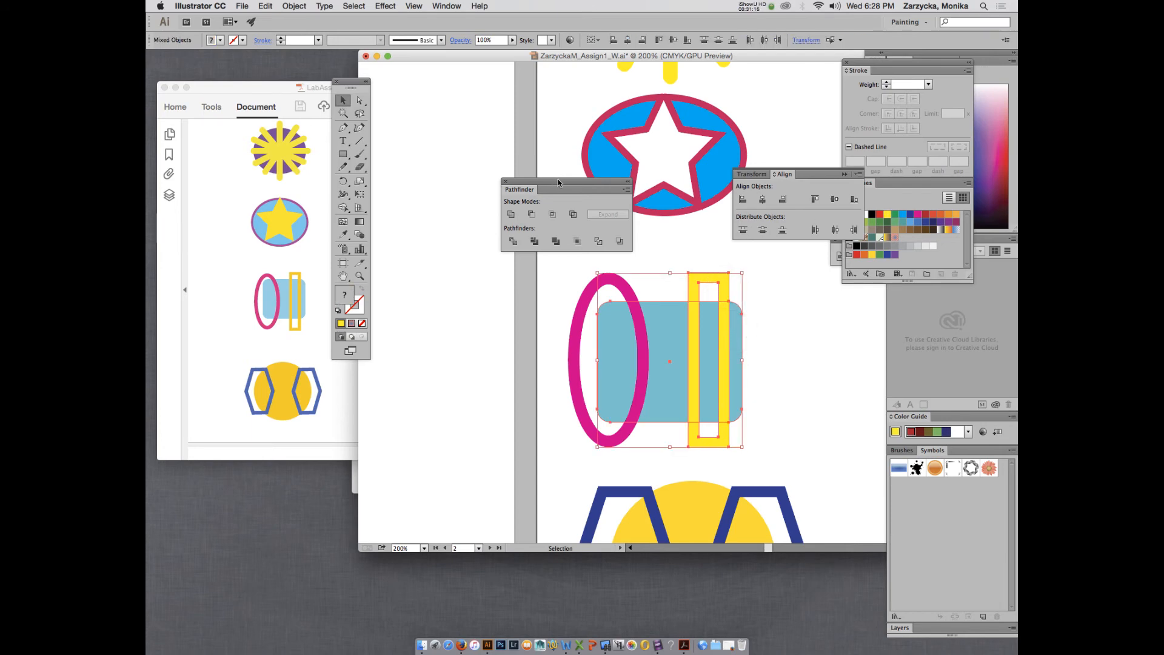
click(552, 215)
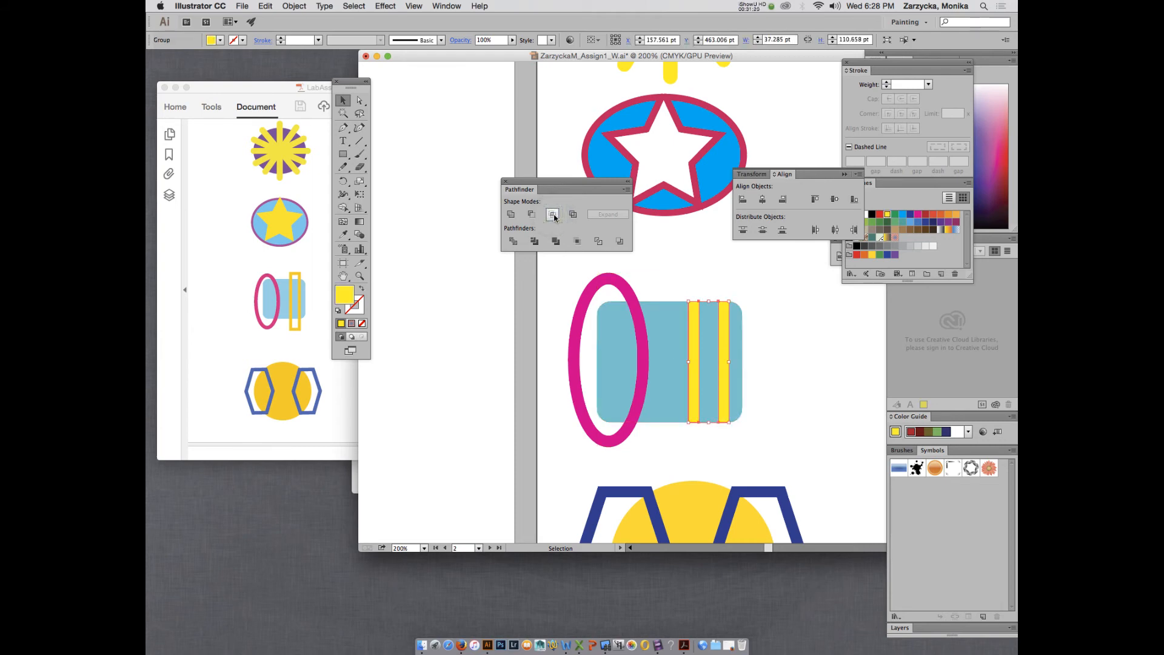
click(607, 277)
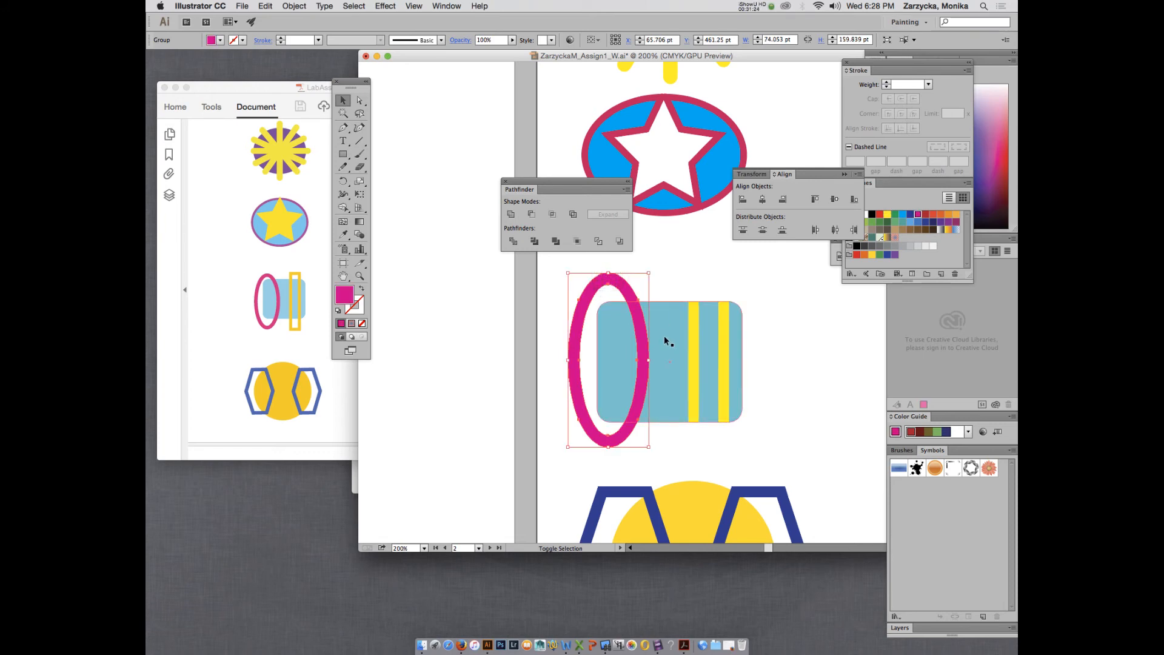
shift+click(664, 339)
click(552, 214)
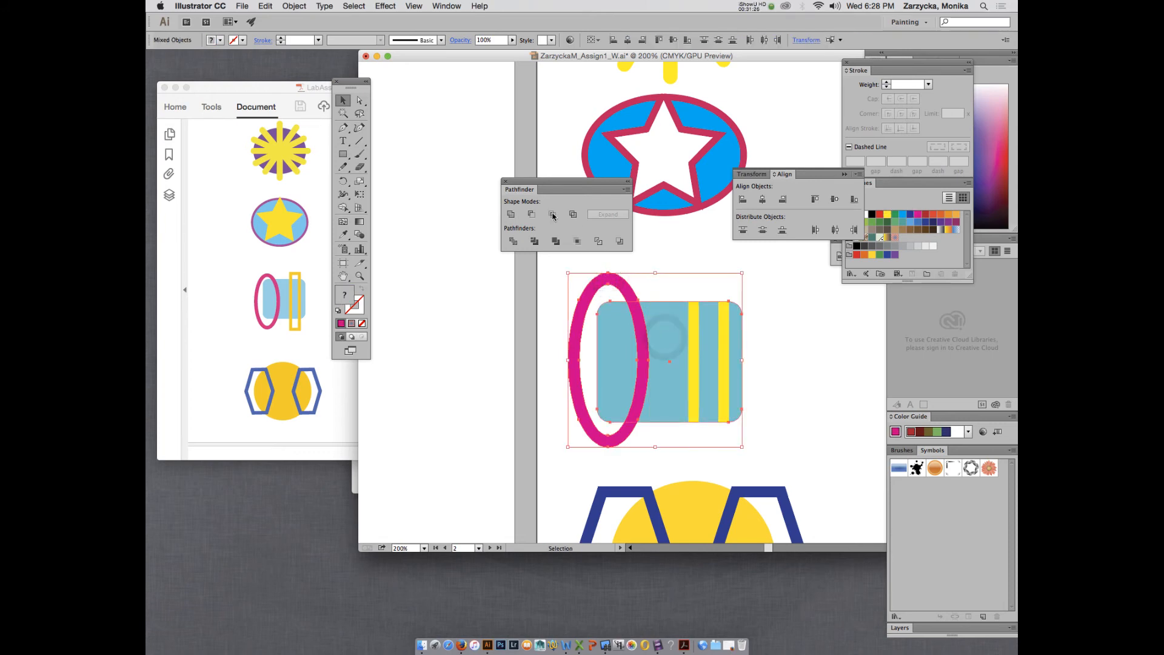
Drag the blue rectangle aside to check the trimmed pieces, then undo the move.
click(670, 291)
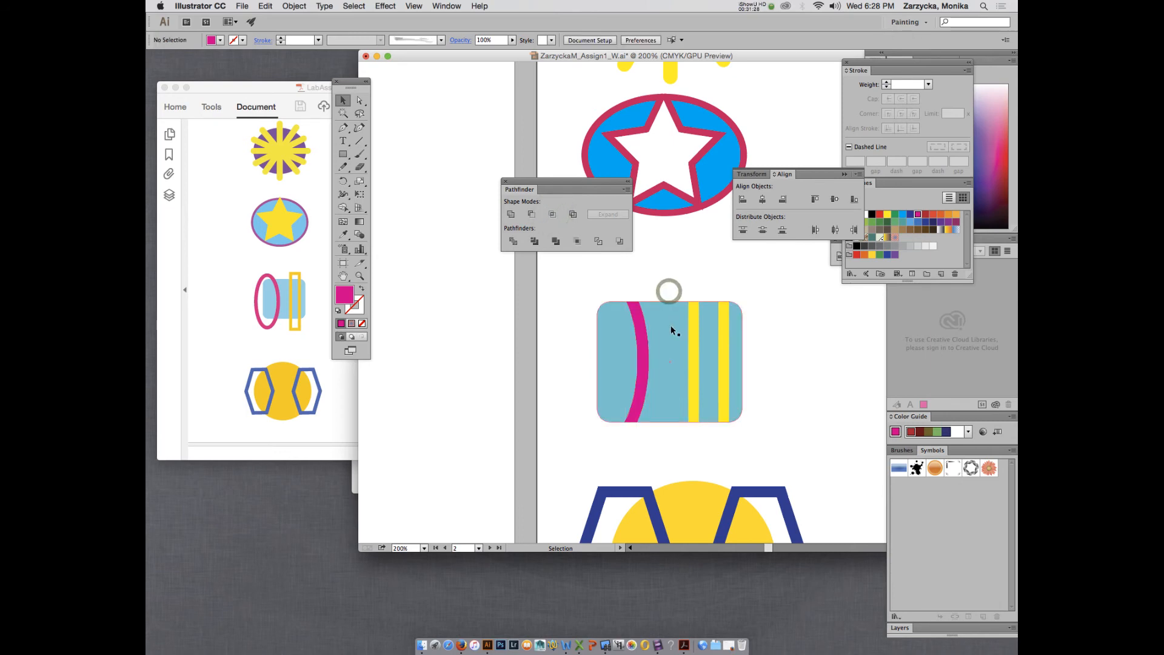
drag(670, 326, 440, 314)
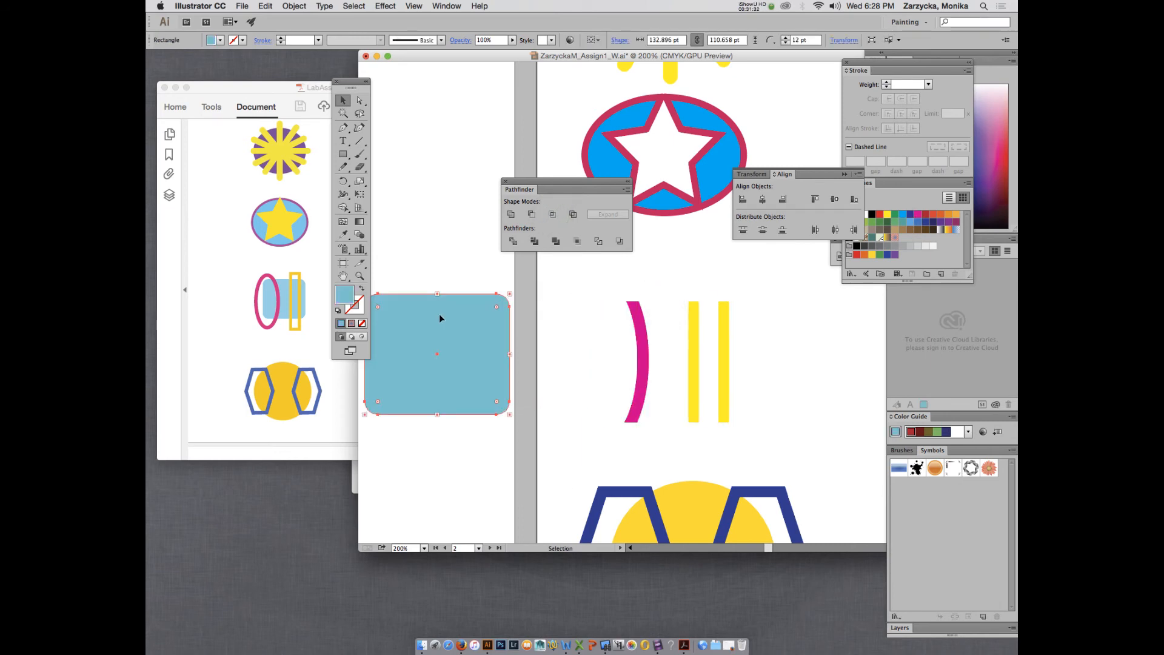
key(super+z)
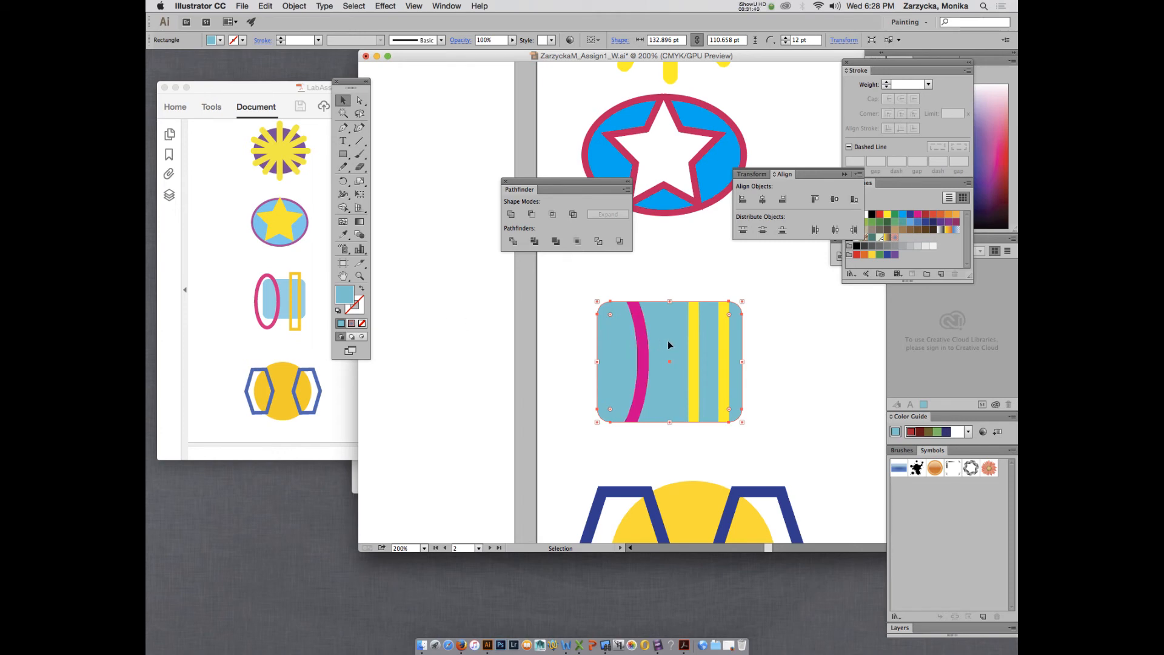
Scroll down to the hexagons and move the Pathfinder and Align panels aside.
scroll(669, 342, down, 2)
scroll(669, 343, down, 6)
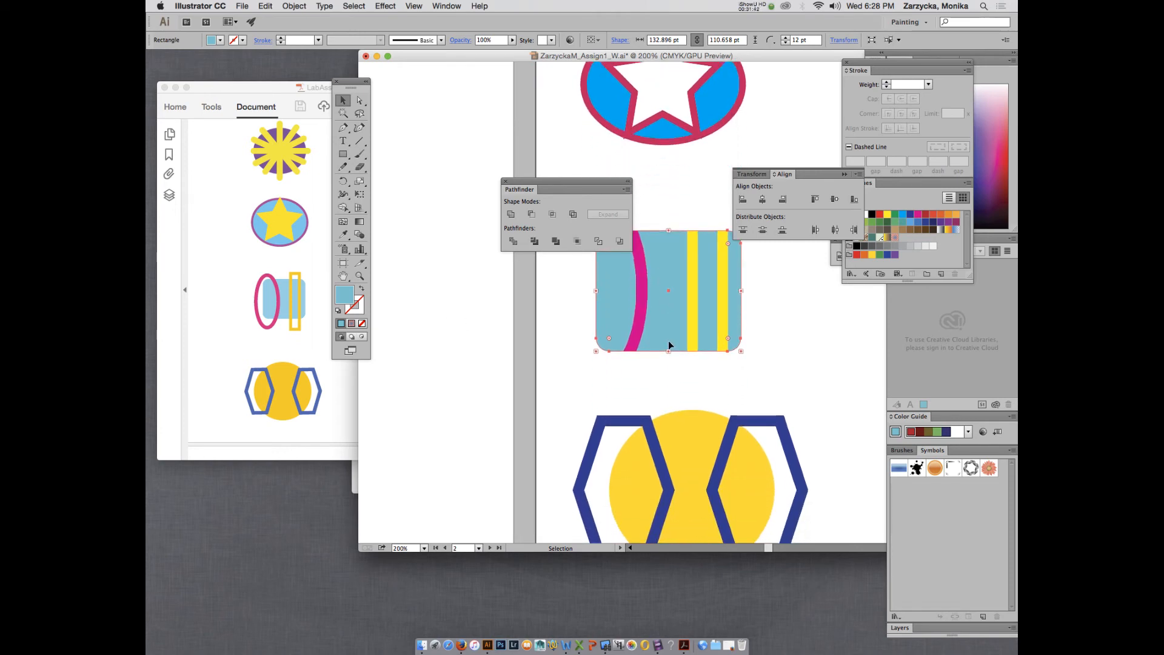
scroll(669, 343, down, 4)
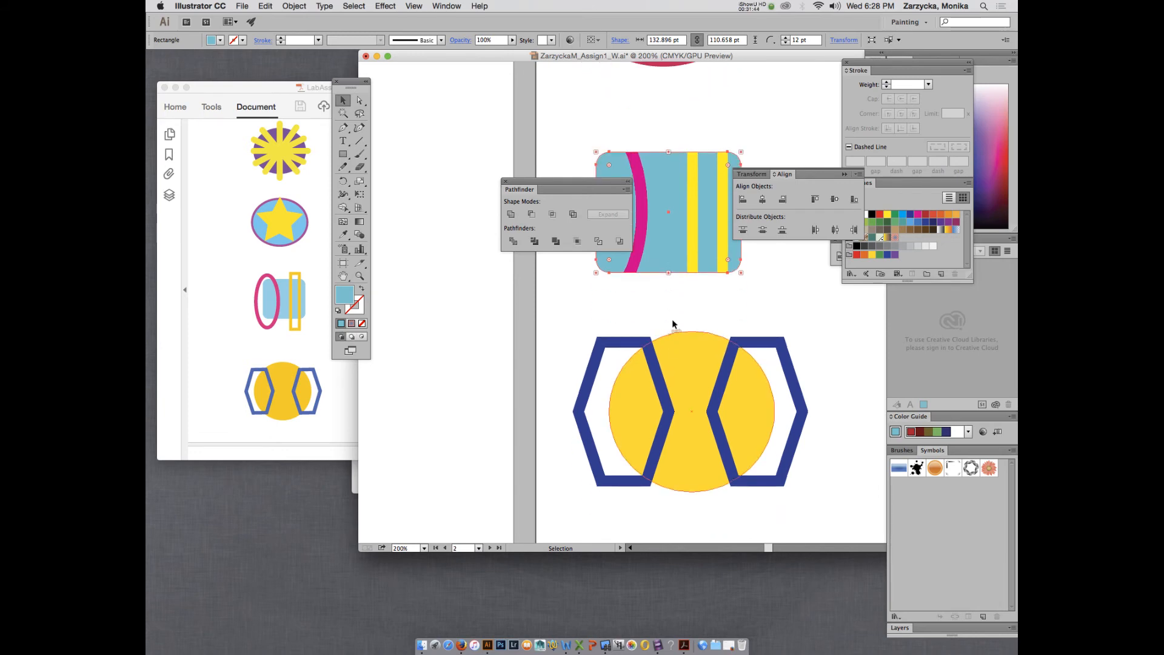
drag(590, 195, 531, 188)
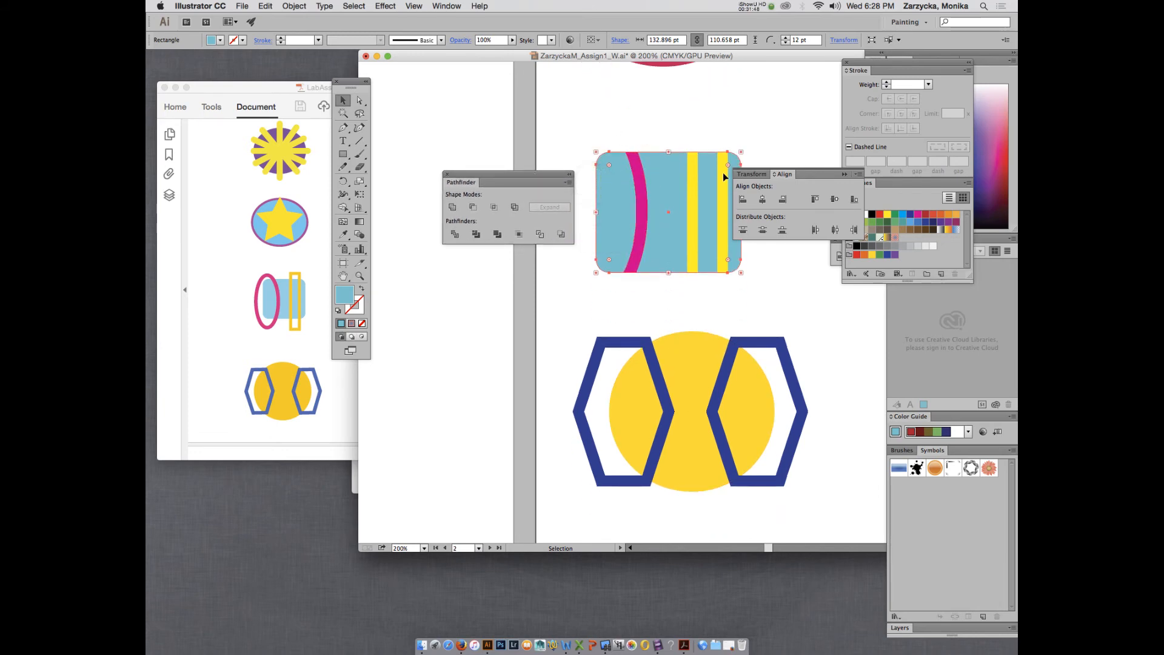
drag(811, 177, 882, 175)
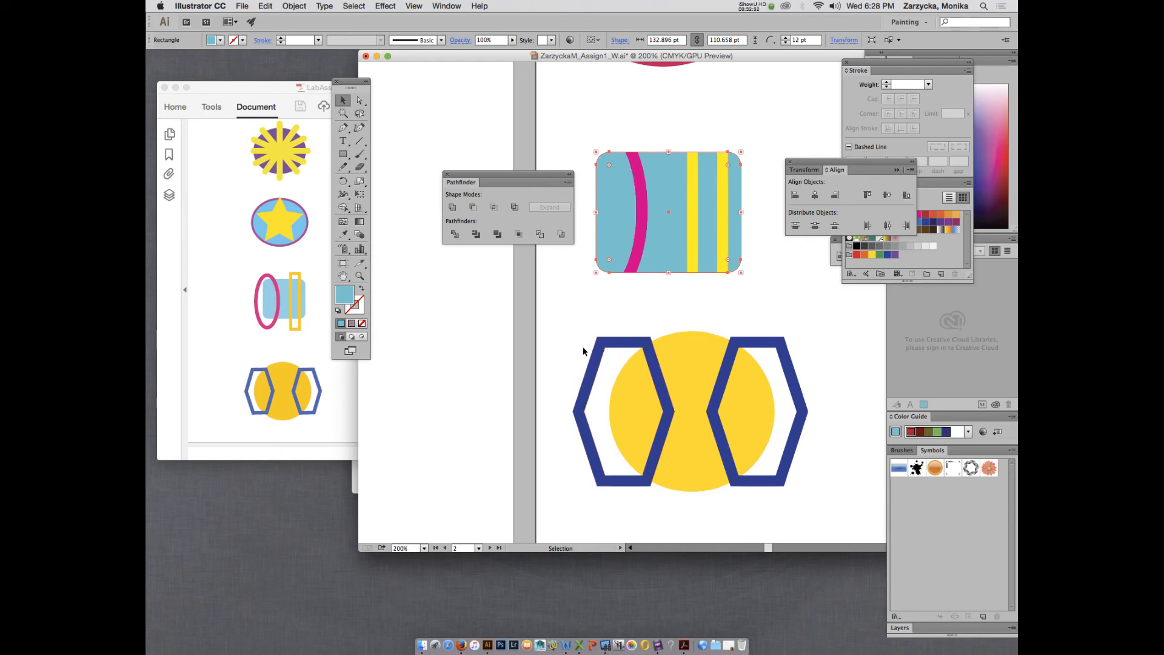
Exclude both hexagons and the yellow circle into one navy shape and reposition it.
drag(587, 349, 768, 403)
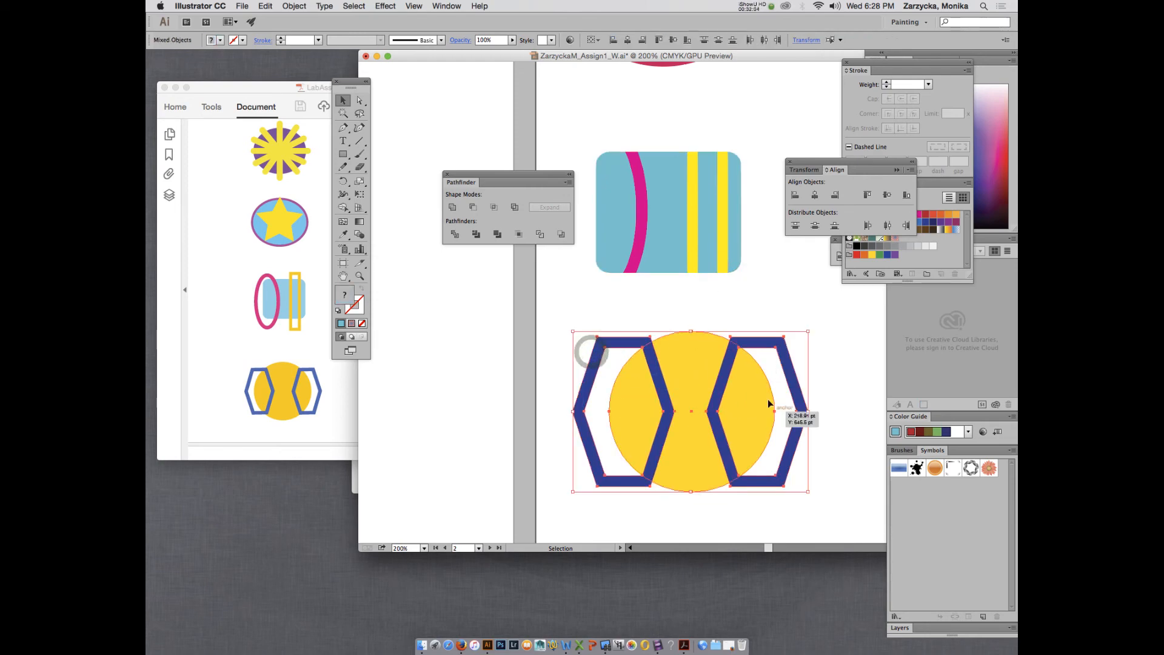
click(516, 208)
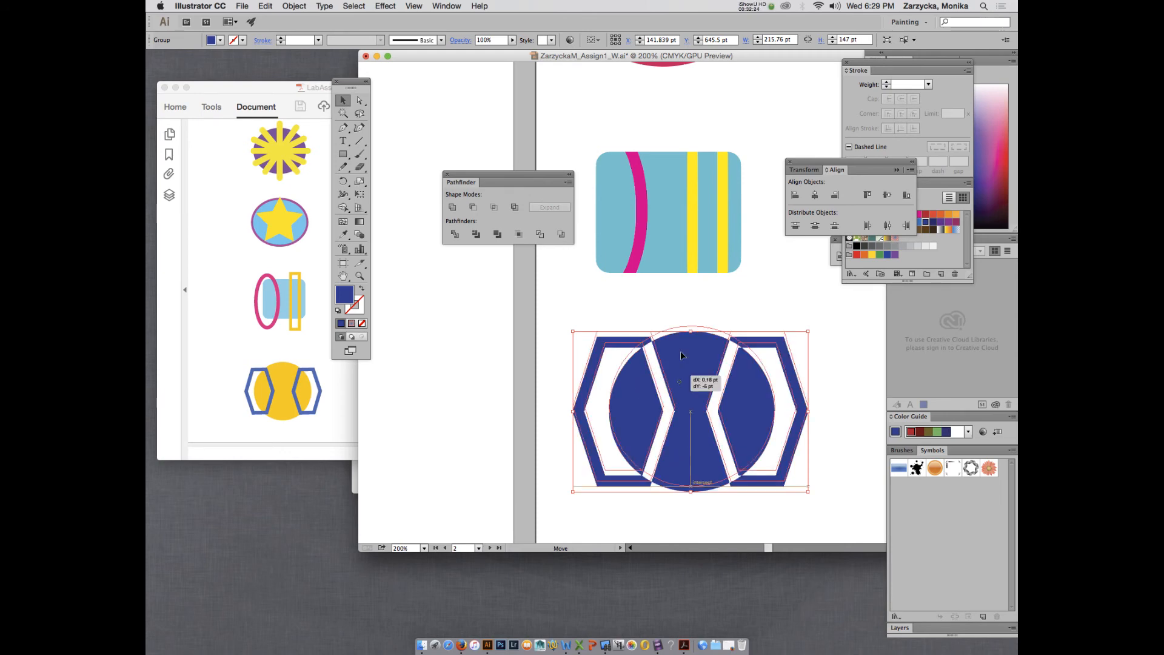
drag(679, 380, 675, 245)
drag(662, 295, 673, 427)
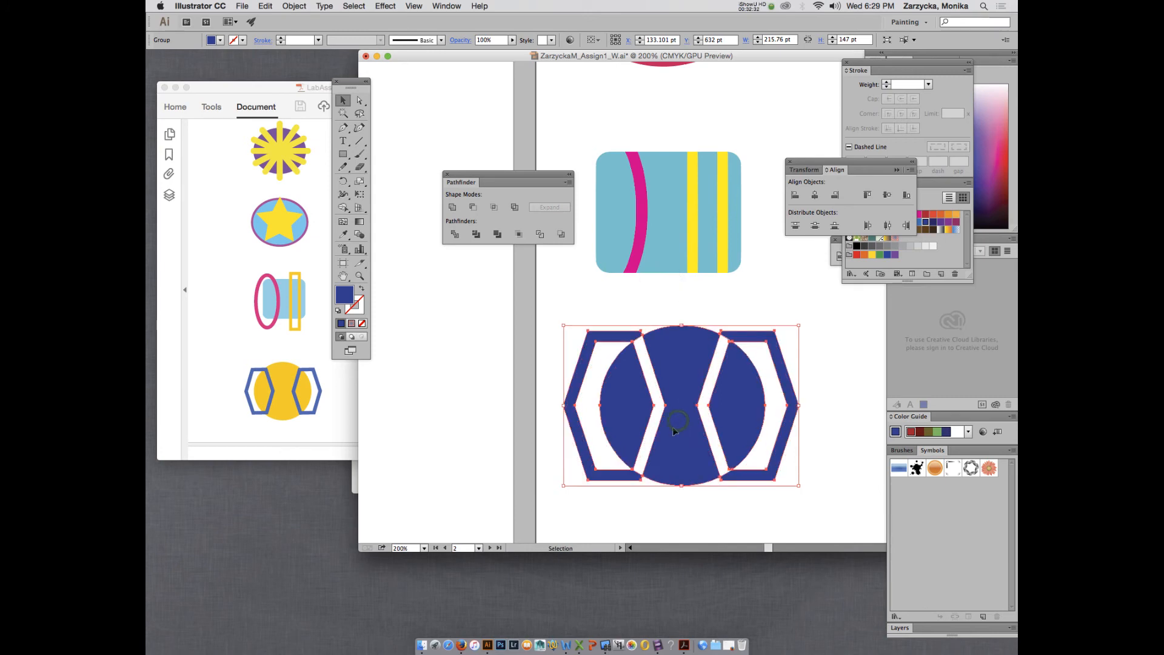
drag(678, 368, 673, 366)
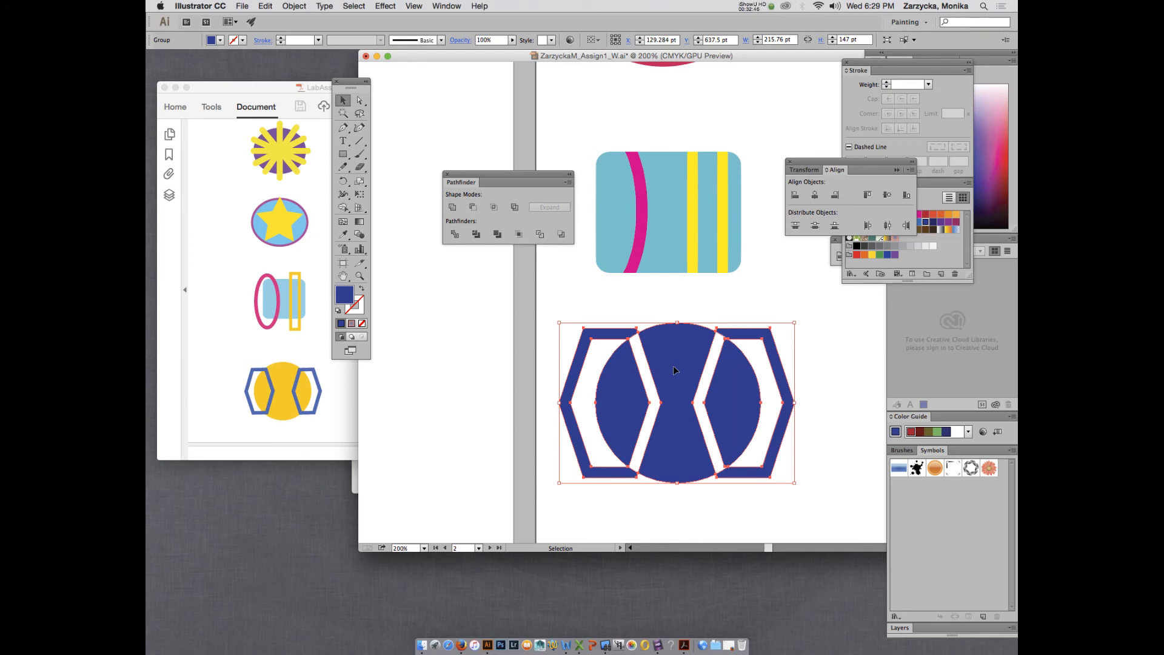
Close the Transform/Align panel and pull the group's brackets and half-circles apart in isolation mode.
click(789, 161)
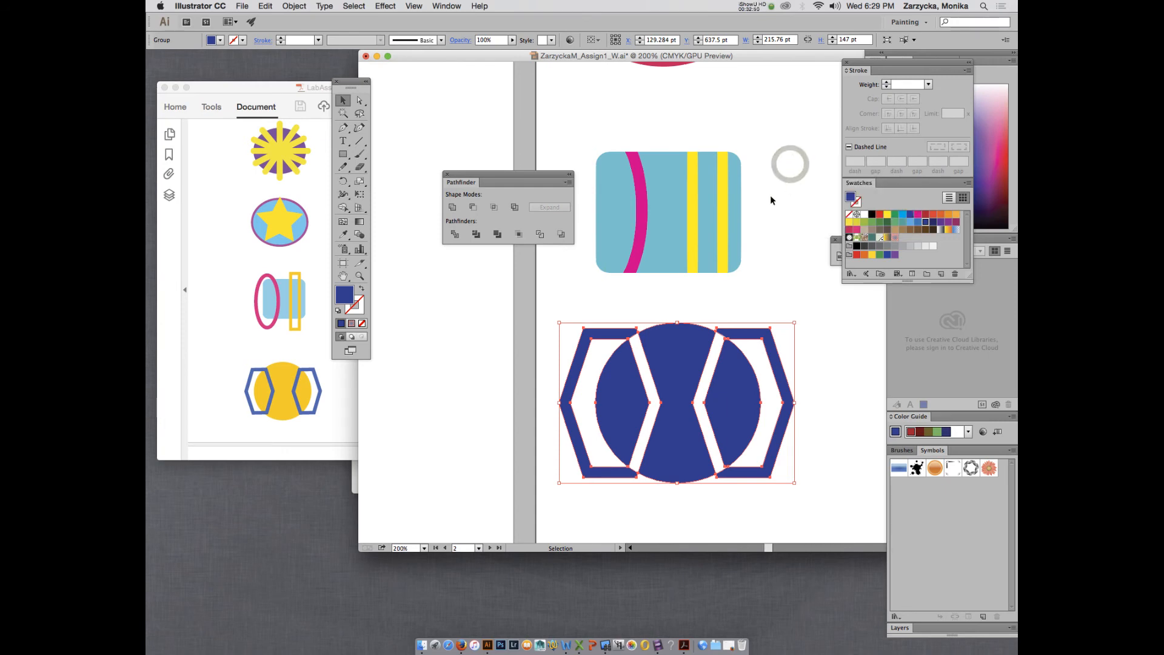
double_click(701, 370)
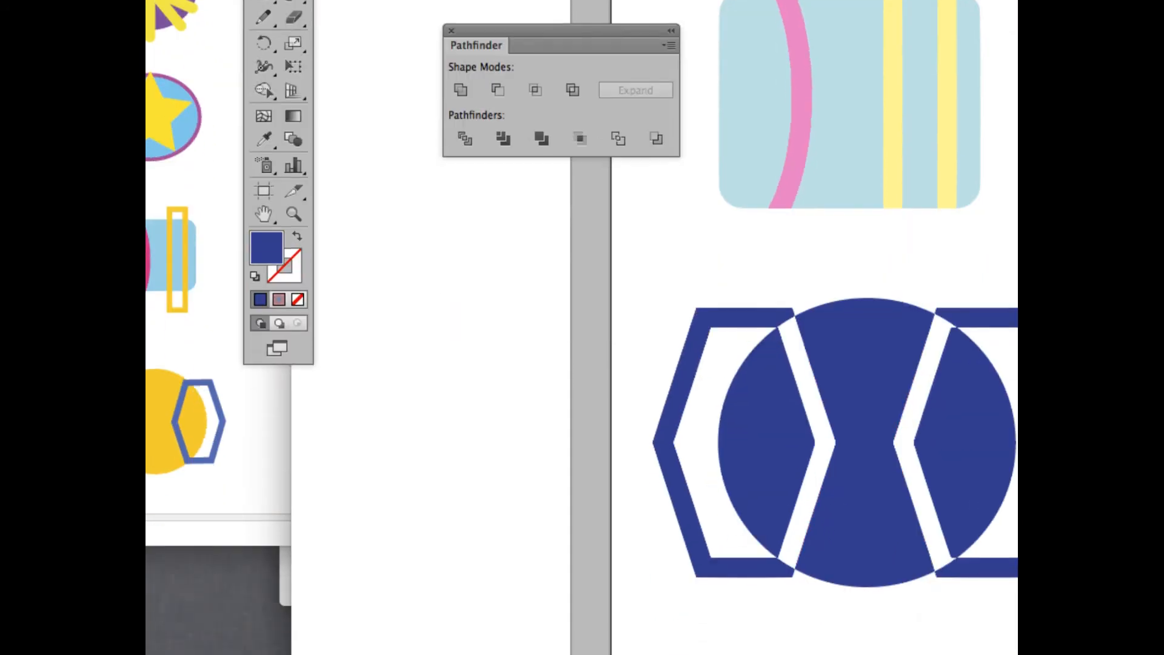
click(965, 518)
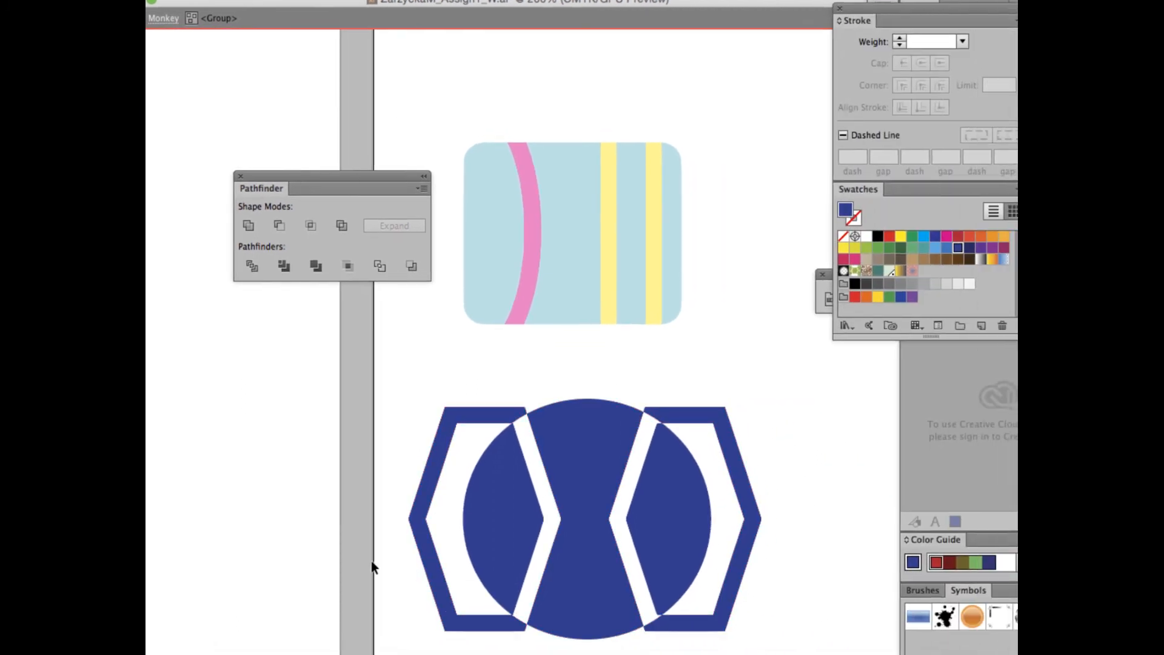
click(444, 358)
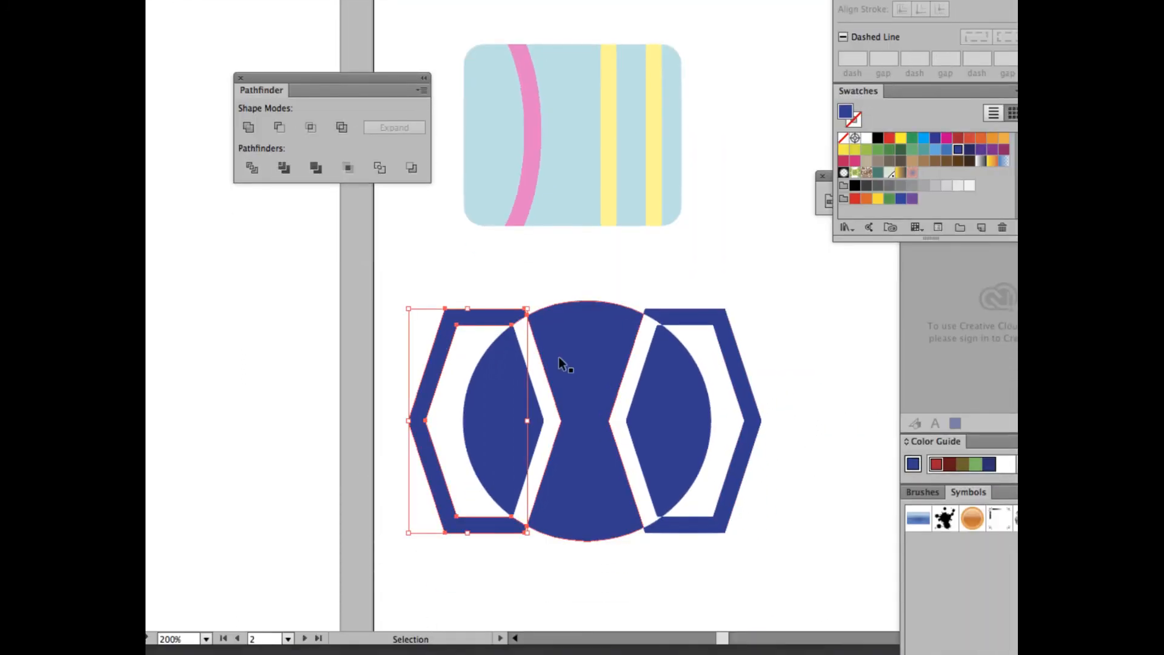
drag(437, 339, 425, 335)
drag(663, 314, 677, 304)
drag(519, 381, 489, 376)
drag(670, 398, 685, 393)
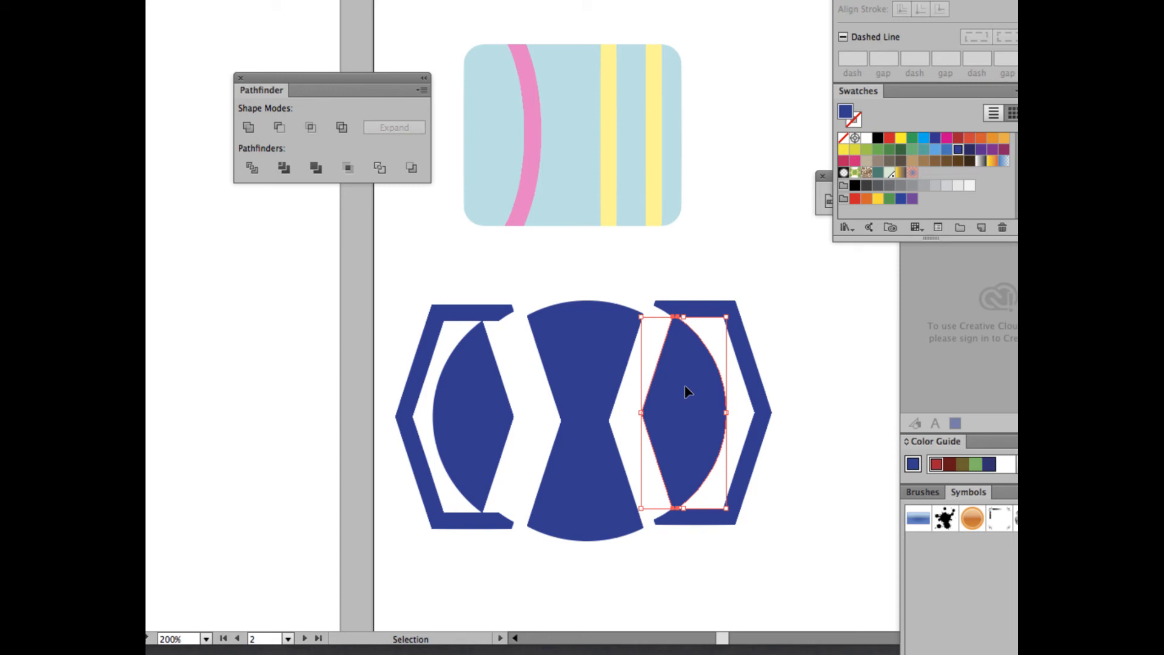
Move the half-circle pieces back, exit isolation, and reselect the blue cut-out group.
drag(479, 394, 492, 398)
drag(716, 412, 700, 411)
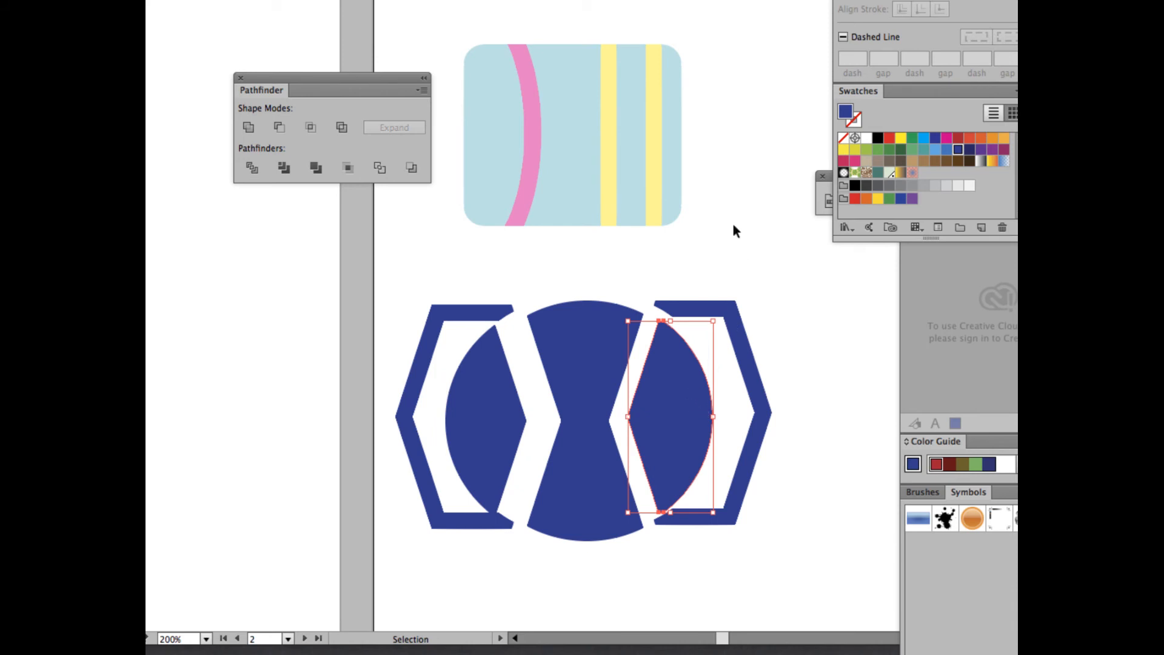
double_click(679, 264)
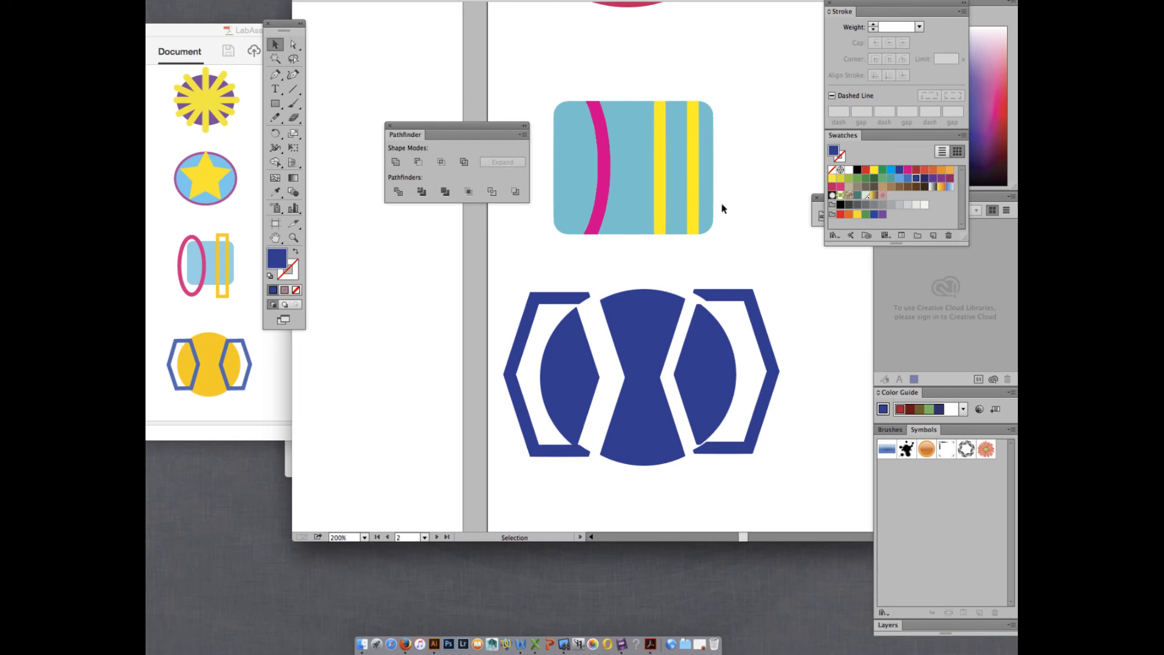
click(631, 345)
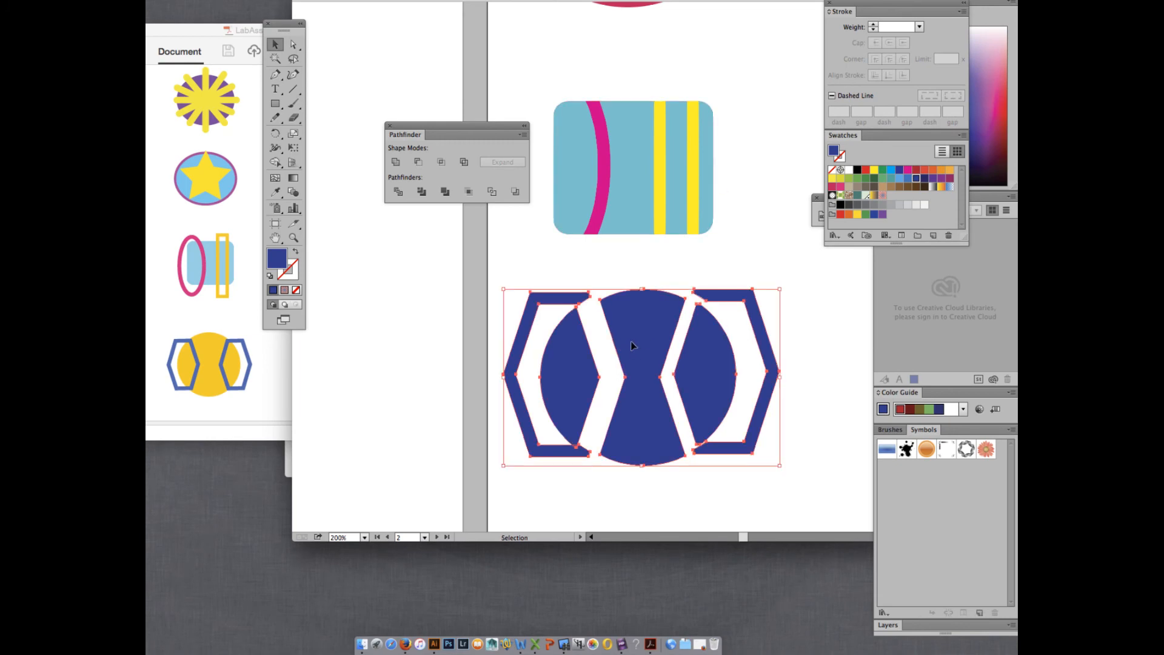
right_click(631, 345)
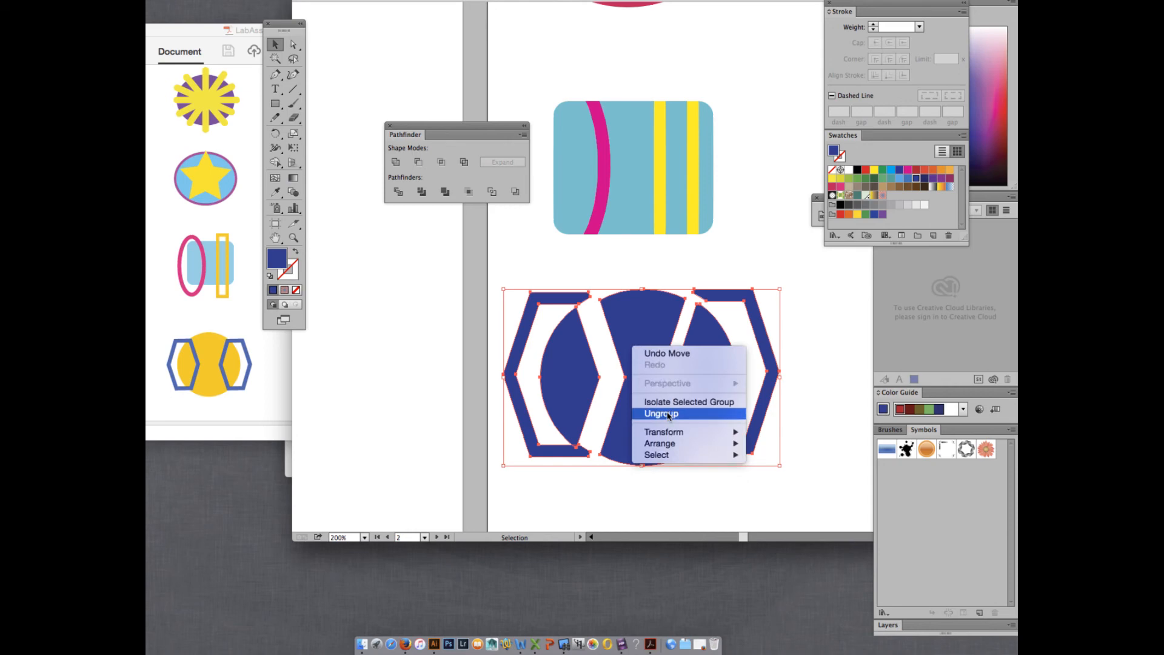
click(745, 257)
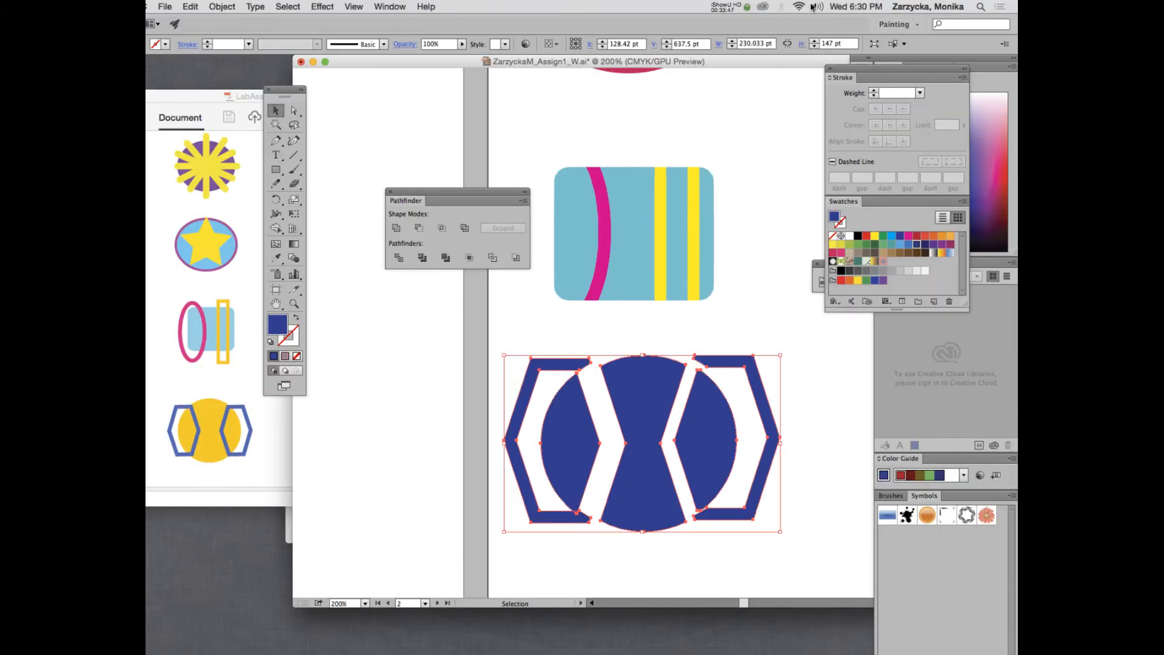
click(731, 7)
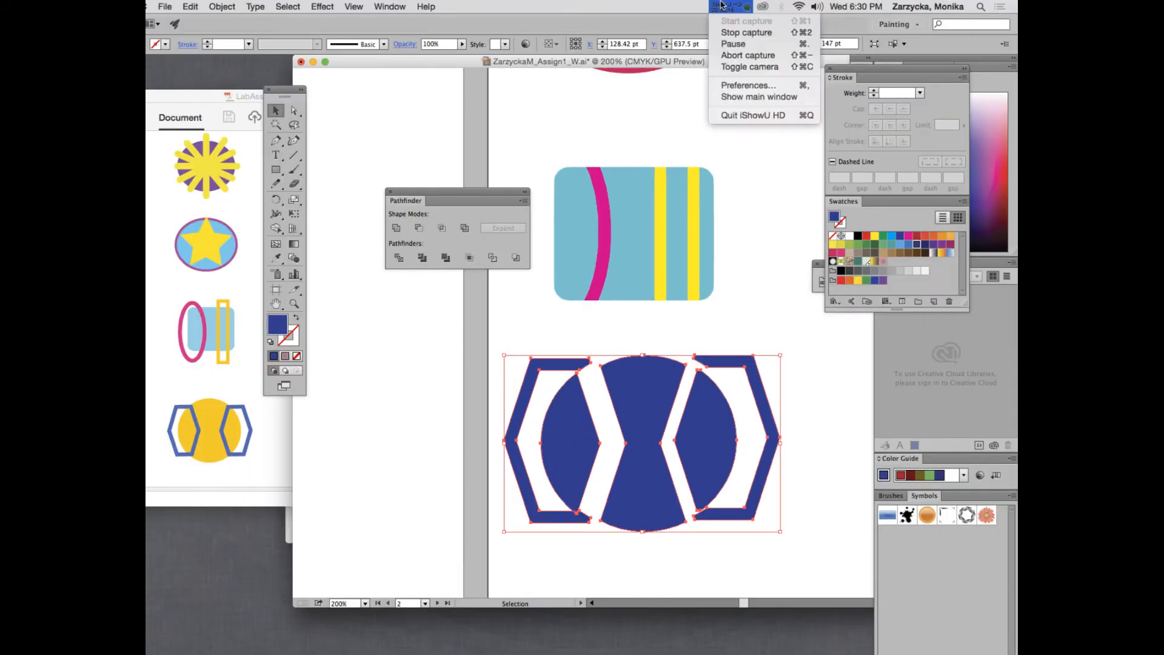
click(732, 45)
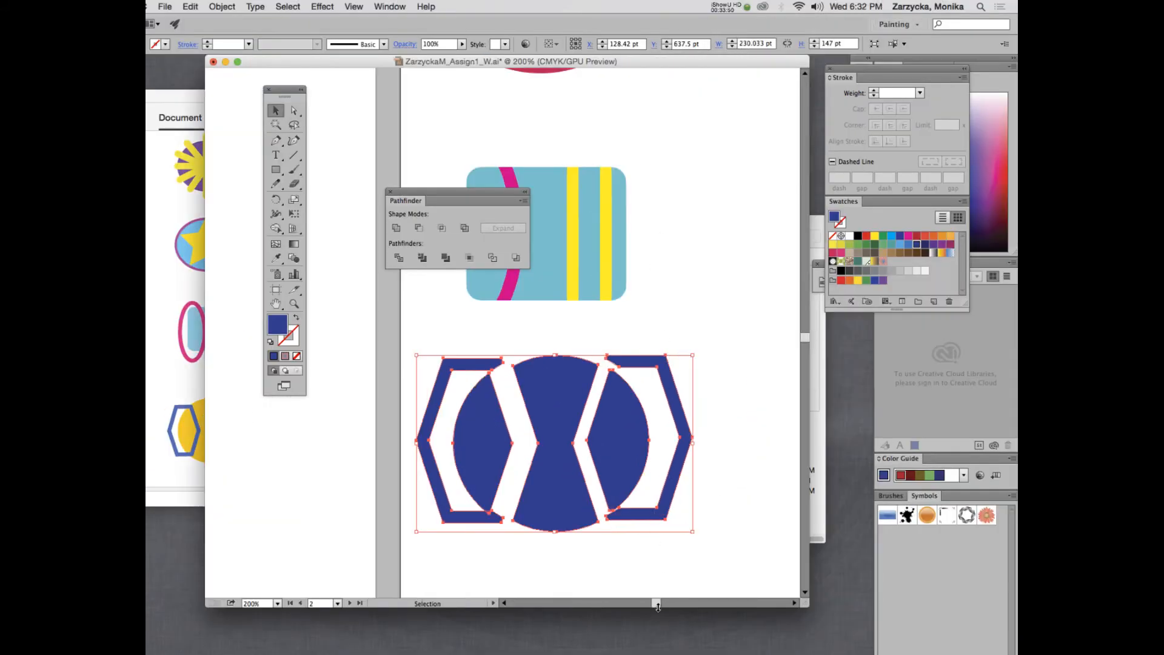
Scroll to the zigzag and blue ellipse, zoom out and move the Pathfinder panel aside.
drag(656, 604, 659, 604)
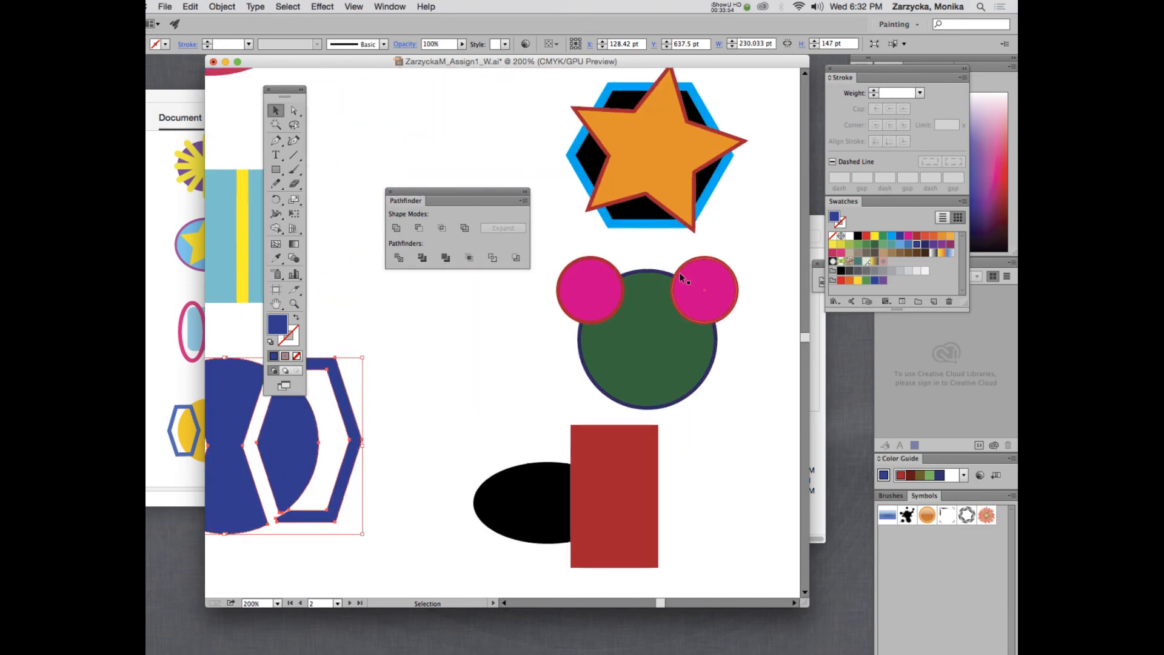
scroll(680, 275, up, 10)
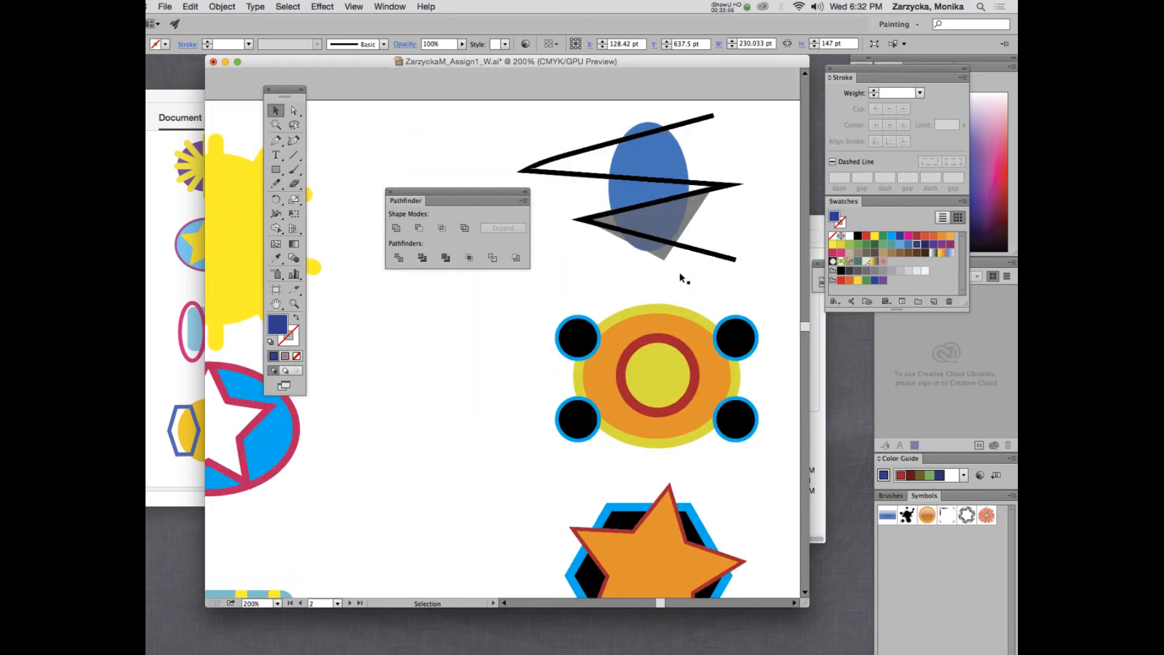
scroll(680, 276, up, 2)
drag(477, 195, 452, 191)
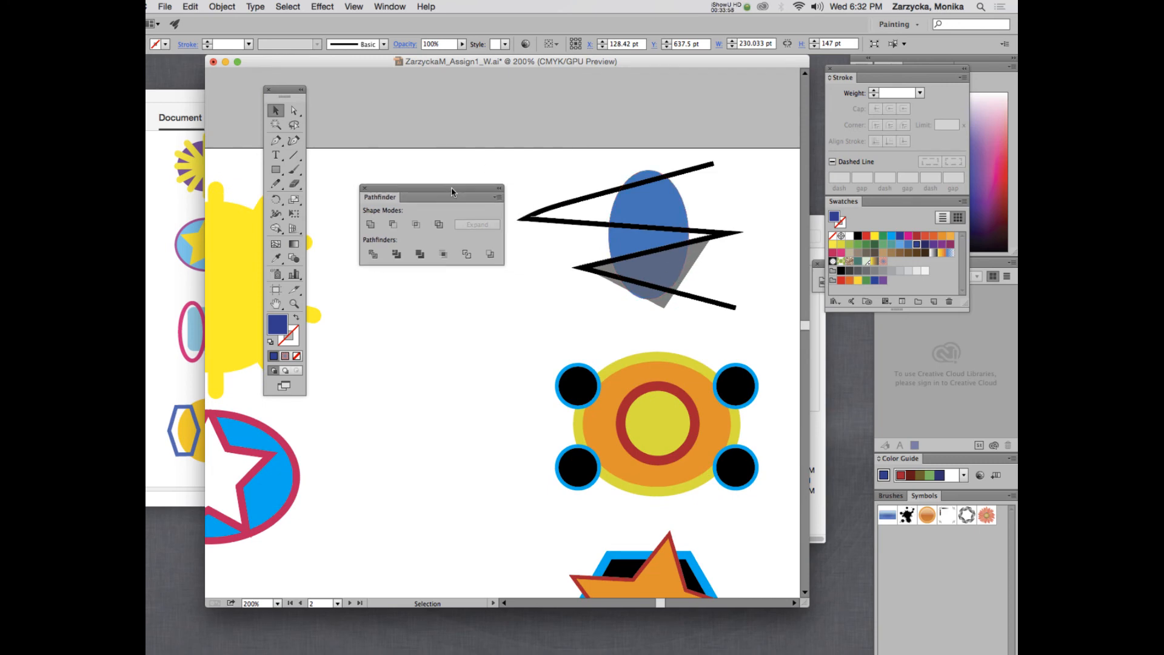
click(650, 253)
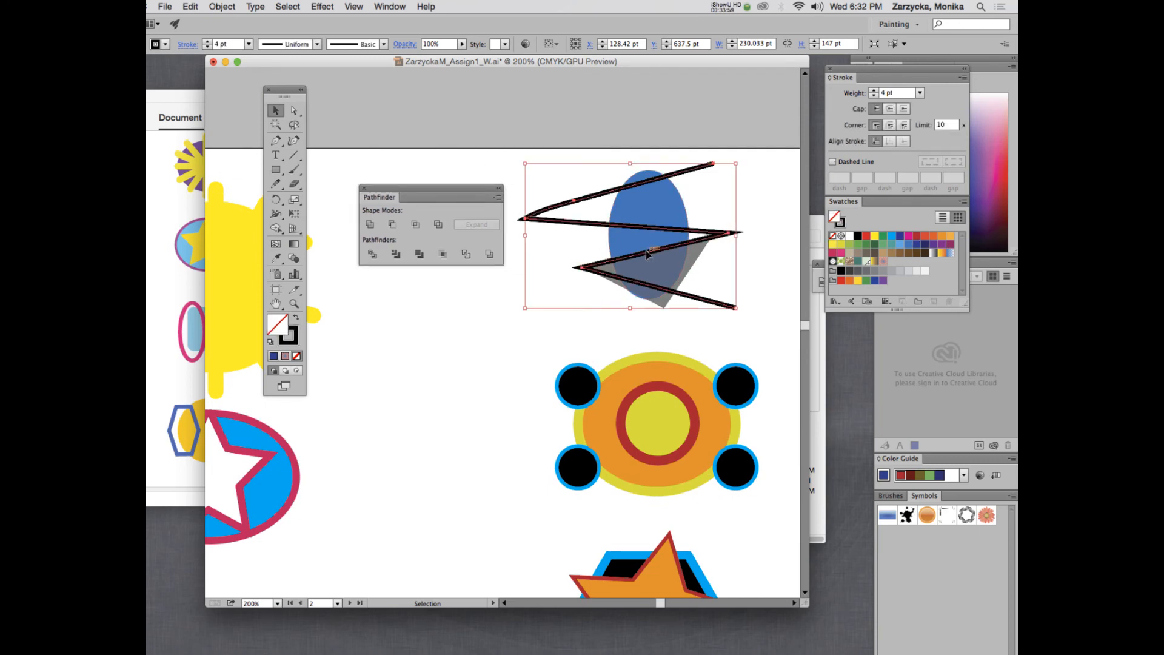
click(750, 281)
click(690, 270)
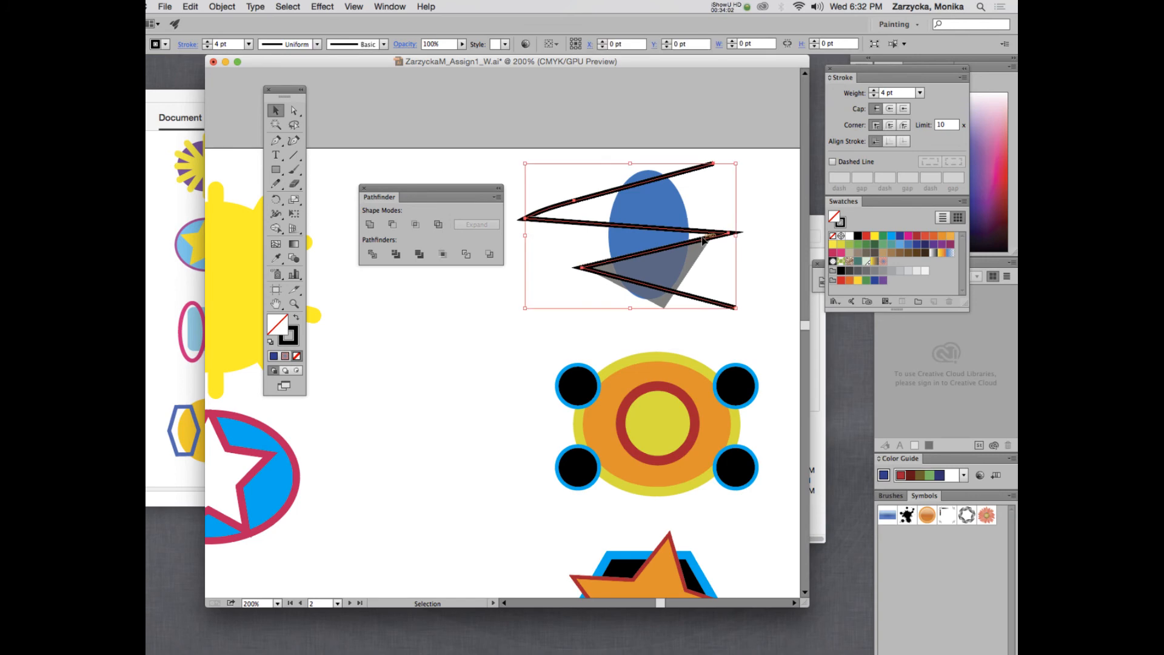
key(super+minus)
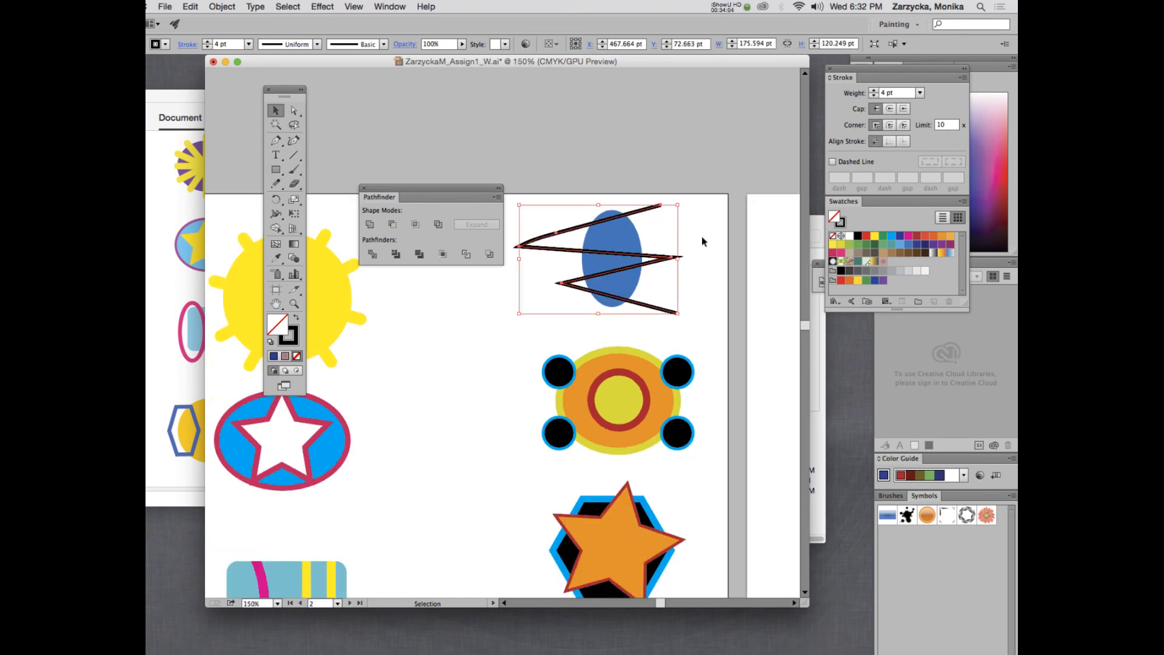
drag(425, 190, 415, 142)
click(586, 179)
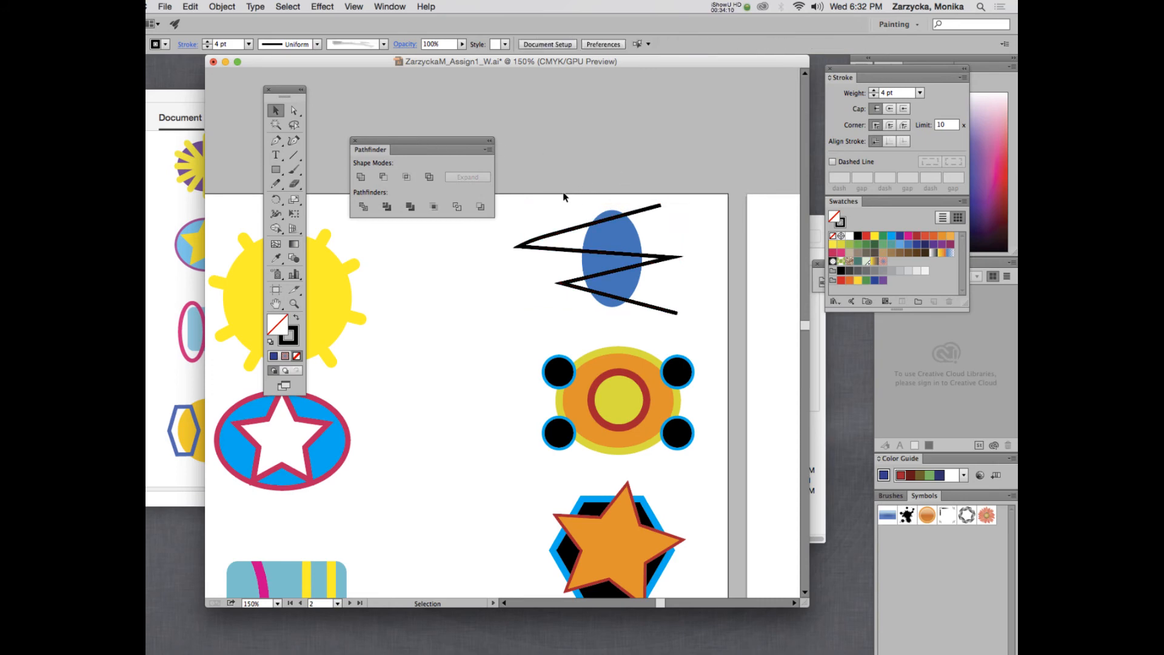
Select the zigzag and blue ellipse together and Divide them with Pathfinder.
mouse_move(549, 190)
mouse_down()
mouse_move(664, 261)
mouse_move(700, 313)
mouse_up()
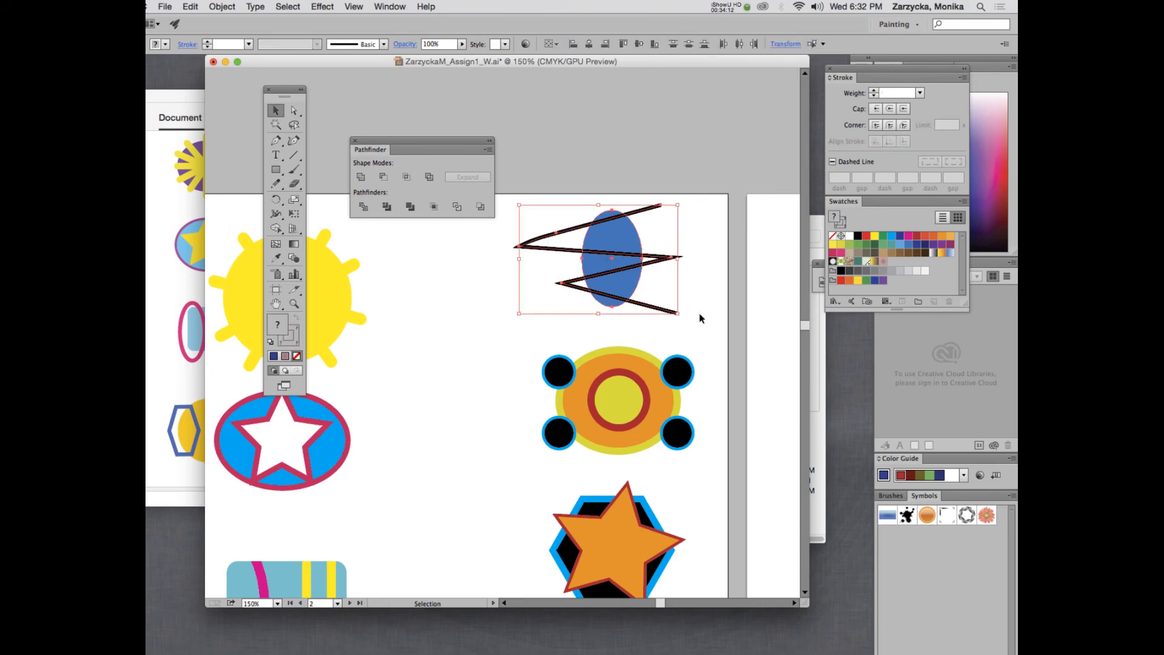
click(363, 208)
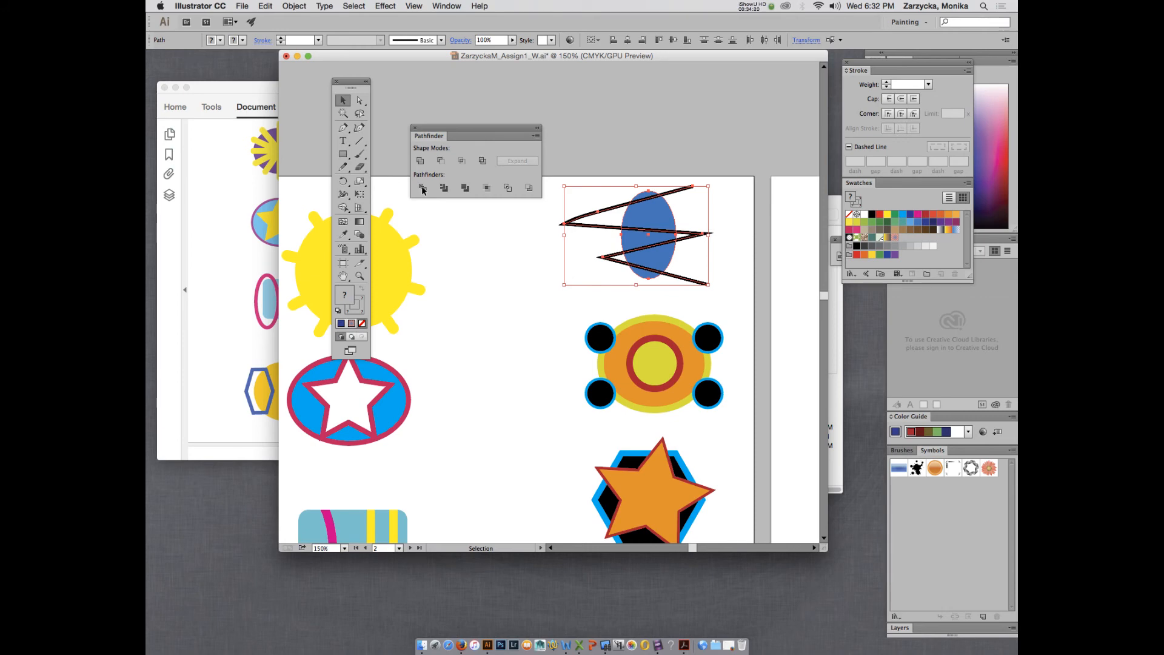
click(423, 189)
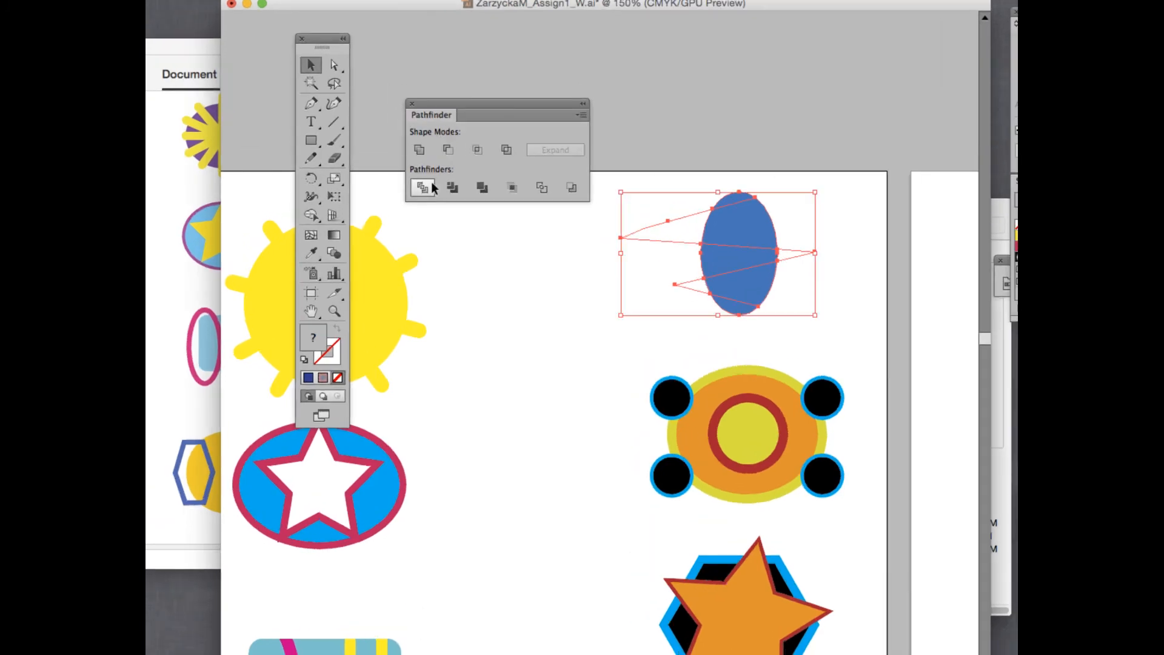
click(805, 218)
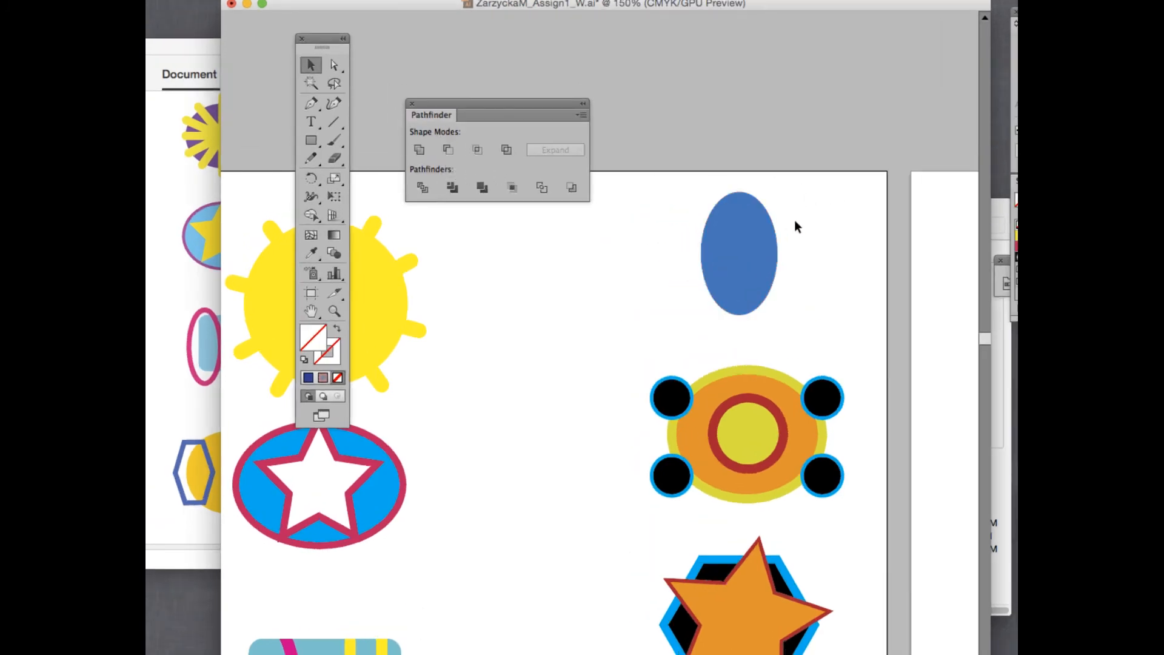
click(762, 233)
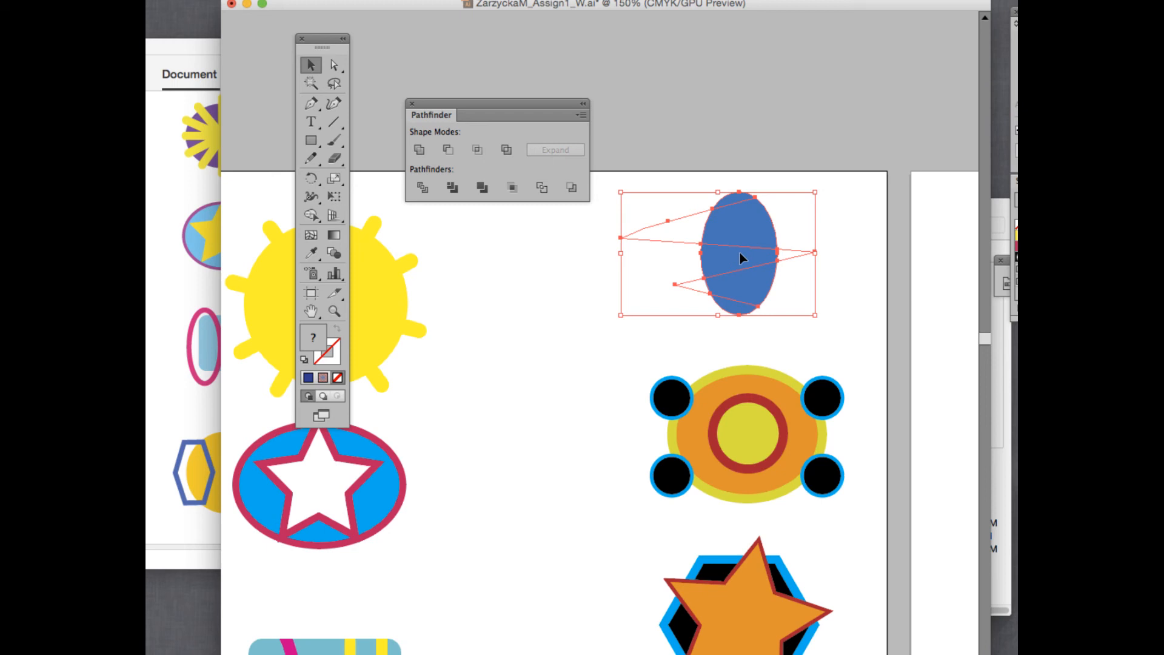
In isolation mode, nudge each blue ellipse slice apart to open thin white gaps, then exit.
double_click(743, 234)
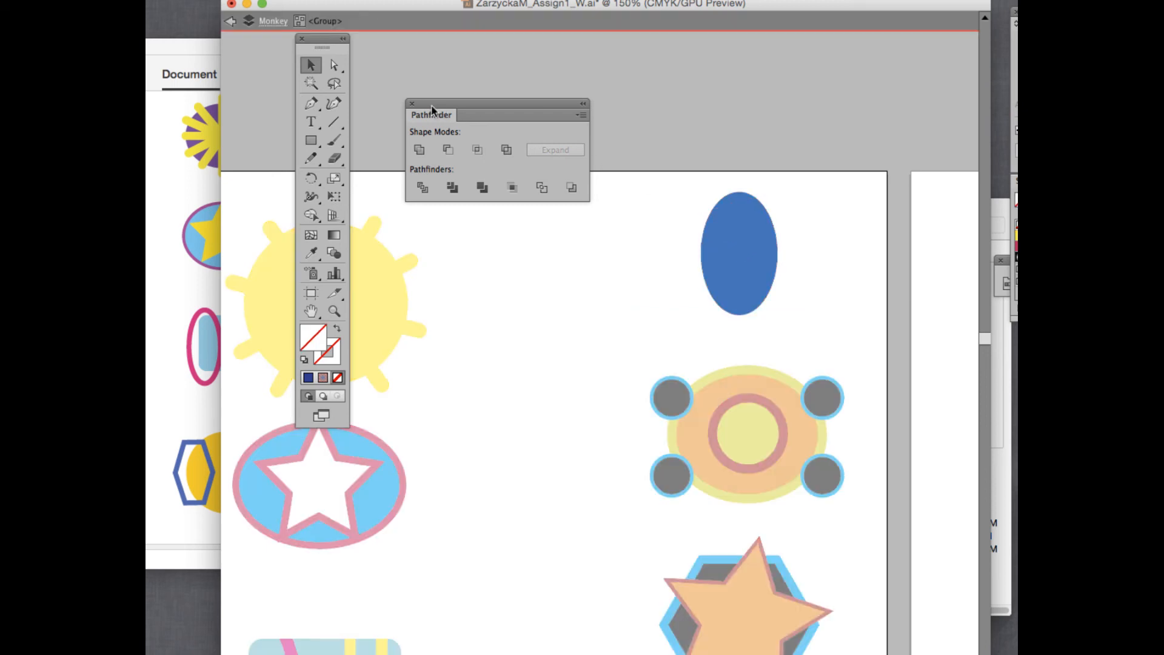
click(731, 203)
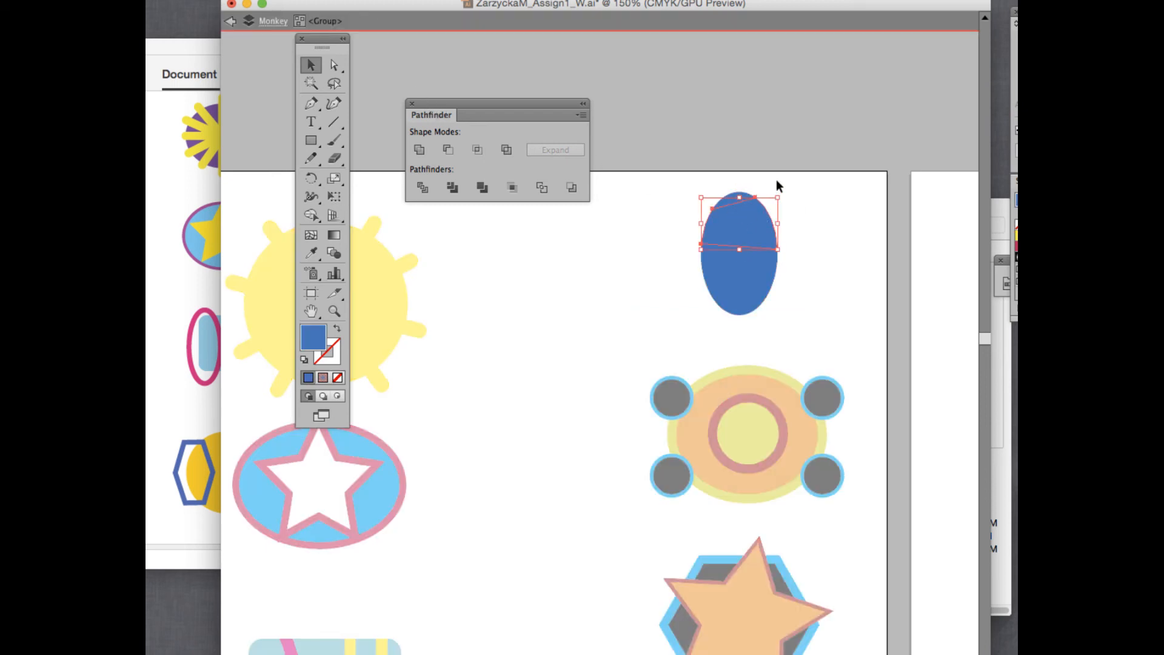
click(776, 179)
click(743, 195)
mouse_move(747, 198)
mouse_down()
mouse_move(738, 187)
mouse_move(765, 212)
mouse_up()
drag(740, 259, 704, 257)
drag(760, 297, 741, 321)
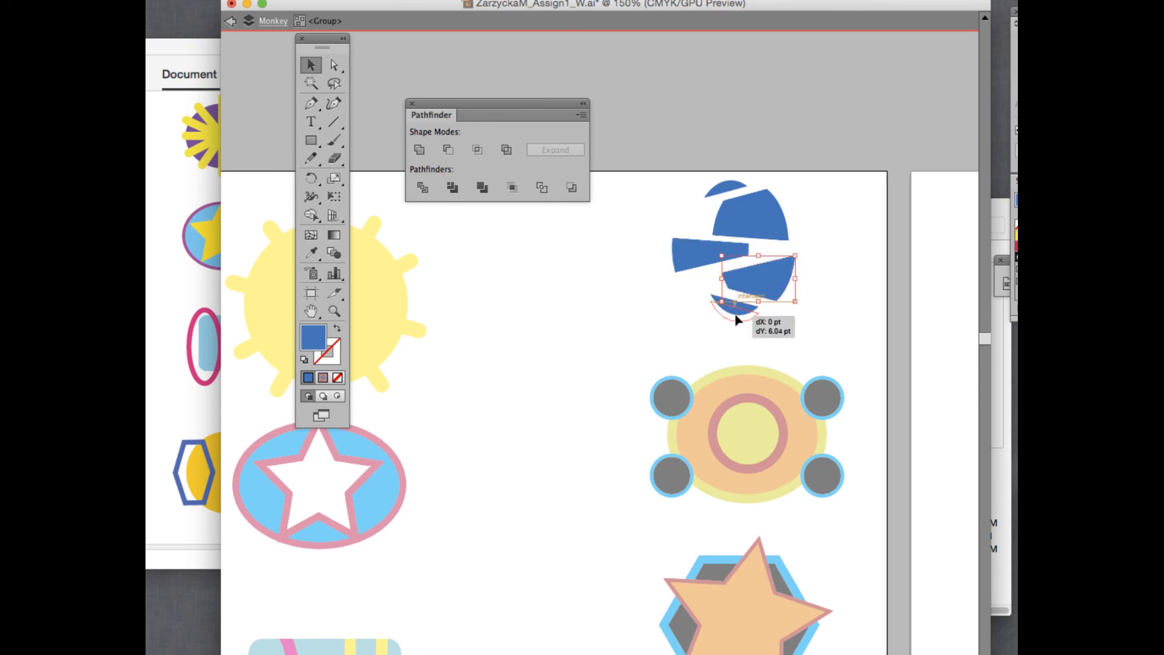
drag(699, 249, 710, 252)
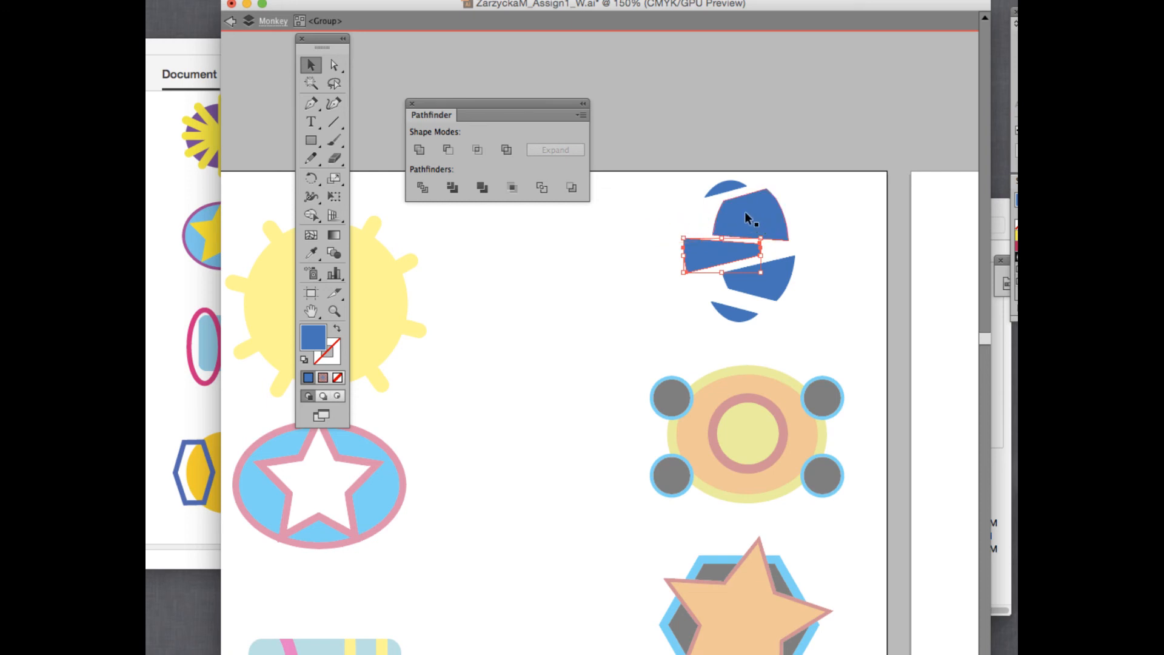
drag(715, 260, 723, 259)
drag(726, 195, 730, 195)
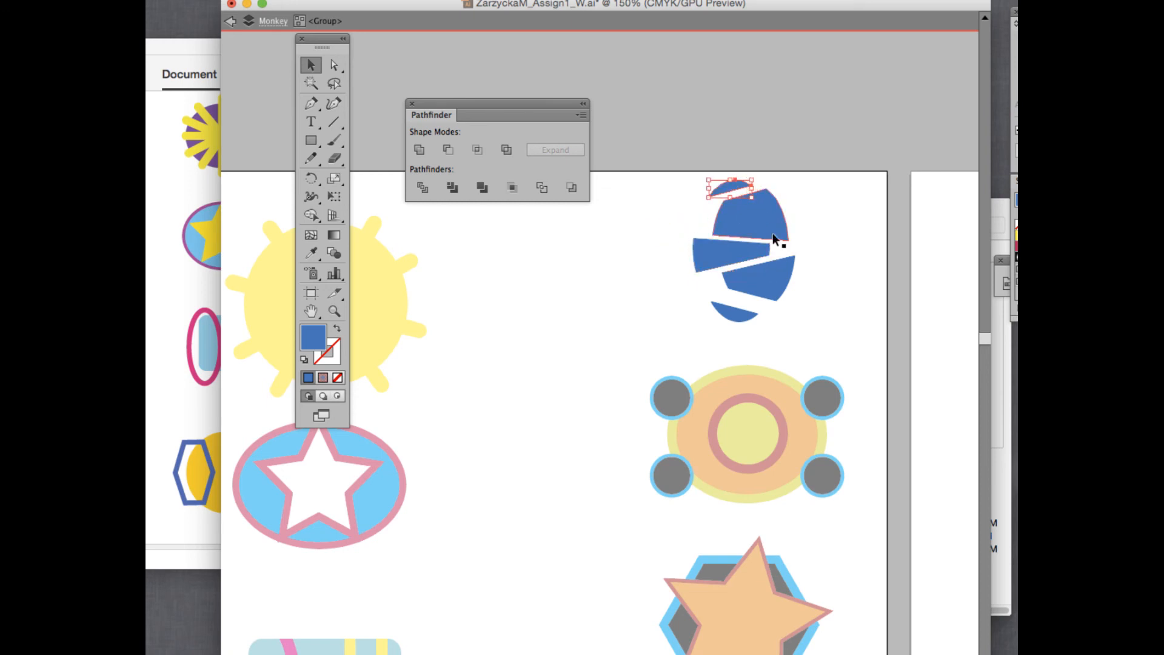
drag(706, 257, 714, 260)
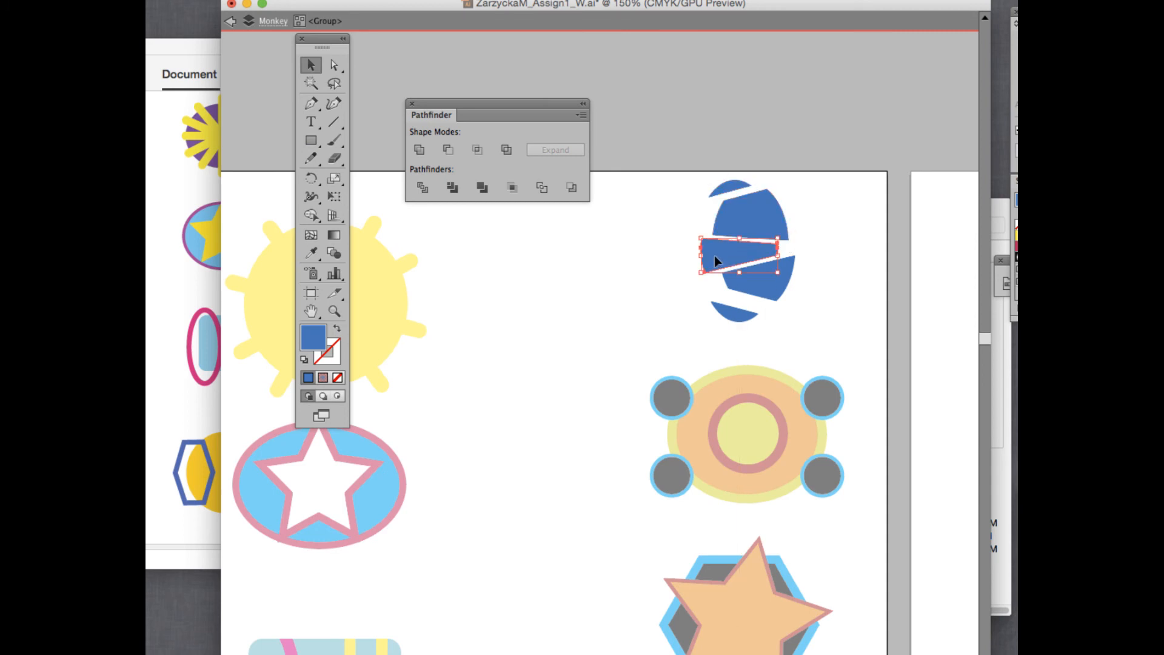
double_click(645, 296)
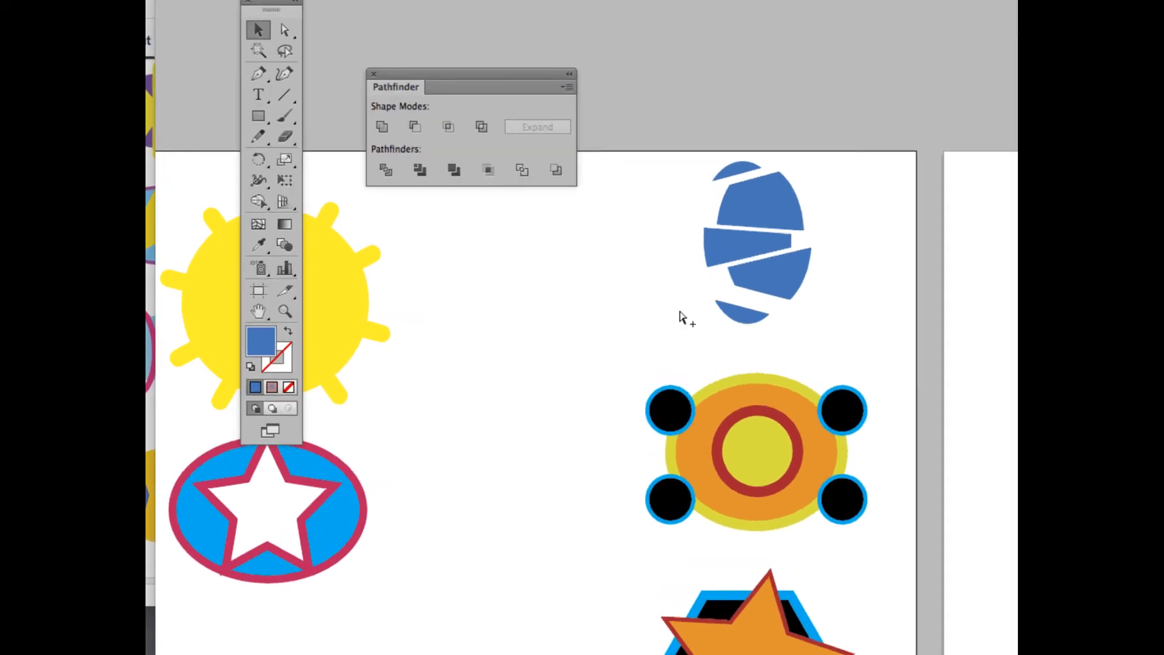
Zoom to 200%, select the whole orange badge, and apply Pathfinder Divide then Trim.
key(super+equal)
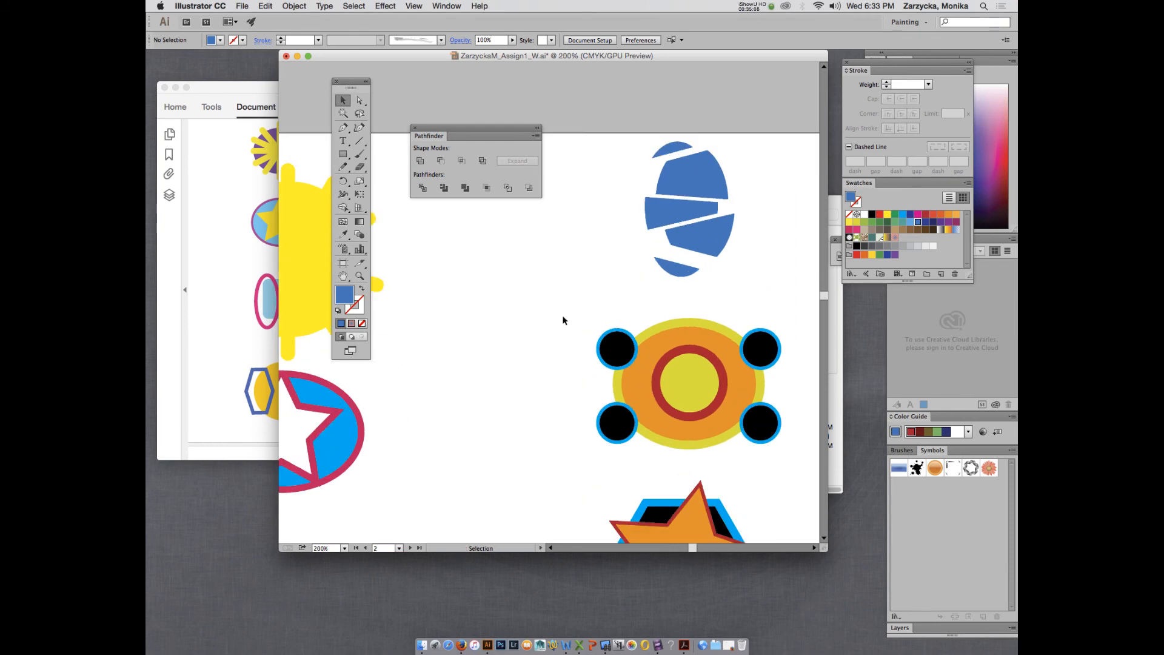
drag(575, 328, 781, 446)
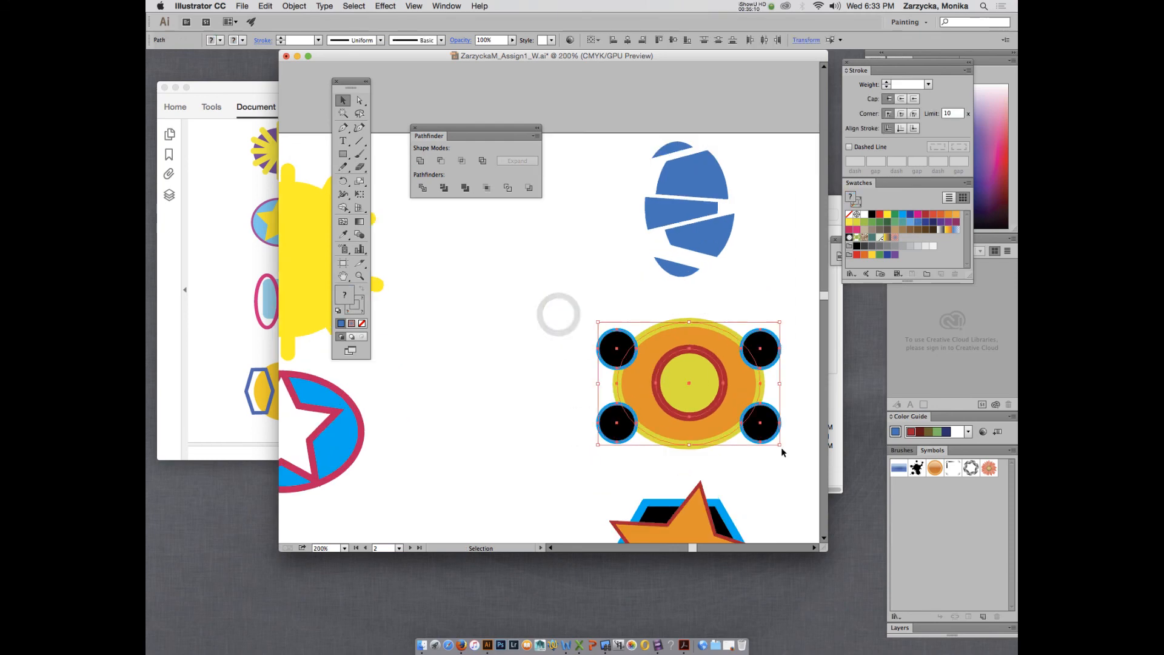
click(444, 187)
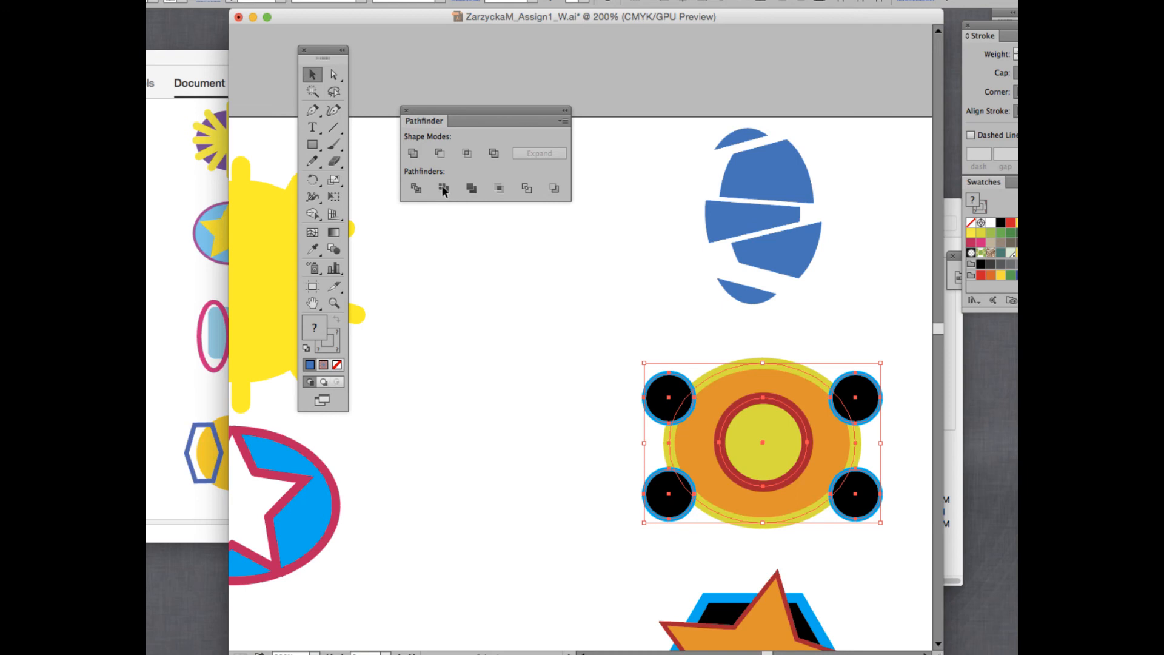
click(443, 188)
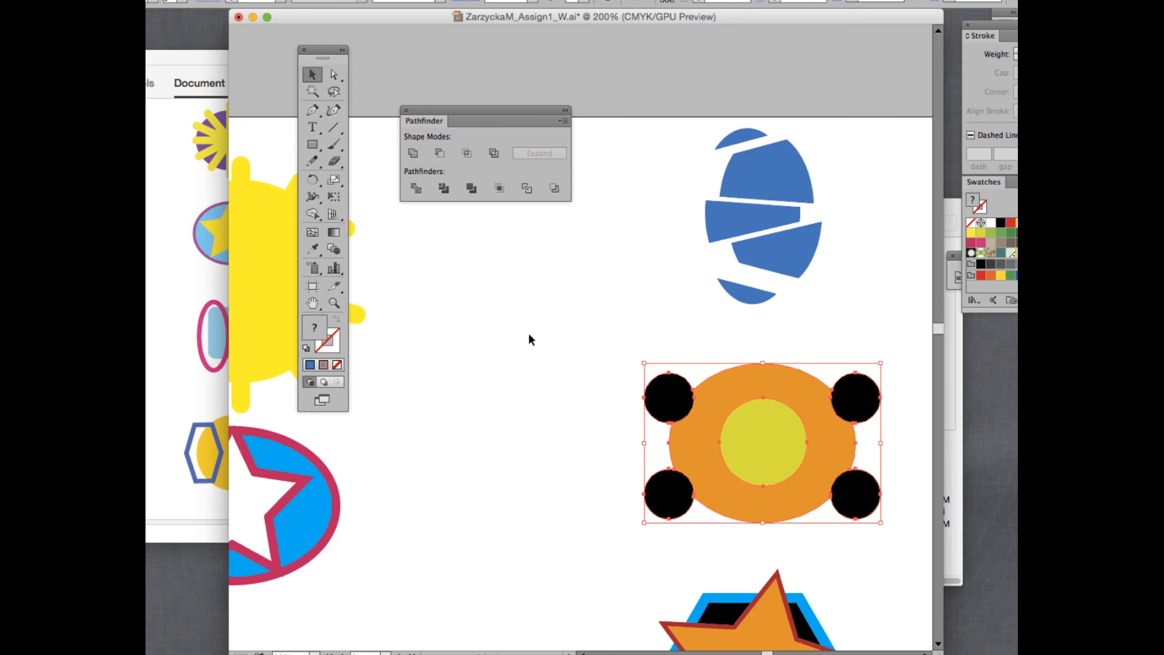
Isolate the trimmed badge and drag the four black circles and yellow circle apart.
double_click(728, 386)
click(669, 398)
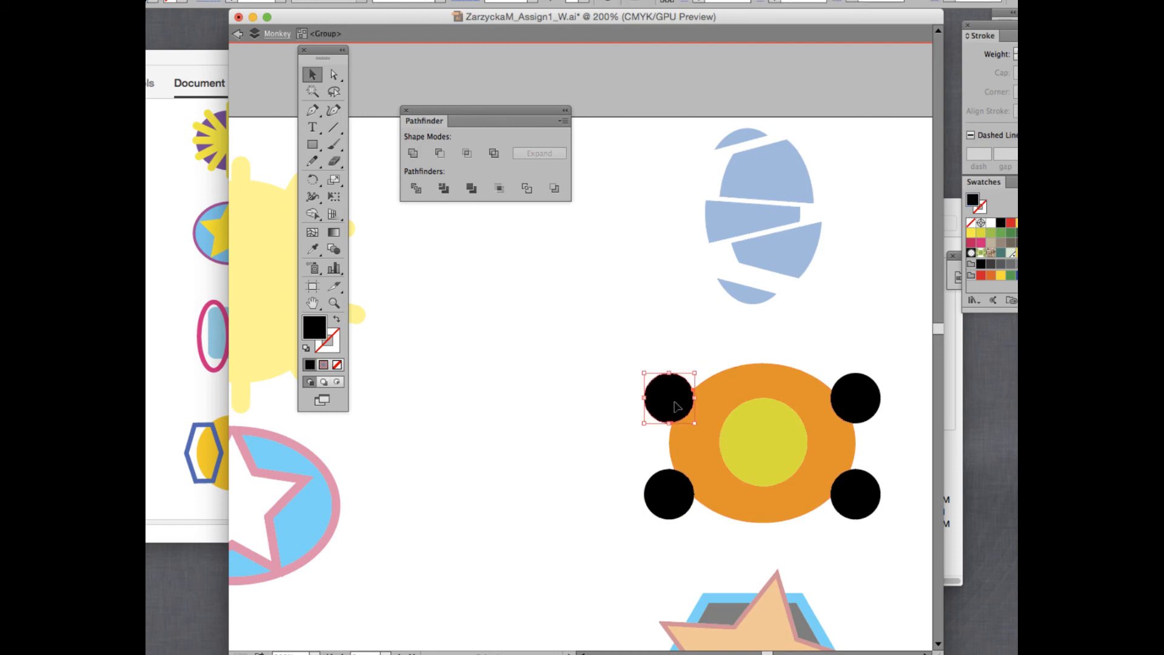
drag(672, 401, 654, 392)
drag(675, 498, 654, 498)
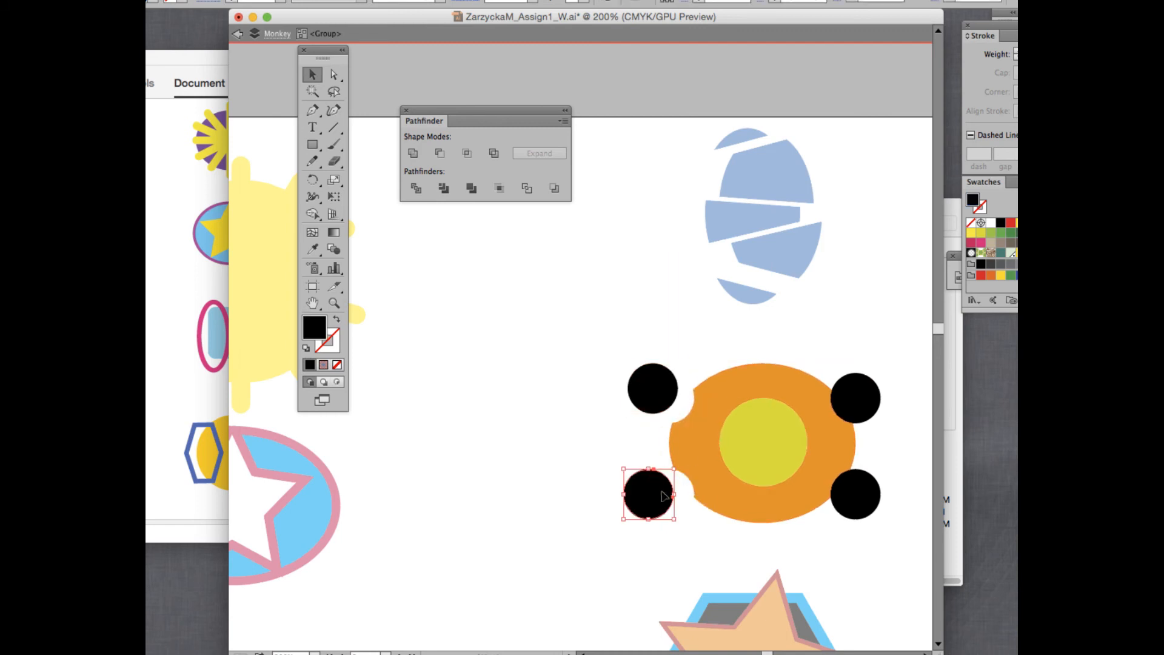
drag(849, 401, 871, 387)
drag(863, 498, 879, 510)
drag(773, 452, 700, 347)
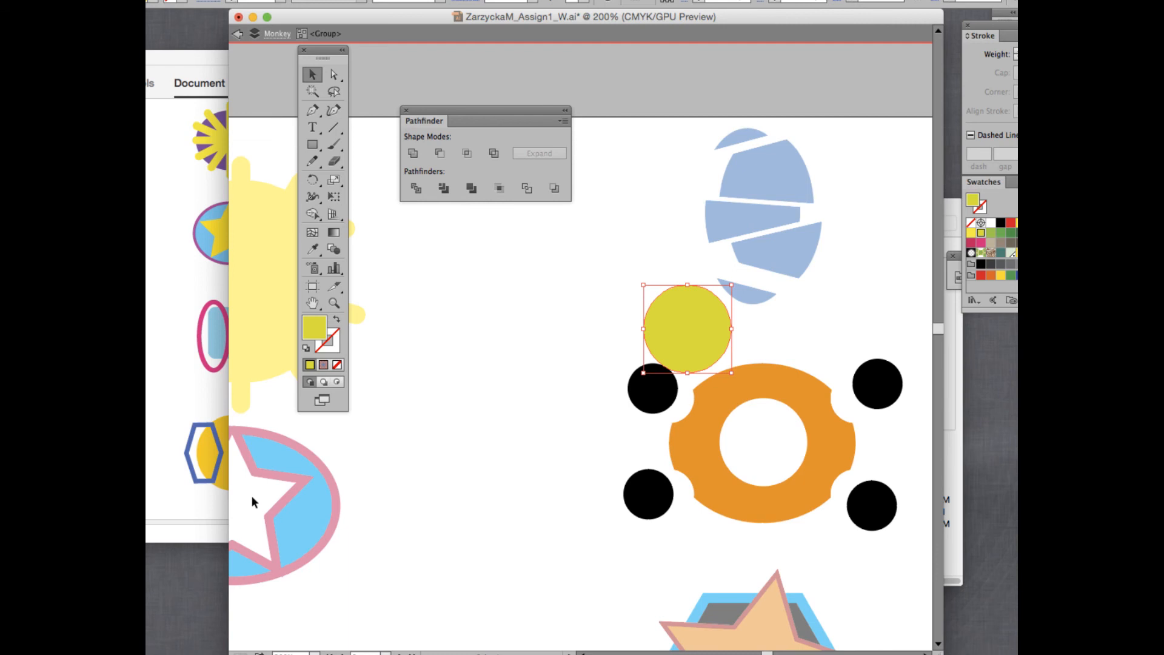
drag(706, 343, 722, 357)
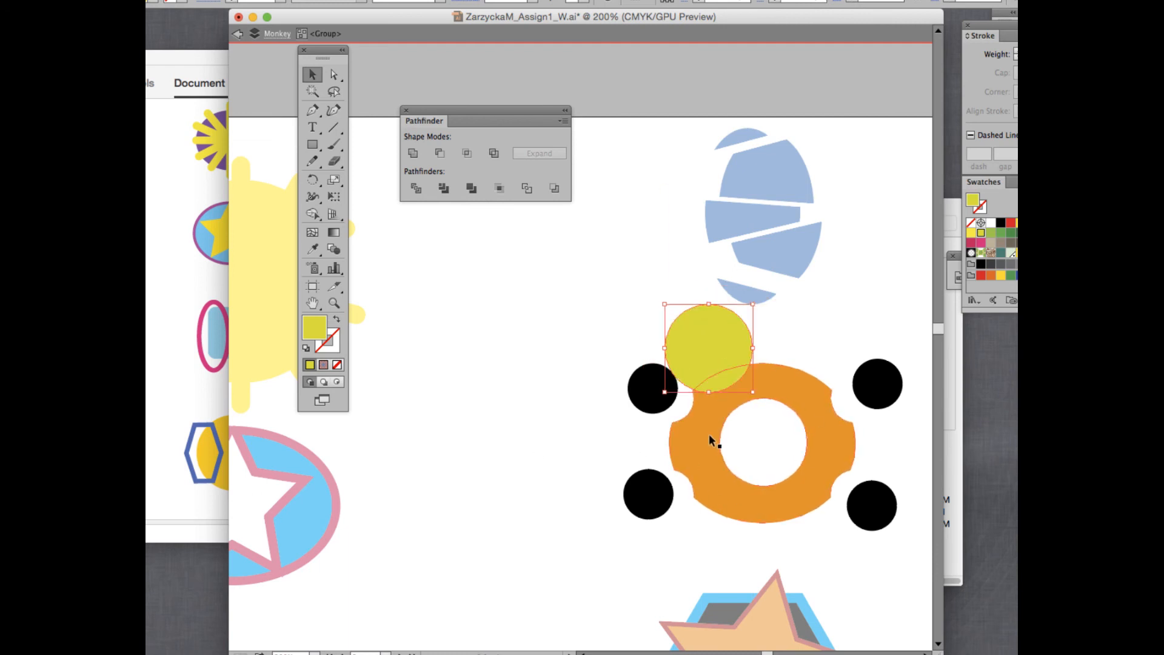
Cancel the Revert prompt and undo the circle moves.
key(F12)
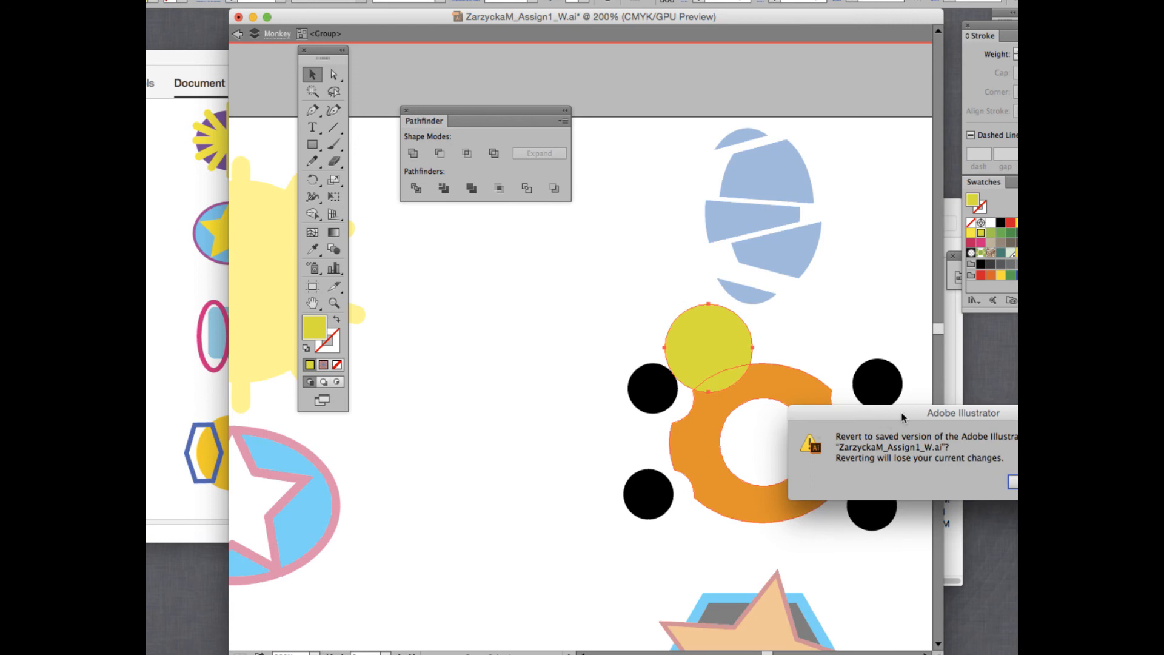
click(881, 464)
key(super+z)
key(super+z)
key(super+z)
key(super+z)
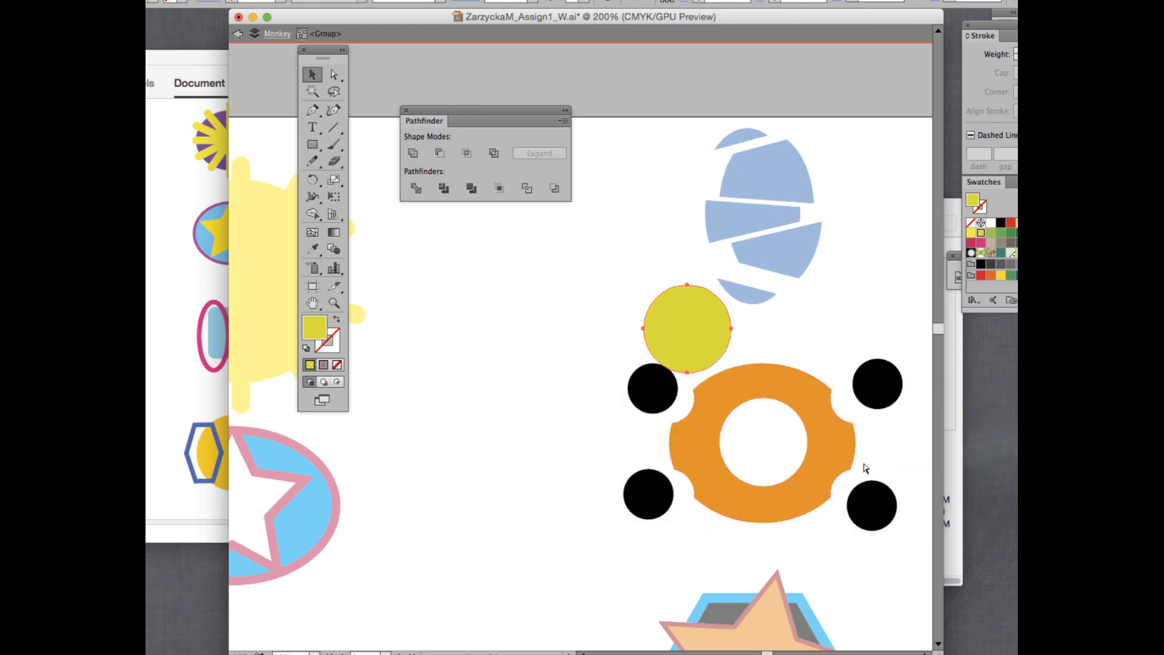
key(super+z)
key(super+z)
key(super+z)
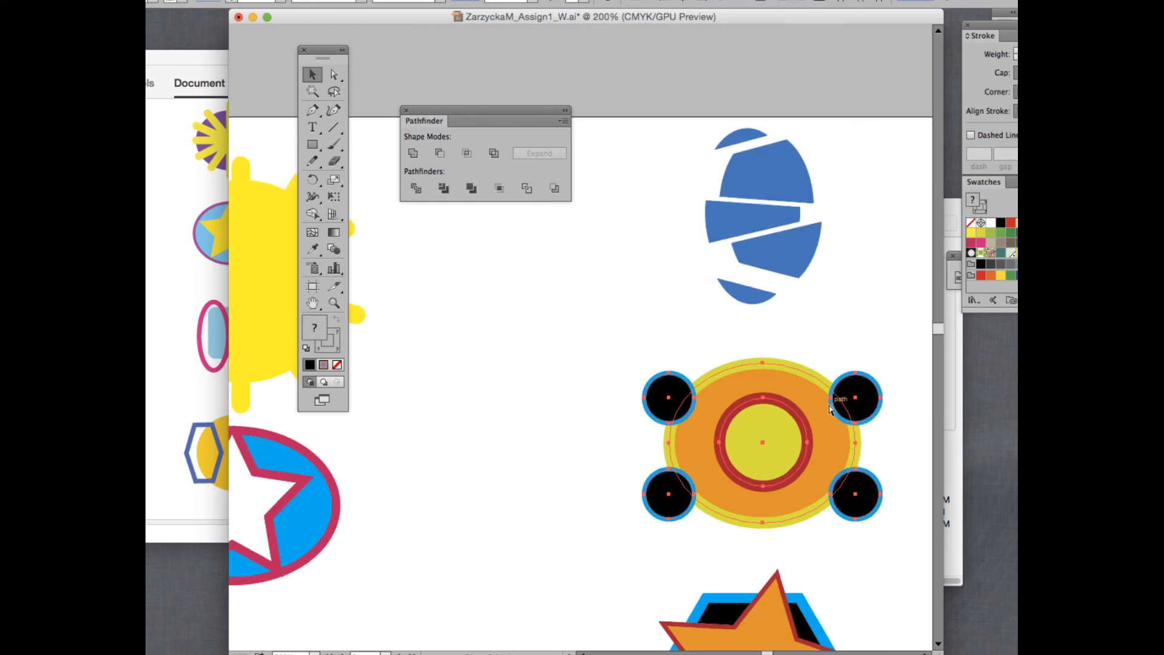
Undo the trim, reselect the whole orange badge, and apply Pathfinder Merge.
key(super+z)
key(super+z)
double_click(640, 323)
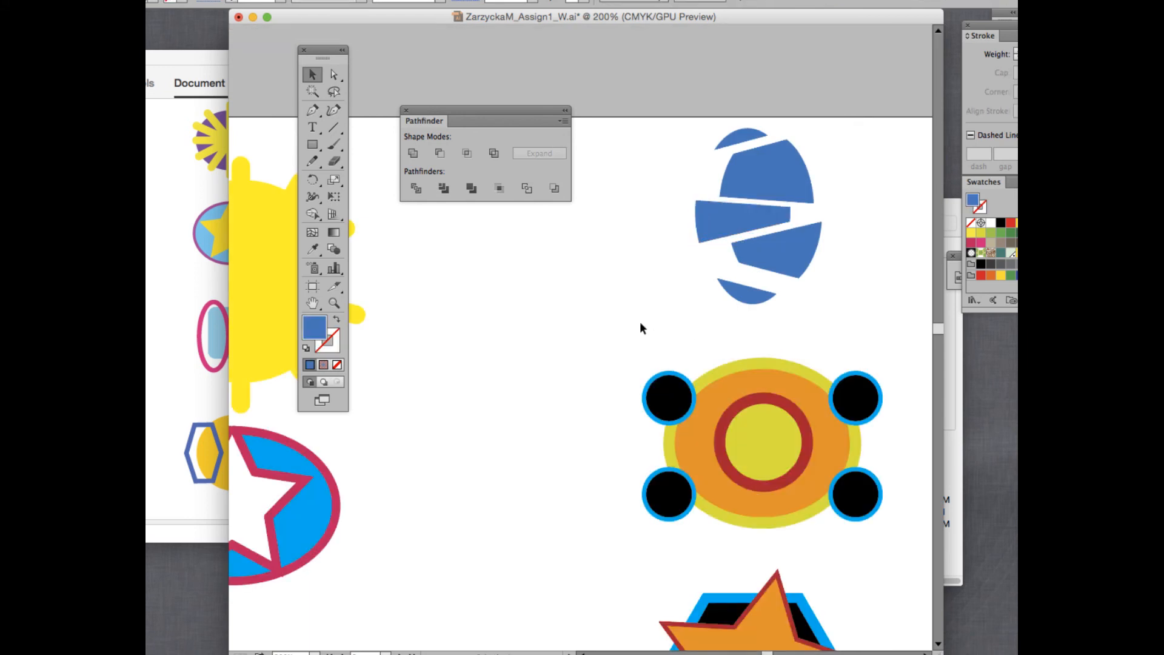
drag(611, 388, 901, 509)
click(446, 188)
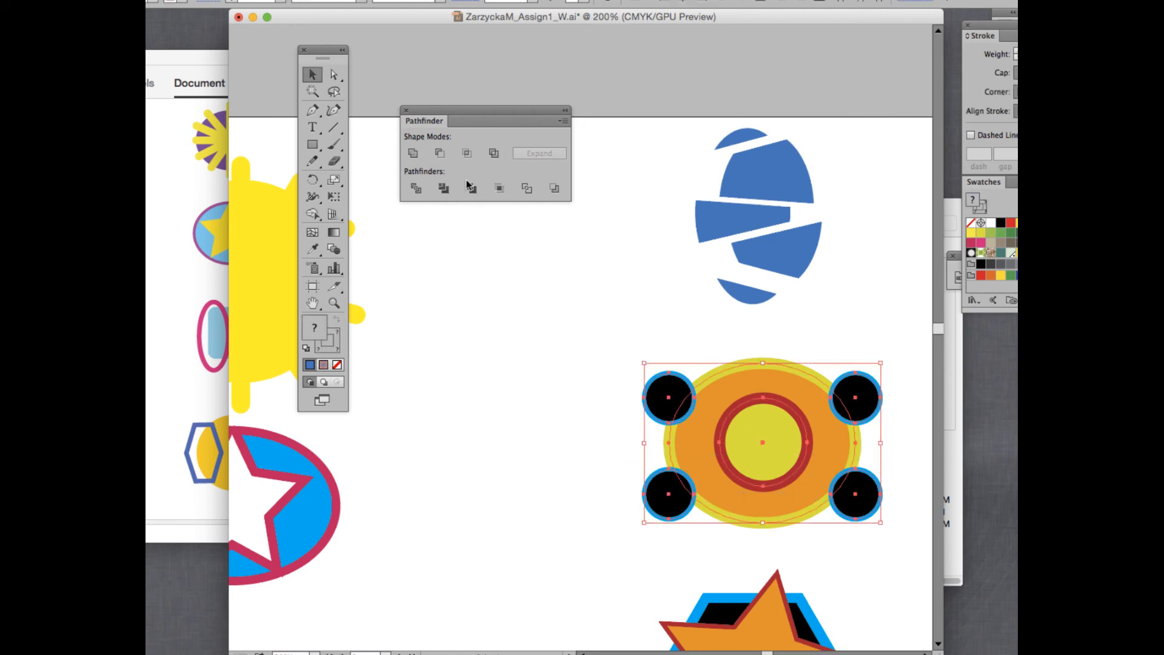
click(470, 188)
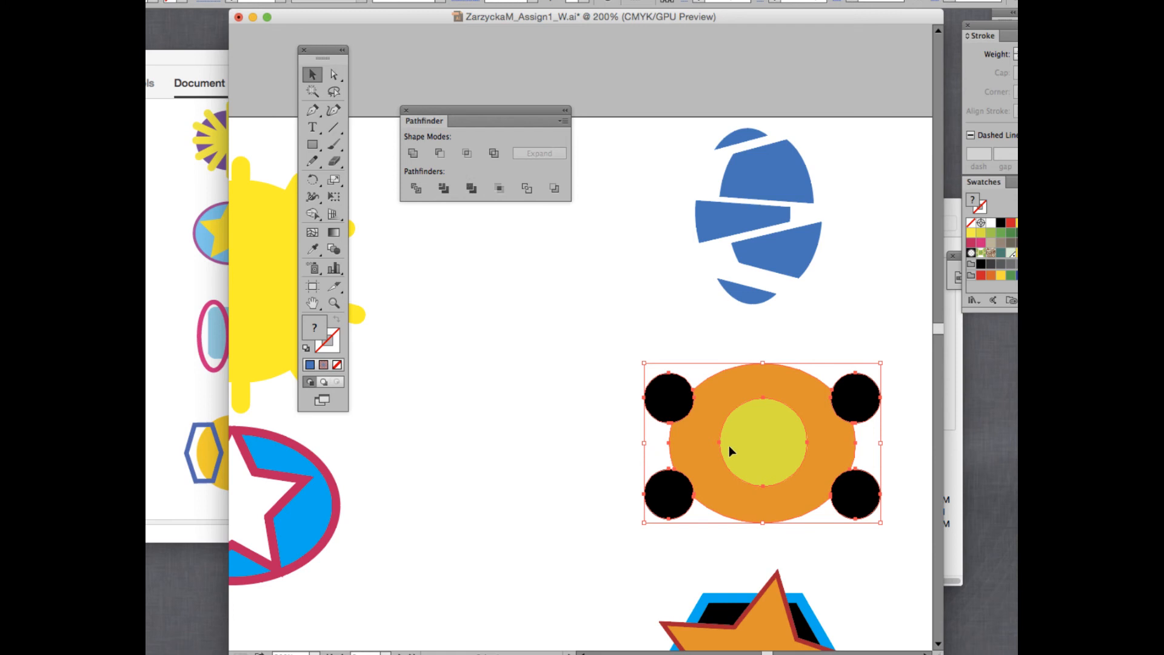
Spread the four black circles outward and place the yellow circle at the ring's bottom edge.
double_click(674, 398)
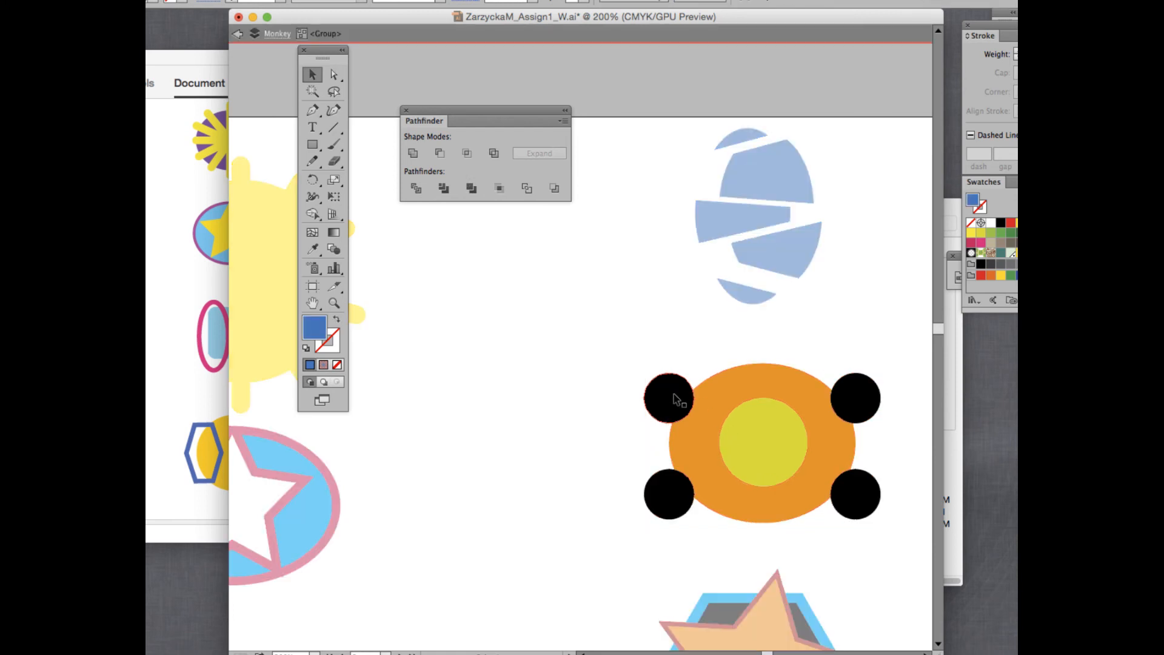
drag(675, 398, 657, 385)
click(856, 398)
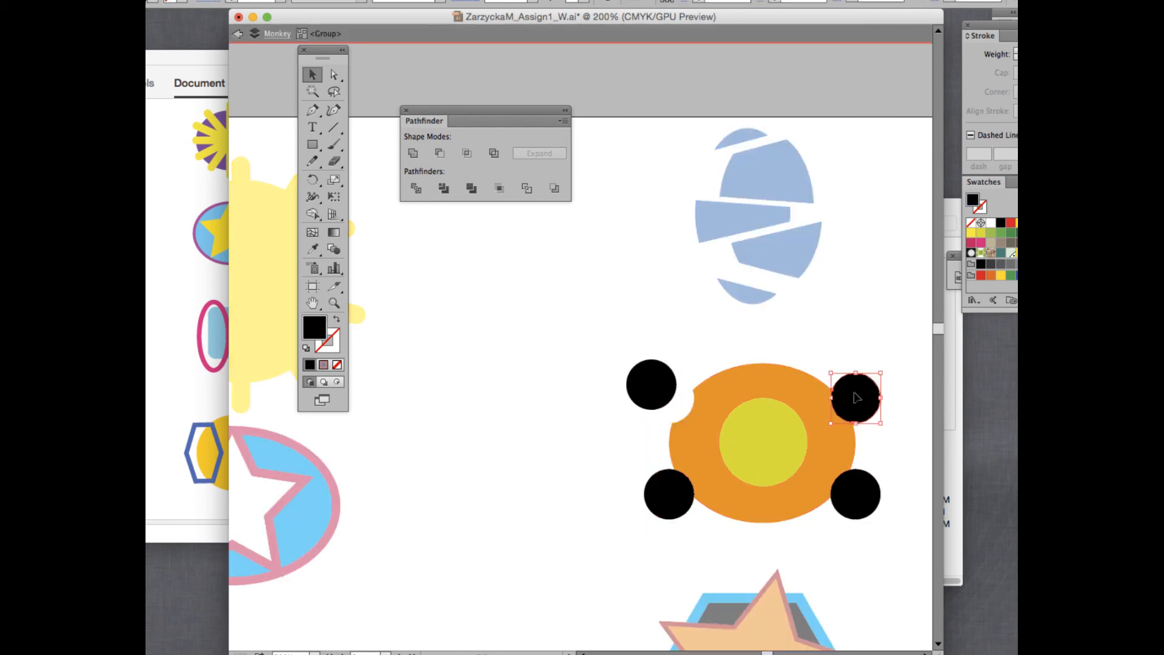
drag(856, 397, 872, 388)
drag(759, 441, 732, 400)
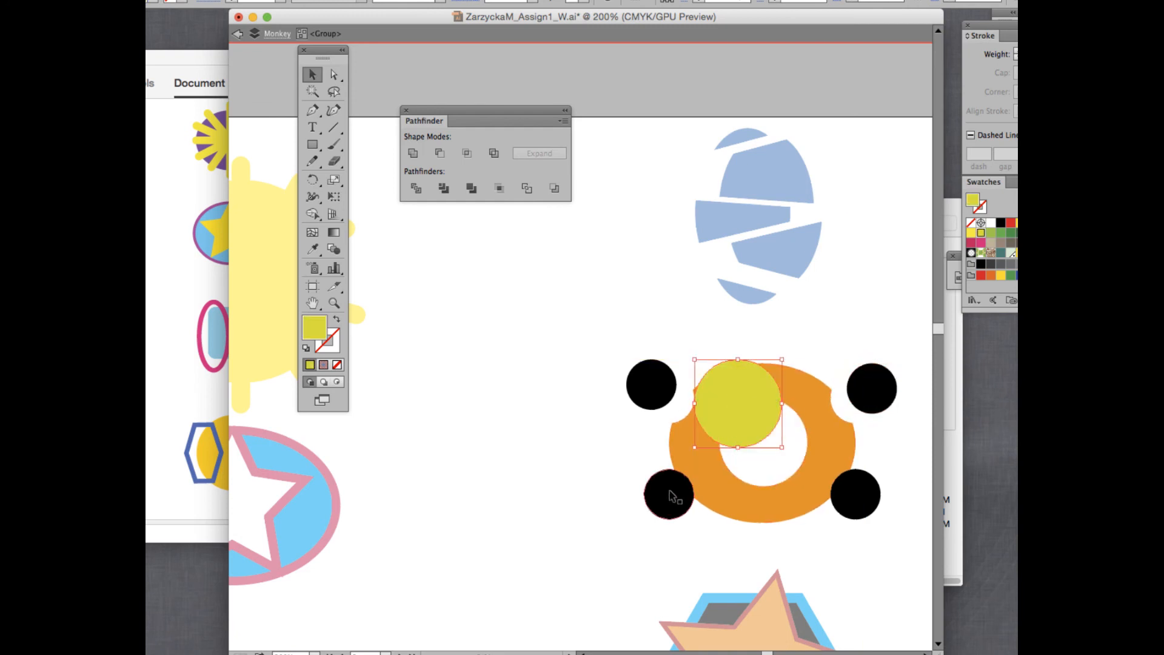
drag(672, 496, 654, 496)
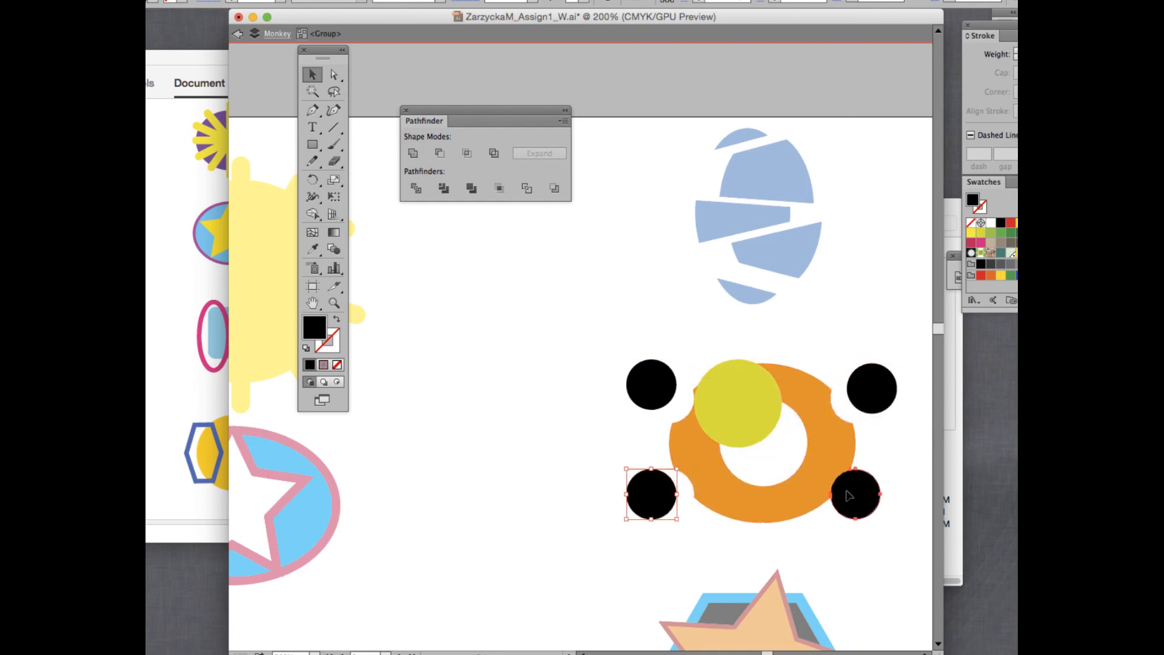
drag(833, 496, 851, 503)
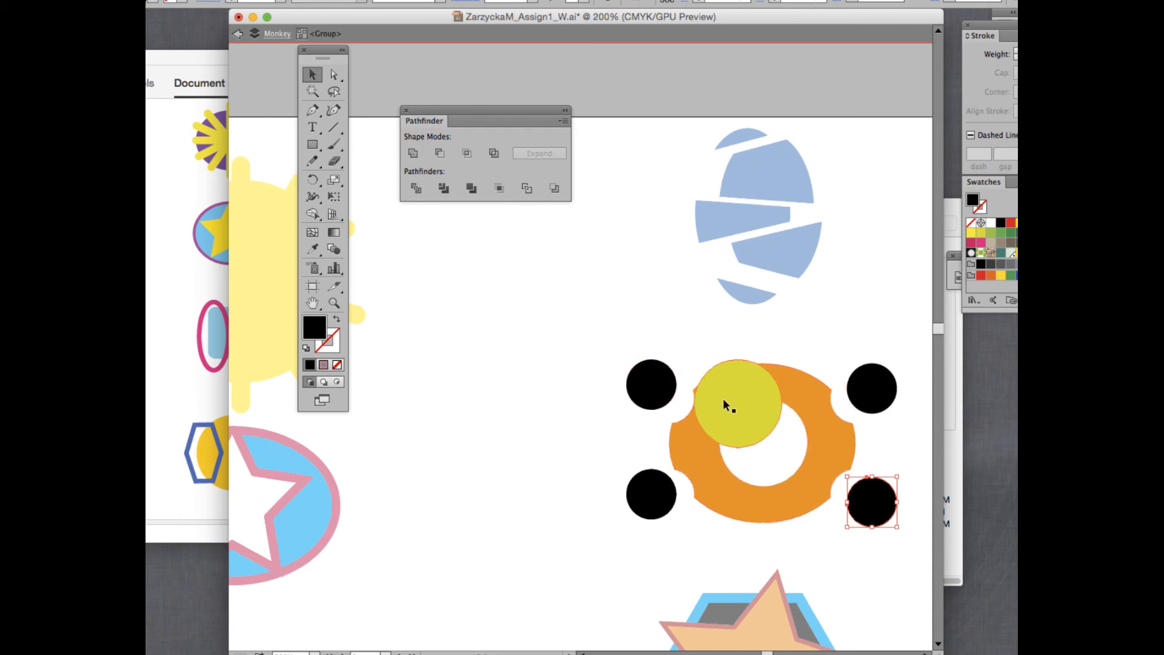
drag(723, 398, 772, 487)
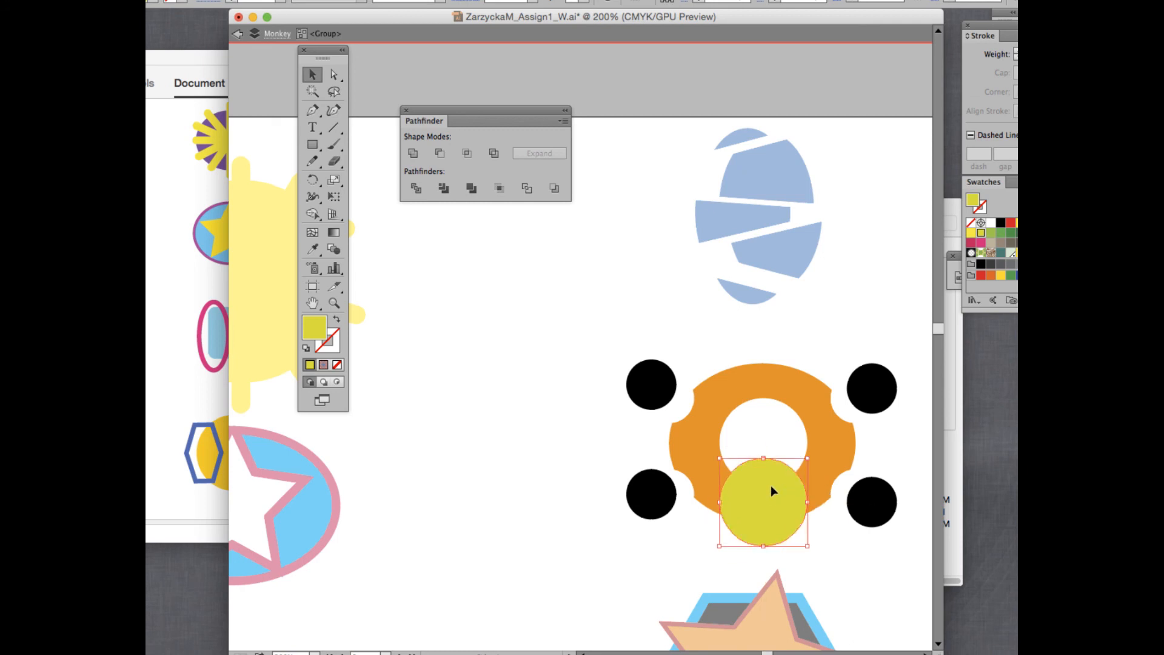
double_click(591, 296)
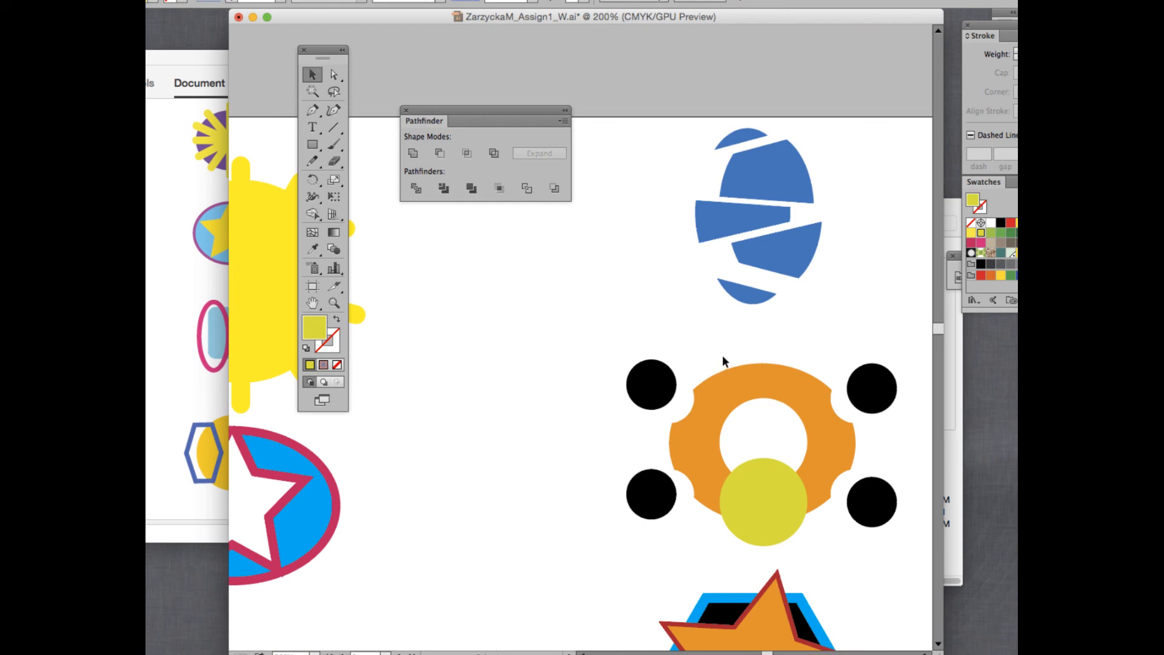
scroll(722, 355, down, 3)
scroll(723, 358, down, 8)
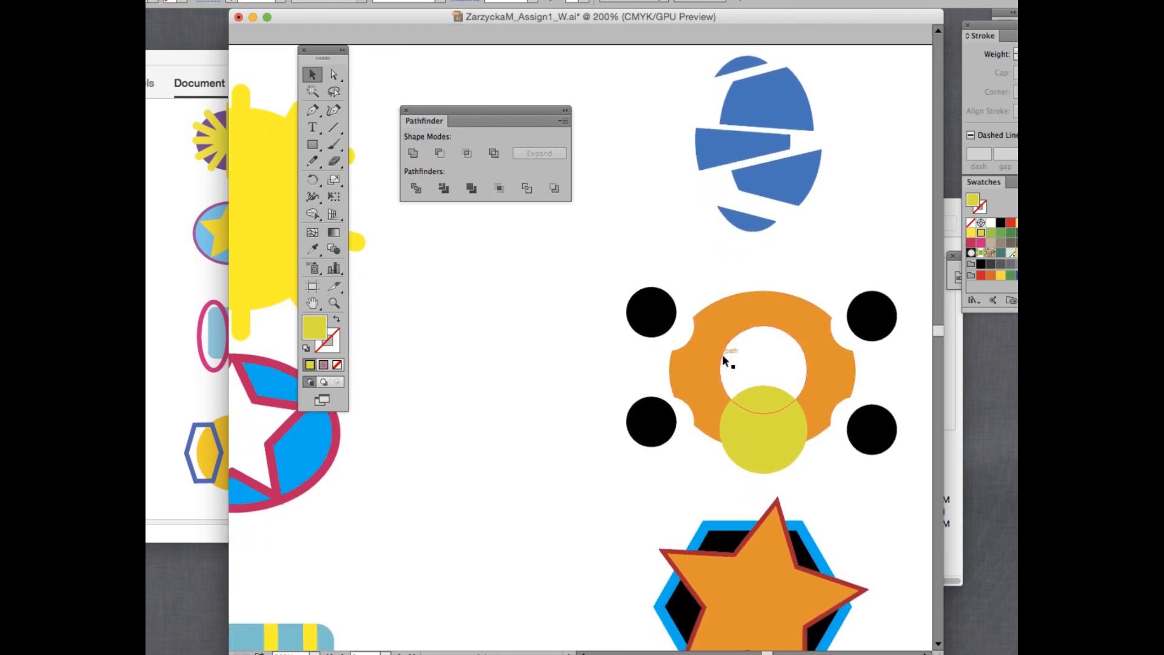
Select the star and hexagon, apply Pathfinder Crop, undo it, then crop again.
scroll(723, 357, down, 2)
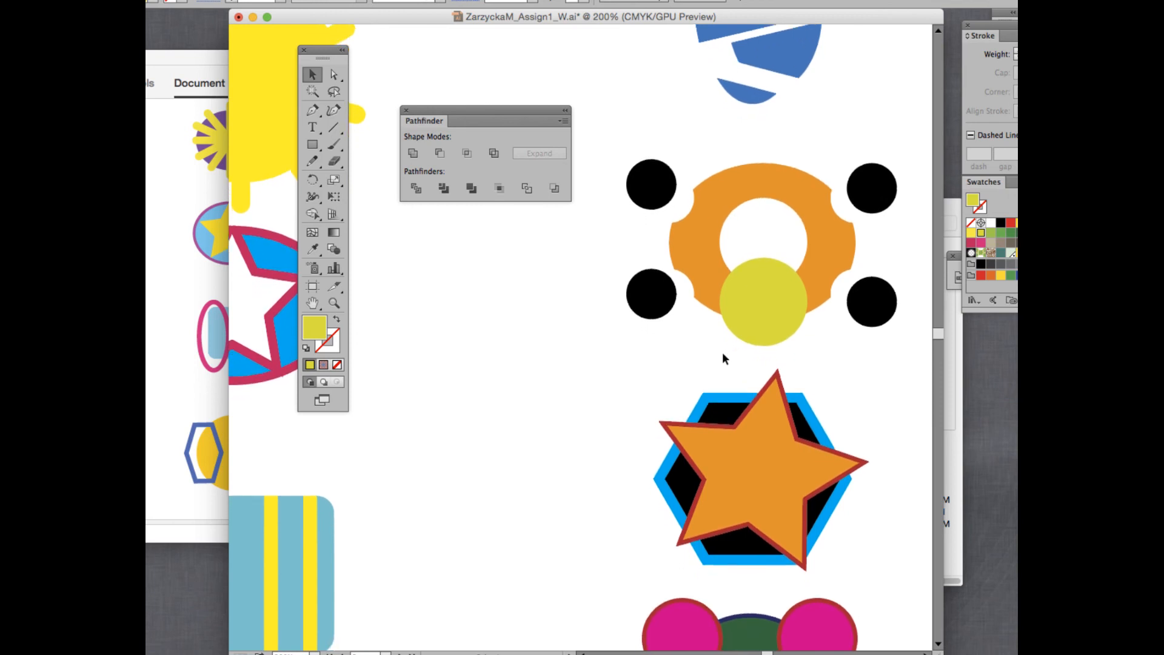
scroll(694, 411, down, 2)
scroll(694, 411, down, 2)
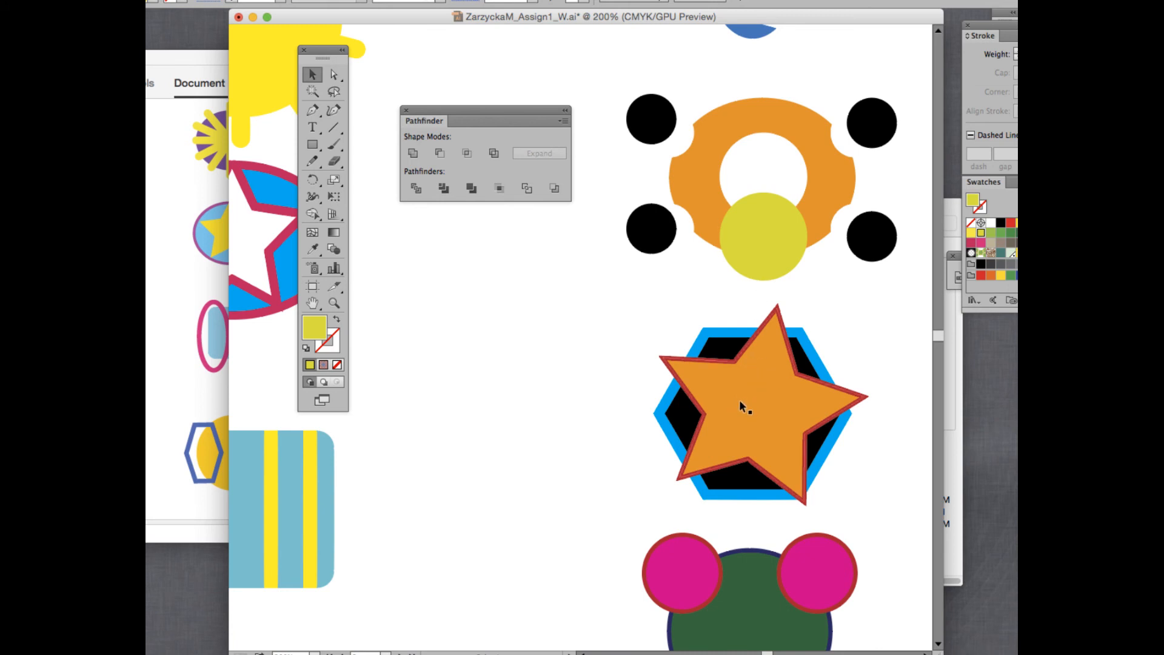
drag(628, 340, 863, 475)
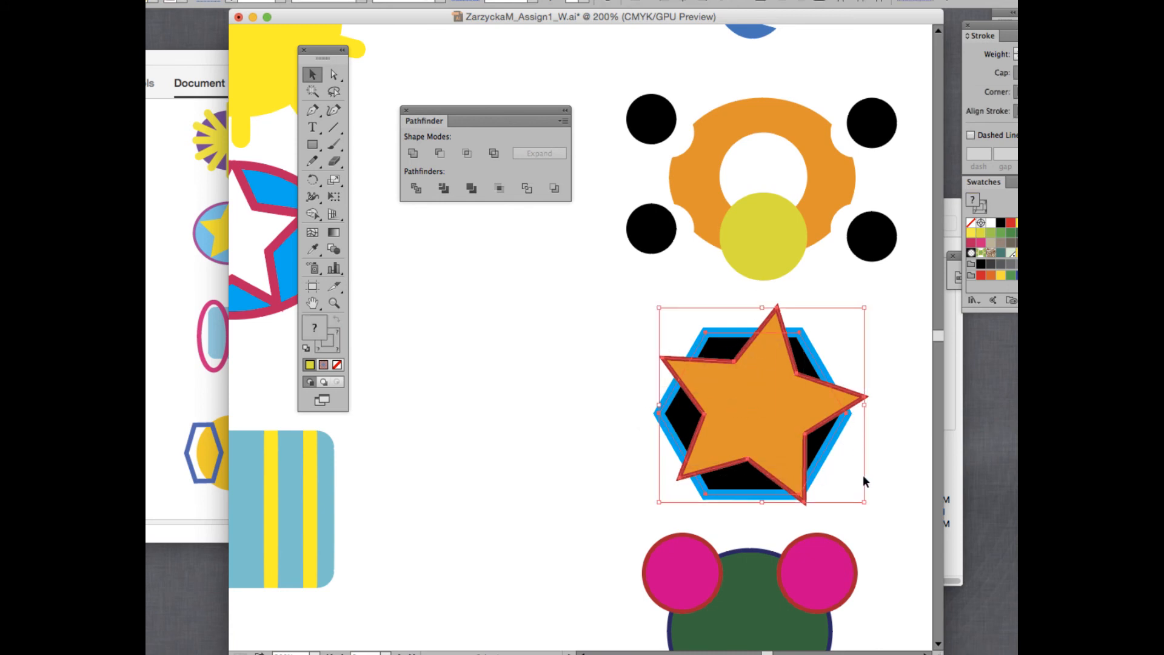
click(499, 188)
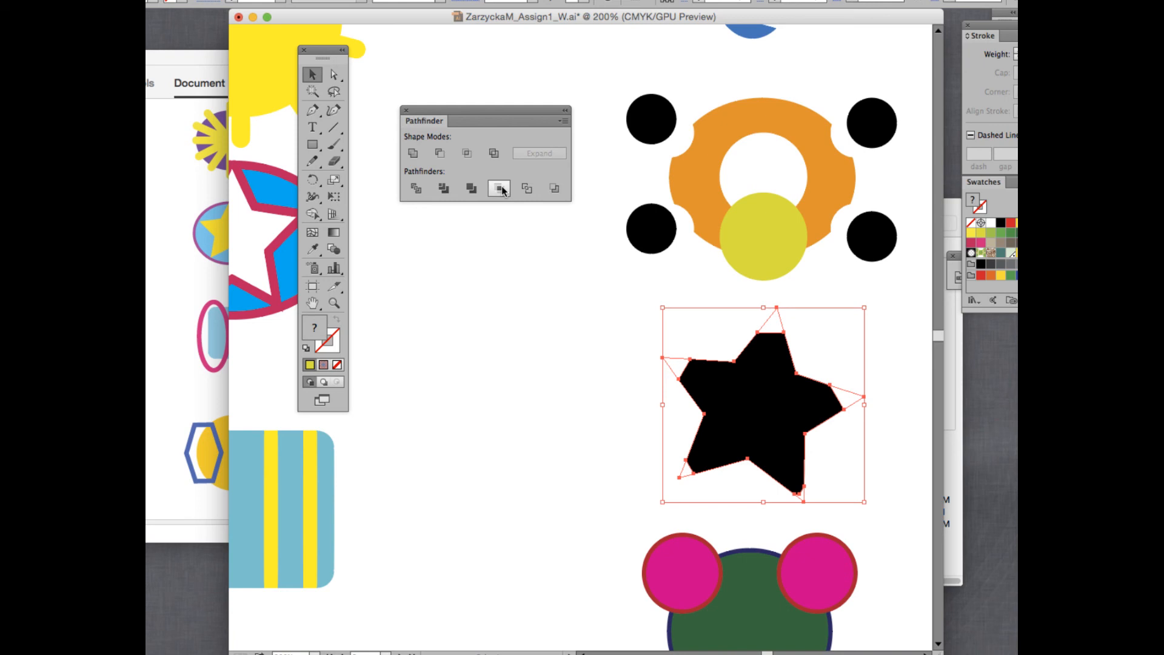
key(super+z)
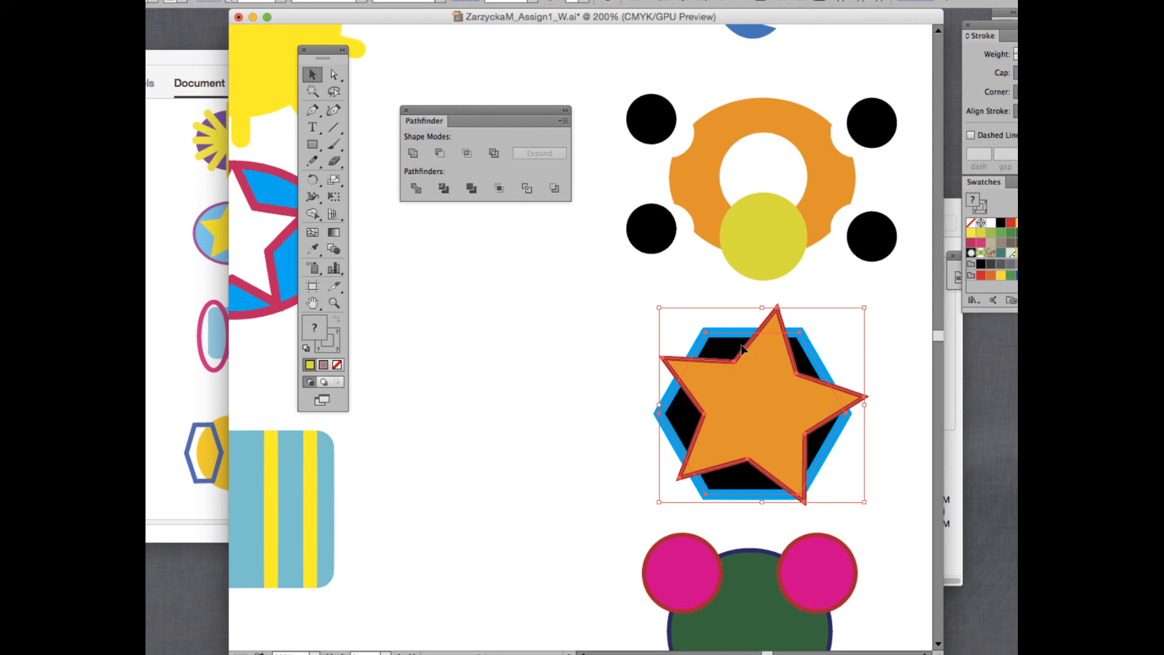
click(499, 188)
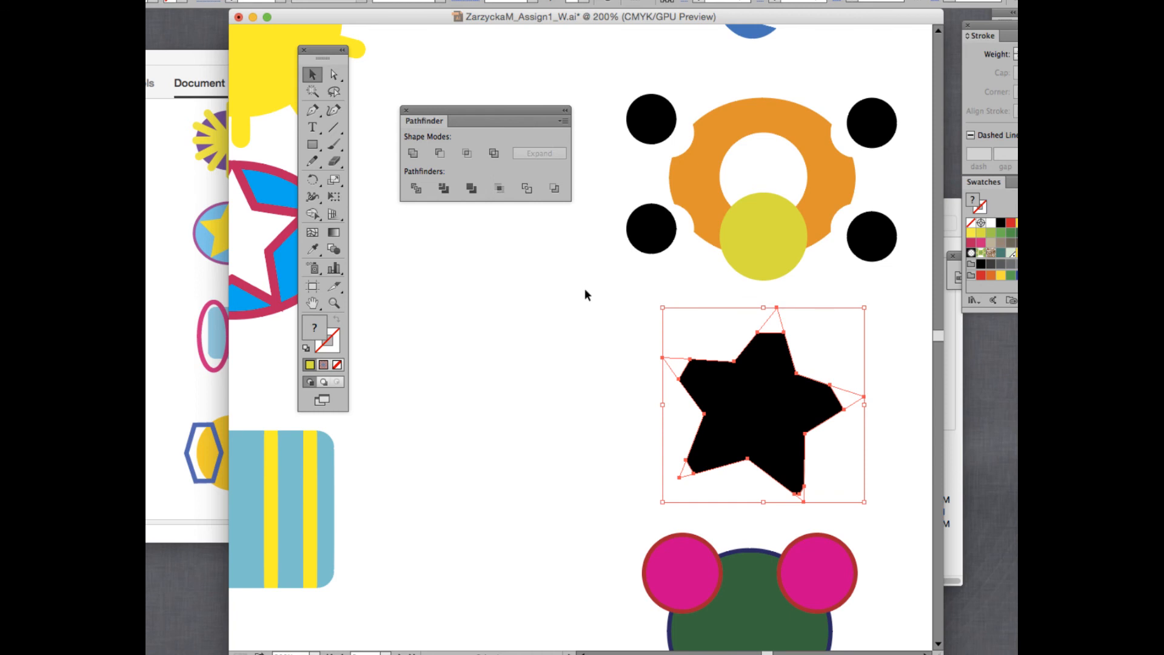
scroll(585, 295, down, 5)
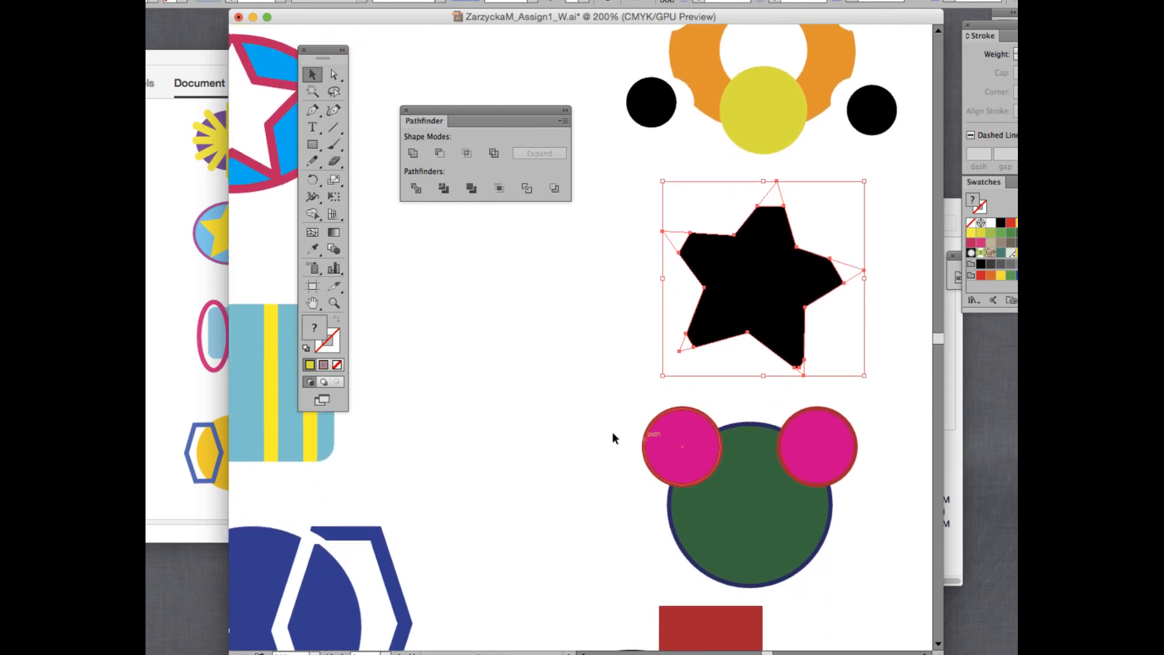
Convert the green and pink circles to unfilled paths with Pathfinder Outline.
drag(569, 431, 883, 539)
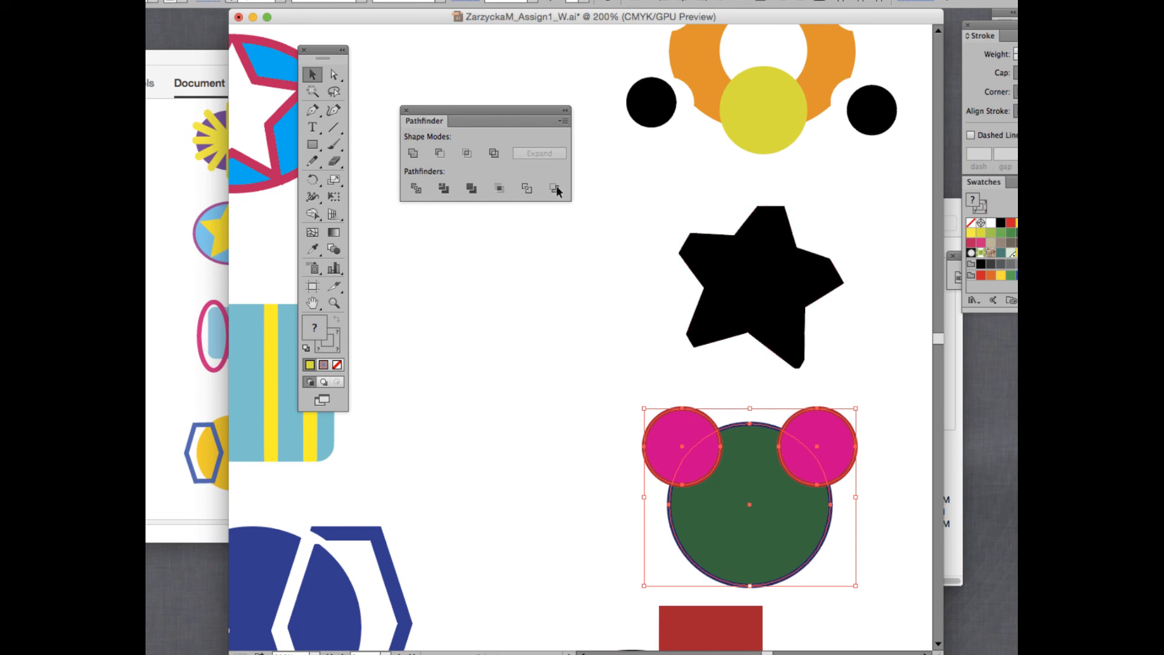
click(528, 189)
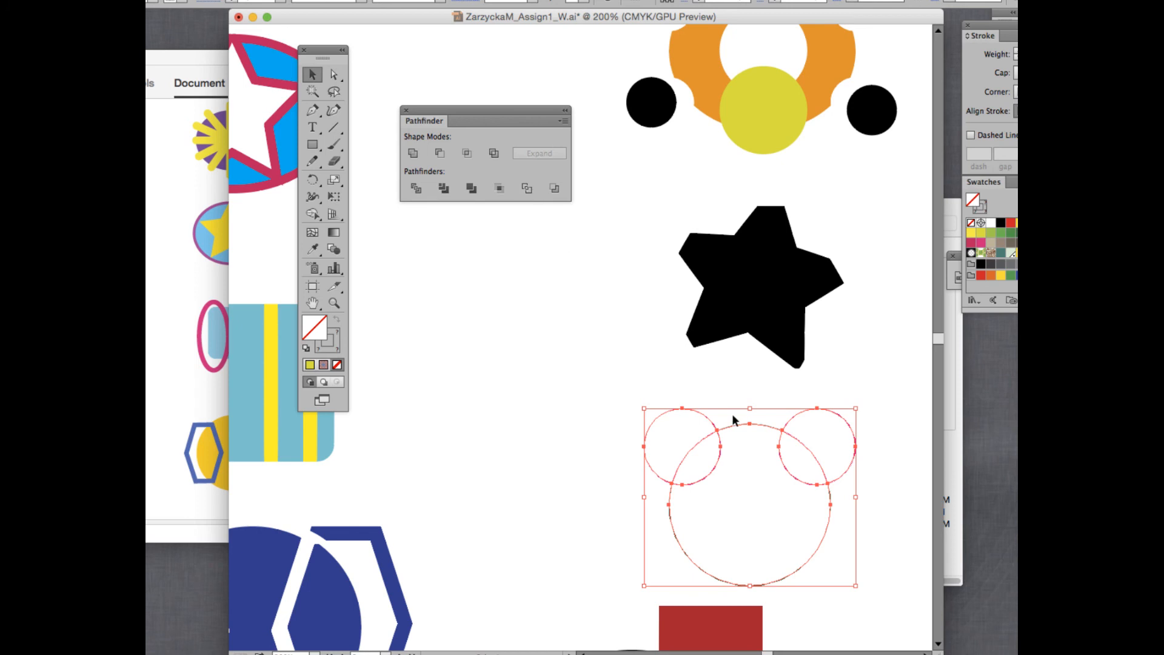
click(714, 398)
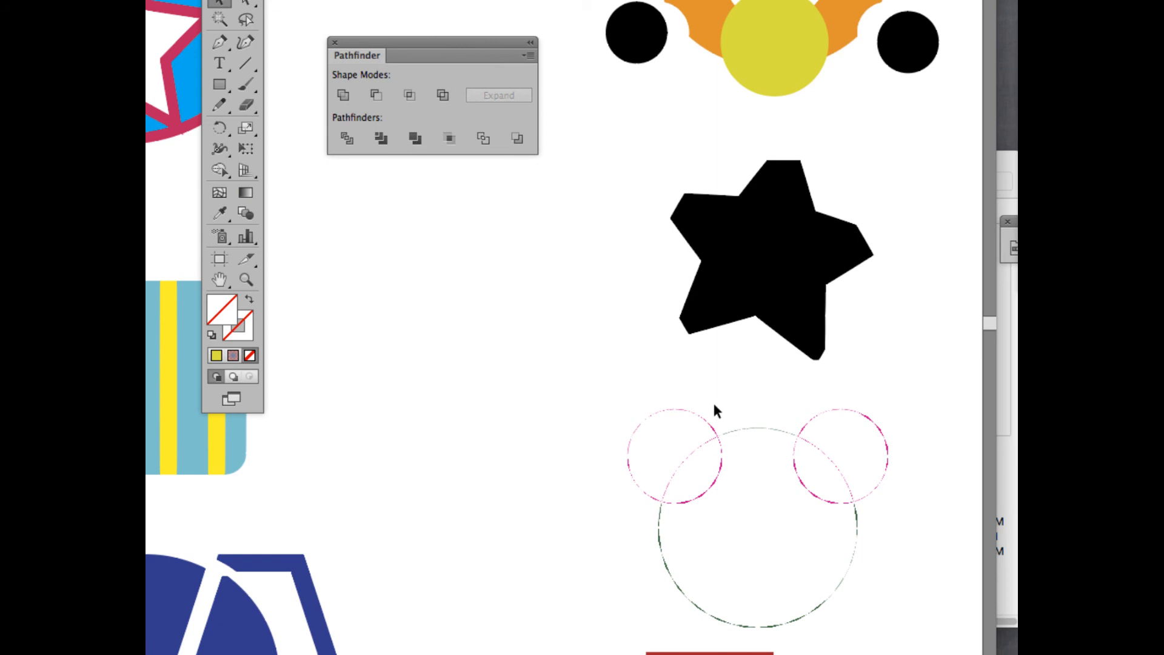
Inside the outlined group, drag the ear circles and head arcs apart.
double_click(740, 428)
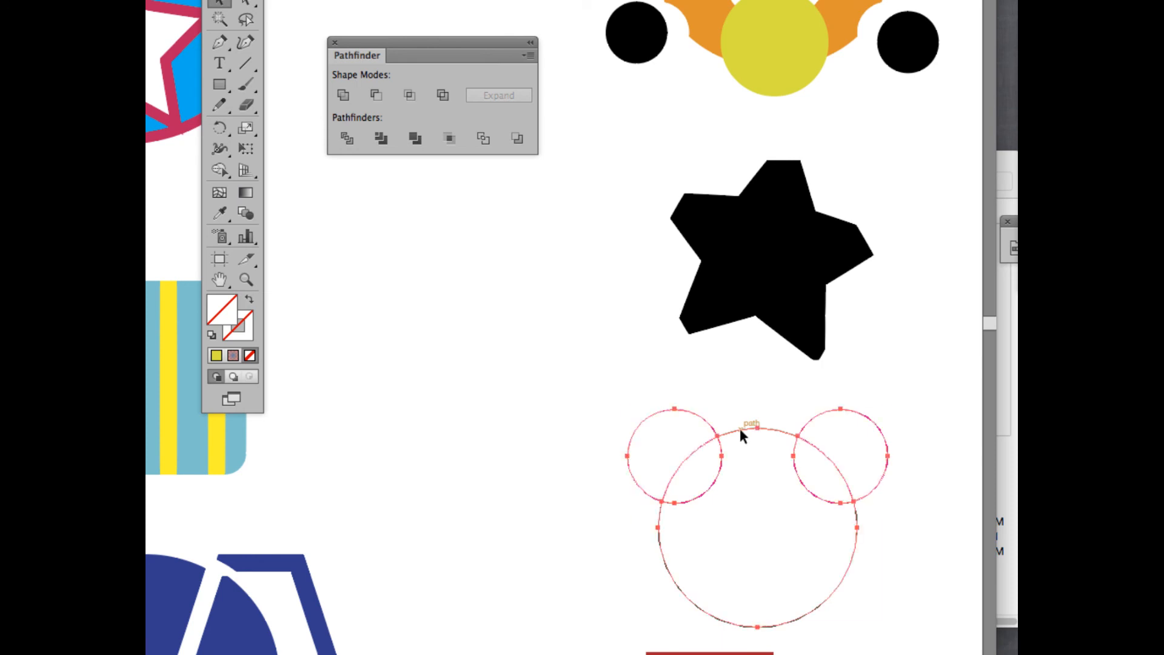
click(737, 427)
drag(655, 418, 625, 403)
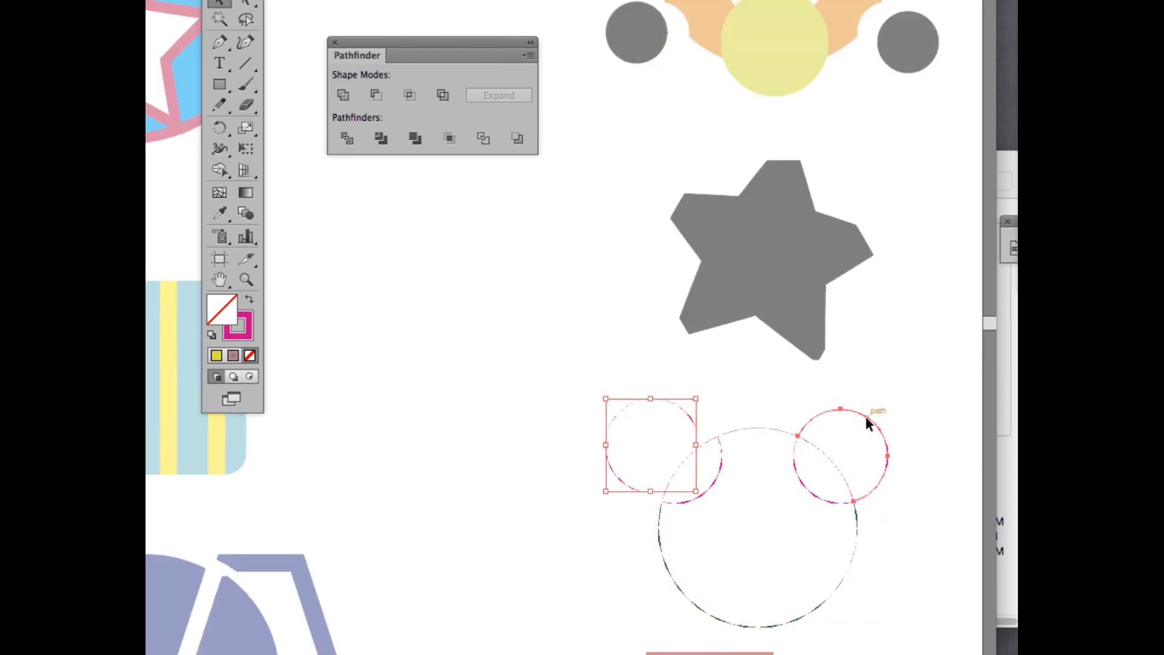
drag(865, 416, 879, 405)
drag(716, 478, 729, 493)
drag(808, 489, 789, 498)
drag(755, 429, 754, 402)
drag(696, 453, 678, 444)
drag(835, 464, 842, 457)
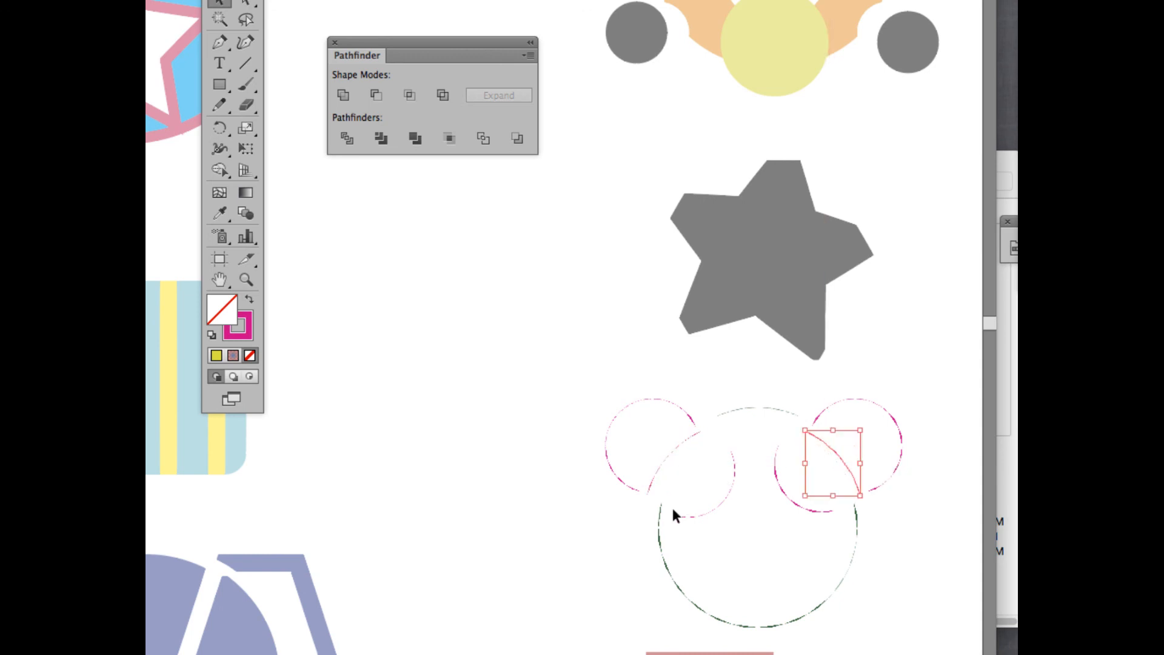
drag(661, 528, 647, 529)
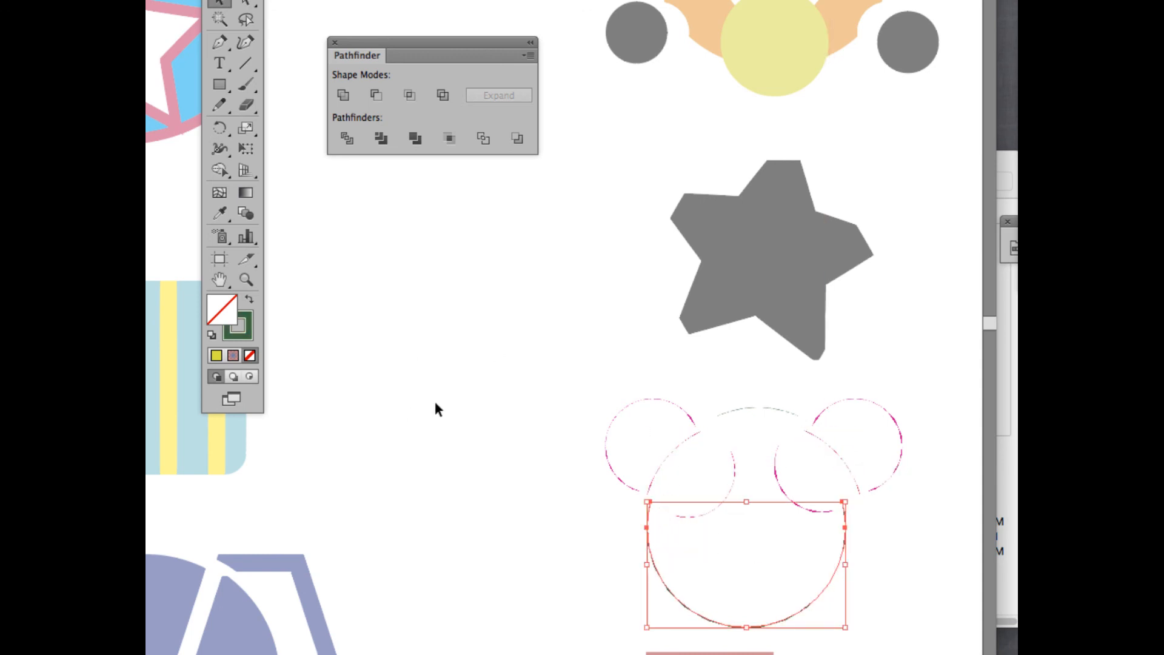
drag(836, 566, 848, 565)
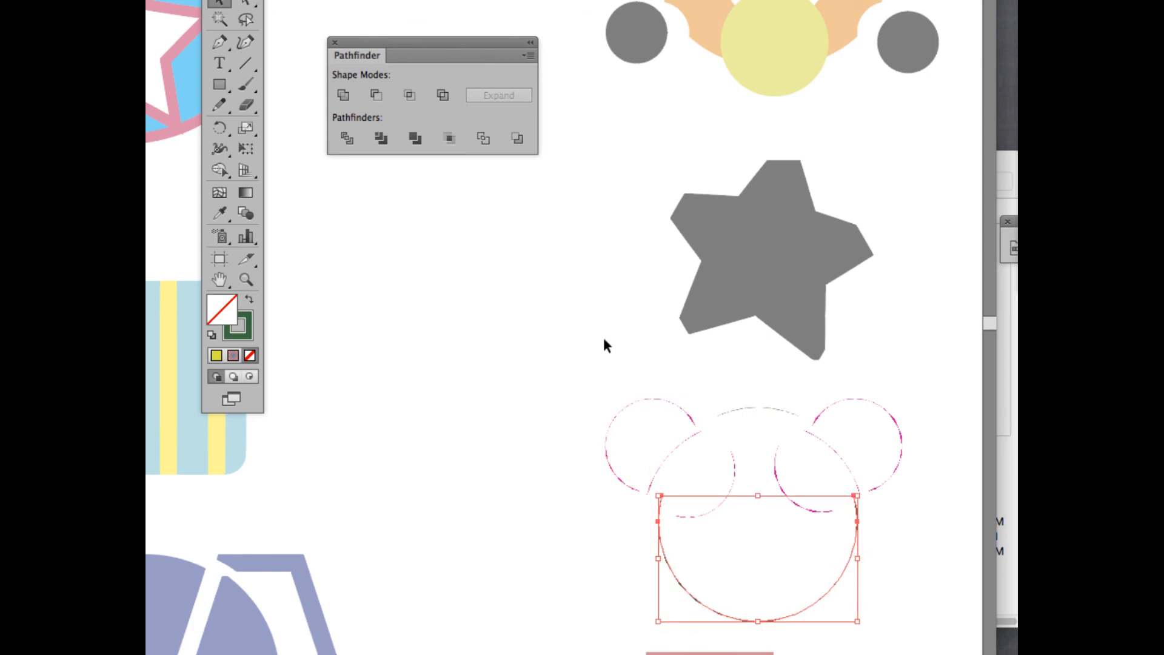
double_click(562, 351)
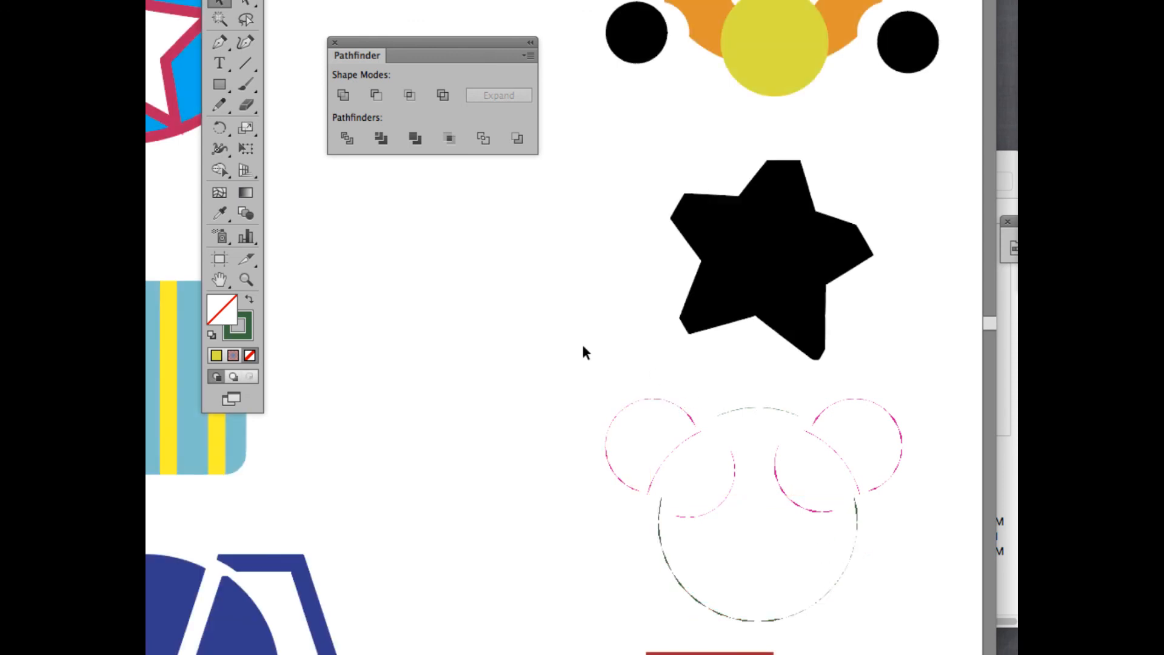
Cut the black ellipse out of the red rectangle, leaving a curved notch on its left edge.
scroll(582, 345, down, 2)
scroll(583, 344, down, 10)
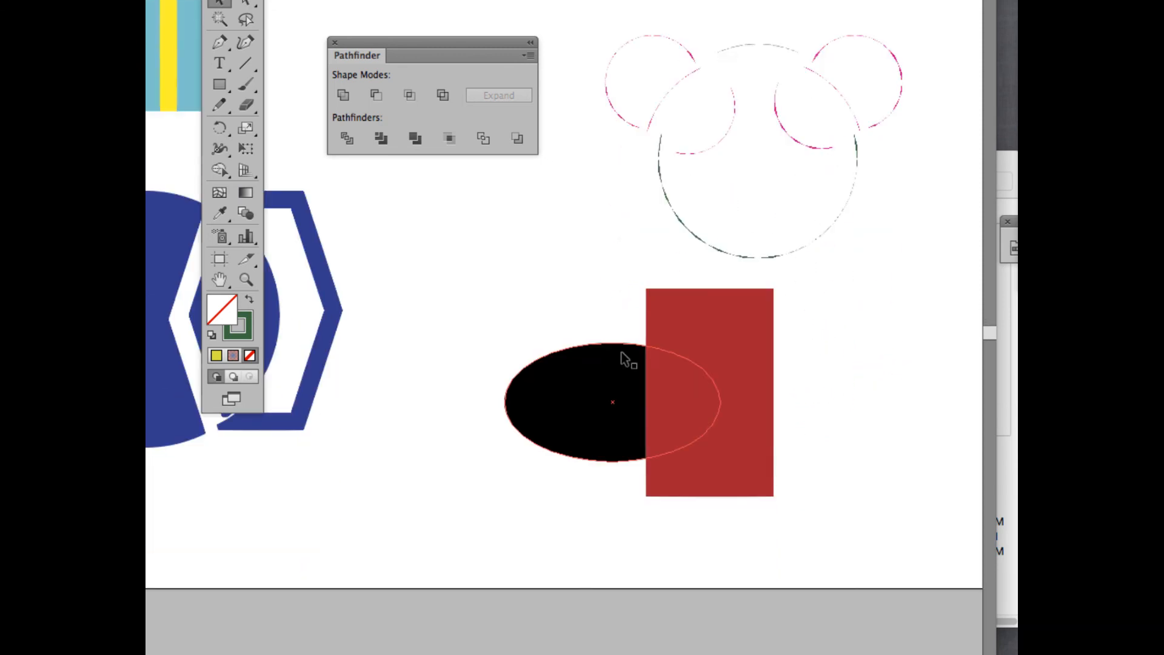
drag(497, 350, 727, 445)
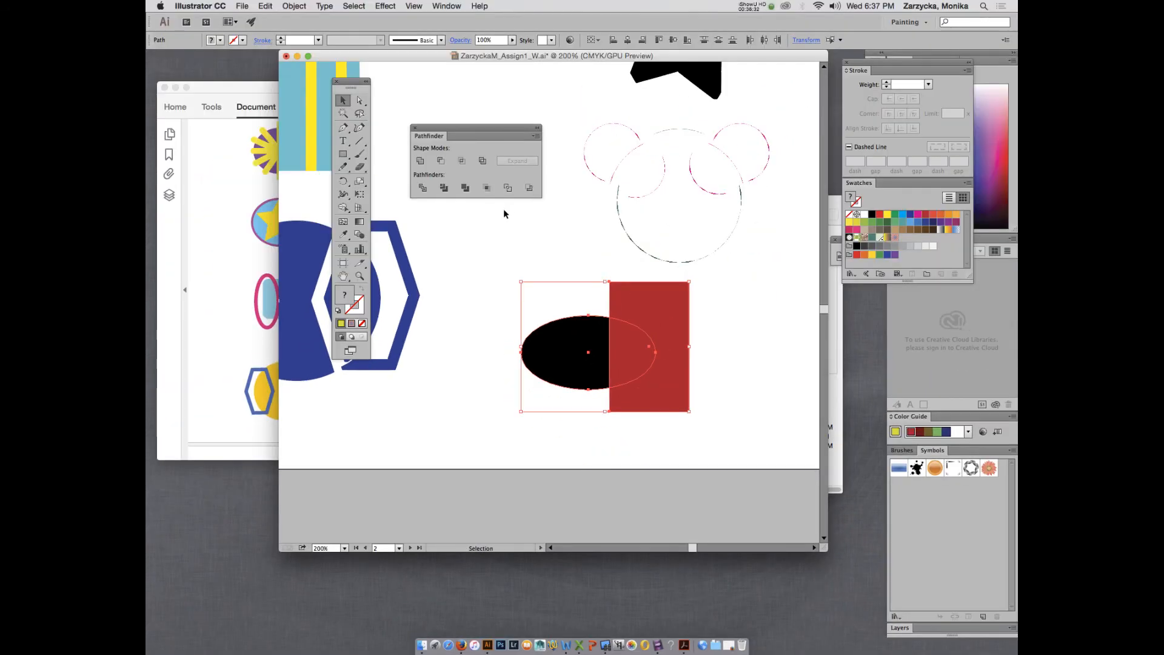
click(530, 188)
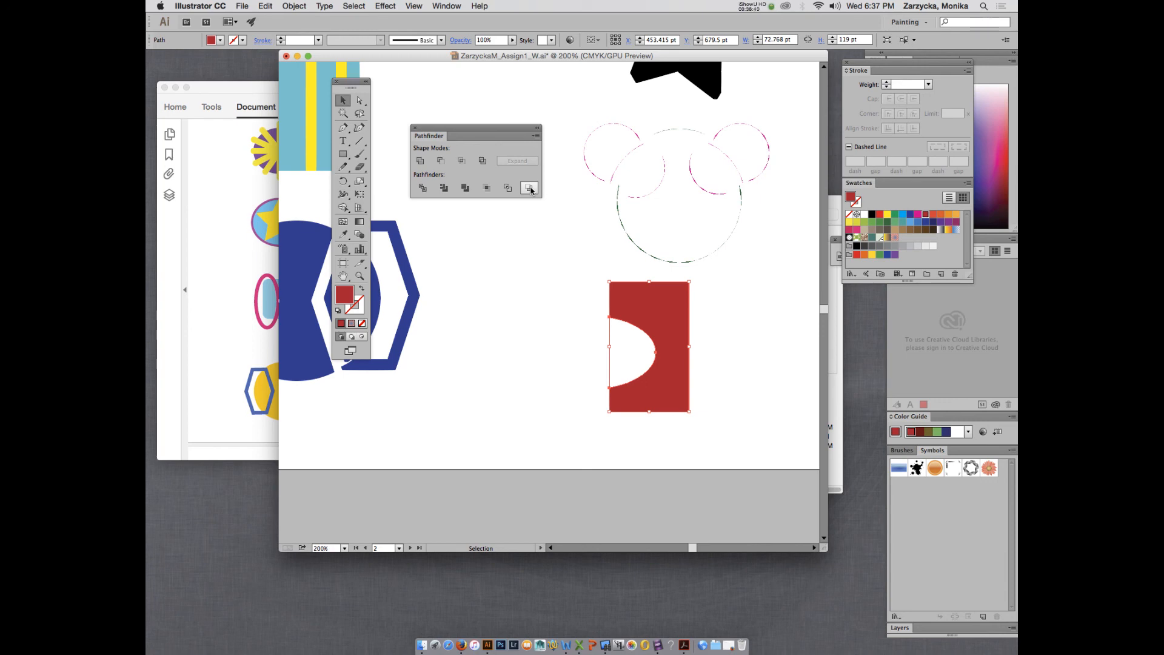
click(529, 188)
click(530, 188)
scroll(422, 101, up, 5)
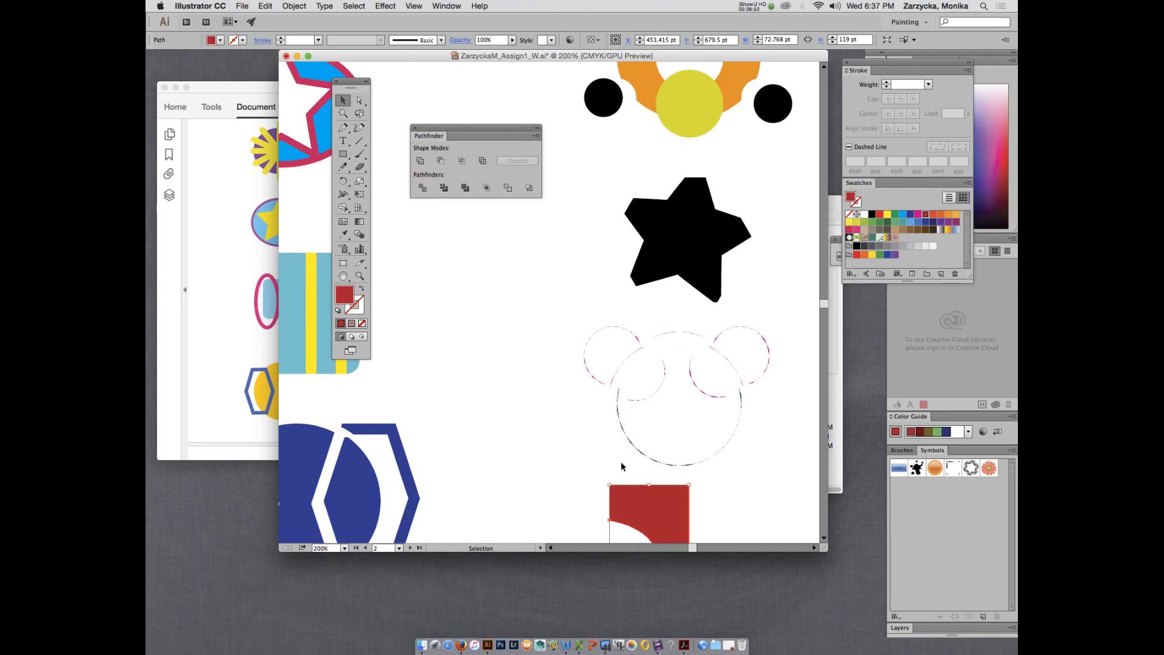
scroll(622, 467, down, 4)
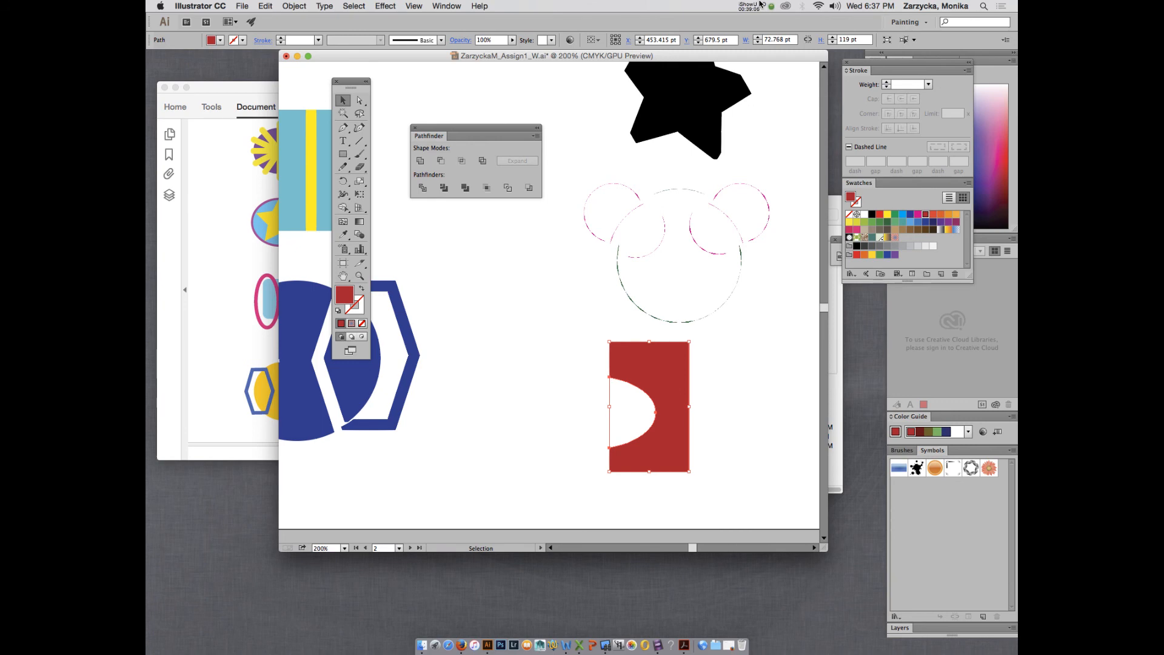
Save the drawing, move its window down to uncover the PDF, and switch to the desktop.
key(super+s)
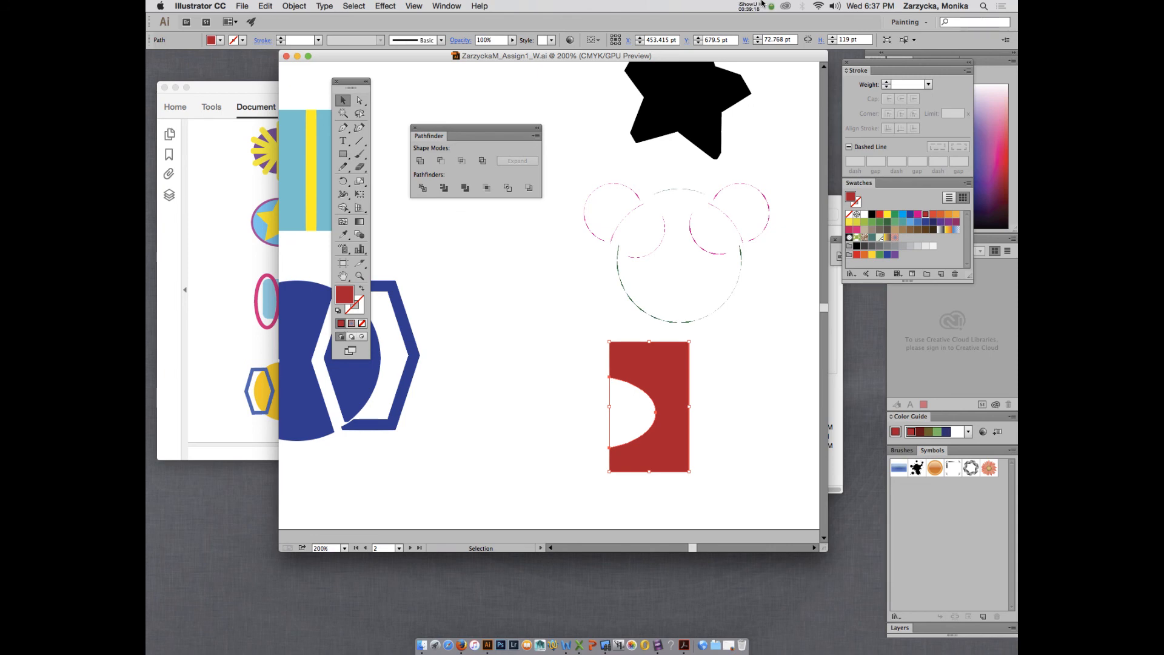
drag(680, 57, 666, 146)
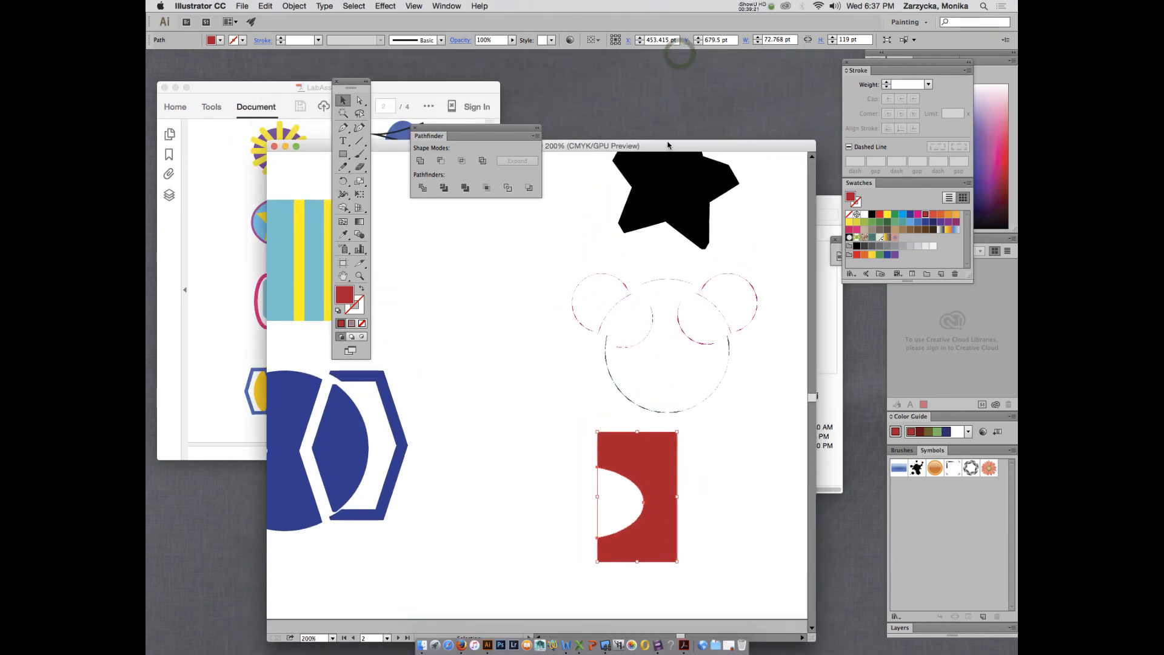
click(805, 98)
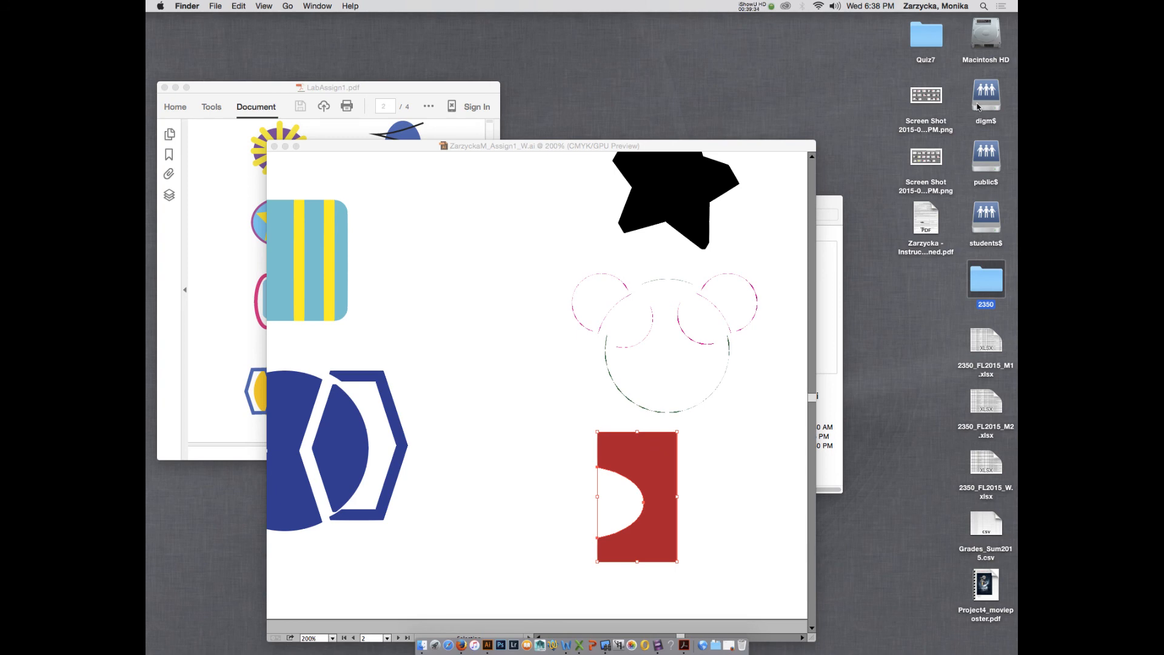
Minimize the Illustrator window, close the reference PDF, and return to the desktop.
click(282, 151)
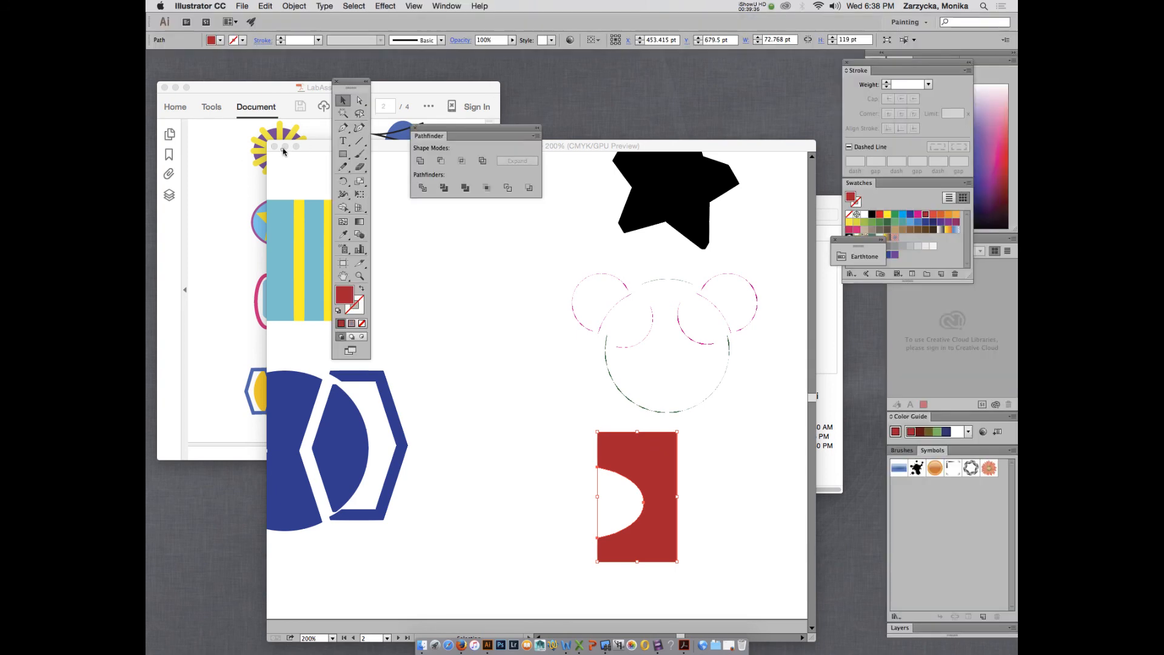
click(285, 146)
click(164, 88)
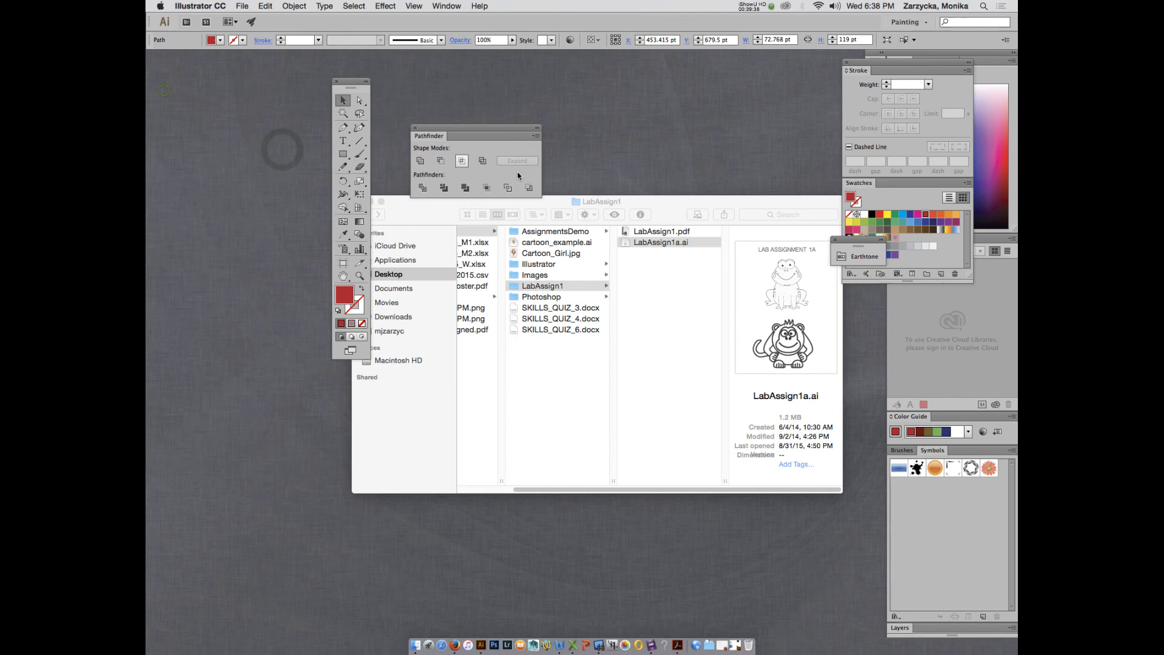
click(646, 162)
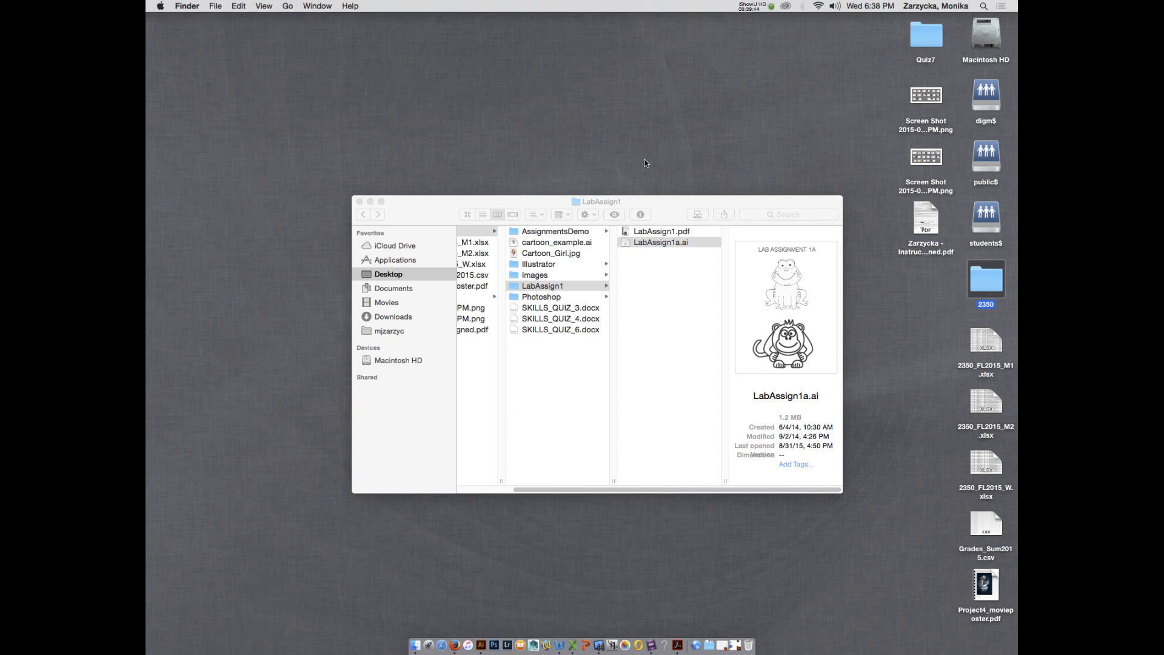
click(643, 161)
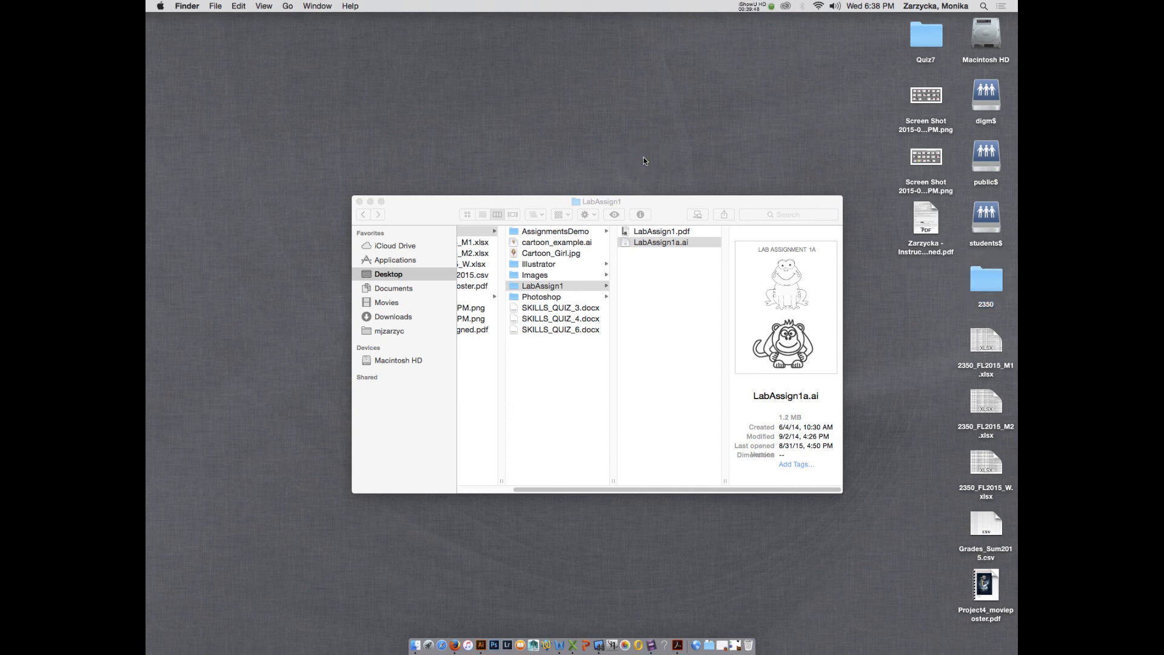
In Connect to Server, append the user folder name to the students$ address, then close without connecting.
key(super+k)
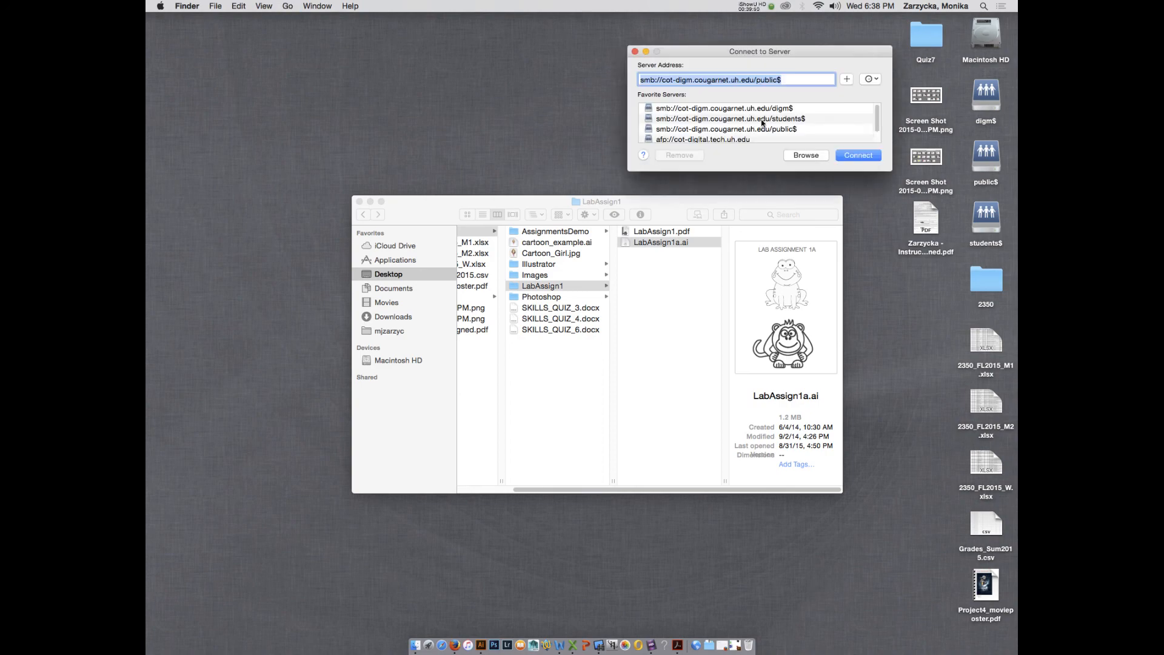
drag(835, 54, 773, 63)
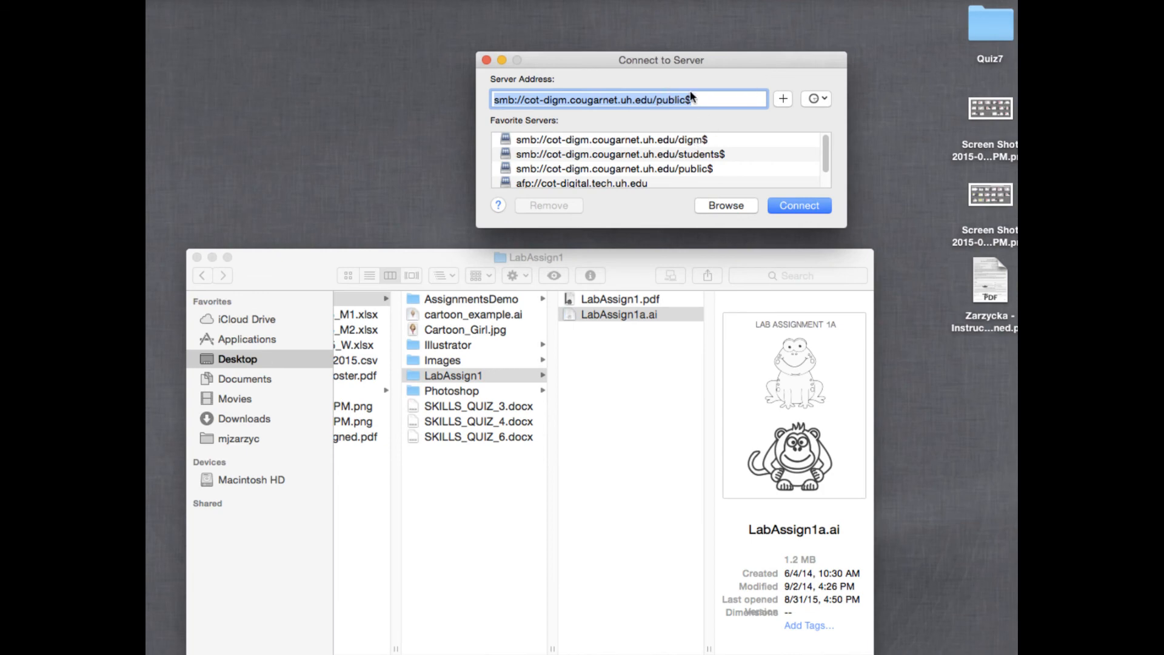
click(698, 155)
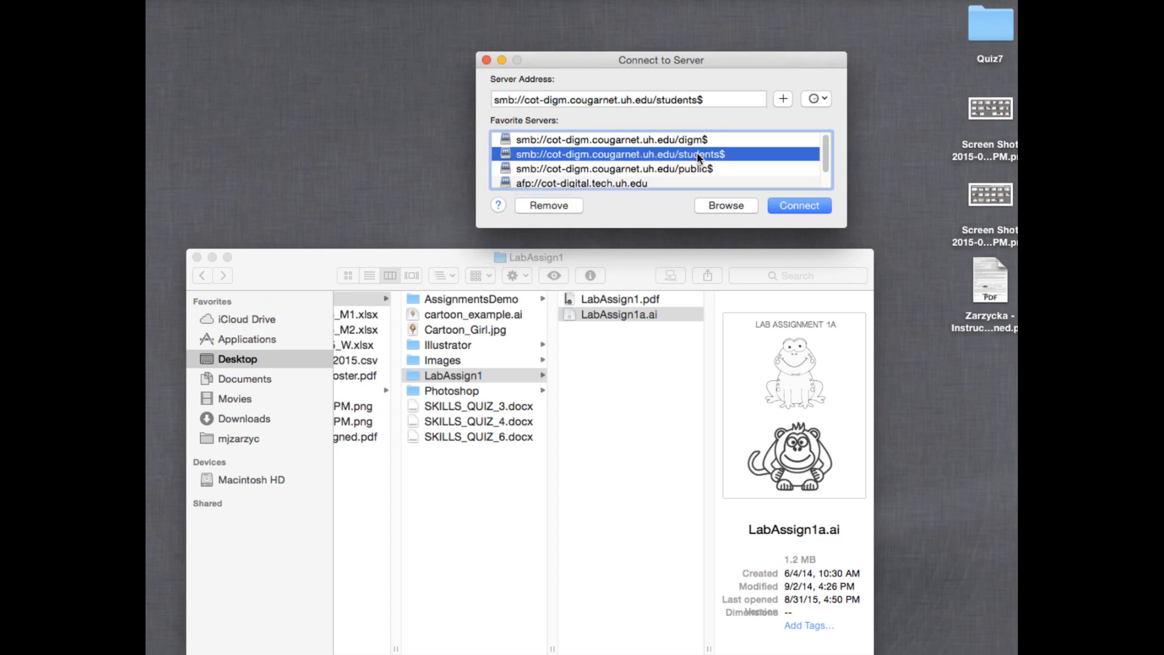
click(706, 101)
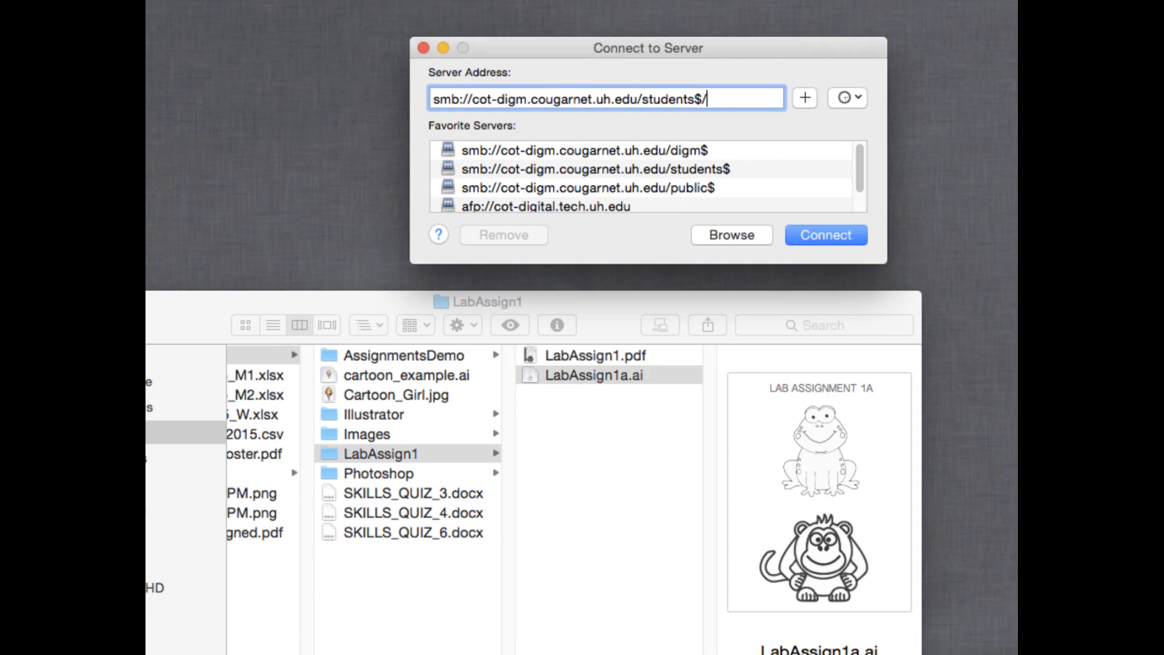
drag(759, 98, 708, 99)
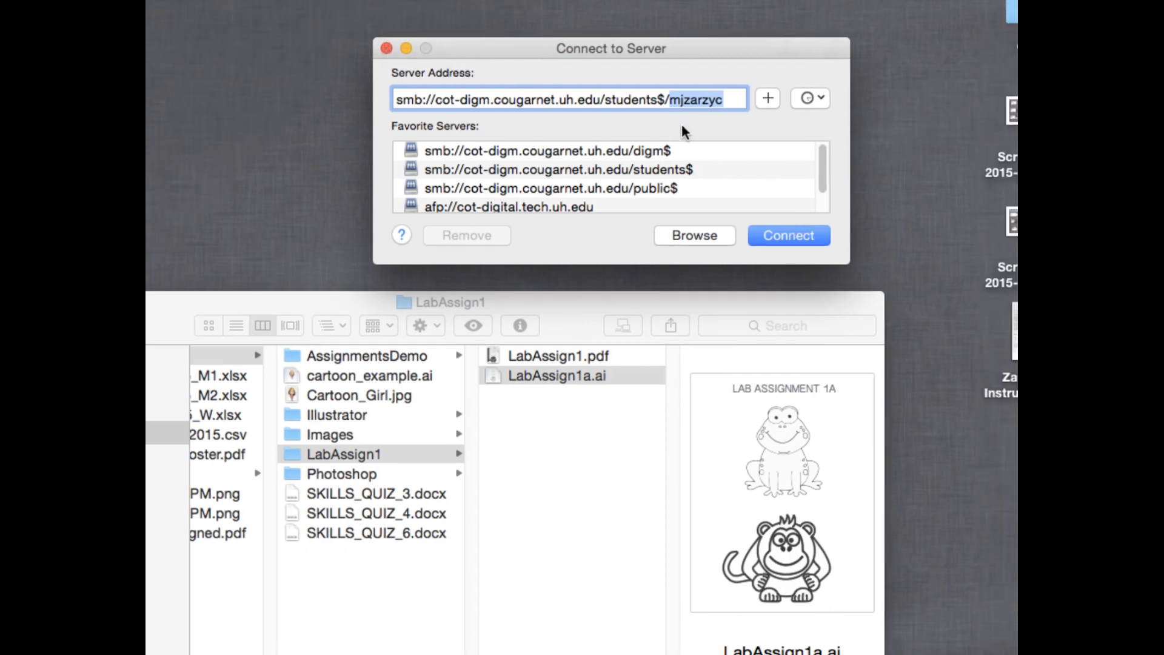
click(665, 99)
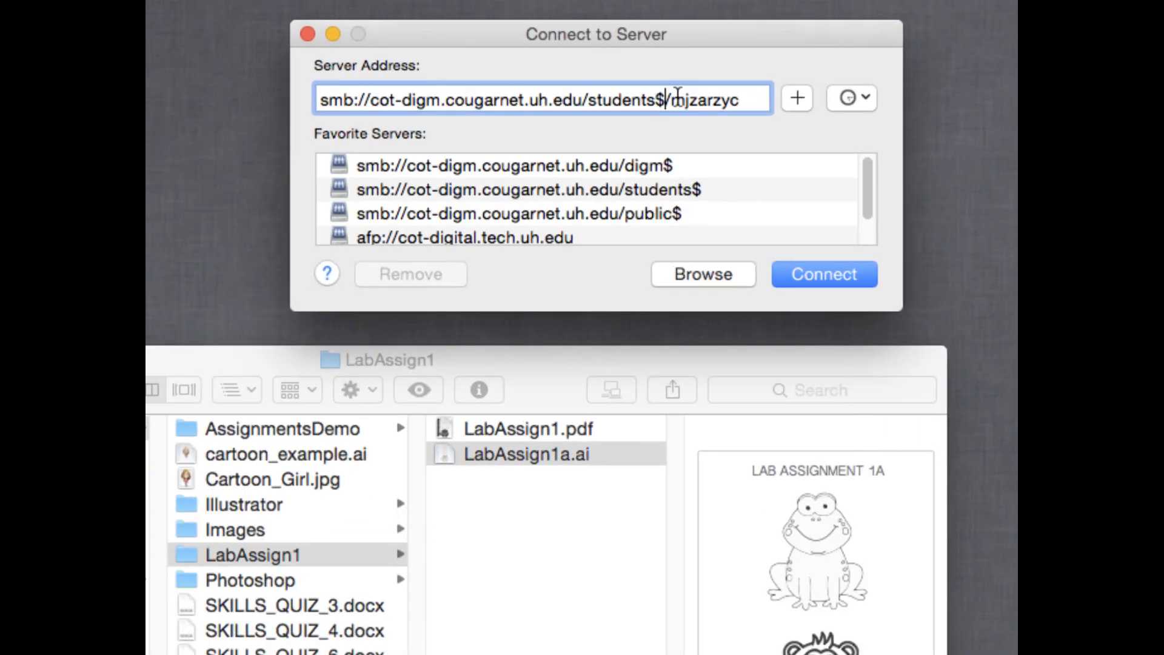
drag(672, 99, 664, 99)
drag(740, 98, 669, 99)
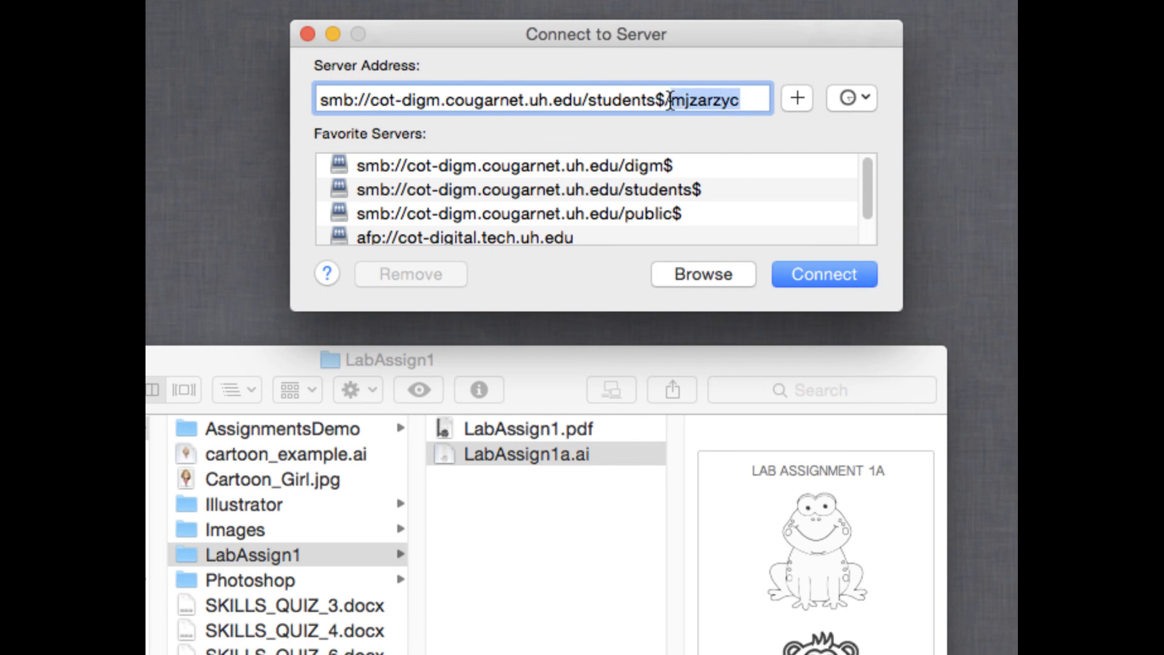
drag(744, 99, 314, 96)
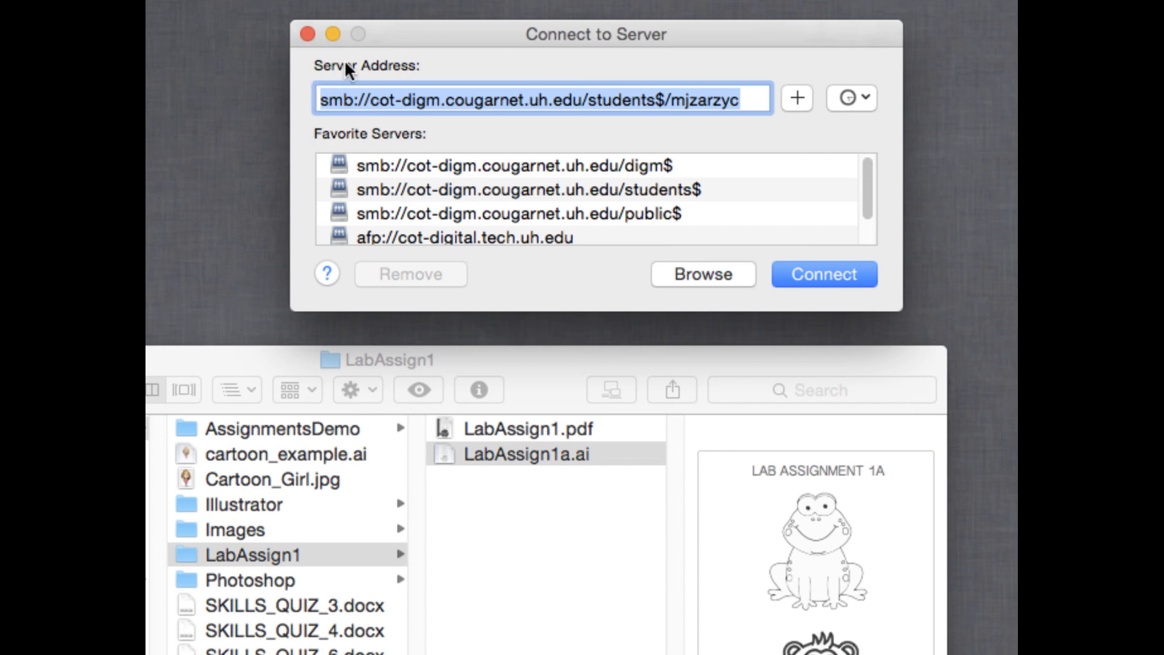
click(307, 34)
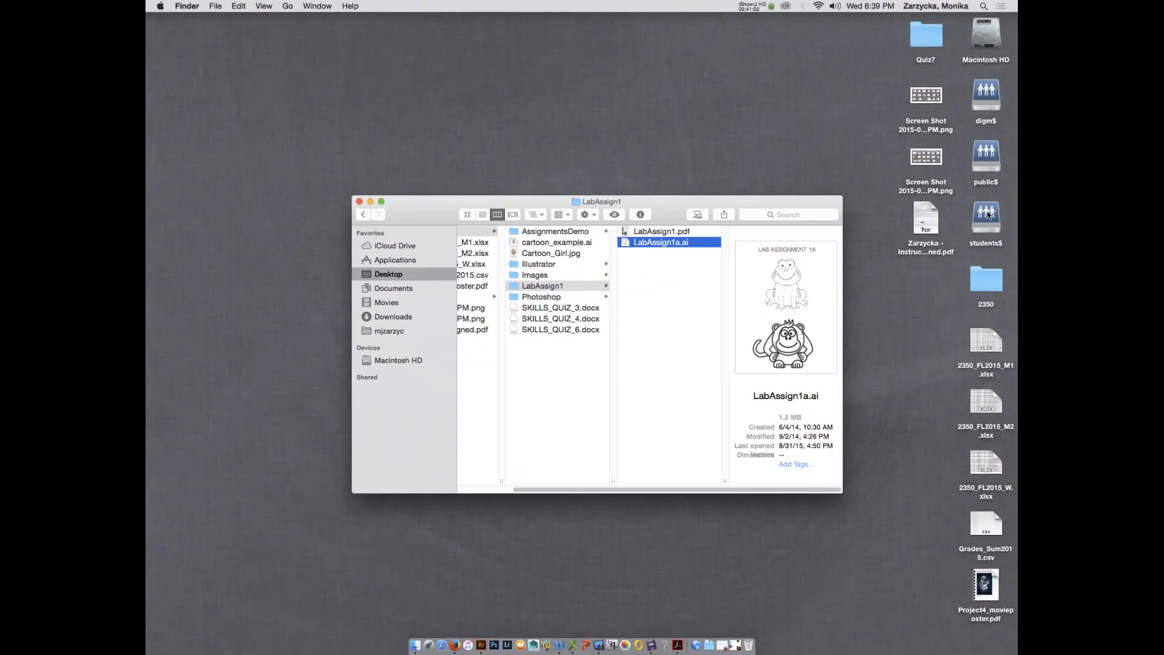
Select the digm$ share, browse the home folder, then restore the Illustrator drawing from the Dock.
click(987, 96)
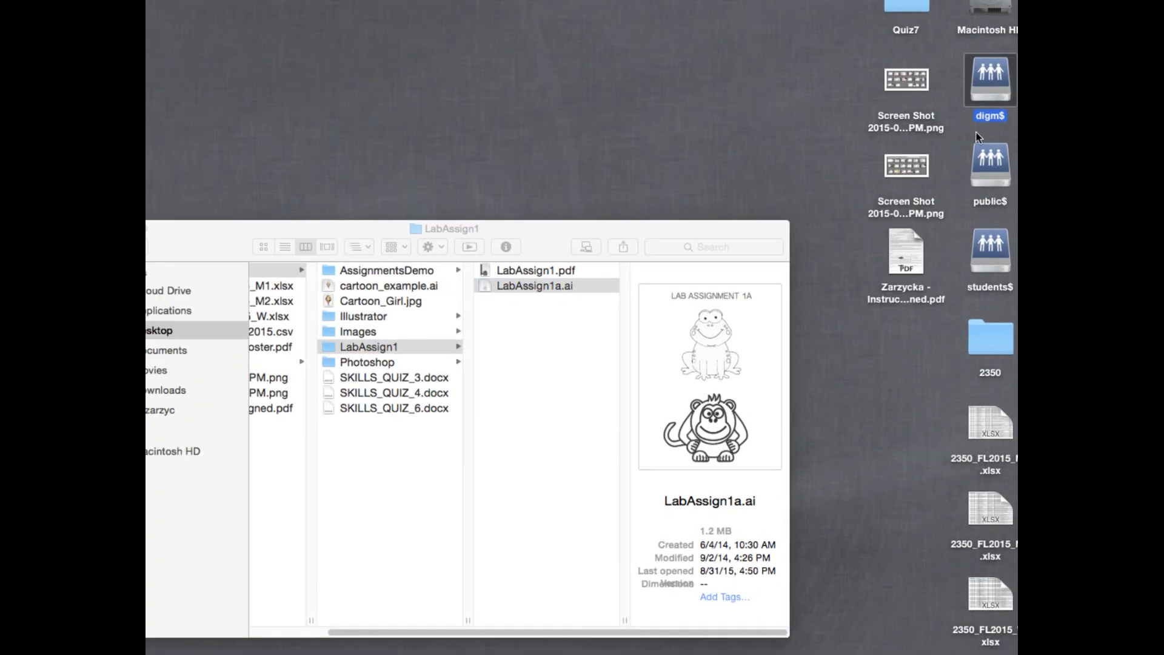
drag(565, 229, 626, 153)
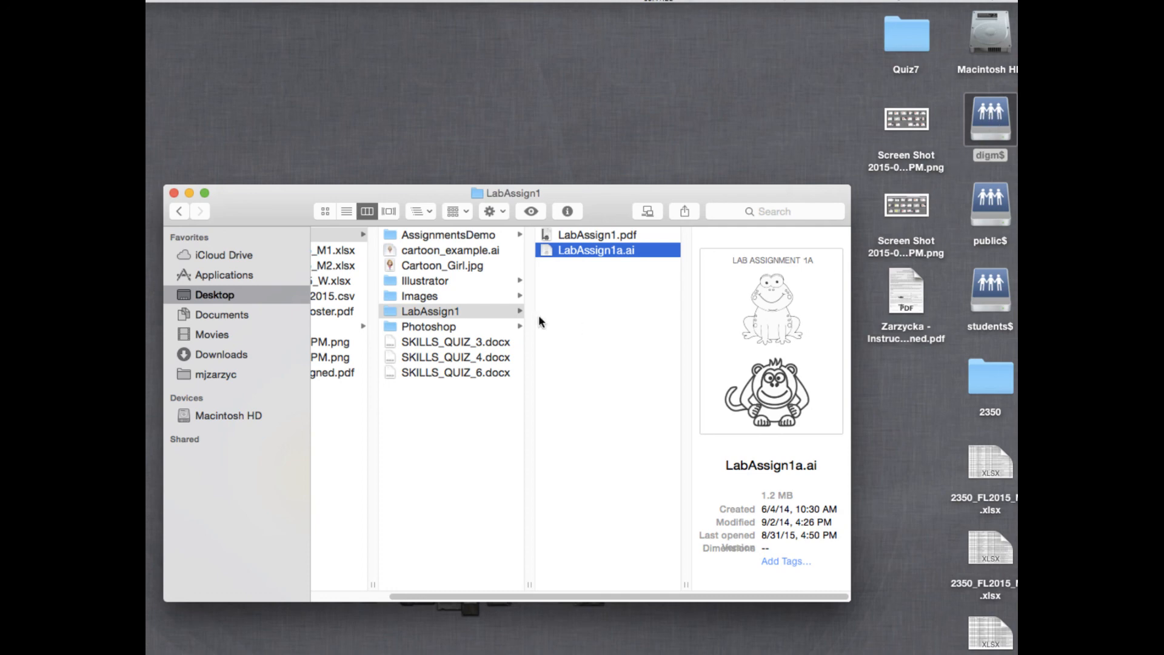
click(210, 376)
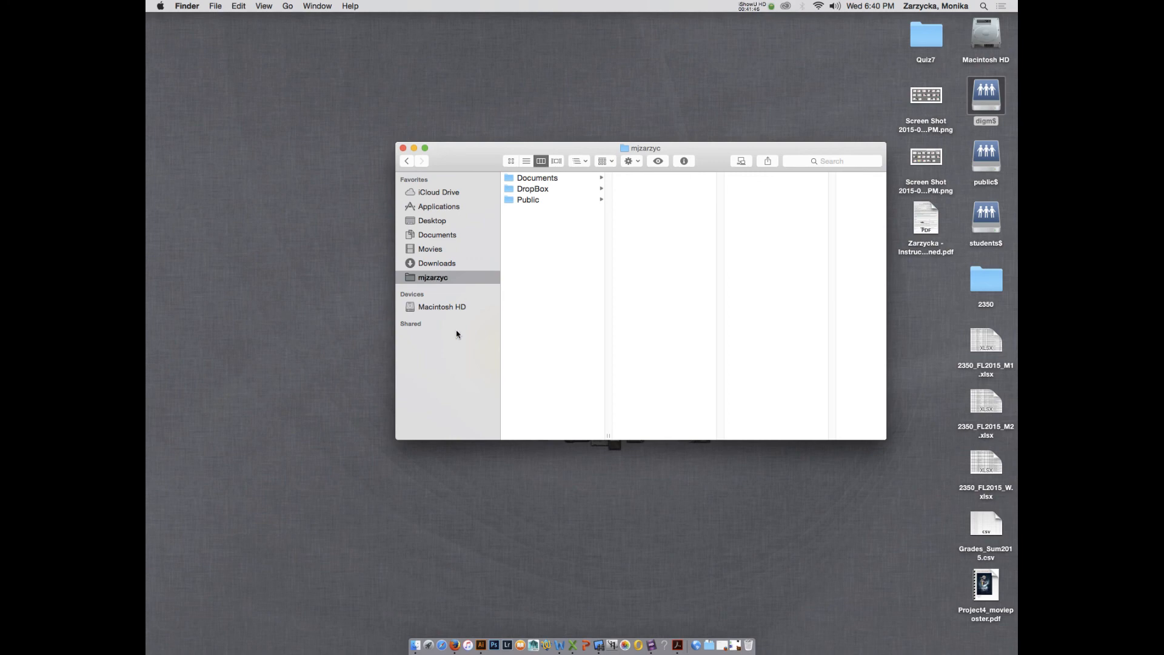
click(736, 647)
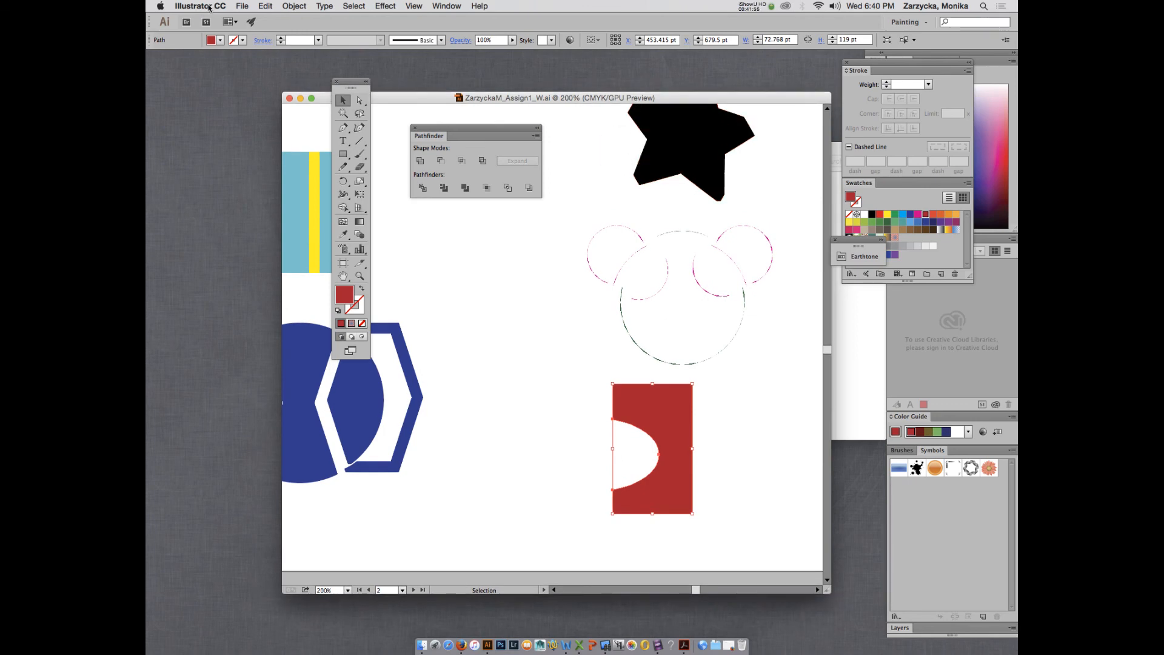
Open Save As, navigate through the home folder to Documents, and reposition the dialog.
click(241, 8)
click(274, 98)
click(395, 262)
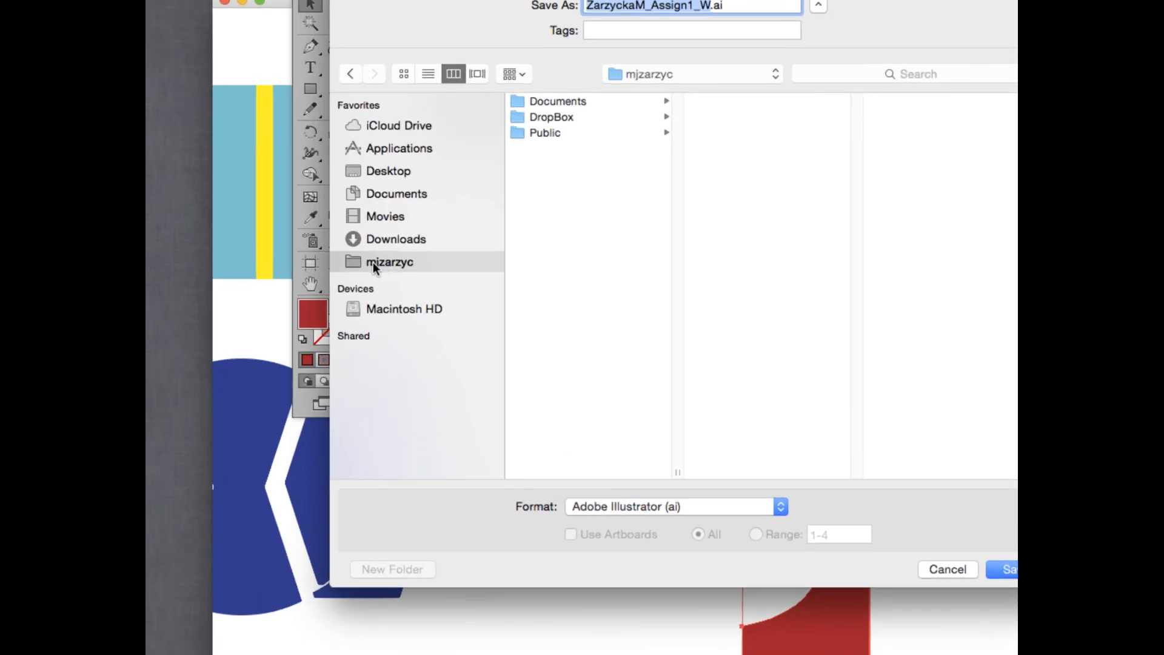
click(569, 100)
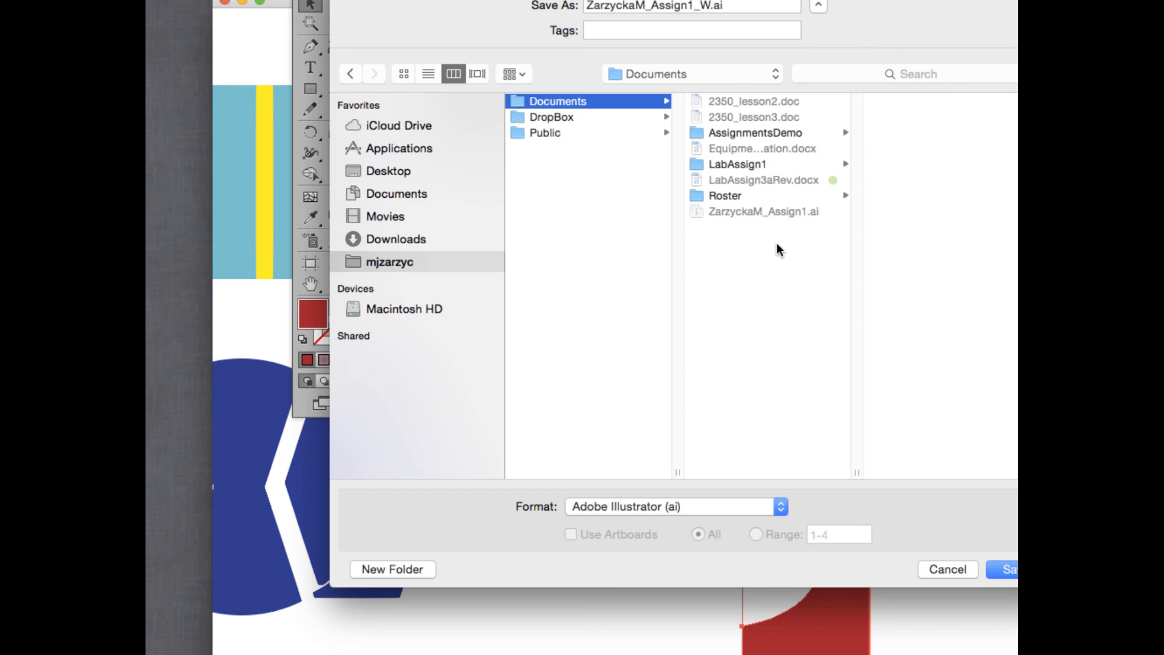
click(383, 262)
click(558, 100)
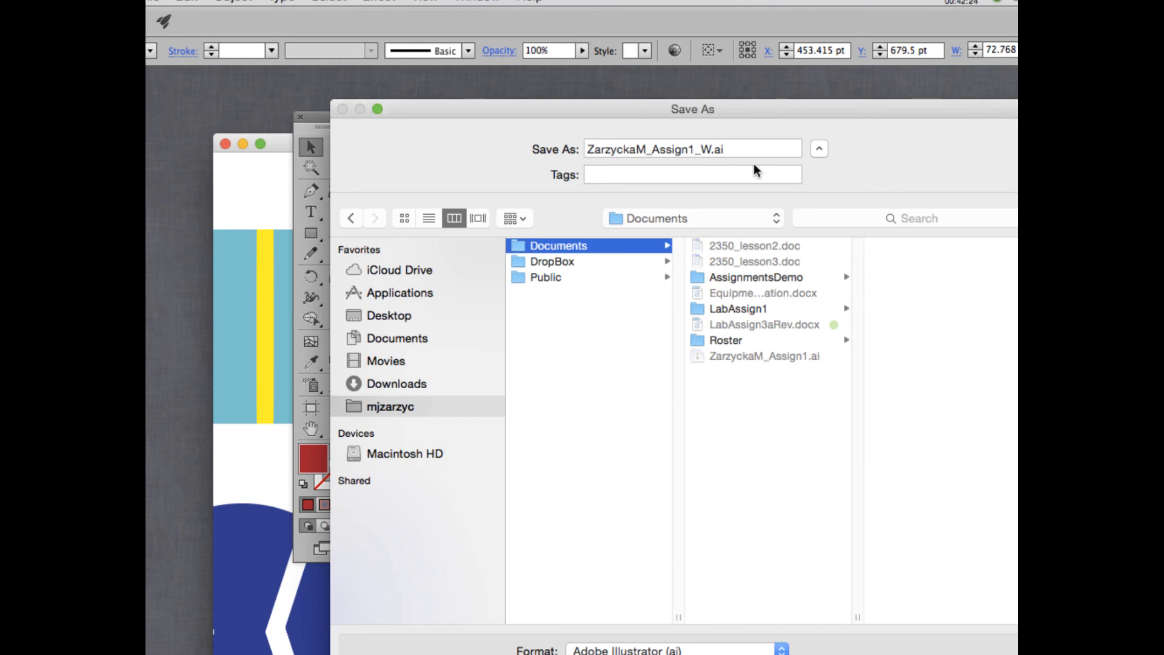
drag(850, 102, 783, 72)
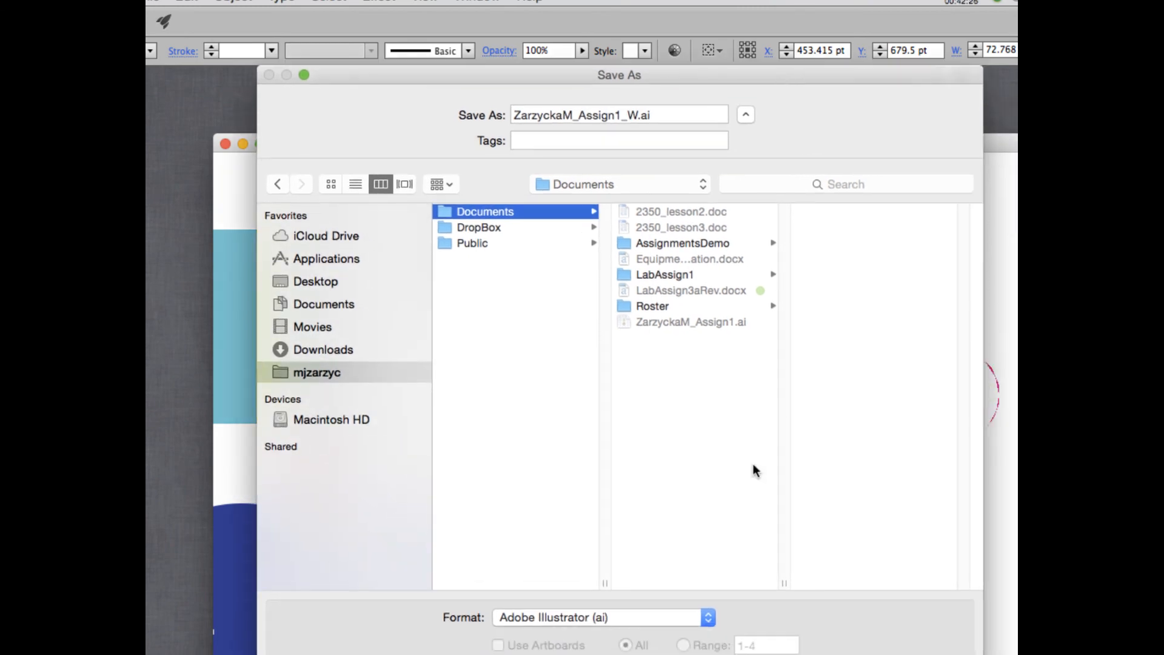